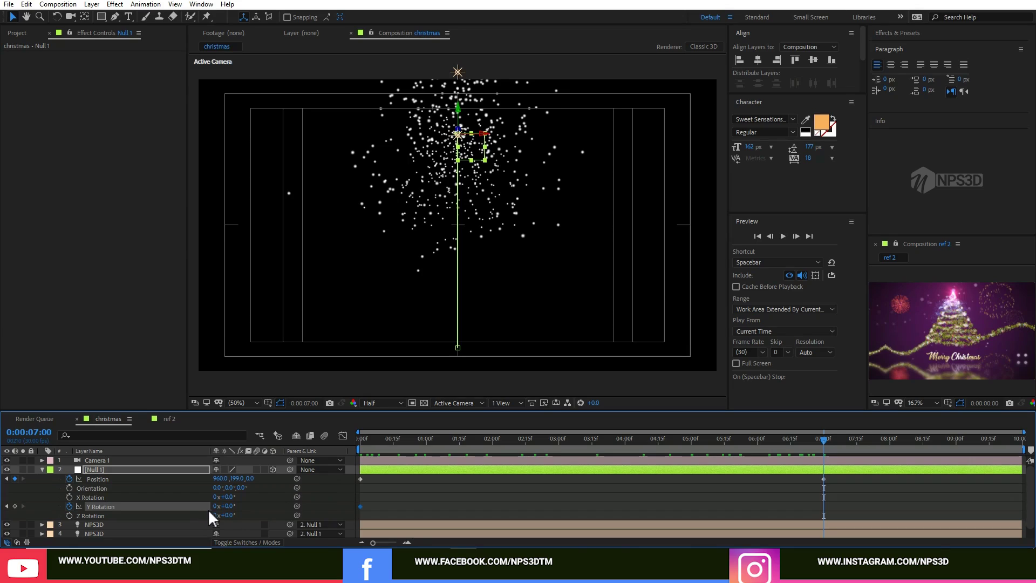
# - Set the Y Rotation of Null 1 to 7 full revolutions at 7 seconds
pyautogui.click(216, 507)
pyautogui.write('7')
pyautogui.click(254, 513)
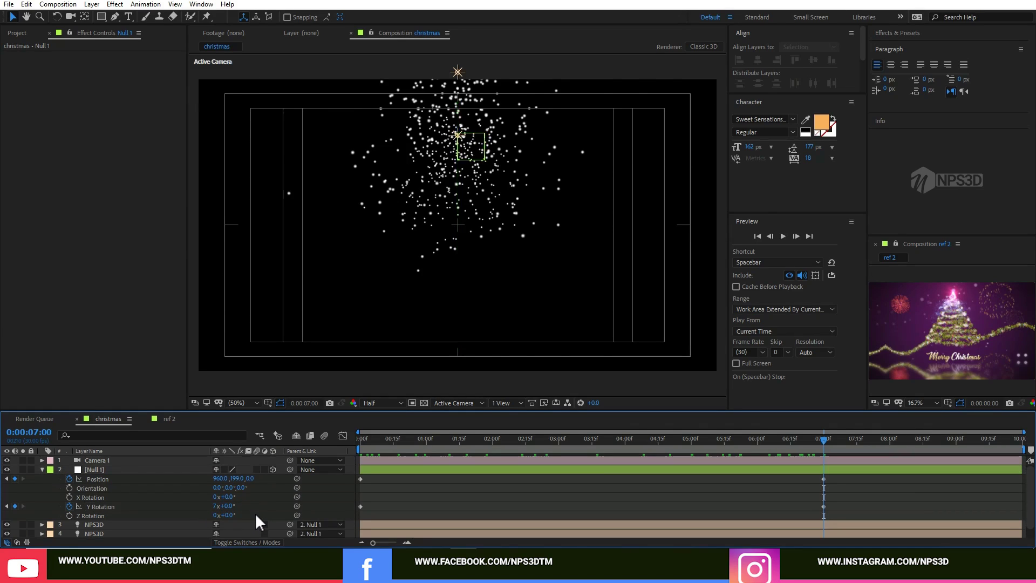
pyautogui.moveTo(377, 452); pyautogui.dragTo(822, 442)
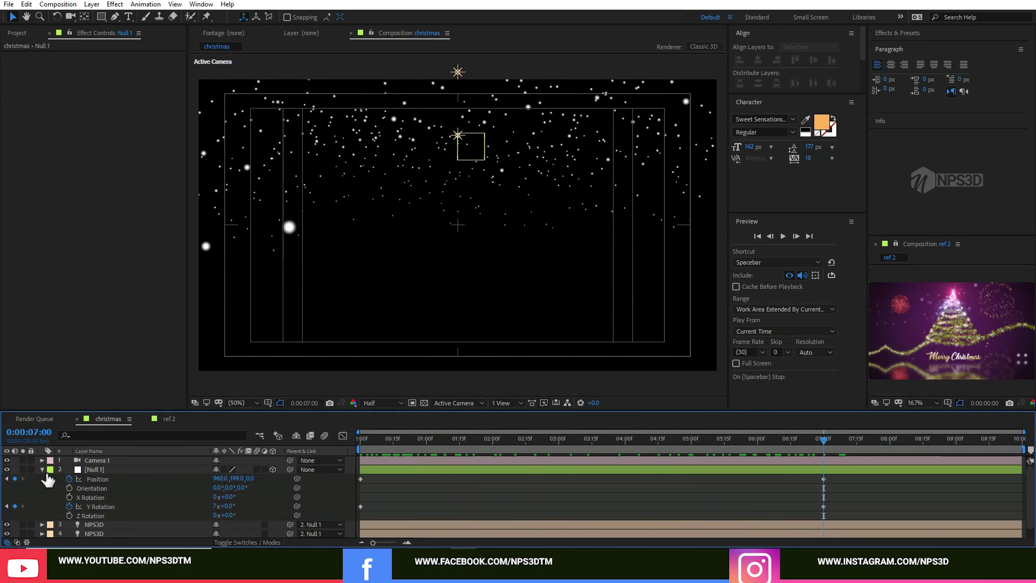
# - Set the Particular emitter's Velocity to 0 on the particular layer and check the particles near the start of the timeline
pyautogui.click(42, 469)
pyautogui.click(124, 498)
pyautogui.click(109, 244)
pyautogui.write('0')
pyautogui.press('Return')
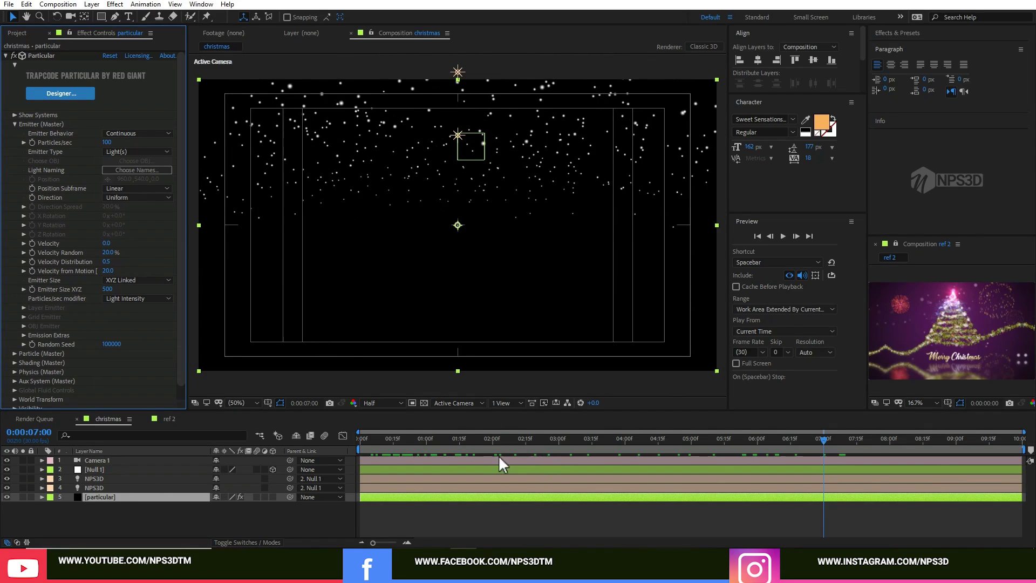
pyautogui.click(361, 449)
pyautogui.moveTo(360, 449); pyautogui.dragTo(384, 439)
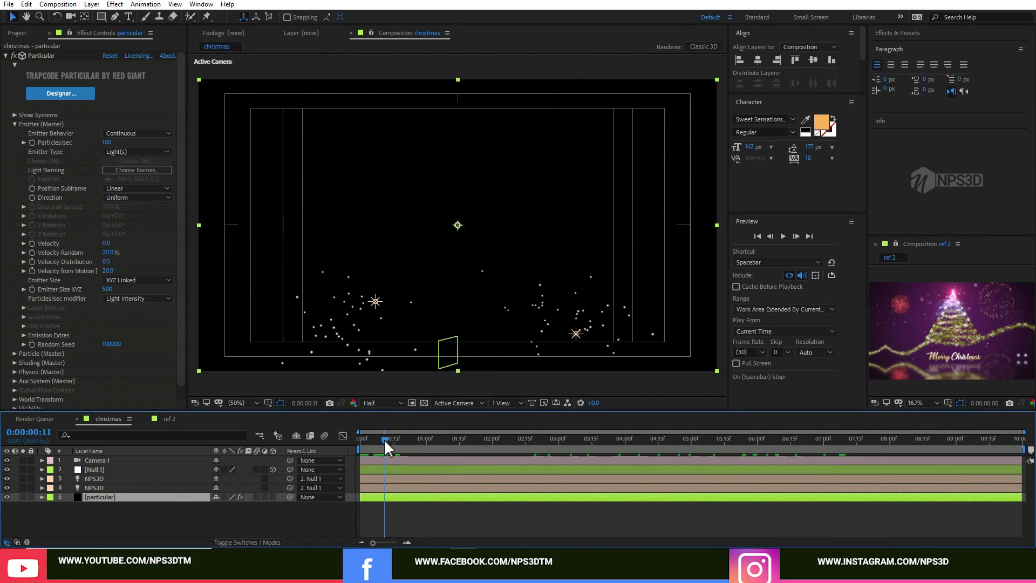
# - Set the emitter's Velocity Random, Velocity from Motion and Velocity Distribution all to 0
pyautogui.click(109, 253)
pyautogui.write('0')
pyautogui.press('Return')
pyautogui.click(115, 270)
pyautogui.write('0')
pyautogui.click(106, 262)
pyautogui.write('0')
pyautogui.press('Return')
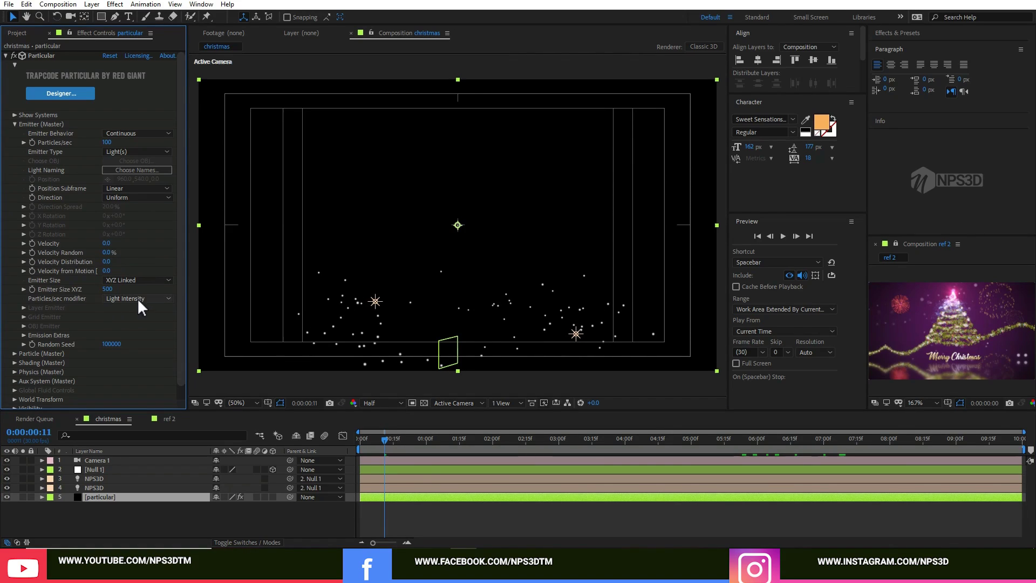
# - Switch the Emitter Size to XYZ Individual with X, Y and Z each at 12, and preview from the start
pyautogui.click(125, 279)
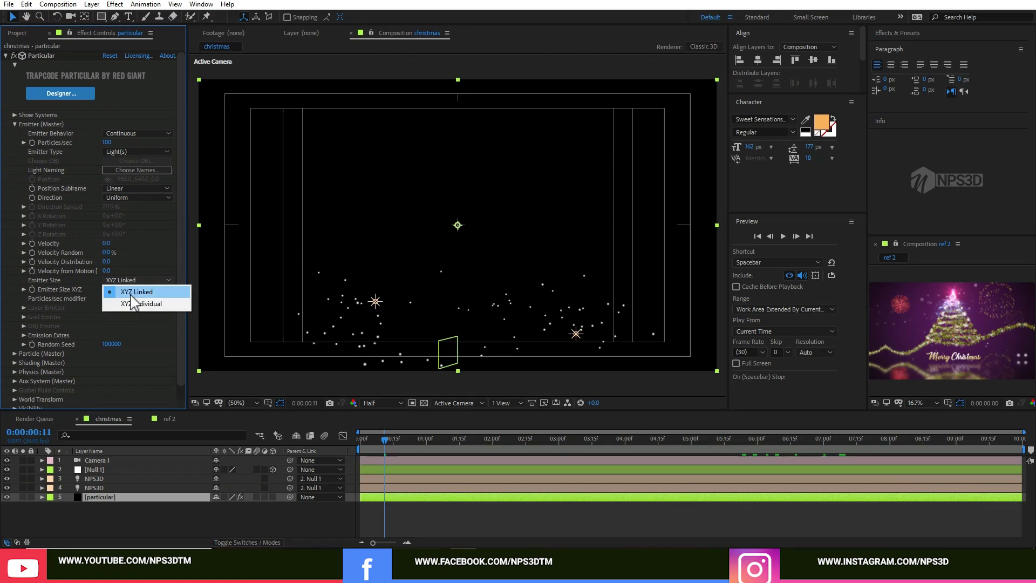
pyautogui.click(141, 303)
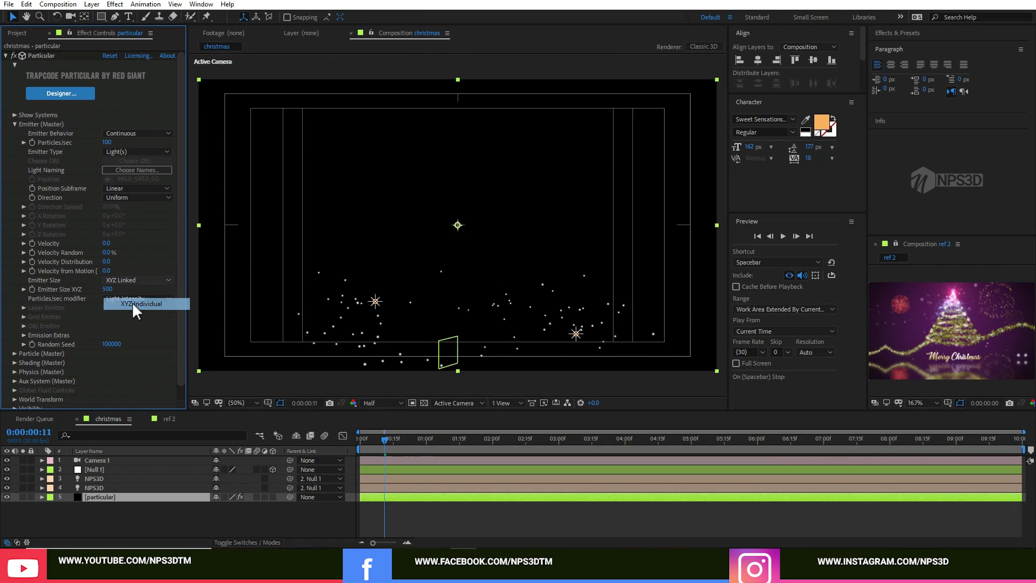
pyautogui.click(108, 289)
pyautogui.write('12')
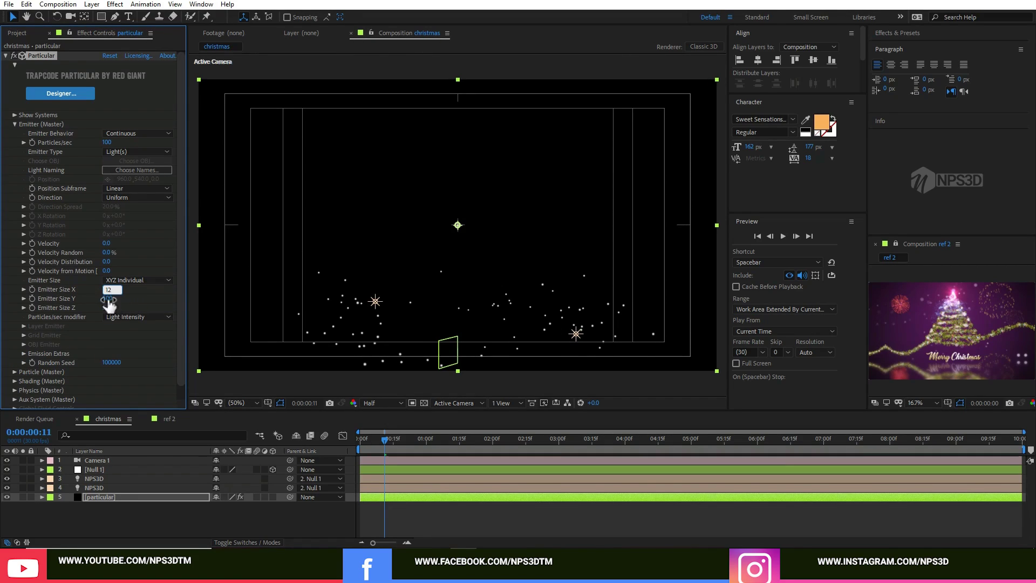
pyautogui.press('Tab')
pyautogui.write('12')
pyautogui.press('Tab')
pyautogui.write('12')
pyautogui.press('Return')
pyautogui.moveTo(384, 441); pyautogui.dragTo(339, 449)
pyautogui.press('space')
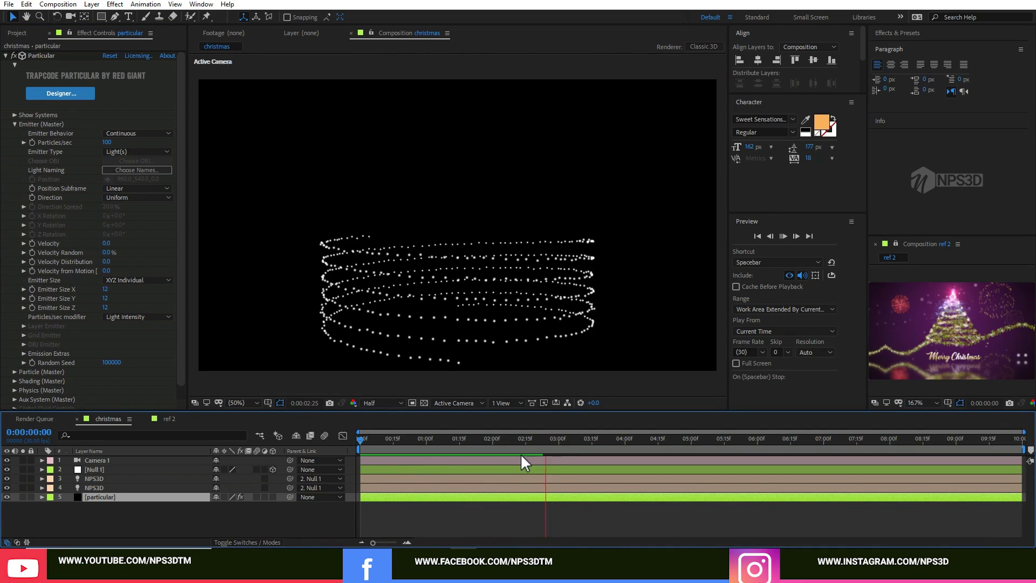
pyautogui.press('space')
# - Apply Easy Ease to the Position and Y Rotation keyframes of Null 1 at 7 seconds and preview the motion
pyautogui.moveTo(594, 439); pyautogui.dragTo(823, 447)
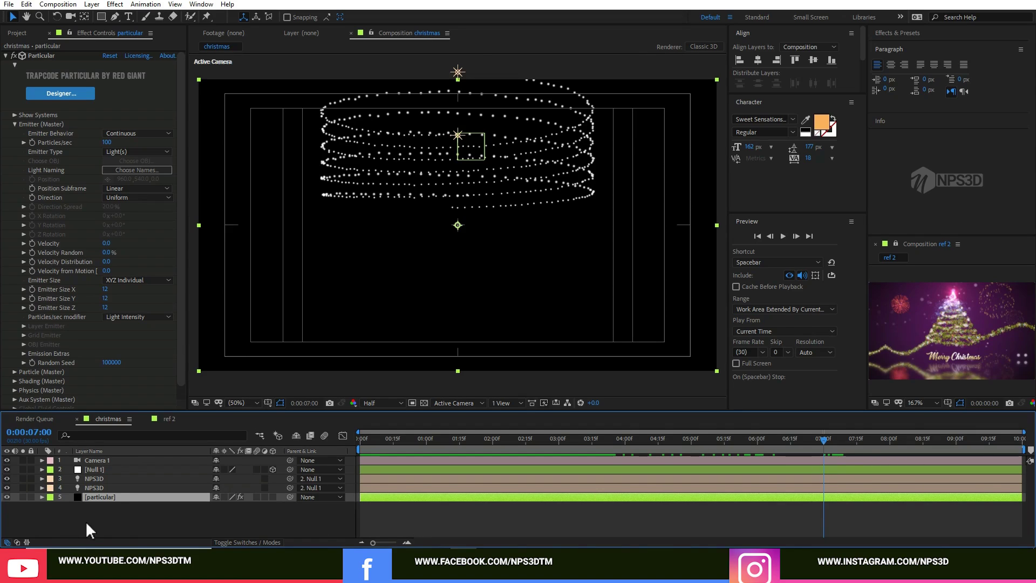
pyautogui.click(108, 469)
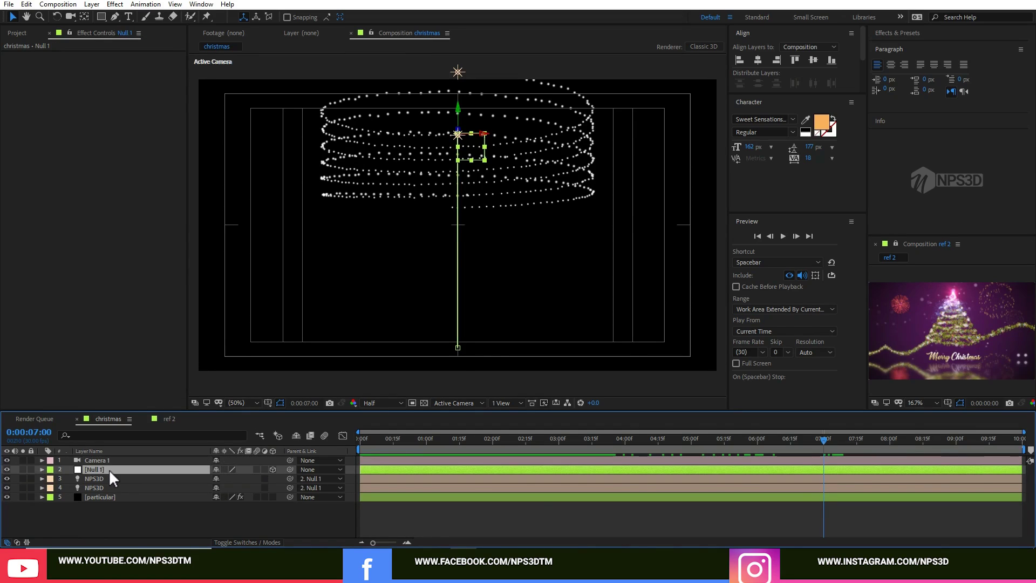
pyautogui.press('u')
pyautogui.moveTo(835, 475); pyautogui.dragTo(815, 488)
pyautogui.rightClick(822, 488)
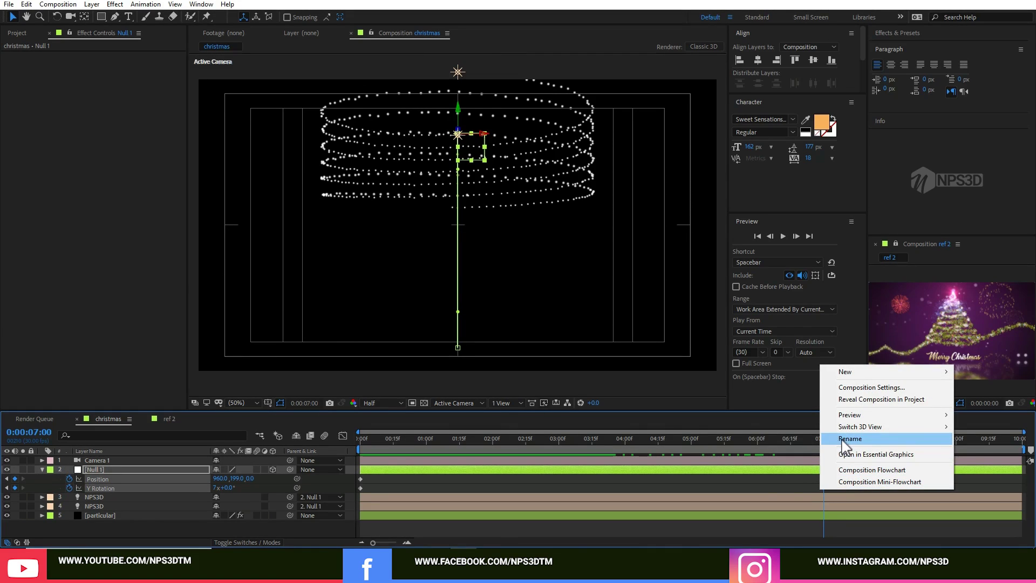
pyautogui.click(824, 490)
pyautogui.rightClick(824, 488)
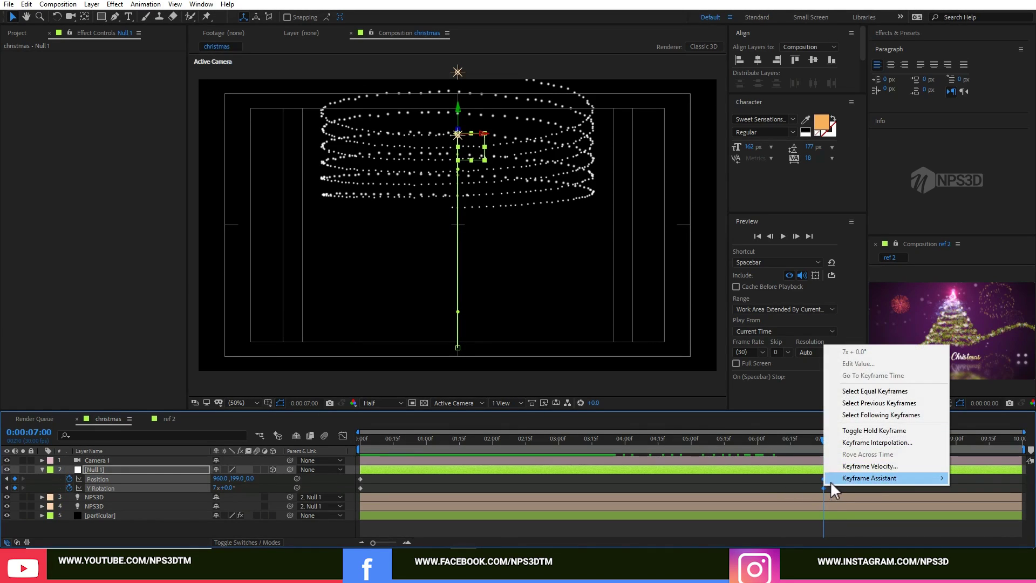
pyautogui.moveTo(847, 478)
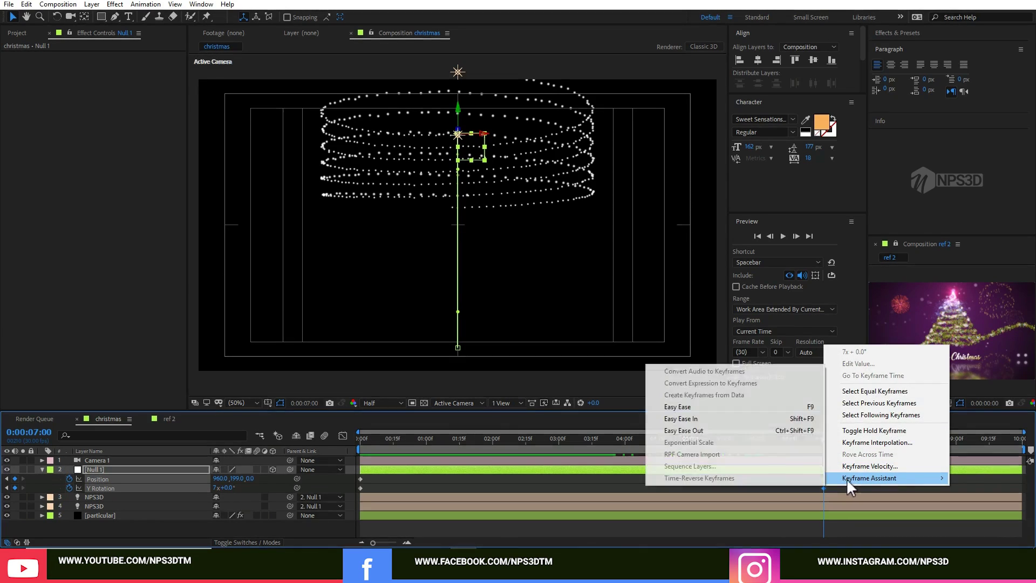
pyautogui.click(720, 408)
pyautogui.moveTo(815, 439); pyautogui.dragTo(344, 465)
pyautogui.press('space')
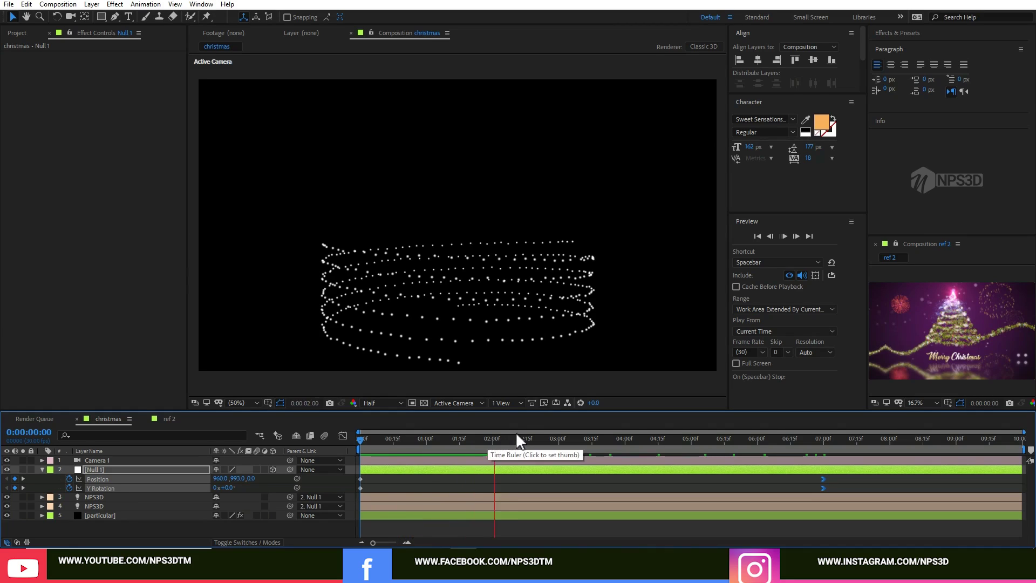
pyautogui.click(647, 442)
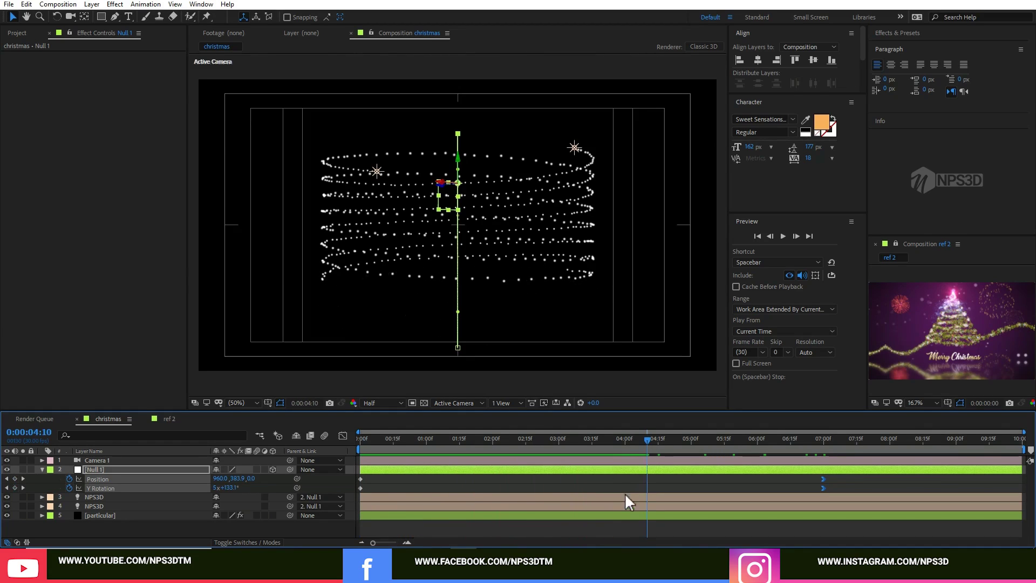
# - Add a Scale keyframe of 100% to Null 1 at the first frame
pyautogui.click(94, 470)
pyautogui.press('u')
pyautogui.press('s')
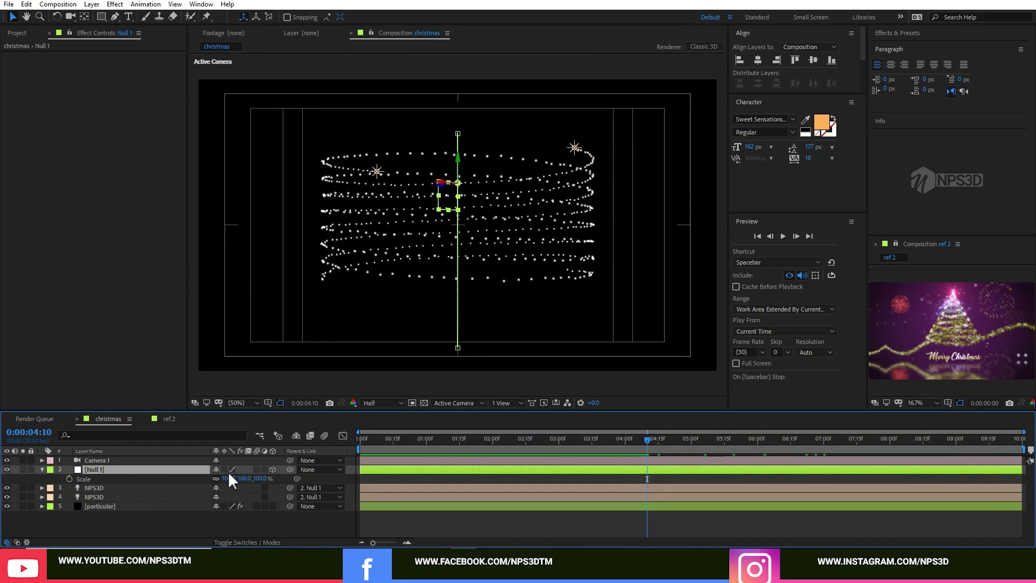
pyautogui.press('Home')
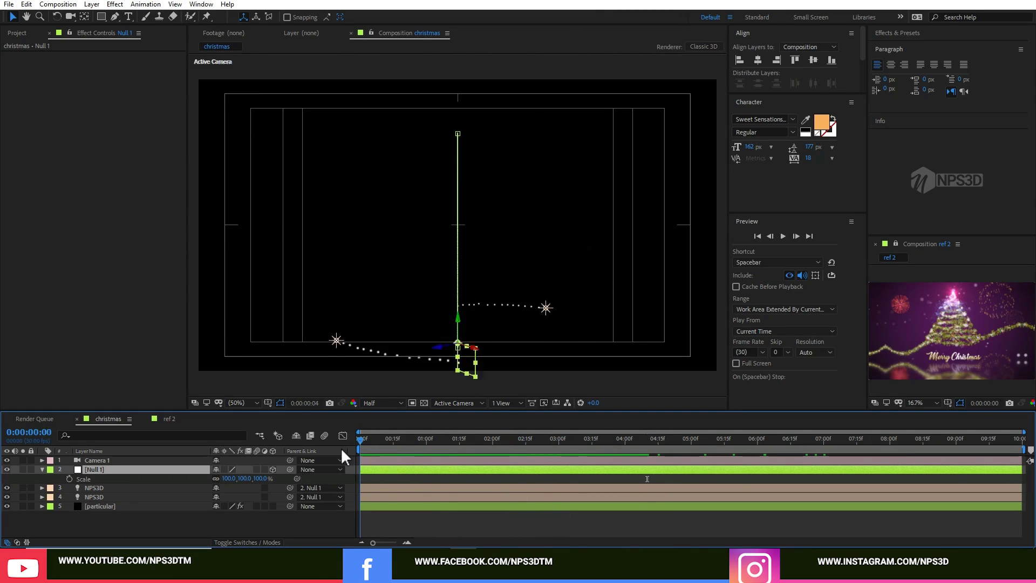
pyautogui.moveTo(342, 450); pyautogui.dragTo(560, 436)
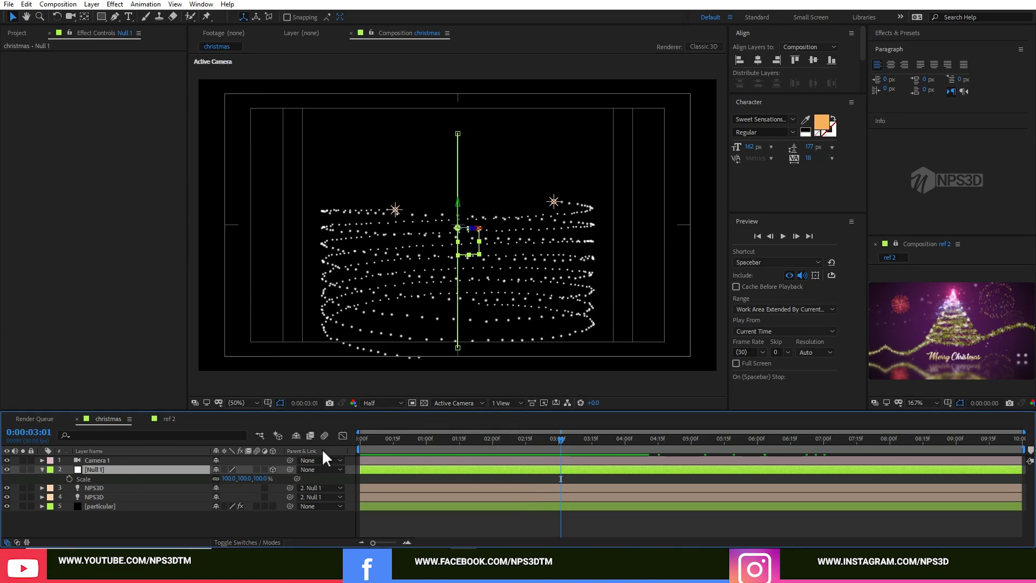
pyautogui.press('Home')
pyautogui.click(69, 479)
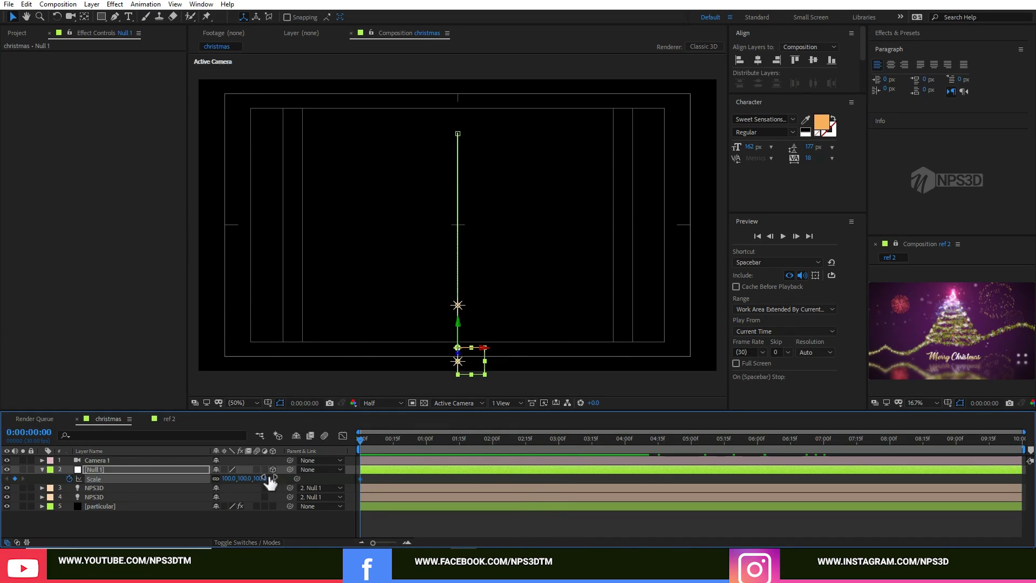
# - Shrink the Scale of Null 1 to -8% at 7 seconds, preview the tapering spiral and save the project
pyautogui.moveTo(480, 442); pyautogui.dragTo(824, 433)
pyautogui.moveTo(236, 479); pyautogui.dragTo(187, 486)
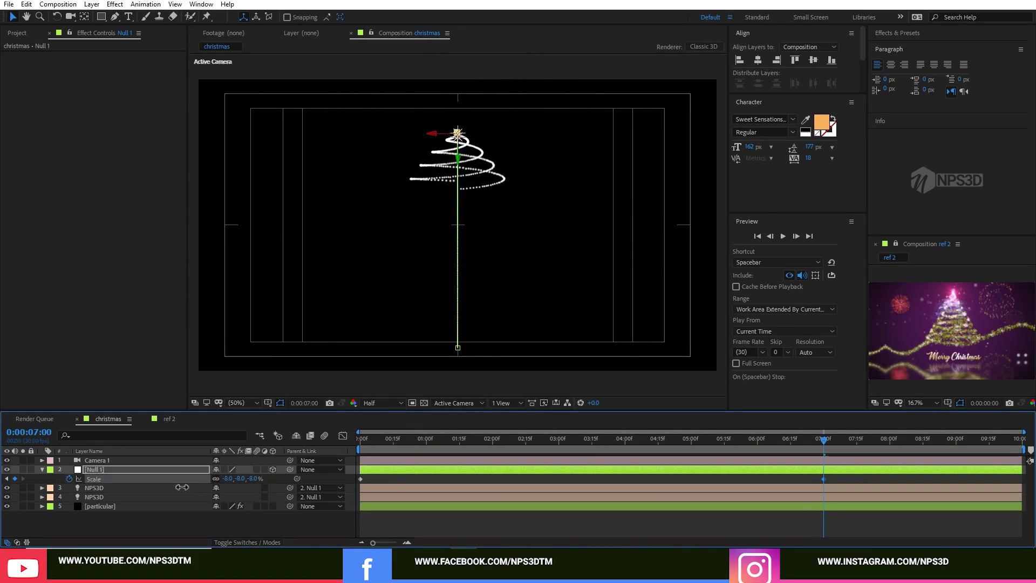
pyautogui.click(358, 441)
pyautogui.press('space')
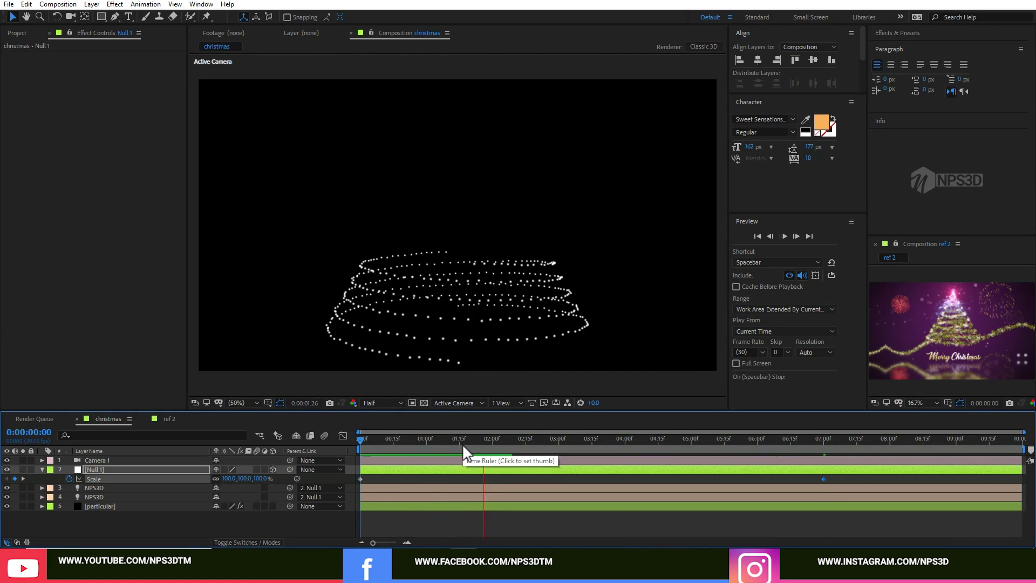
pyautogui.press('space')
pyautogui.moveTo(650, 440); pyautogui.dragTo(821, 429)
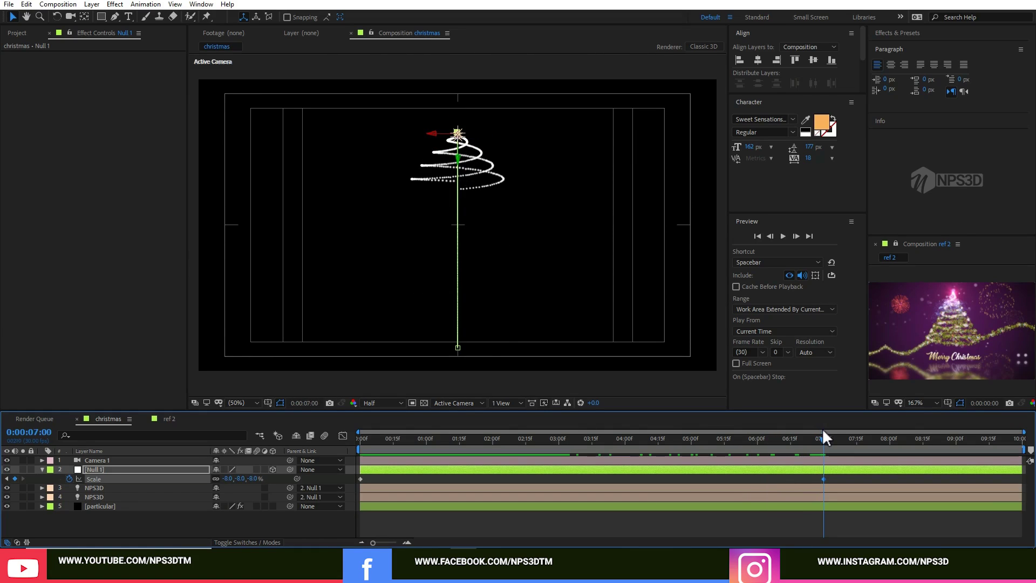
pyautogui.hotkey('ctrl', 's')
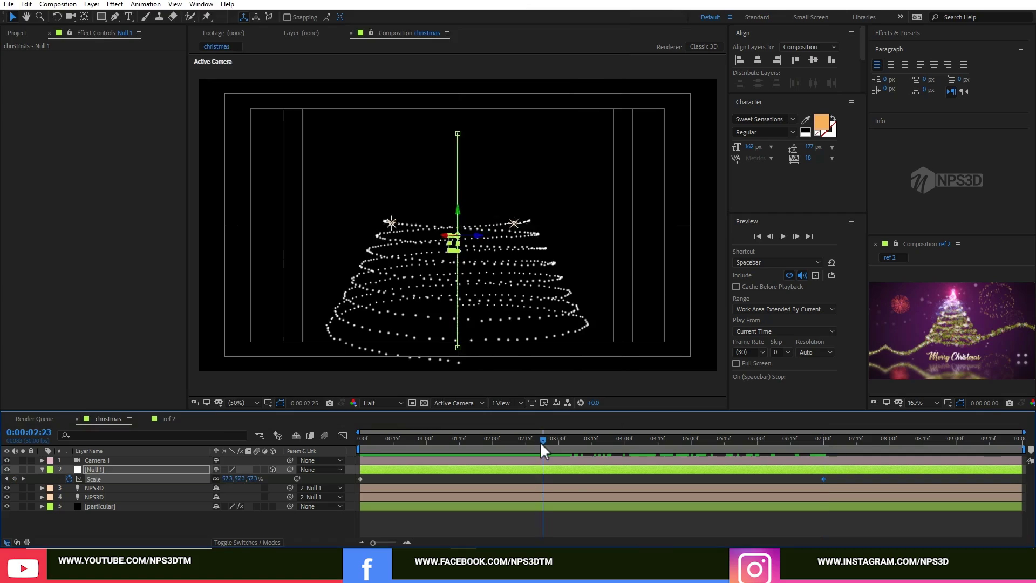
# - Set the Particle Life of the particular layer to 12 seconds and preview the full tree from the start
pyautogui.moveTo(542, 442); pyautogui.dragTo(822, 431)
pyautogui.click(105, 506)
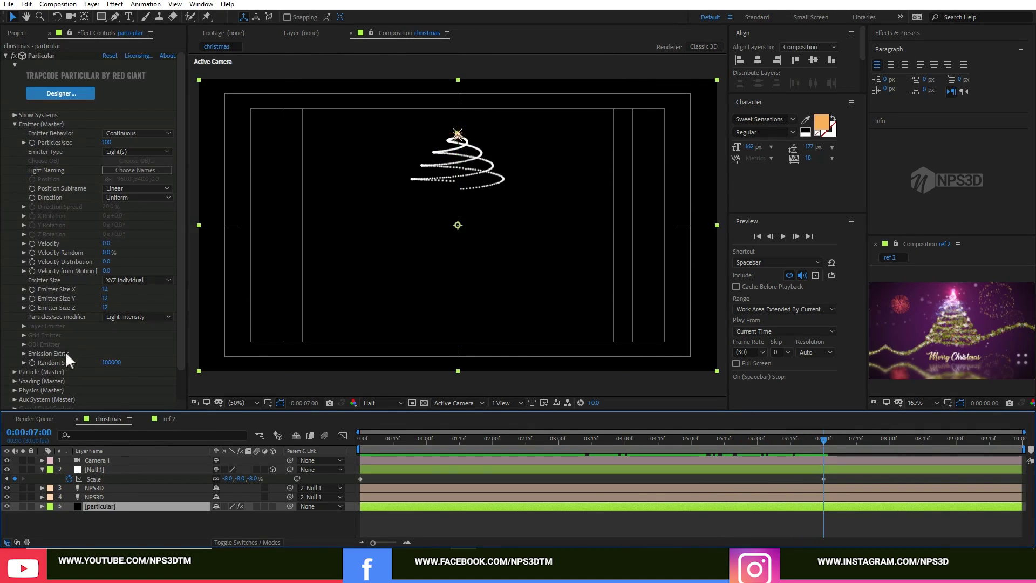
pyautogui.scroll(-1, 63, 319)
pyautogui.click(12, 338)
pyautogui.scroll(-4, 11, 338)
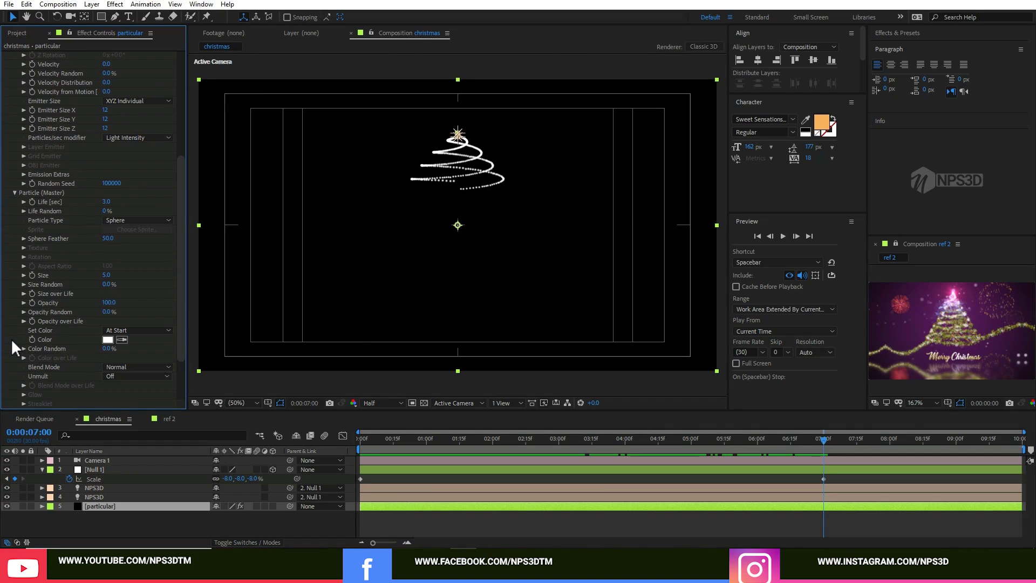
pyautogui.click(106, 202)
pyautogui.write('12')
pyautogui.press('Return')
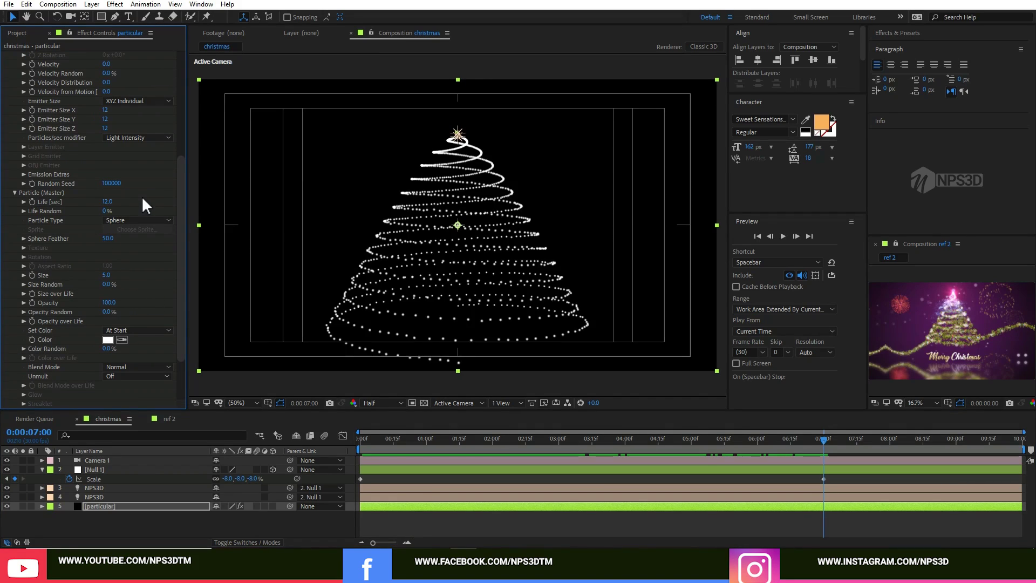
pyautogui.moveTo(825, 440); pyautogui.dragTo(356, 437)
pyautogui.press('space')
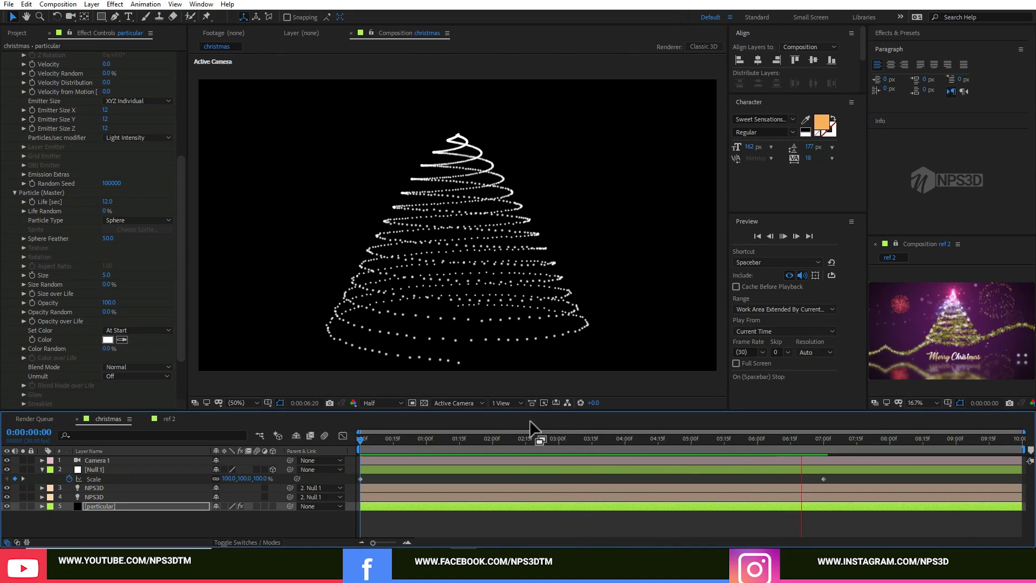
# - Try Easy Ease on both Scale keyframes of Null 1
pyautogui.click(823, 480)
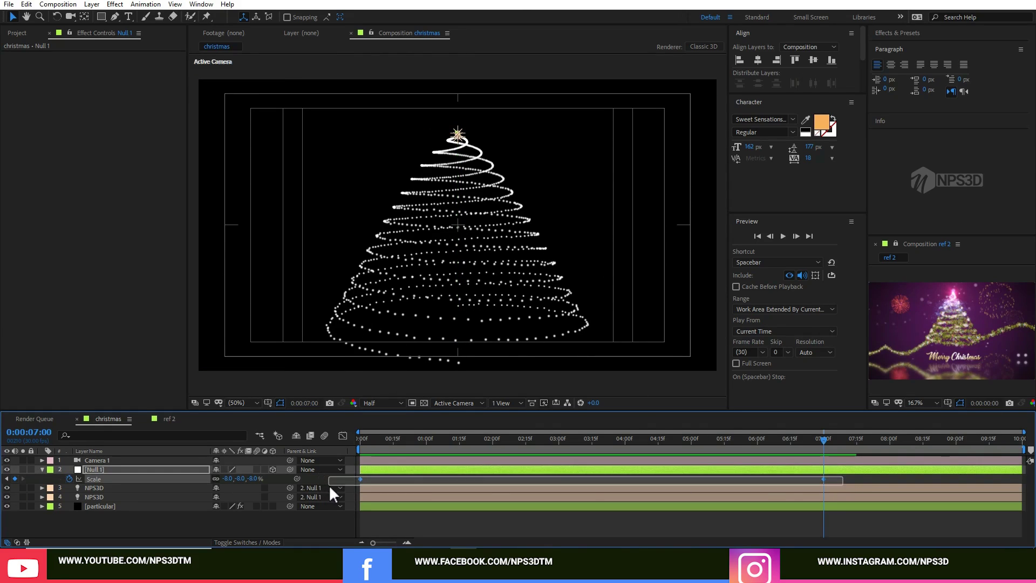
pyautogui.rightClick(360, 479)
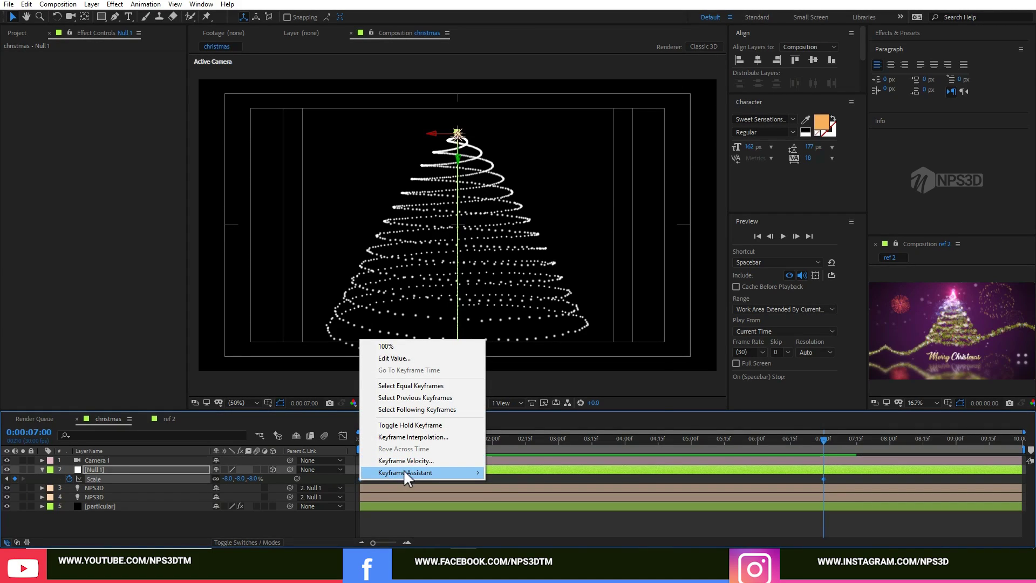
pyautogui.moveTo(405, 472)
pyautogui.click(542, 403)
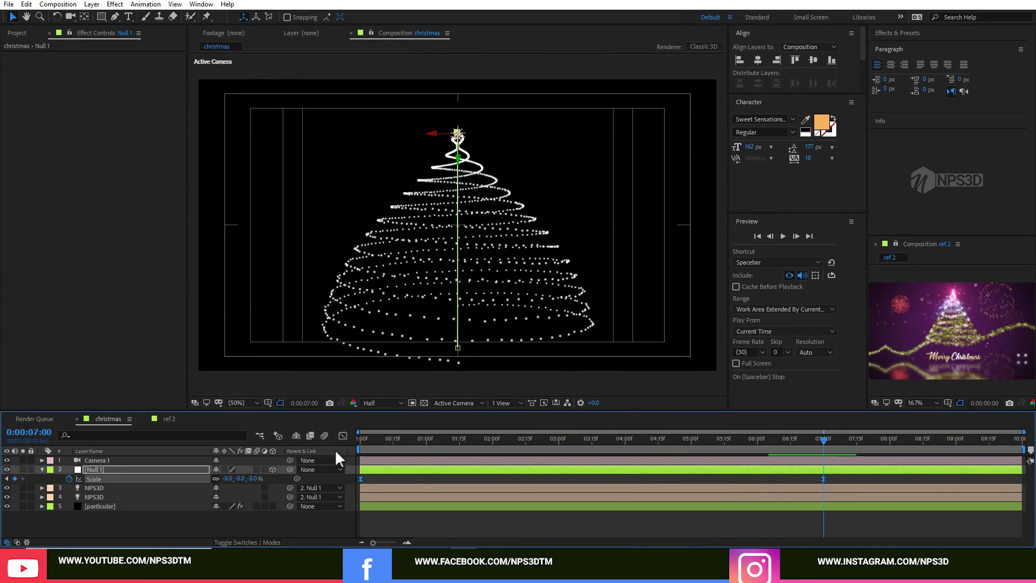
# - Try reshaping the Scale speed graph of Null 1 by adding speed at the end keyframe and shortening the start handle
pyautogui.click(343, 435)
pyautogui.moveTo(858, 481); pyautogui.dragTo(694, 458)
pyautogui.moveTo(433, 464); pyautogui.dragTo(400, 465)
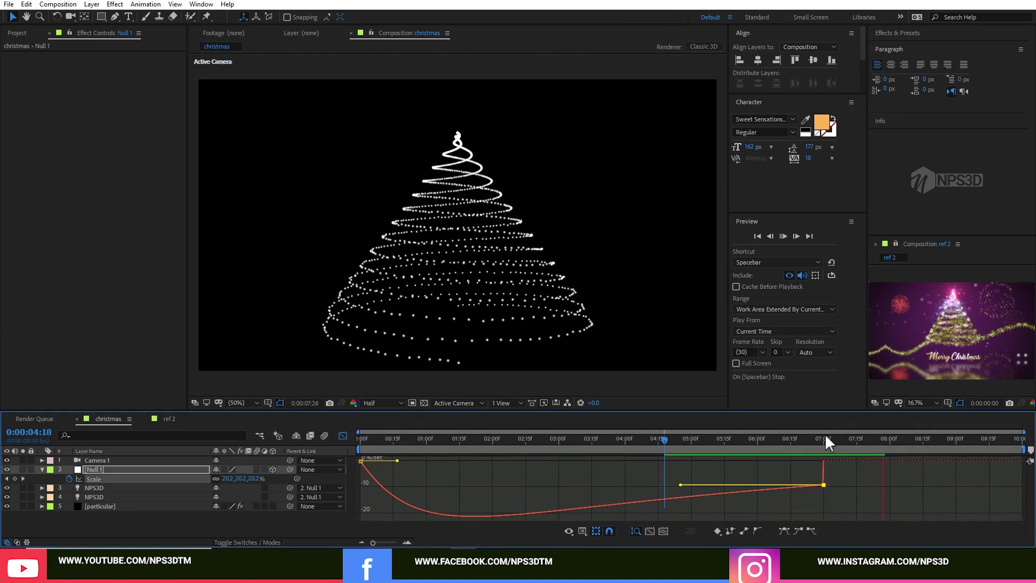
pyautogui.moveTo(825, 436); pyautogui.dragTo(715, 454)
pyautogui.click(775, 439)
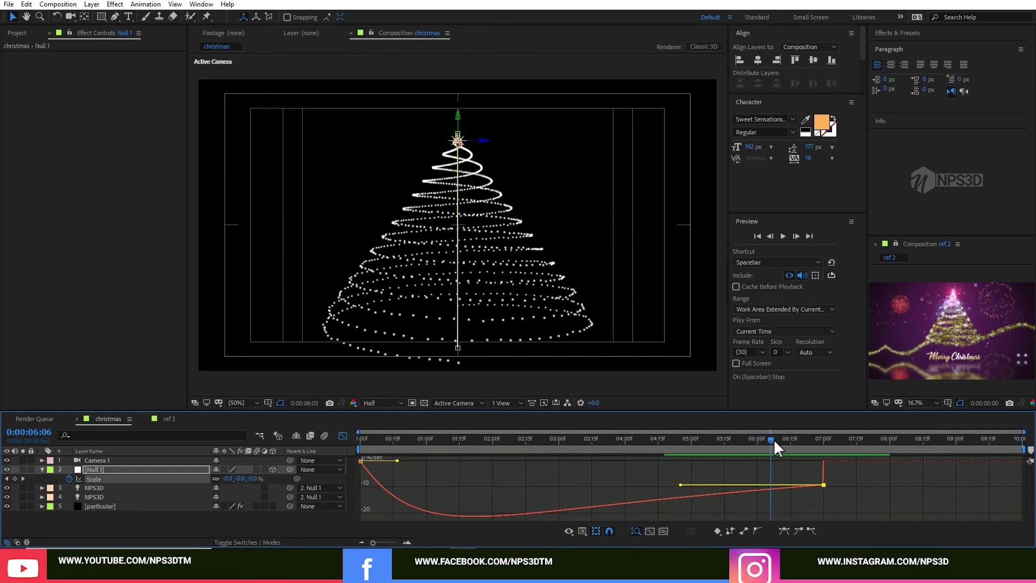
pyautogui.click(43, 469)
pyautogui.click(341, 435)
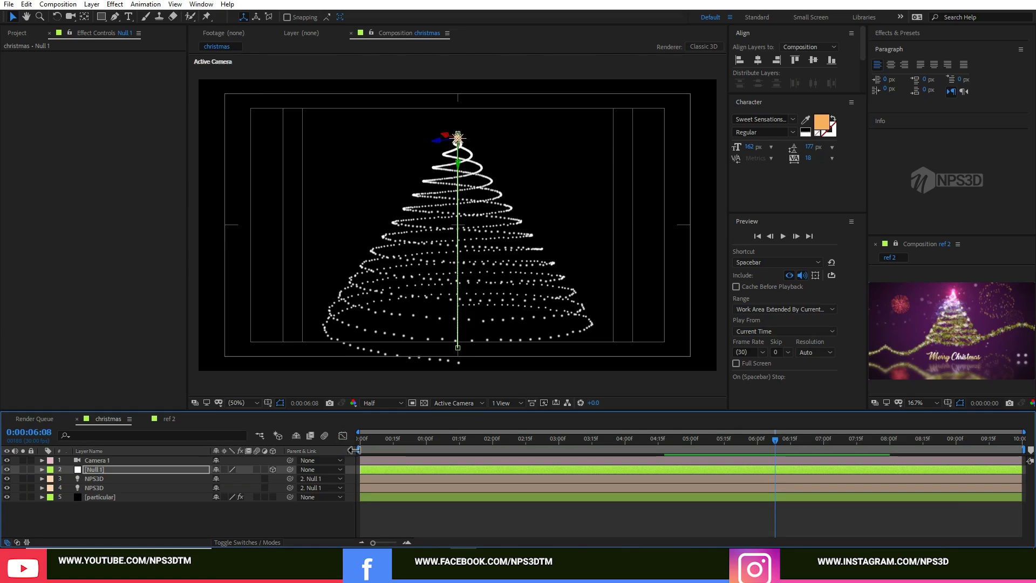
# - Return both Scale keyframes of Null 1 to linear interpolation
pyautogui.press('u')
pyautogui.press('u')
pyautogui.click(137, 467)
pyautogui.press('u')
pyautogui.press('u')
pyautogui.press('u')
pyautogui.moveTo(843, 476); pyautogui.dragTo(318, 498)
pyautogui.click(359, 479)
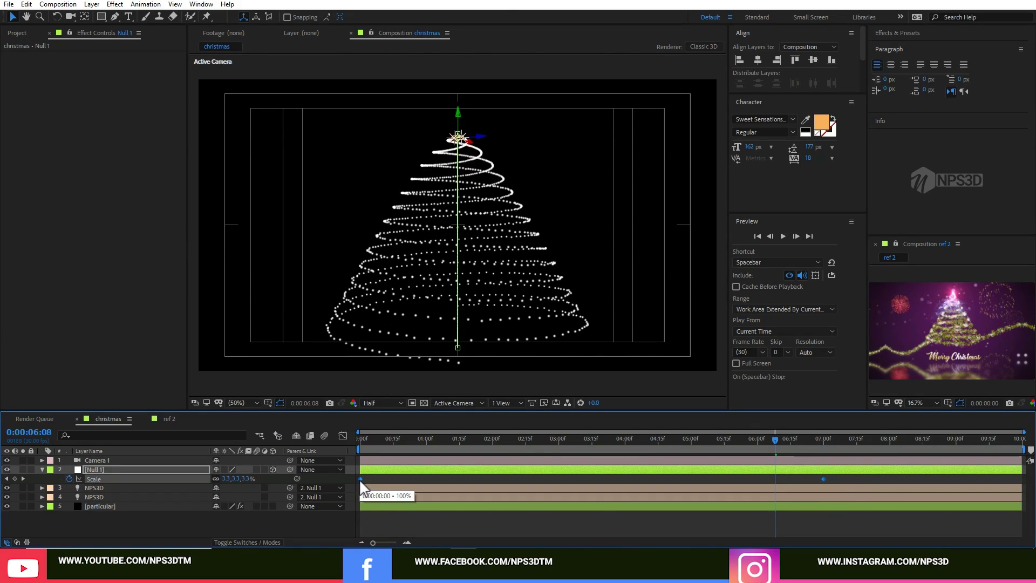
# - Apply Easy Ease to both Scale keyframes of Null 1, collapse the layer's properties and save the project
pyautogui.press('F9')
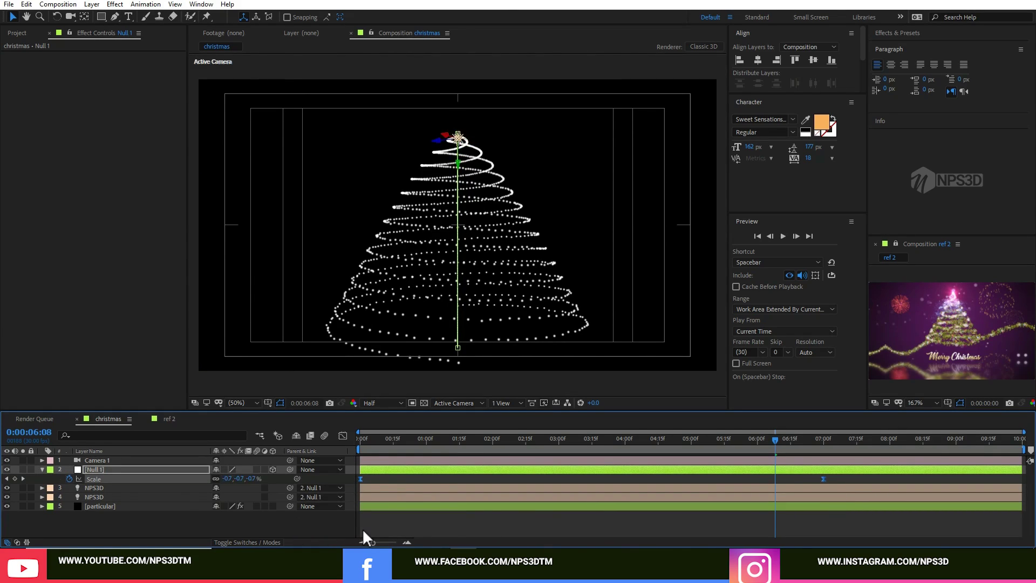
pyautogui.press('F4')
pyautogui.click(42, 469)
pyautogui.click(67, 517)
pyautogui.hotkey('ctrl', 's')
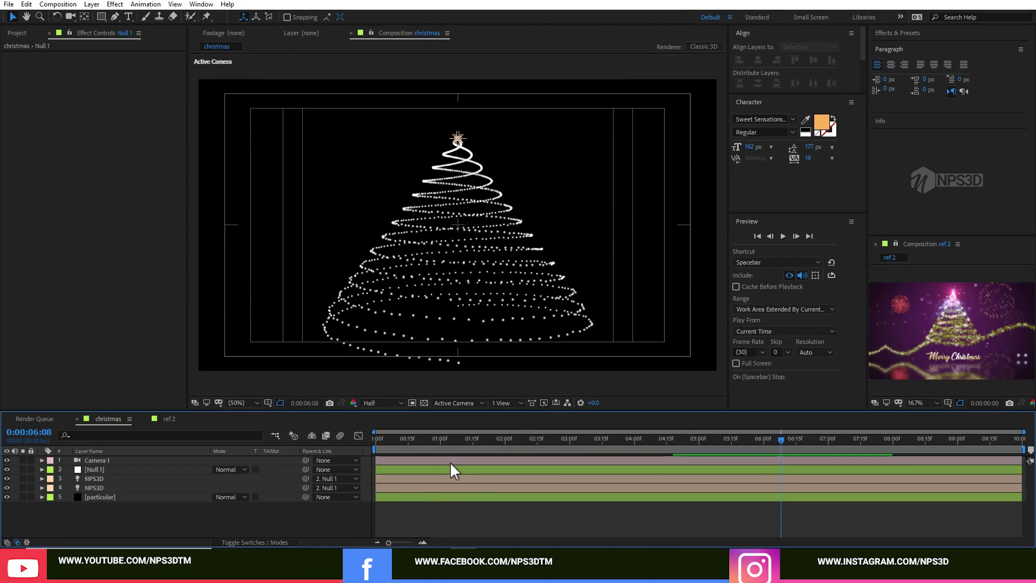
# - At 0:00:06:27, set the Particle Type of the particular layer's Particular effect to Sprite
pyautogui.moveTo(423, 441); pyautogui.dragTo(822, 439)
pyautogui.press('c')
pyautogui.moveTo(474, 236); pyautogui.dragTo(482, 244)
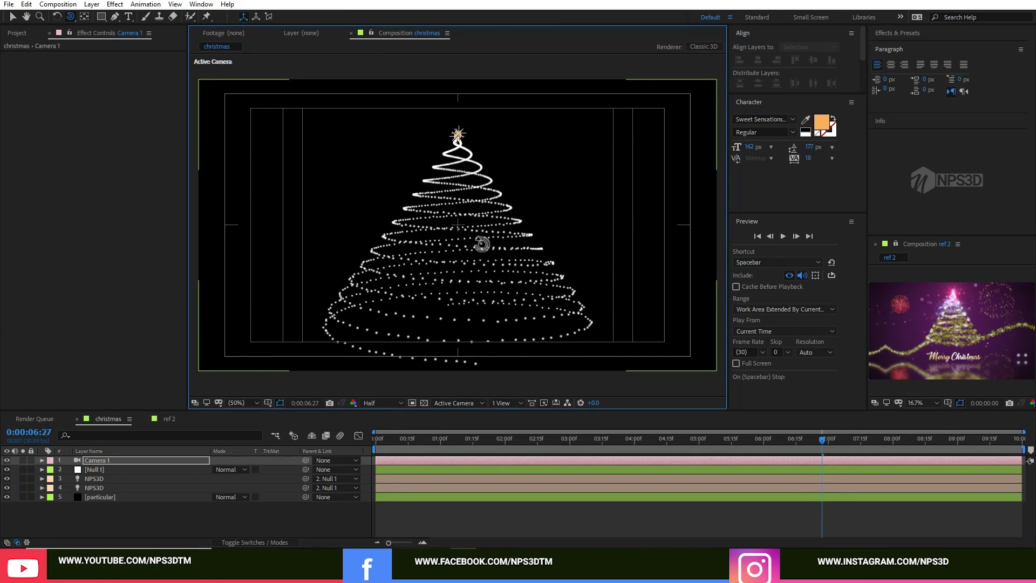
pyautogui.click(105, 496)
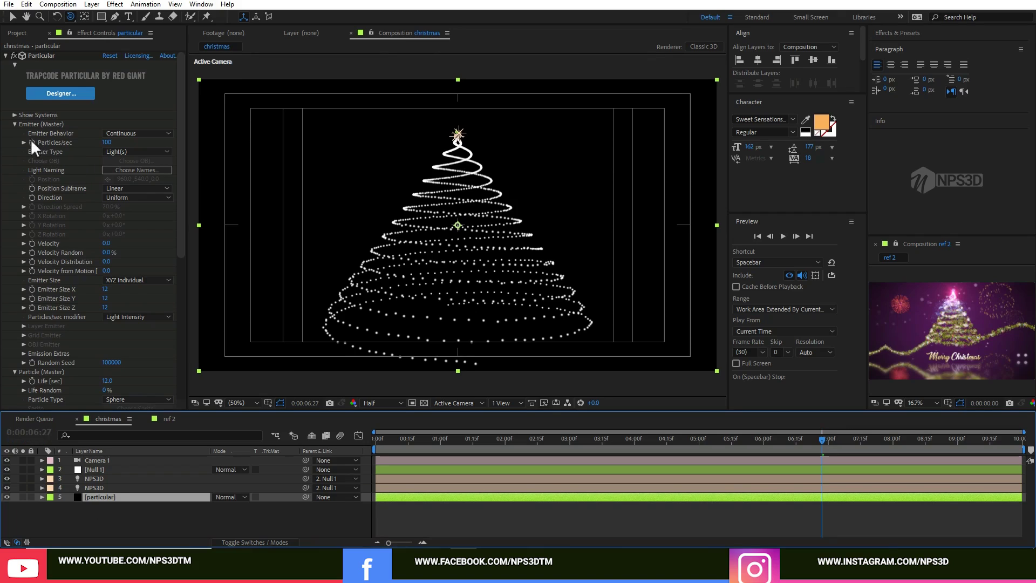
pyautogui.click(15, 124)
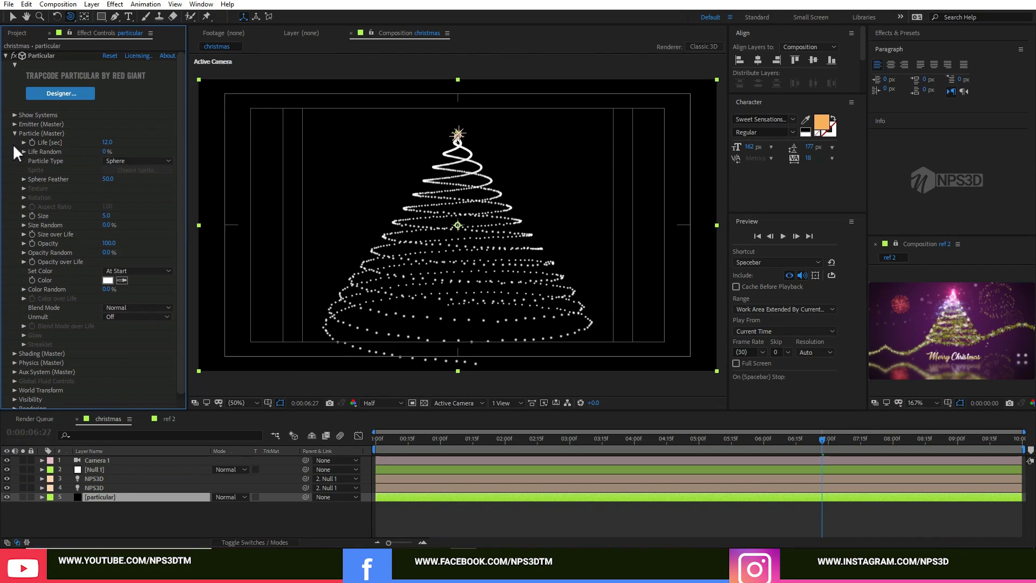
pyautogui.click(154, 160)
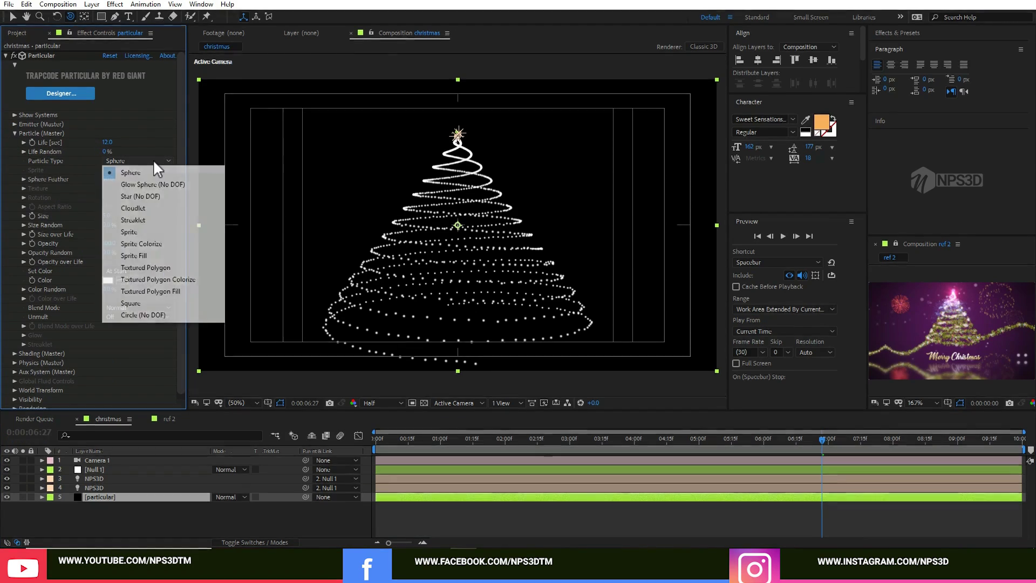
pyautogui.click(128, 232)
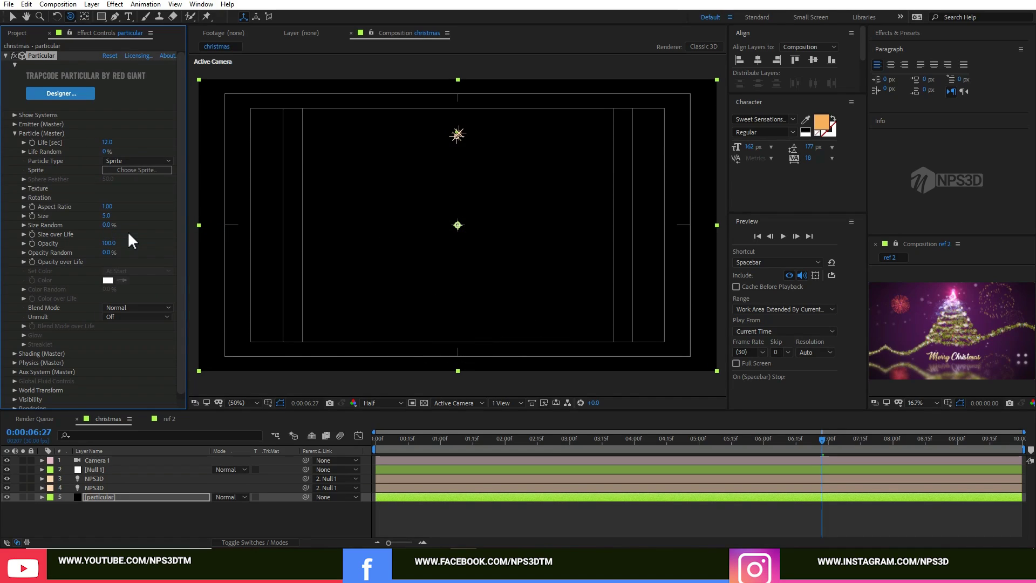
# - Choose the Spinning Leaf 2 sprite for the particles and check the leaves along the timeline
pyautogui.click(23, 189)
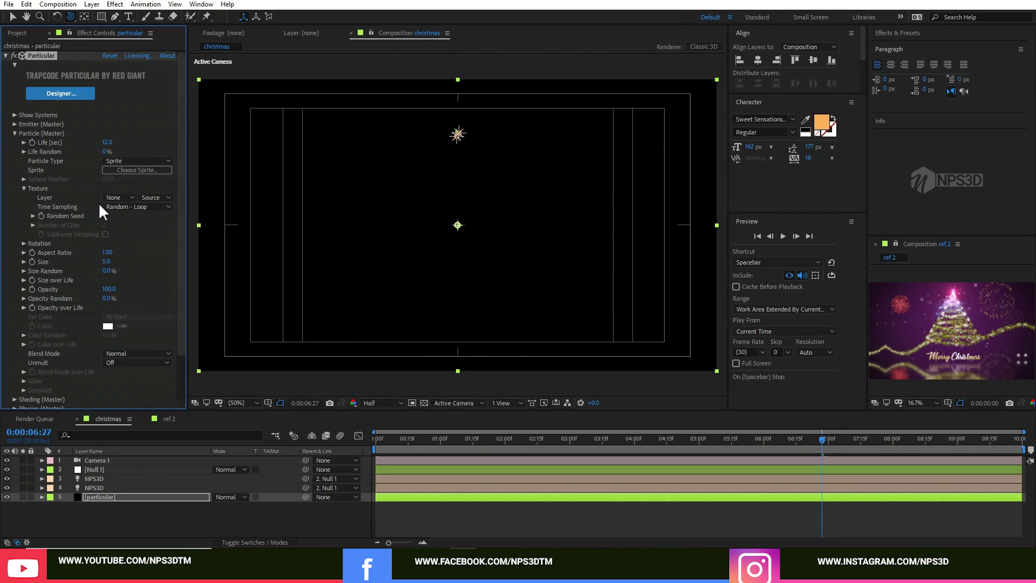
pyautogui.click(123, 169)
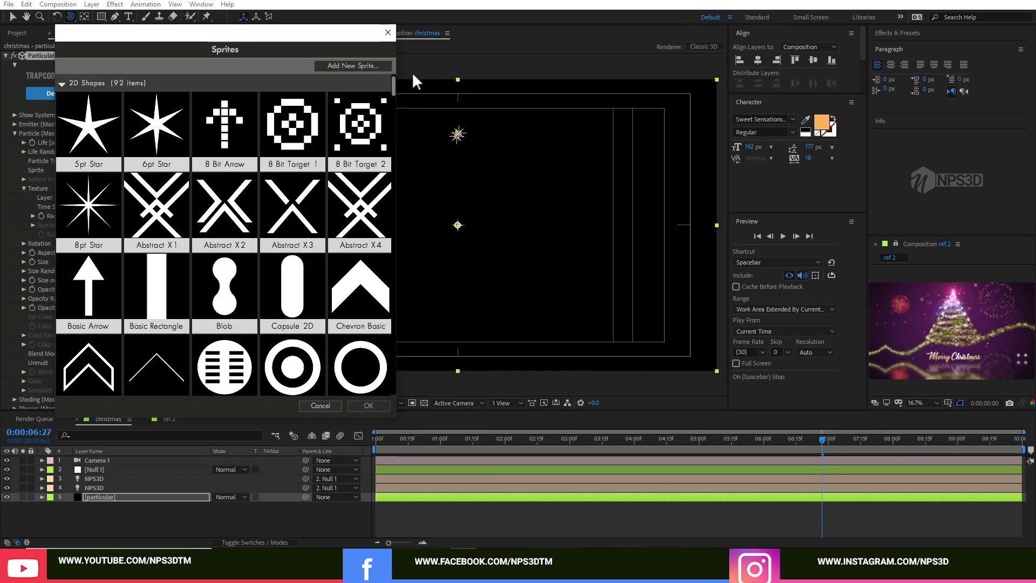
pyautogui.moveTo(394, 85); pyautogui.dragTo(406, 285)
pyautogui.click(352, 178)
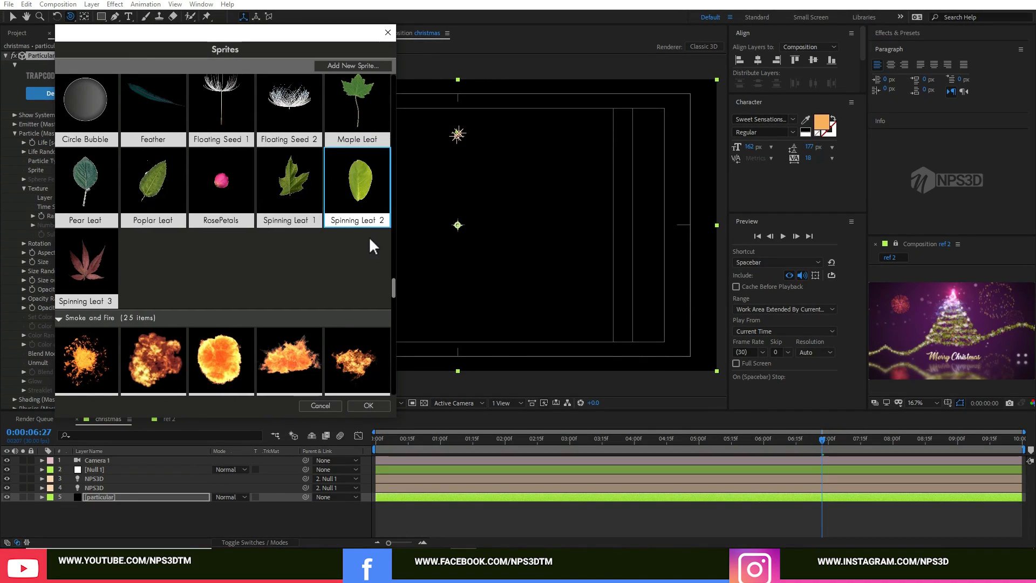
pyautogui.click(365, 409)
pyautogui.moveTo(462, 435); pyautogui.dragTo(723, 430)
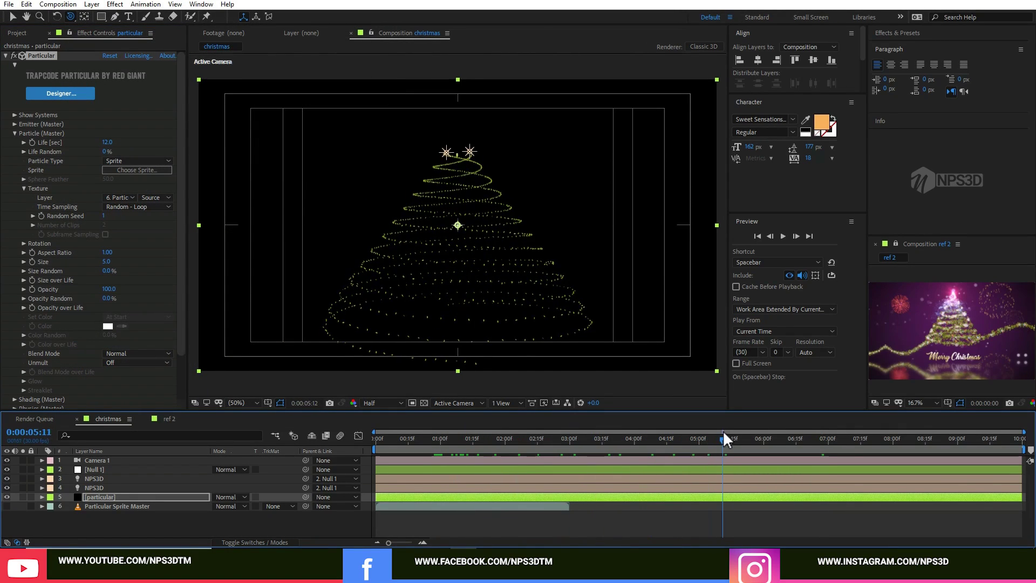
# - Set the sprite texture's Time Sampling to Random - Still Frame and preview the tree from the start
pyautogui.click(123, 208)
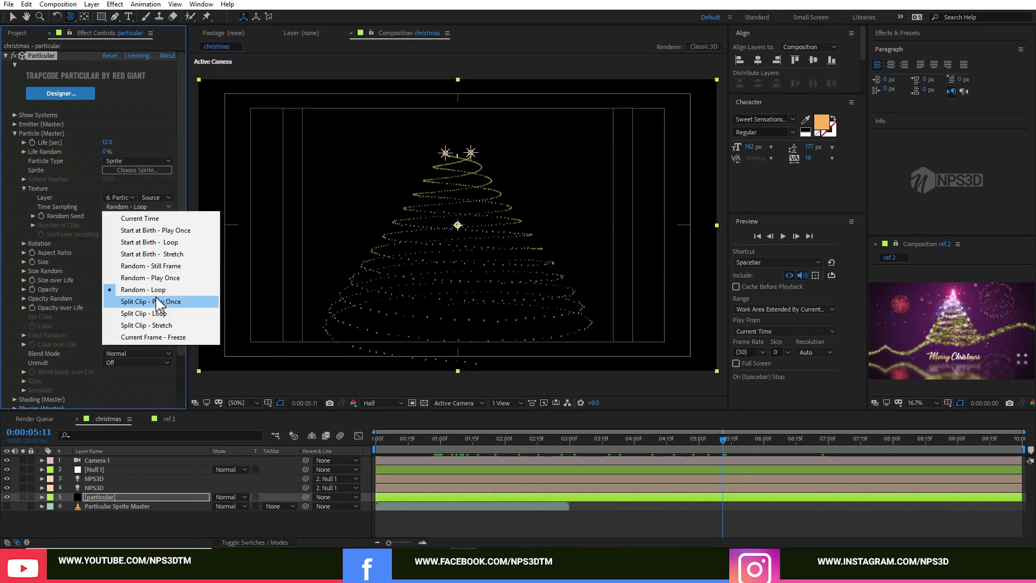
pyautogui.click(162, 267)
pyautogui.moveTo(438, 438); pyautogui.dragTo(527, 442)
pyautogui.moveTo(600, 436); pyautogui.dragTo(345, 455)
pyautogui.press('space')
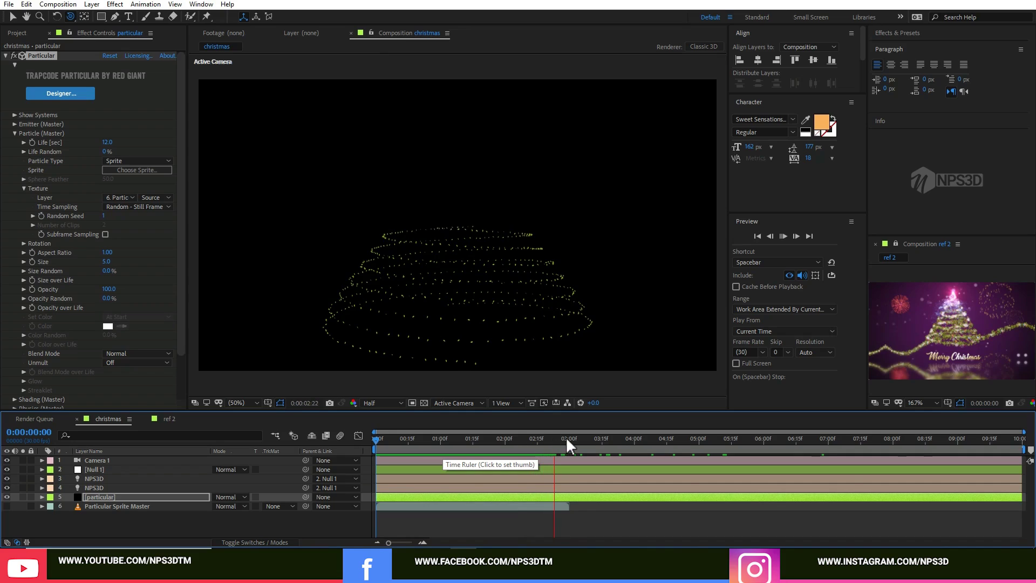
pyautogui.moveTo(718, 442); pyautogui.dragTo(759, 448)
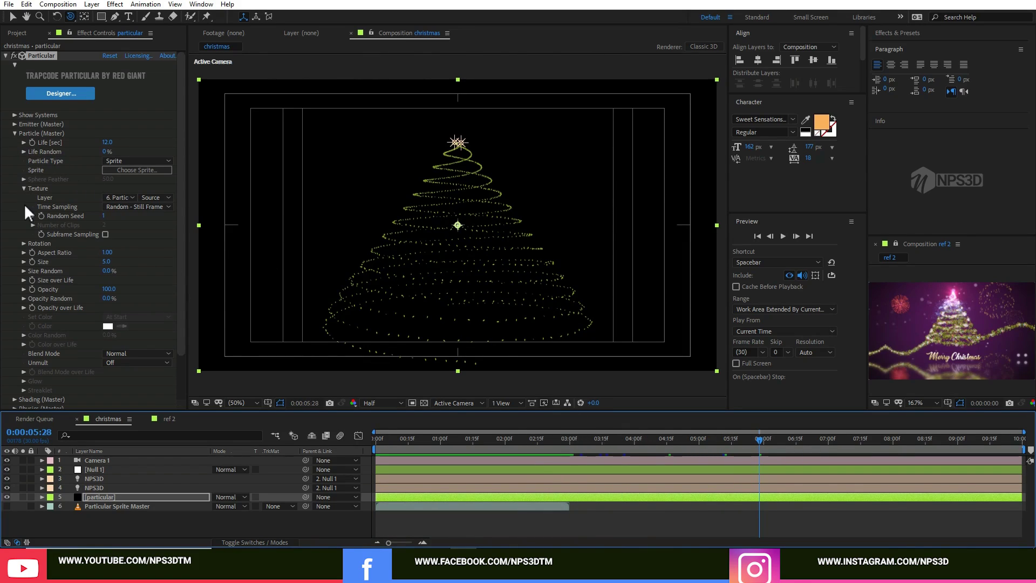
# - Enlarge the leaf particles' Size and raise the emitter's Particles/sec to 640
pyautogui.moveTo(106, 261)
pyautogui.mouseDown()
pyautogui.moveTo(146, 262)
pyautogui.moveTo(104, 262)
pyautogui.moveTo(126, 262)
pyautogui.moveTo(115, 269)
pyautogui.moveTo(110, 259)
pyautogui.mouseUp()
pyautogui.click(15, 134)
pyautogui.click(15, 124)
pyautogui.moveTo(110, 142); pyautogui.dragTo(125, 144)
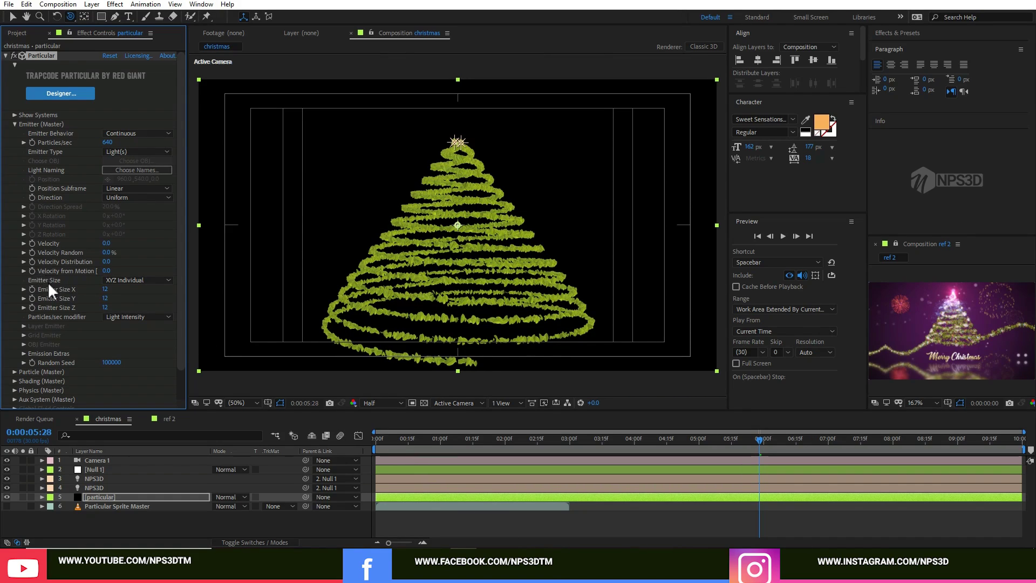
# - In the Air physics settings, try a higher Spin Amplitude, then settle it at 4
pyautogui.scroll(-2, 47, 281)
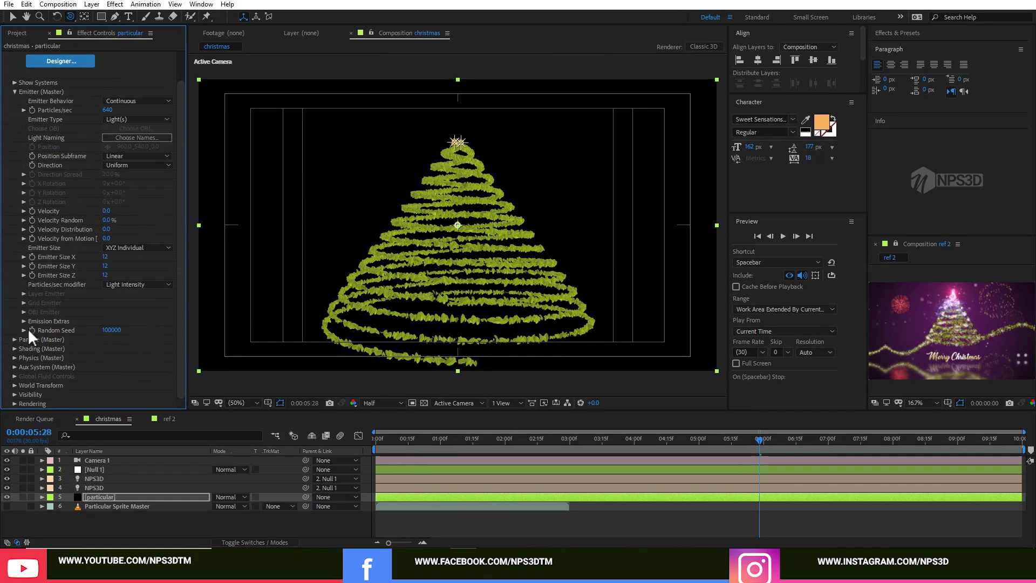
pyautogui.click(14, 359)
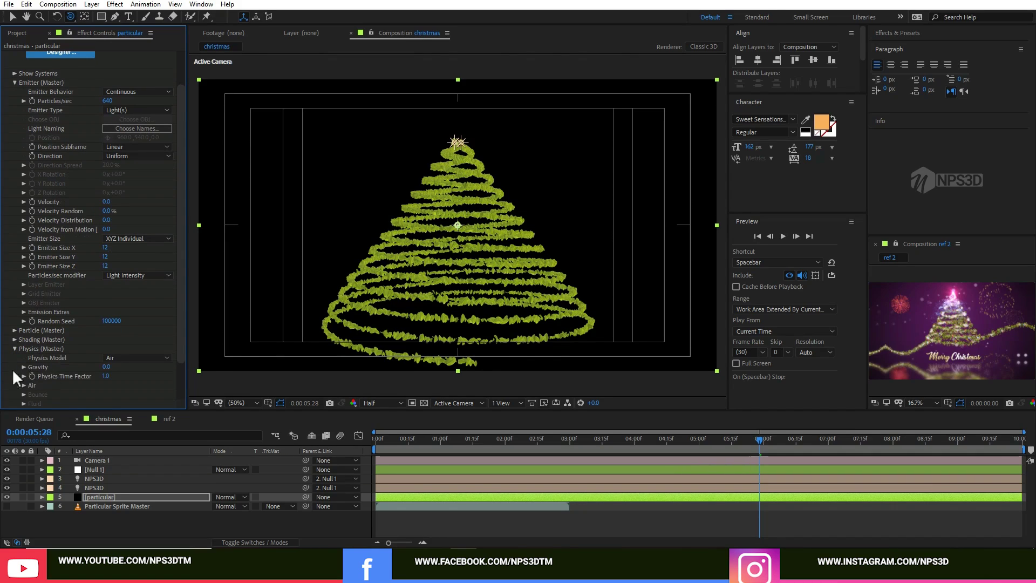
pyautogui.click(23, 385)
pyautogui.scroll(-5, 25, 386)
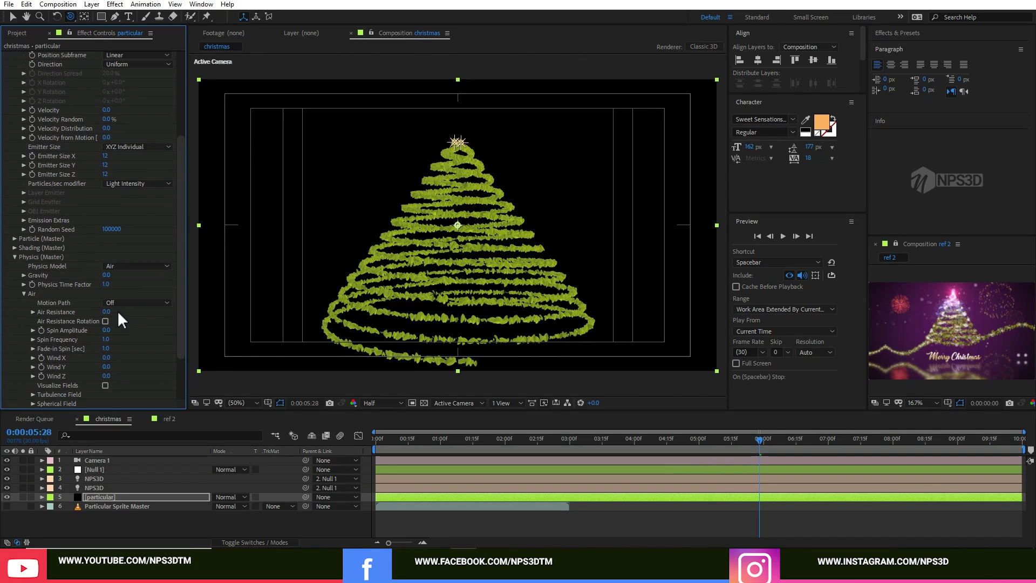
pyautogui.scroll(-3, 81, 311)
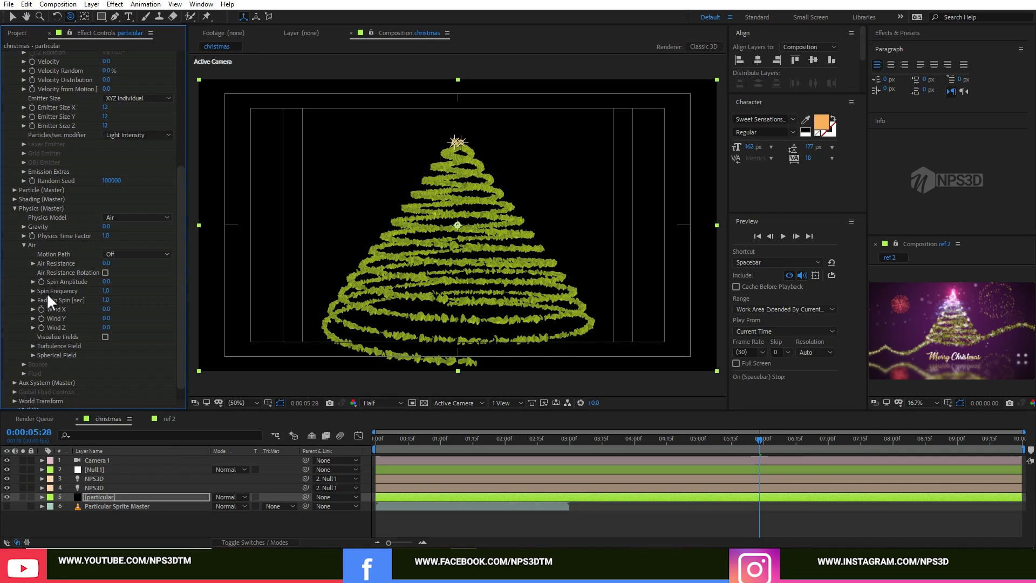
pyautogui.click(105, 291)
pyautogui.click(124, 283)
pyautogui.moveTo(108, 281); pyautogui.dragTo(118, 281)
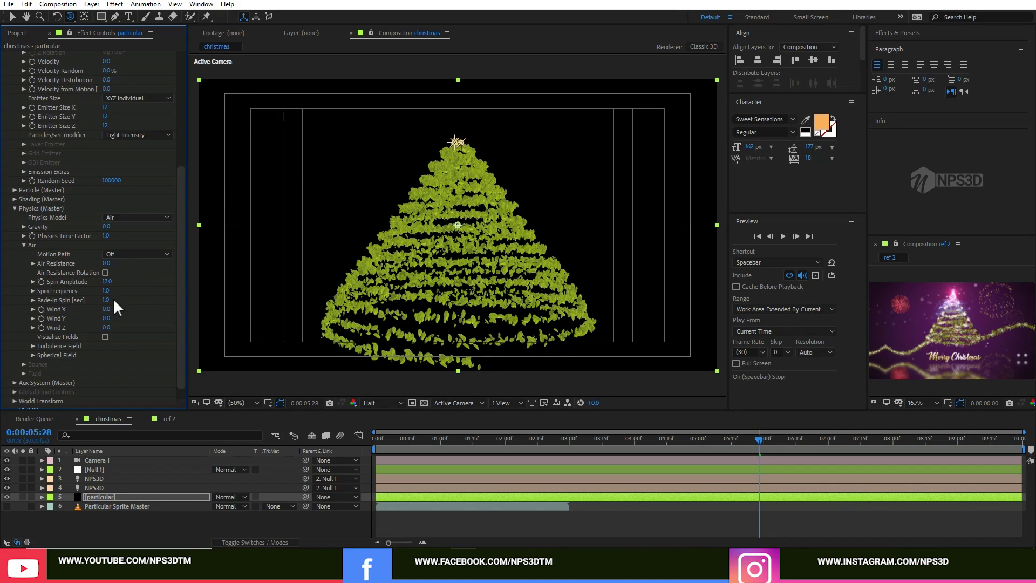
pyautogui.write('4')
pyautogui.press('Return')
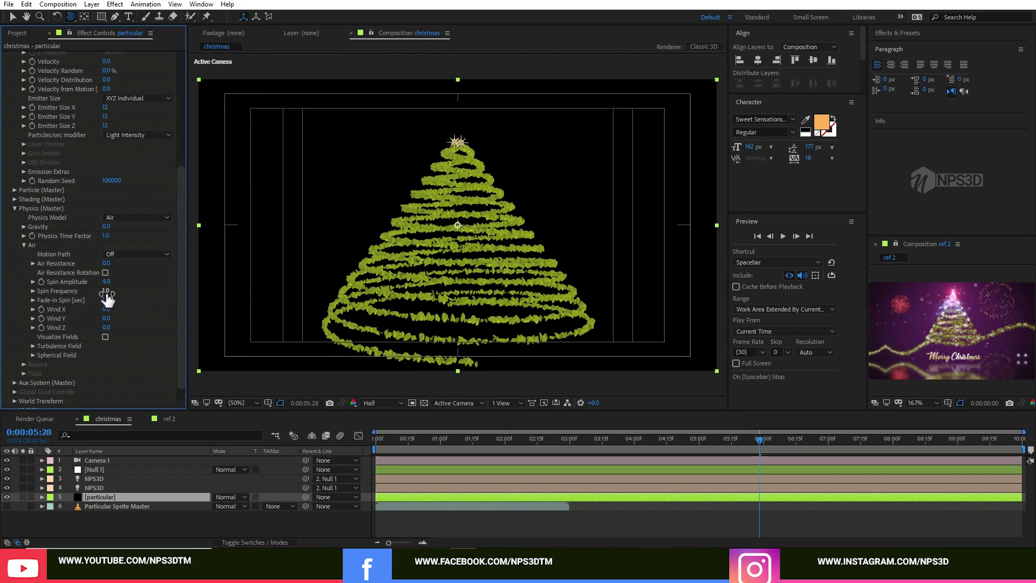
# - Set the Turbulence Field's Affect Position to 29 and Affect Size to 15, and preview from the start
pyautogui.click(33, 346)
pyautogui.scroll(-3, 125, 373)
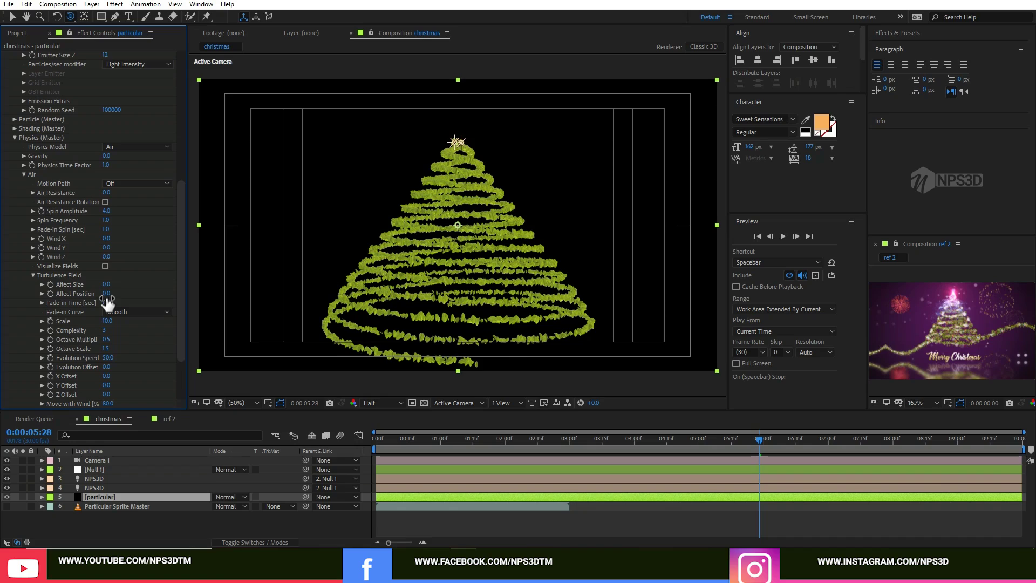
pyautogui.moveTo(106, 293); pyautogui.dragTo(119, 296)
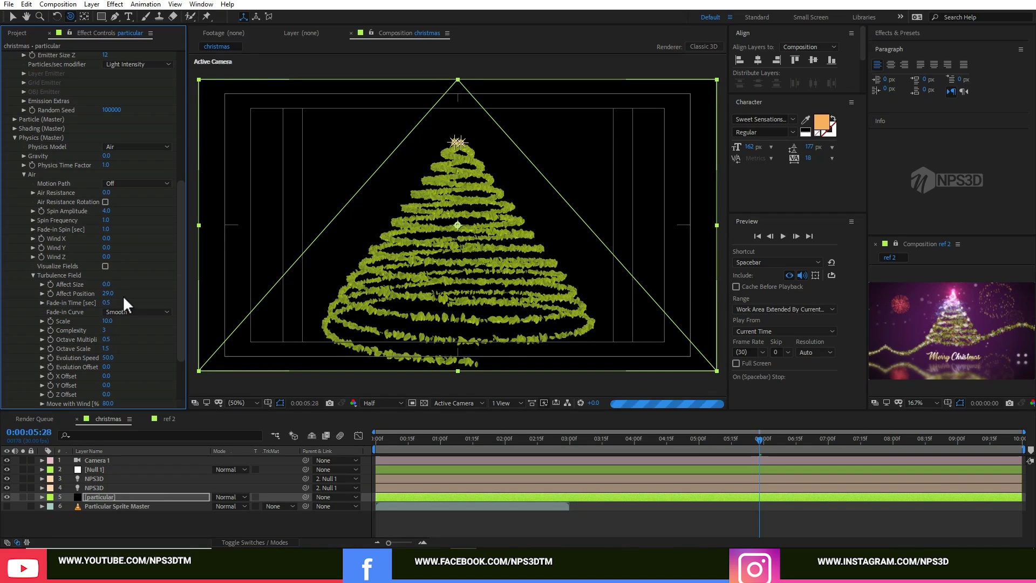
pyautogui.moveTo(113, 285); pyautogui.dragTo(118, 290)
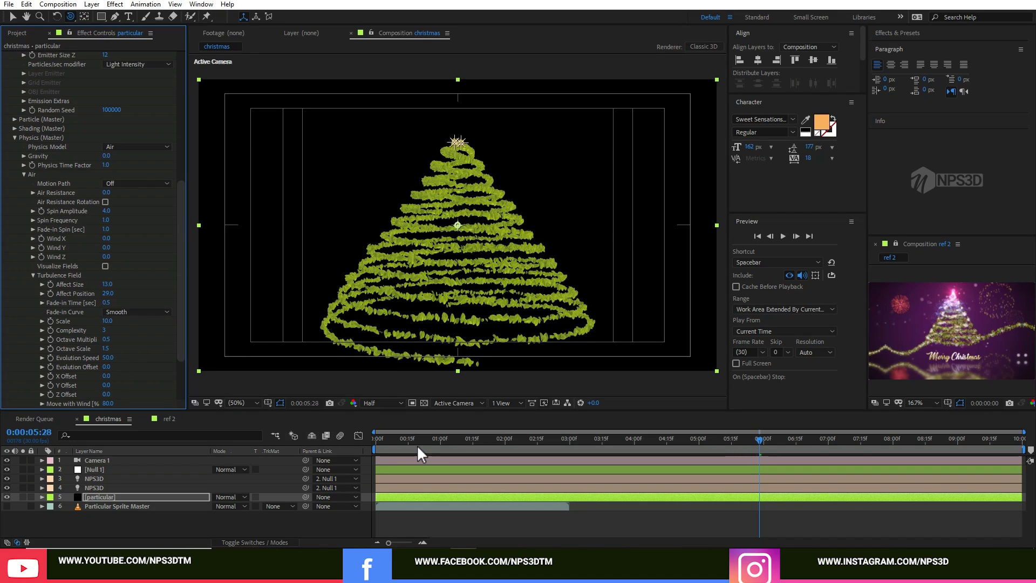
pyautogui.press('Home')
pyautogui.press('space')
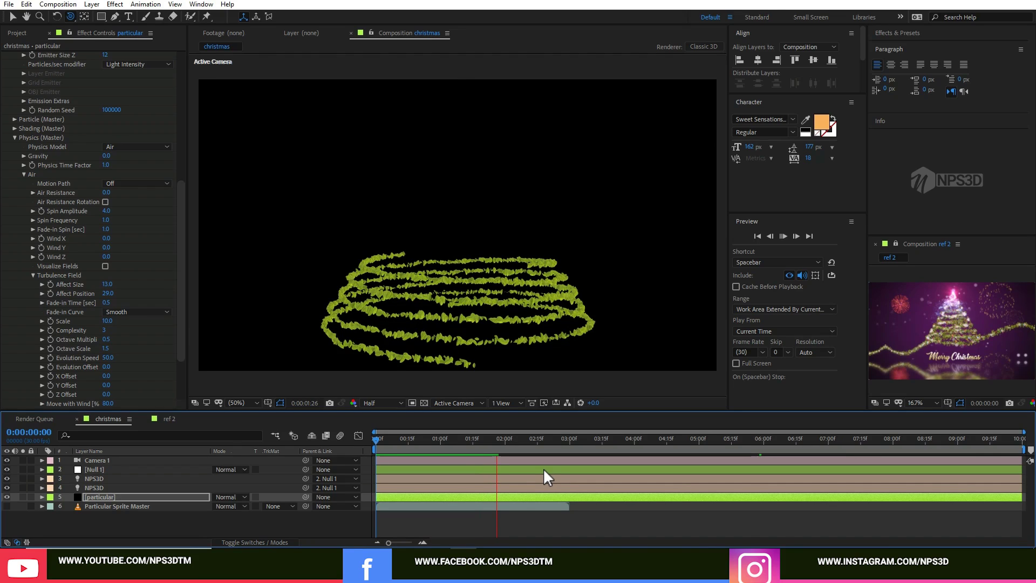
# - Keyframe Particles/sec of the particular layer from 640 at about 2.5 seconds to 0 at 0:00:06:15
pyautogui.press('u')
pyautogui.press('space')
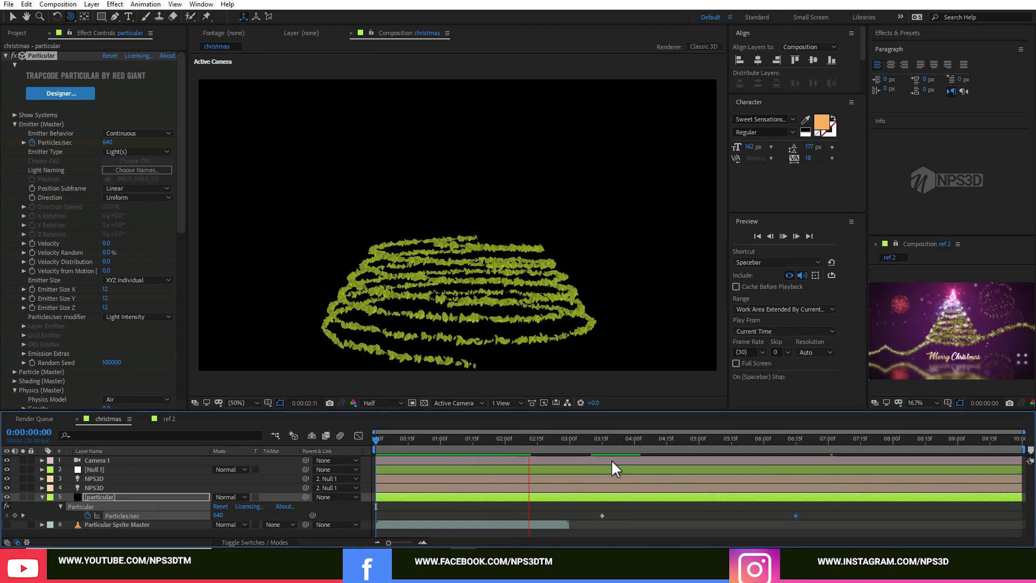
pyautogui.click(599, 440)
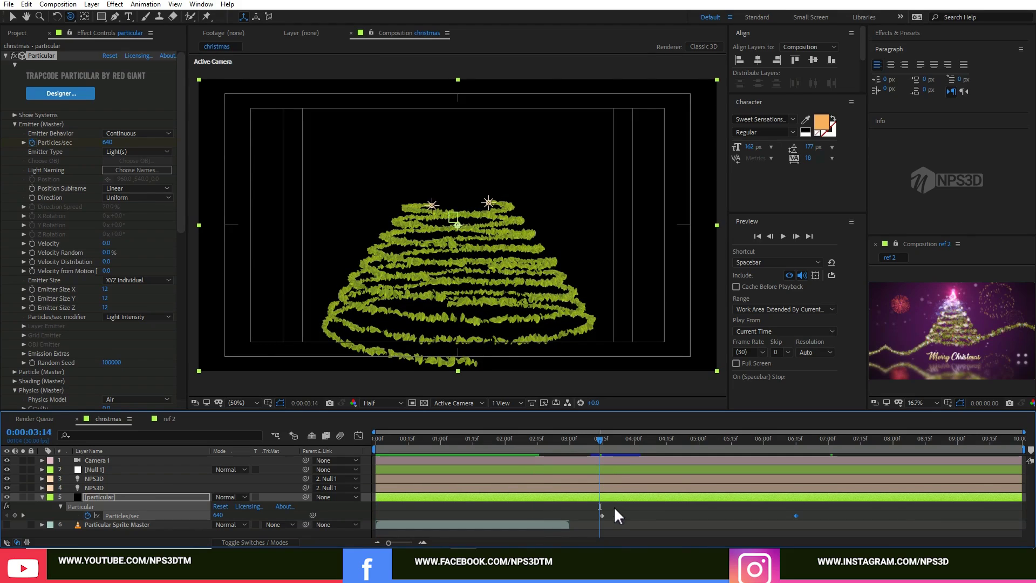
pyautogui.moveTo(602, 516); pyautogui.dragTo(534, 518)
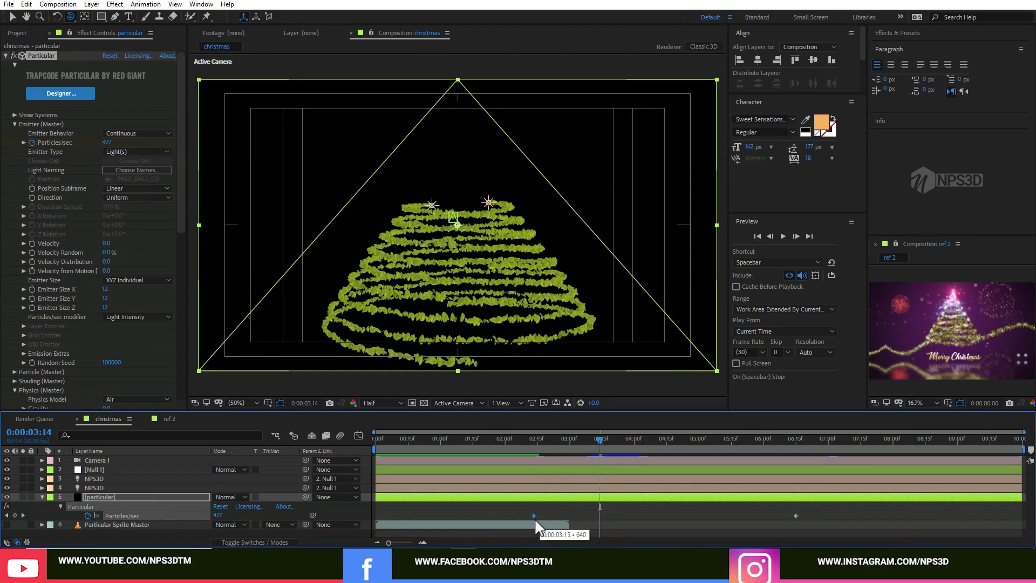
# - Examine the tree at several times through 0:00:09:29 to judge how the leaf emission tapers off toward the top
pyautogui.click(641, 441)
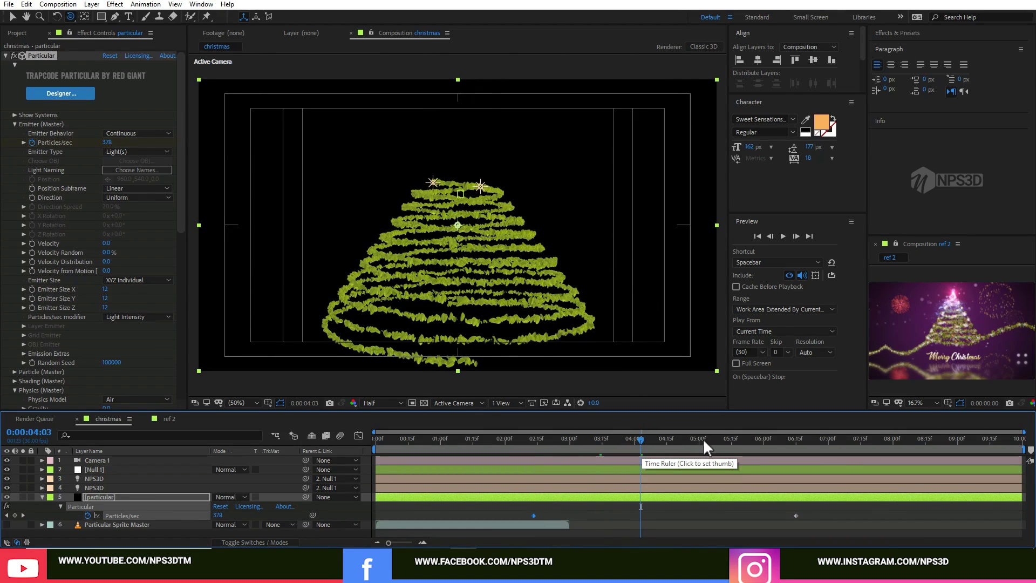
pyautogui.click(751, 439)
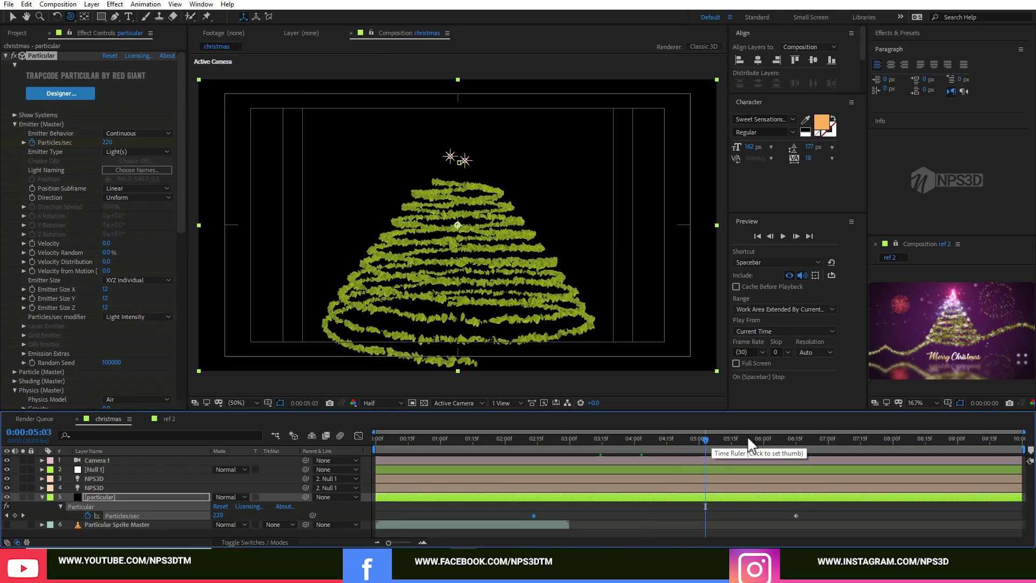
pyautogui.click(783, 440)
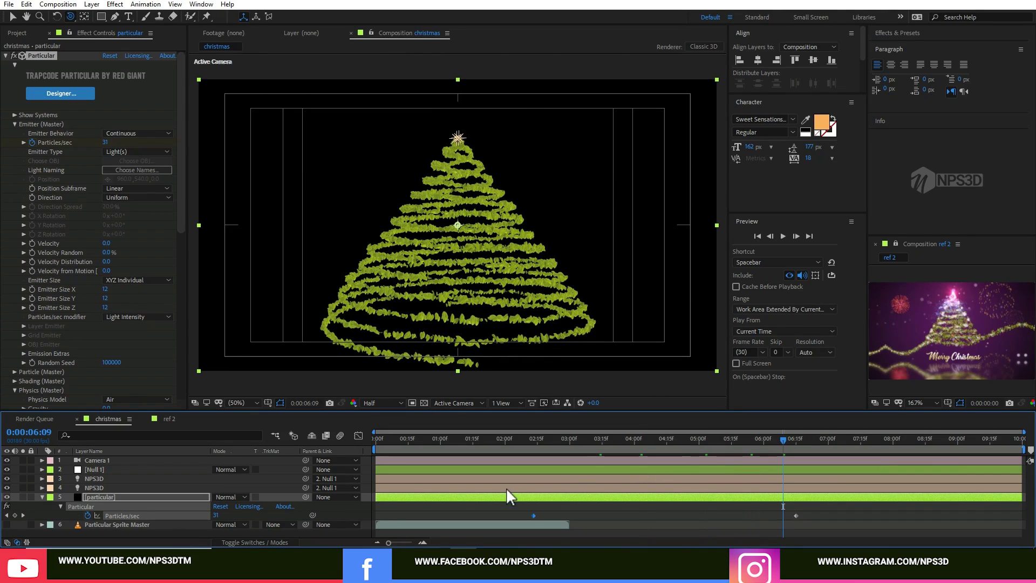
pyautogui.click(533, 439)
pyautogui.moveTo(640, 442); pyautogui.dragTo(796, 443)
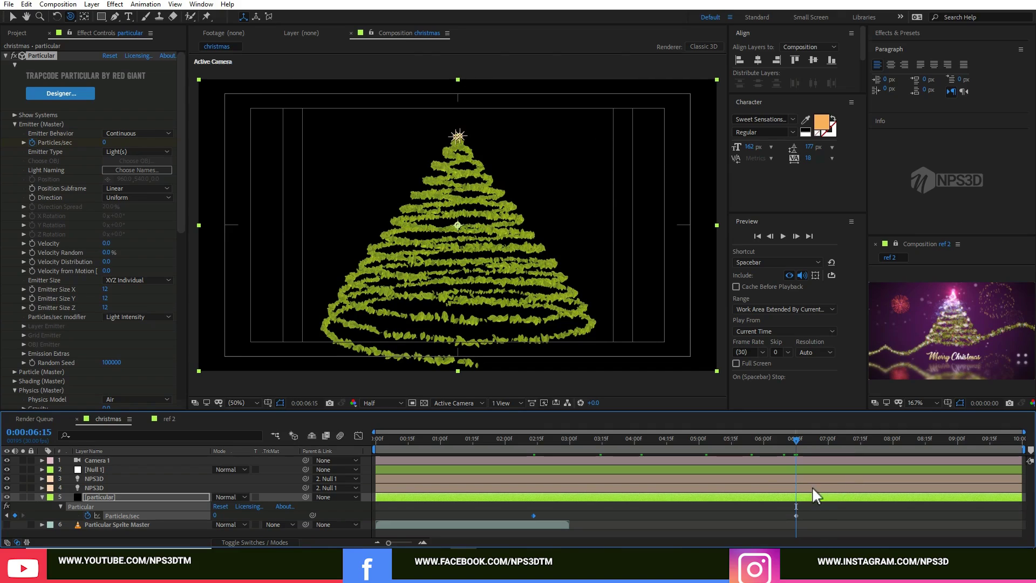
pyautogui.moveTo(834, 444); pyautogui.dragTo(886, 444)
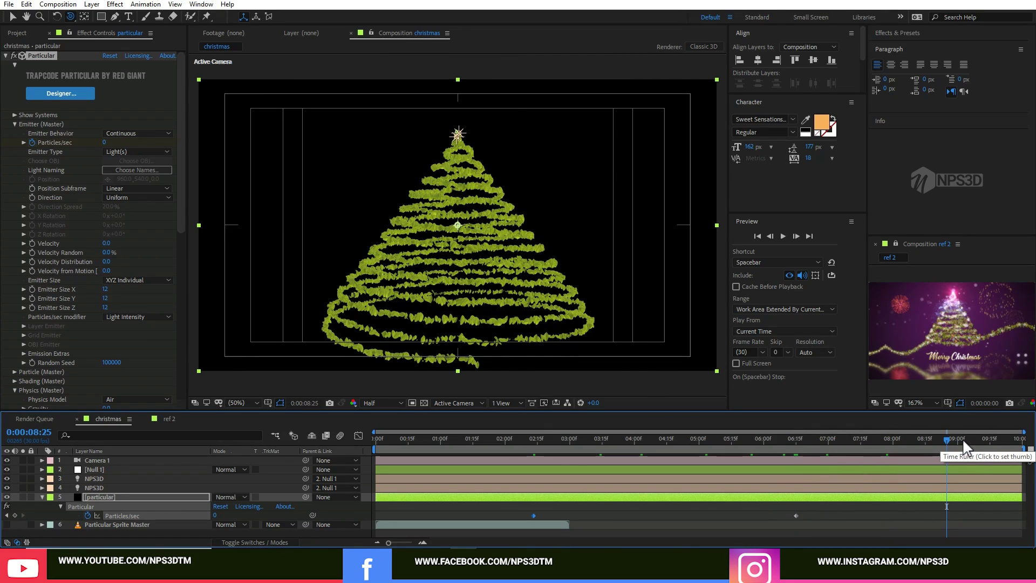
pyautogui.click(947, 440)
pyautogui.scroll(-3, 57, 365)
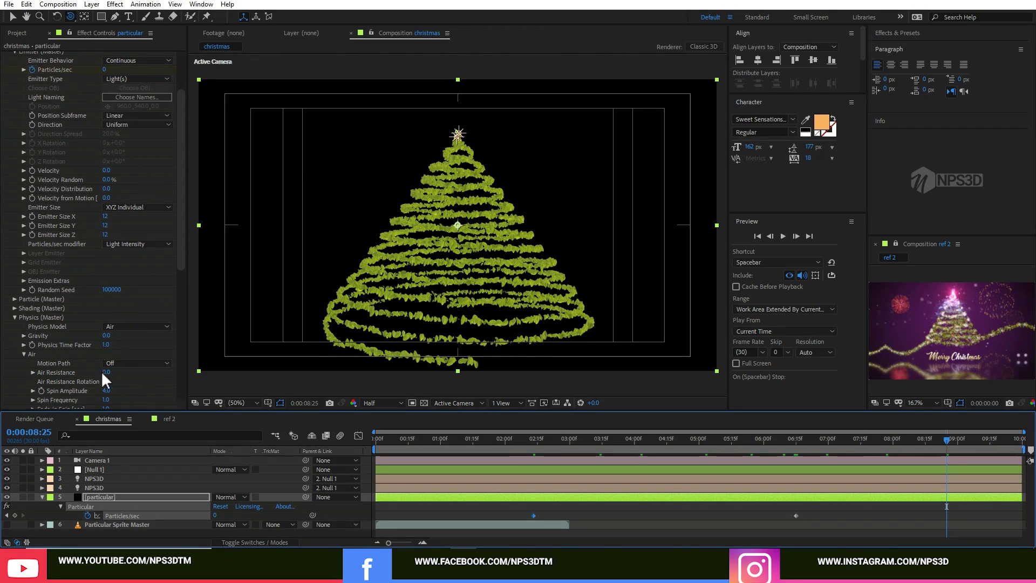
pyautogui.click(1019, 440)
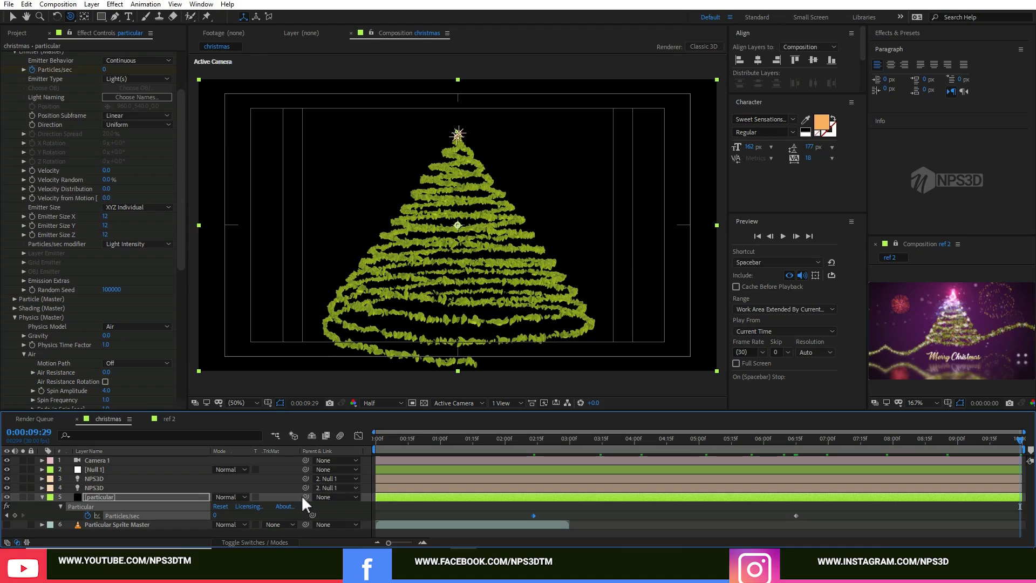
# - Collapse the particular layer and examine the leaf detail of the ref 2 composition at 100% magnification
pyautogui.click(42, 497)
pyautogui.click(147, 522)
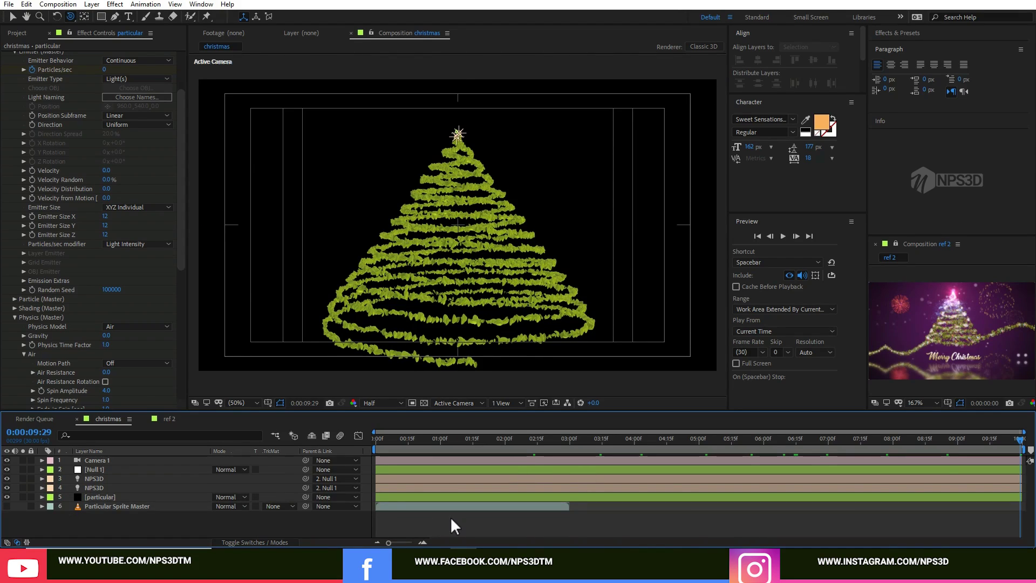
pyautogui.scroll(7, 966, 361)
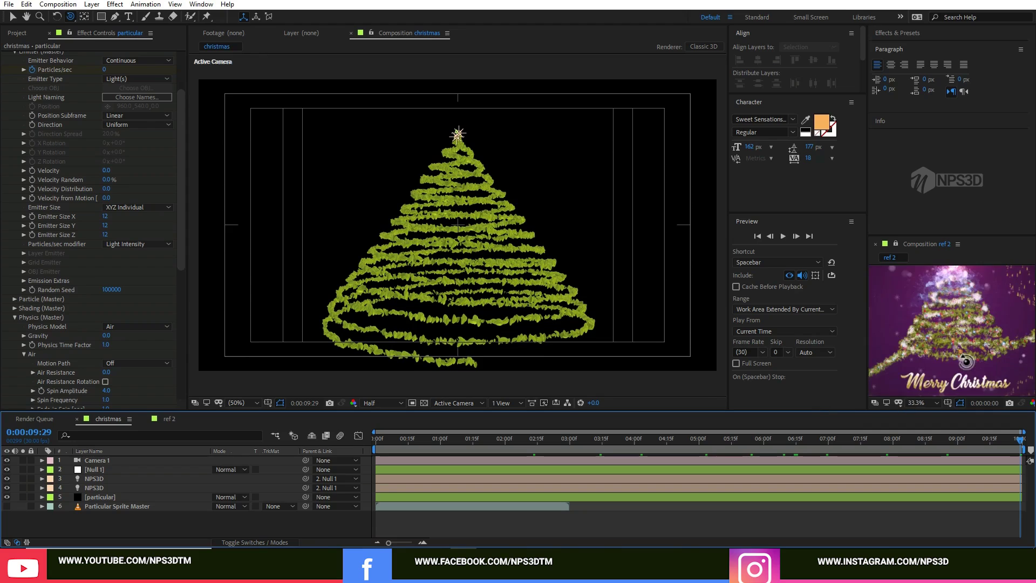
pyautogui.scroll(-1, 966, 361)
pyautogui.click(918, 403)
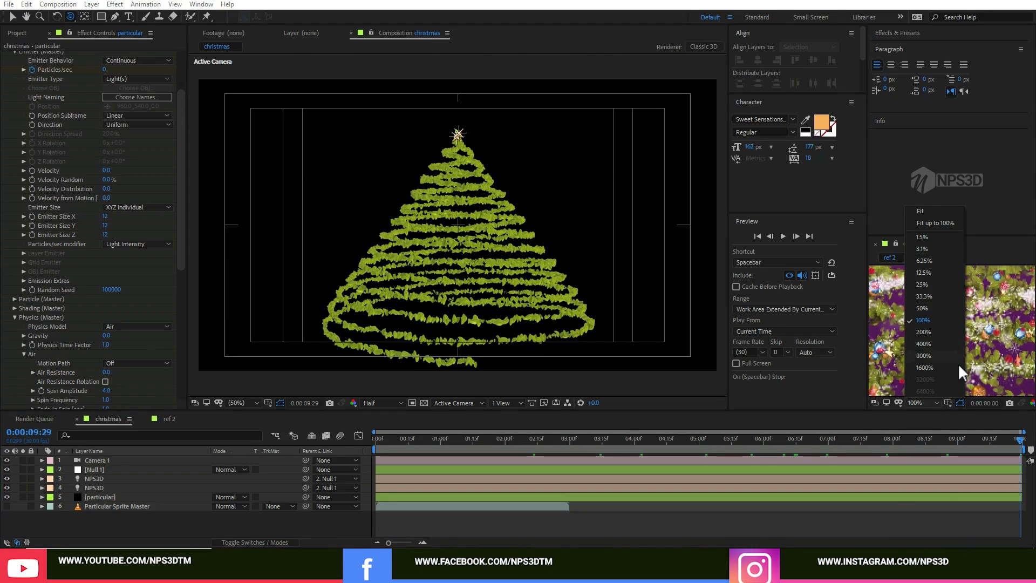
pyautogui.click(918, 319)
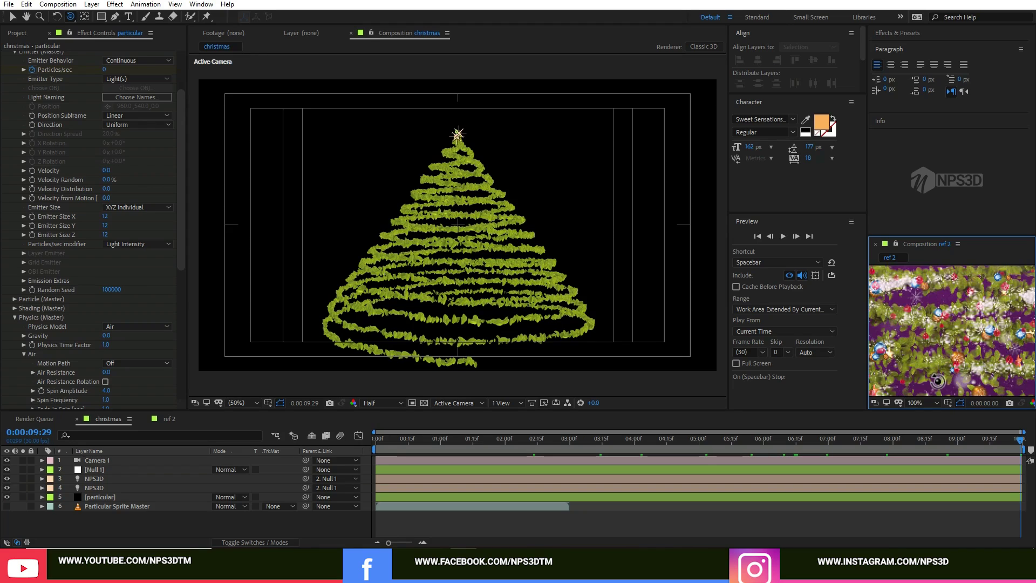
# - Set the particular layer's Particles/sec keyframe at 0:00:02:13 to 1920
pyautogui.moveTo(430, 439); pyautogui.dragTo(651, 439)
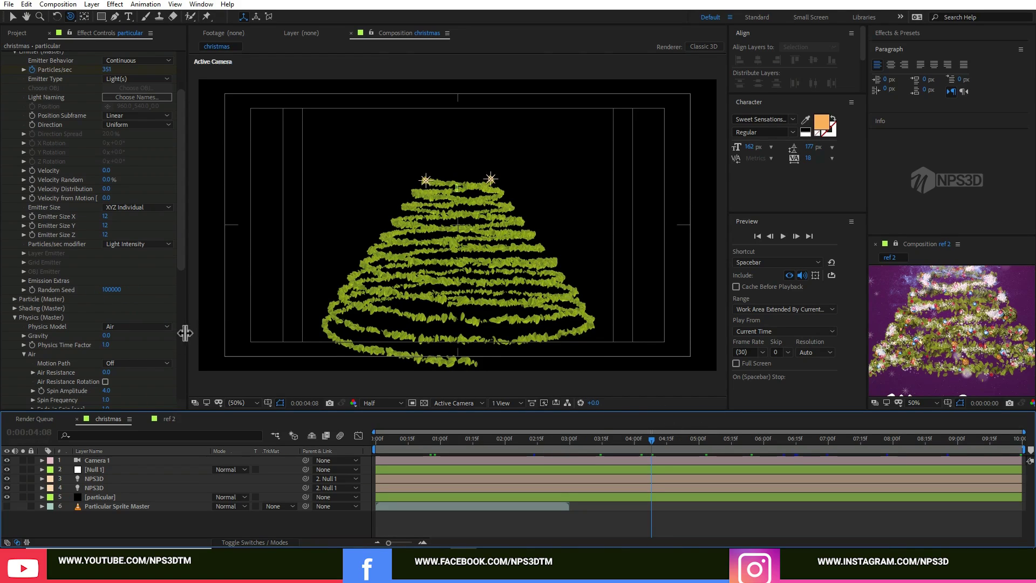
pyautogui.scroll(3, 130, 259)
pyautogui.press('u')
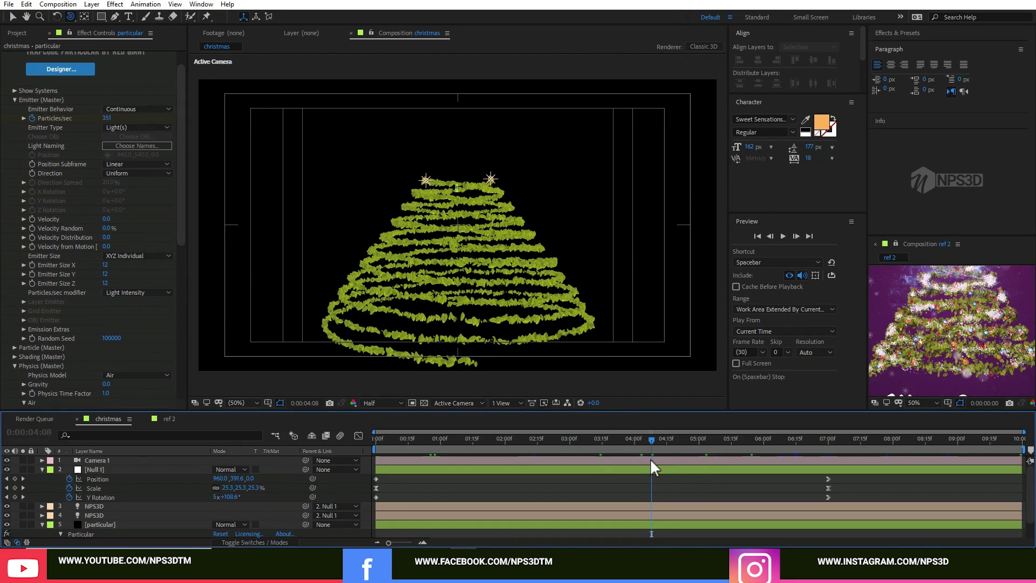
pyautogui.press('u')
pyautogui.click(144, 497)
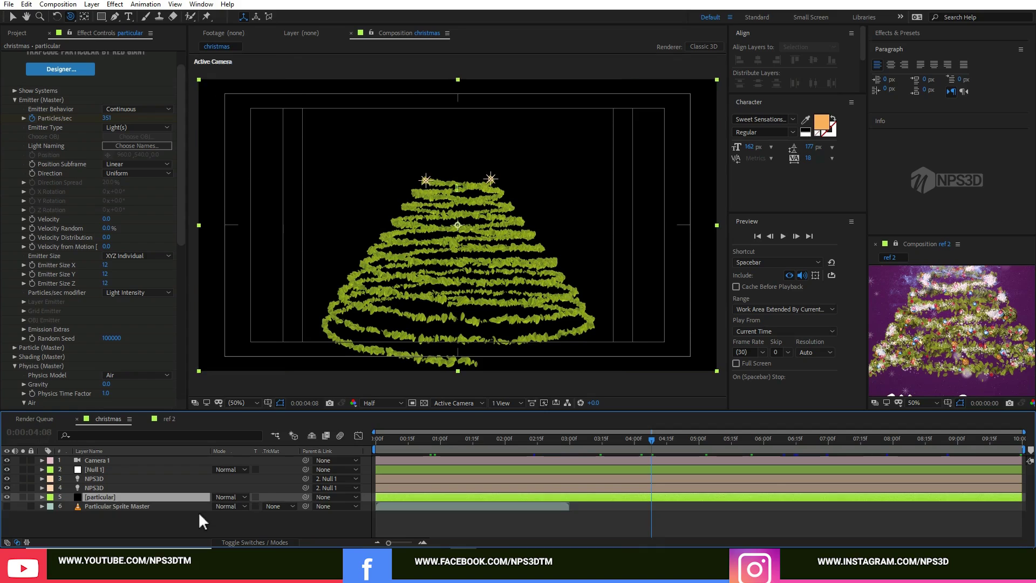
pyautogui.press('u')
pyautogui.click(535, 445)
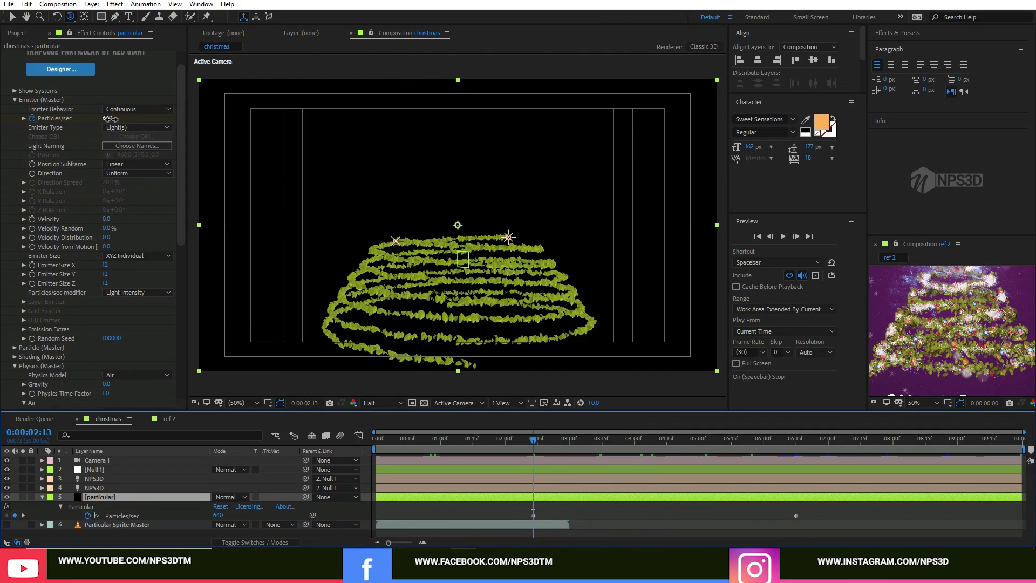
pyautogui.moveTo(109, 118); pyautogui.dragTo(124, 118)
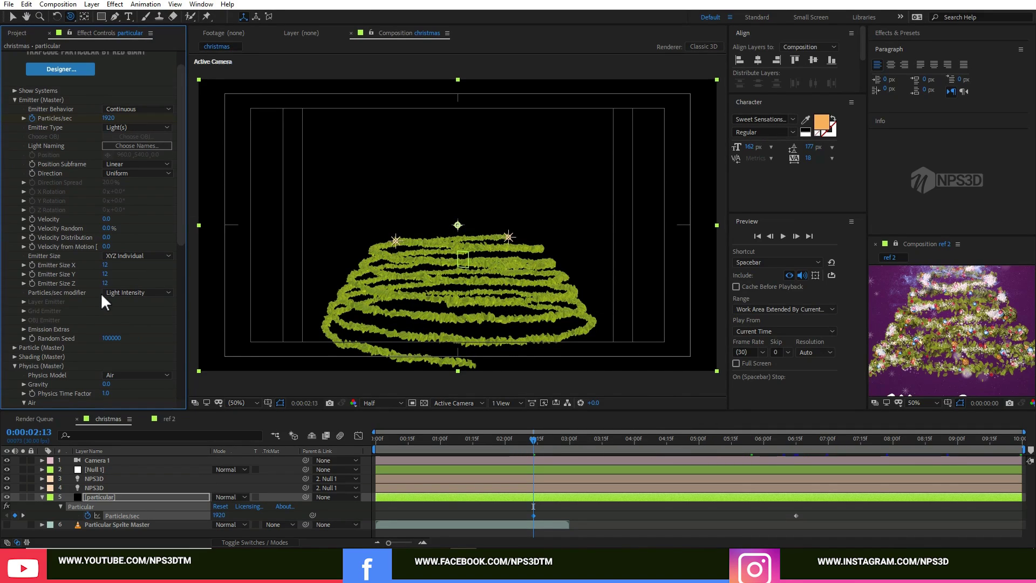
# - Set the master emitter's Velocity to 5 and its Emitter Size X, Y and Z to 25
pyautogui.click(108, 218)
pyautogui.press('Return')
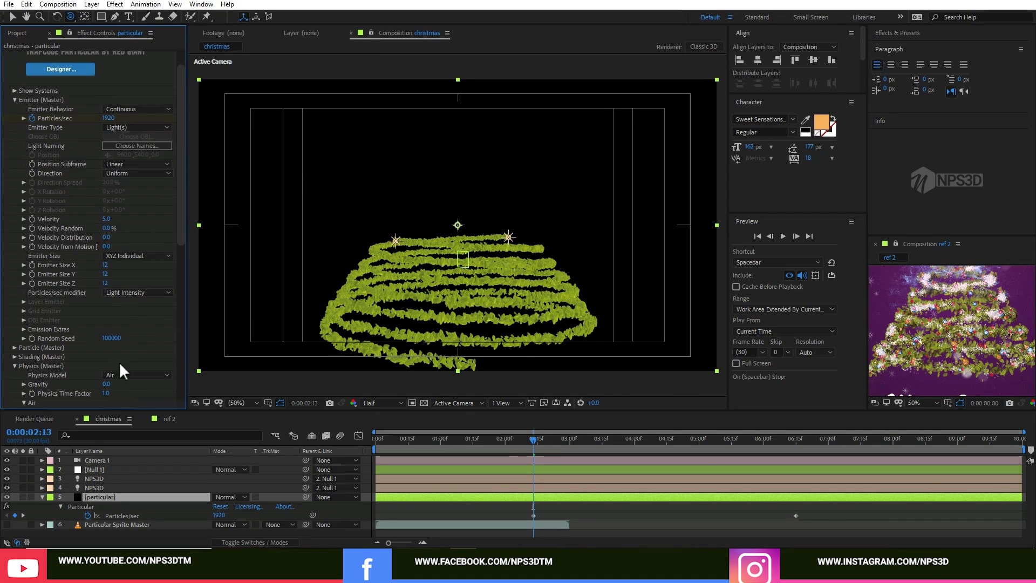
pyautogui.press('Return')
pyautogui.click(106, 274)
pyautogui.write('25')
pyautogui.press('Return')
pyautogui.write('25')
pyautogui.press('Return')
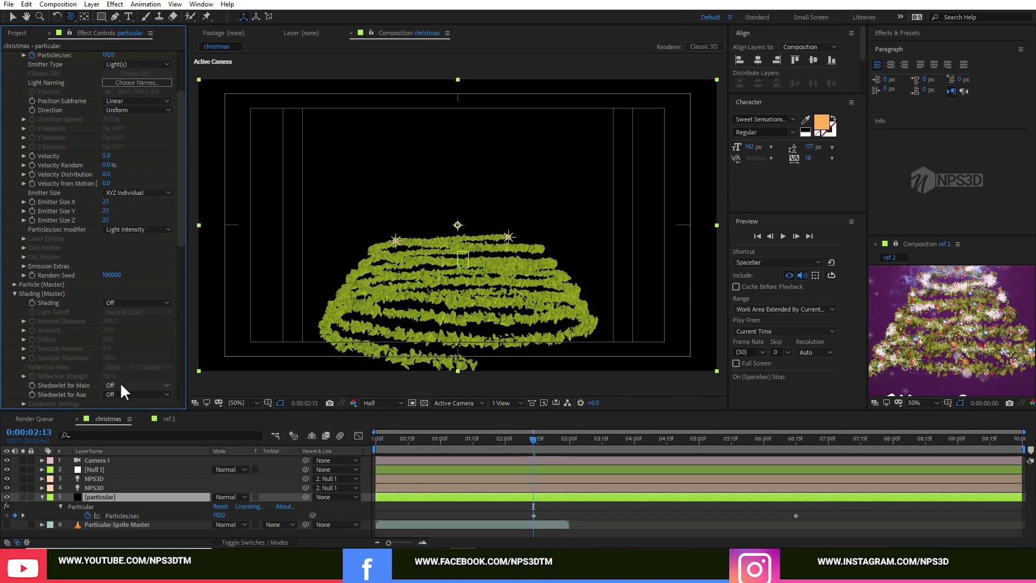
# - Enable Shadowlet for Main and set the shadowlet's Adjust Size to 45 and Adjust Distance to 25
pyautogui.click(120, 384)
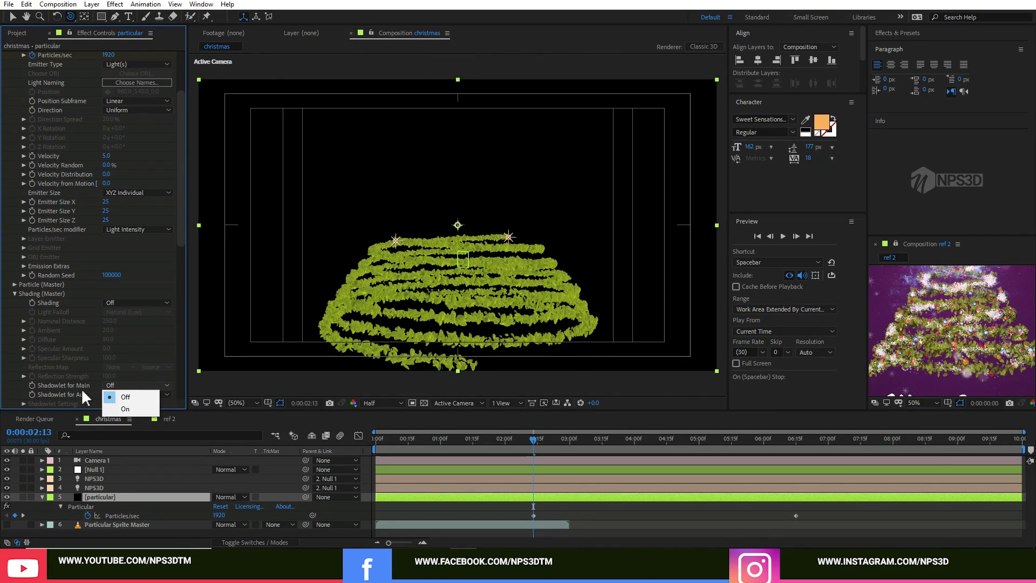
pyautogui.click(114, 397)
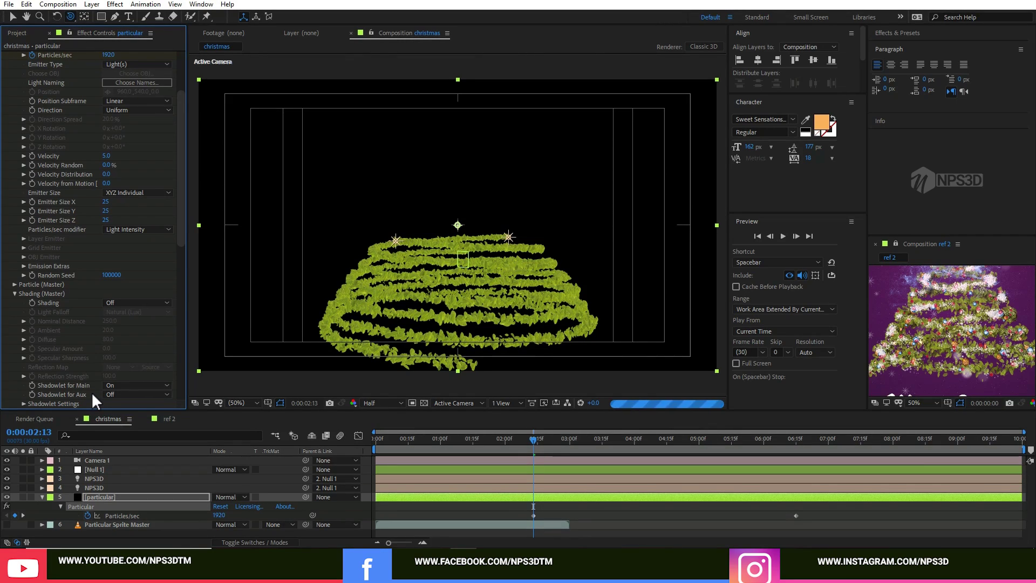
pyautogui.scroll(-3, 137, 349)
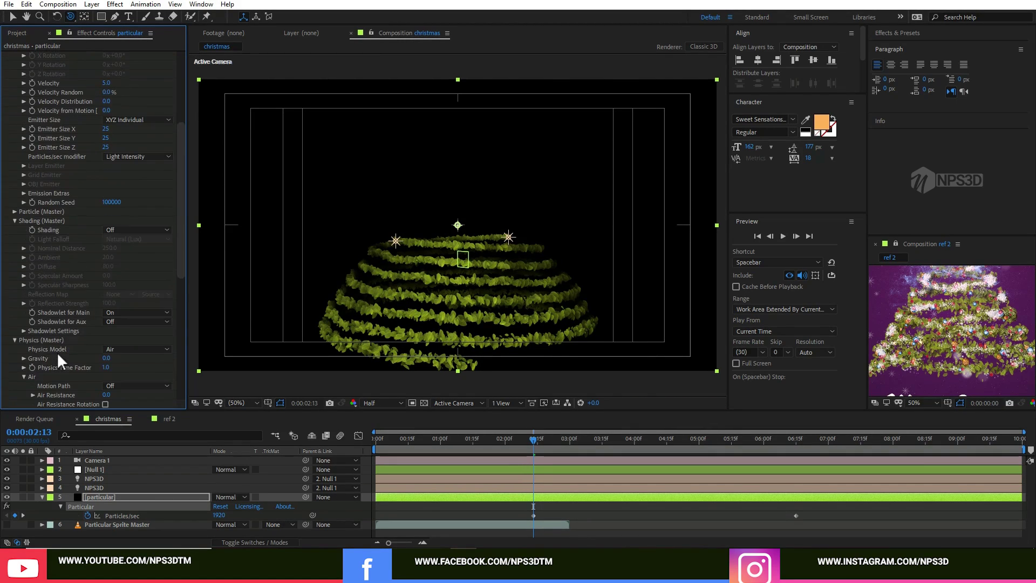
pyautogui.click(24, 330)
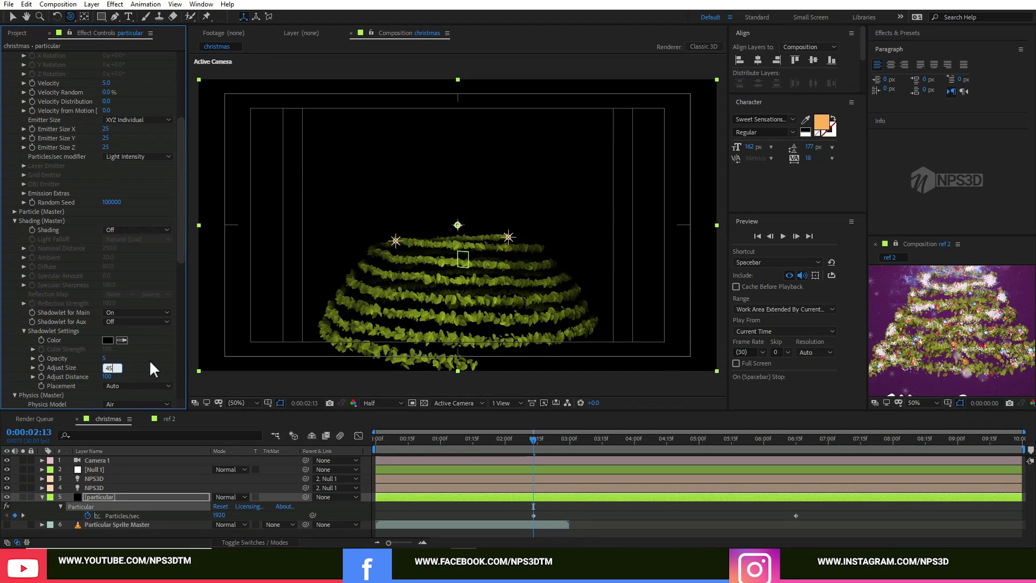
pyautogui.write('25')
pyautogui.press('Return')
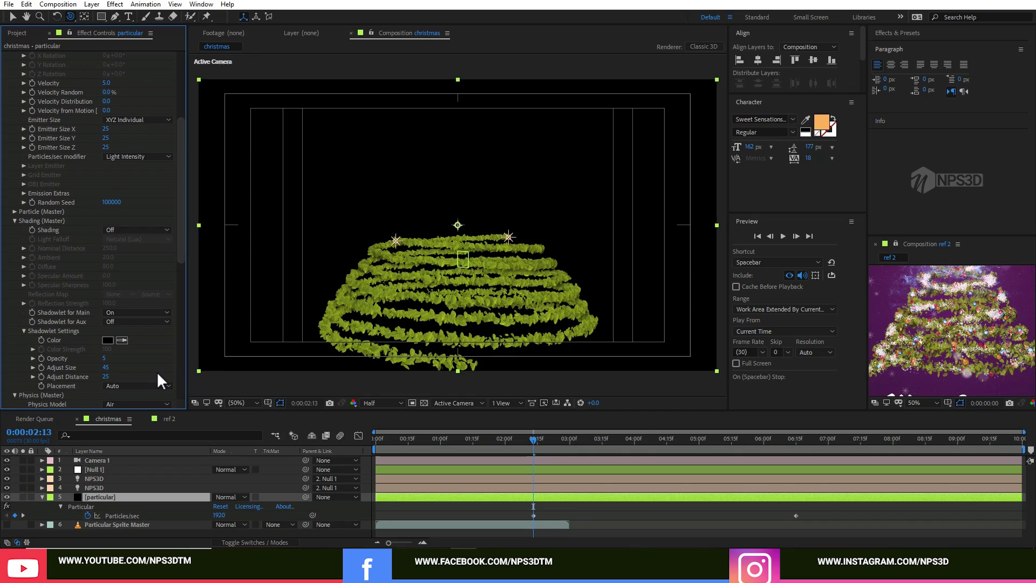
# - Toggle Shadowlet for Main off and on again to compare the leaves with and without shadows
pyautogui.click(108, 313)
pyautogui.click(112, 324)
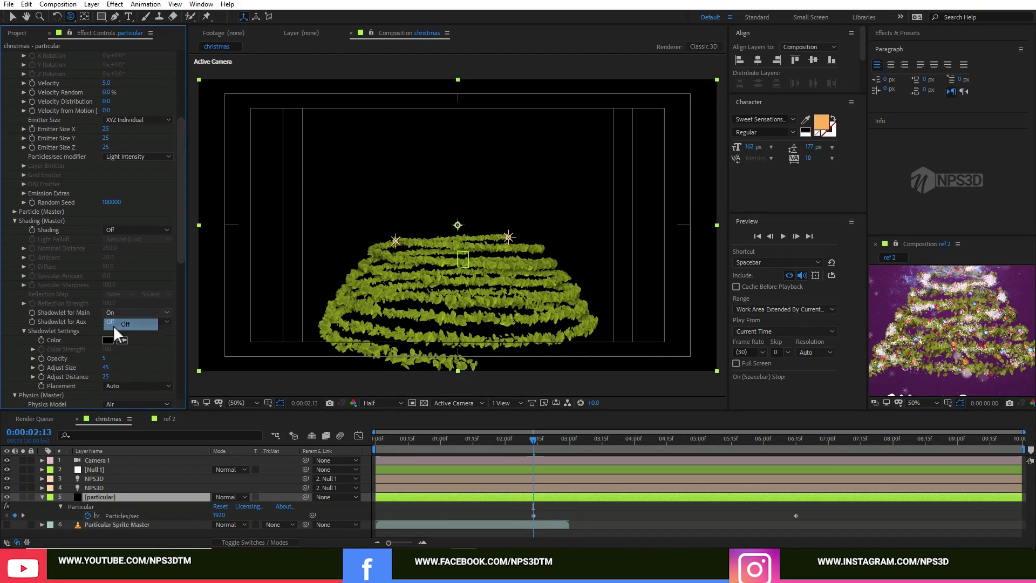
pyautogui.click(115, 312)
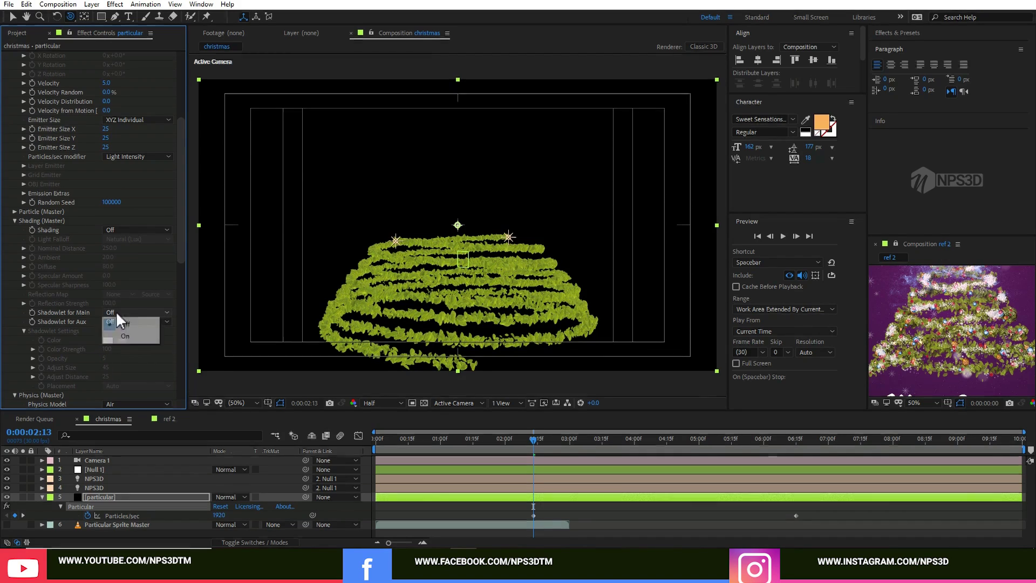
pyautogui.click(120, 332)
pyautogui.click(118, 312)
pyautogui.click(121, 323)
pyautogui.click(119, 312)
pyautogui.click(128, 338)
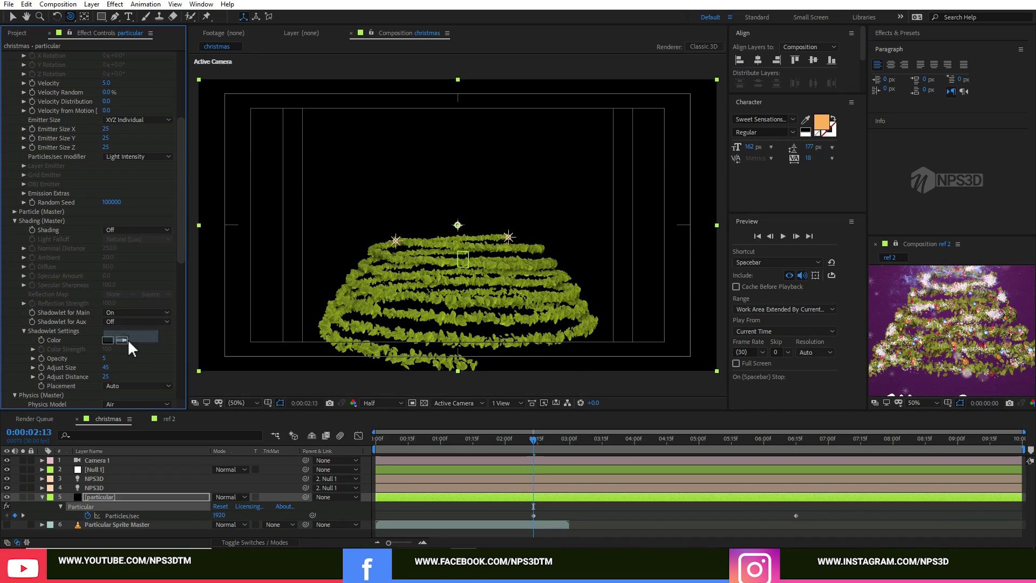
# - Try shadowlet Opacity values of 12 and 10, settle it at 8, and view the tree at 0:00:07:10
pyautogui.click(105, 358)
pyautogui.write('12')
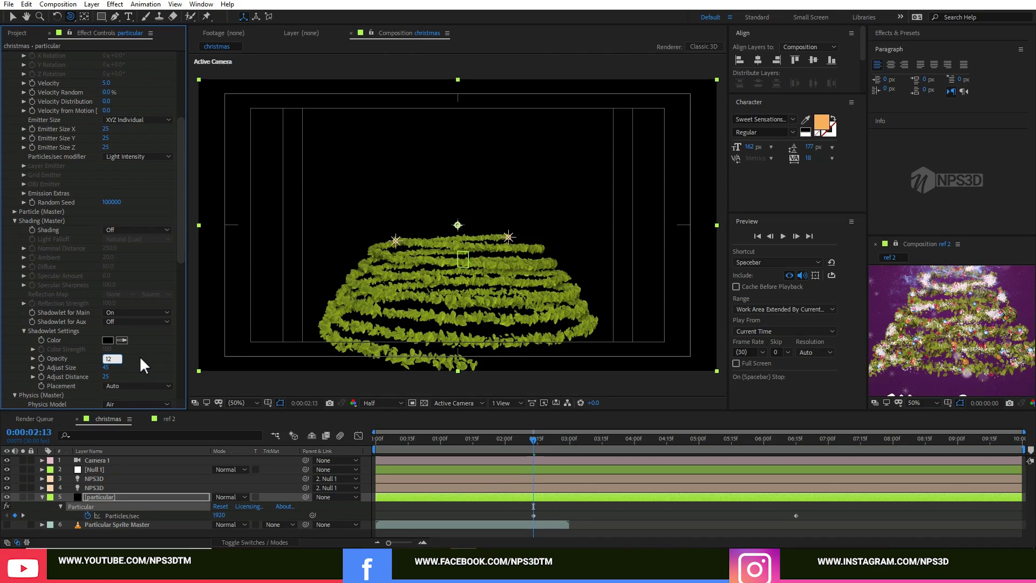
pyautogui.press('Return')
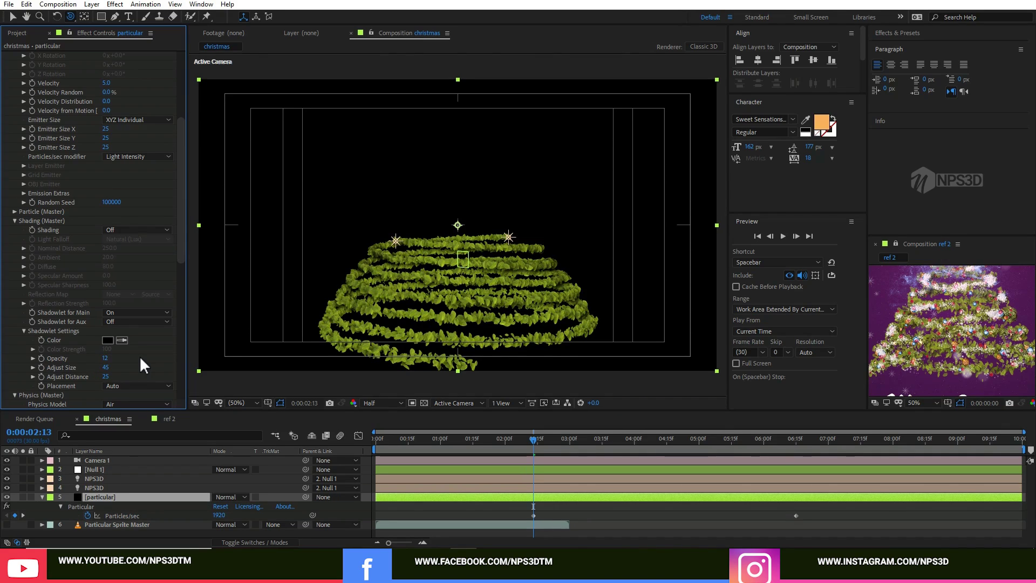
pyautogui.click(107, 357)
pyautogui.write('10')
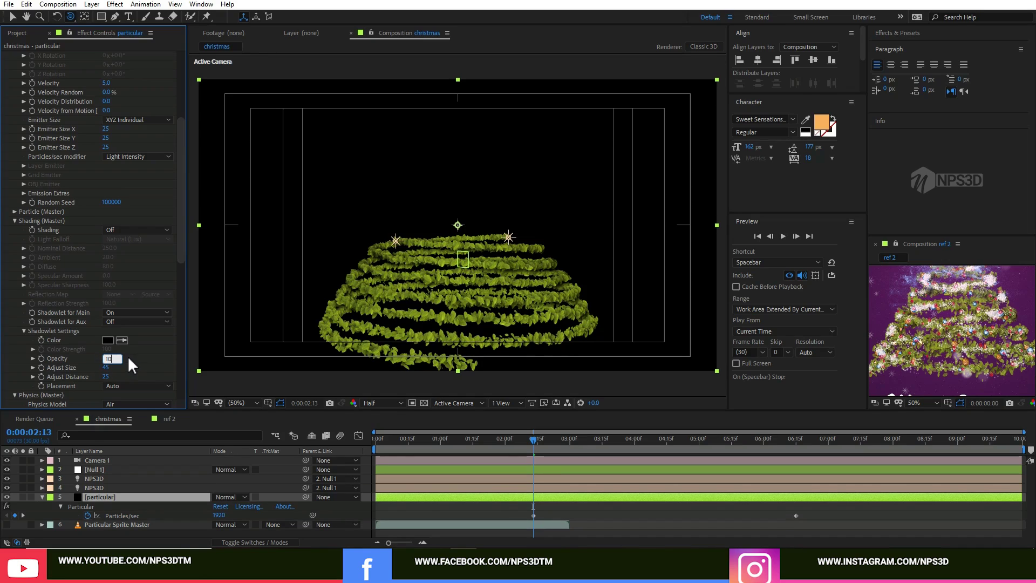
pyautogui.press('Return')
pyautogui.click(107, 359)
pyautogui.write('8')
pyautogui.click(850, 440)
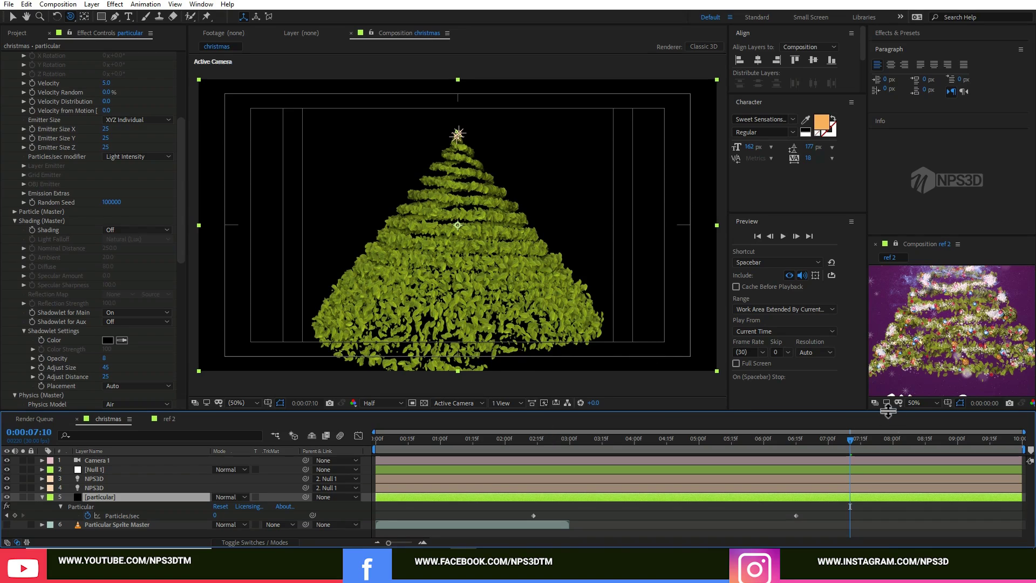
# - Compare the tree at 0:00:02:13 and 0:00:07:06, trying Velocity 0 before restoring it to 5
pyautogui.click(534, 442)
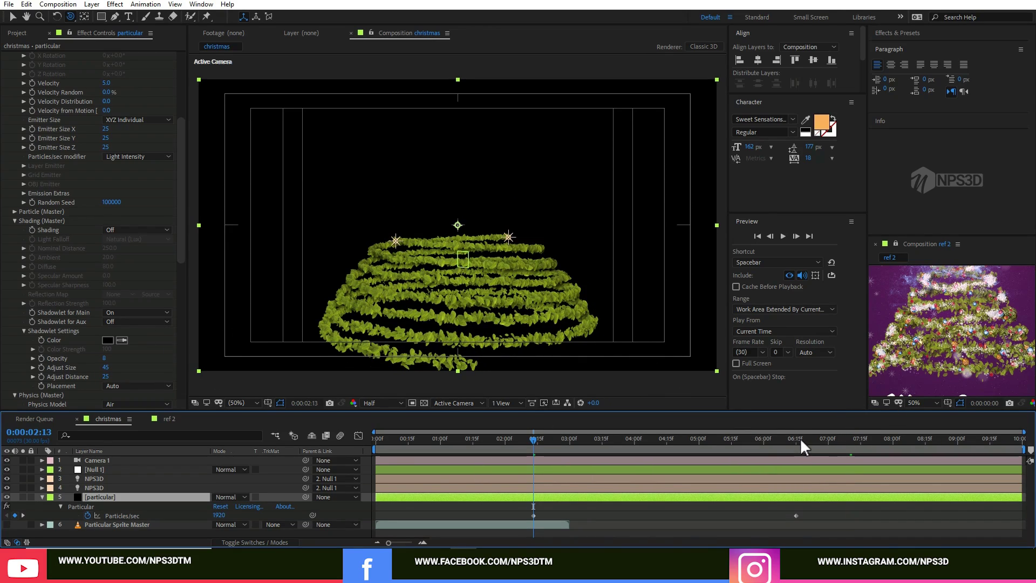
pyautogui.moveTo(800, 438); pyautogui.dragTo(840, 440)
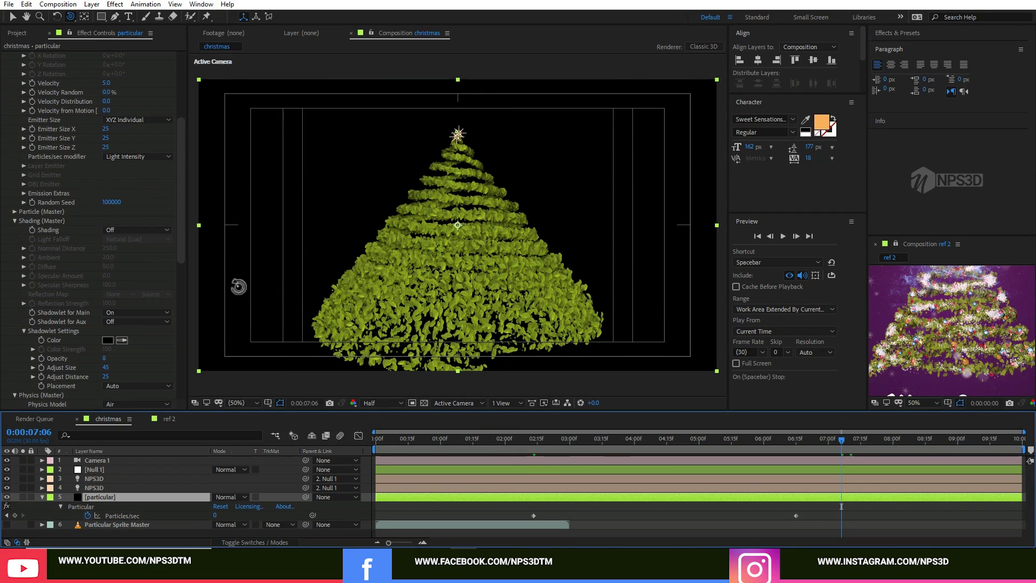
pyautogui.click(106, 83)
pyautogui.write('0')
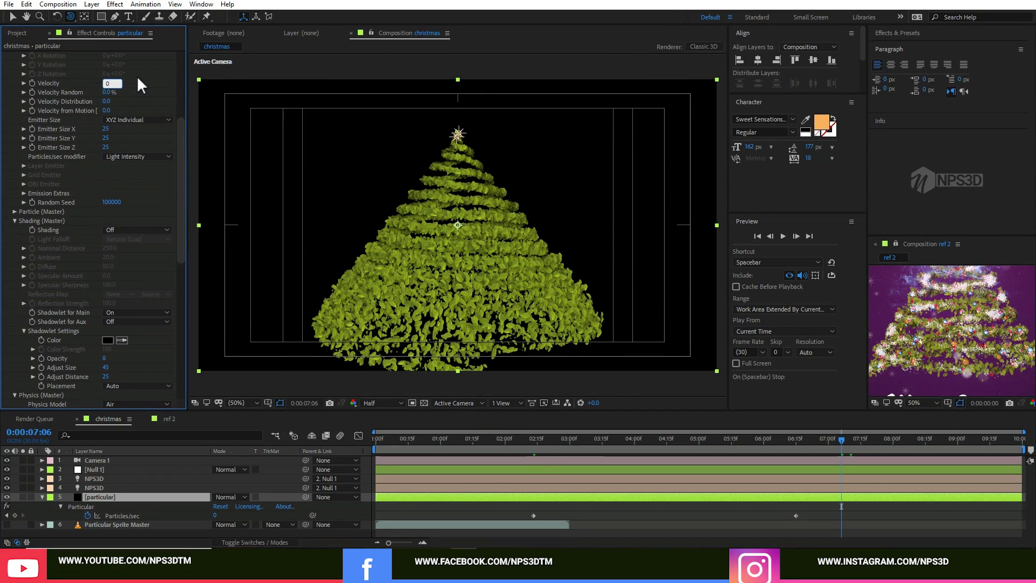
pyautogui.press('Return')
pyautogui.click(106, 84)
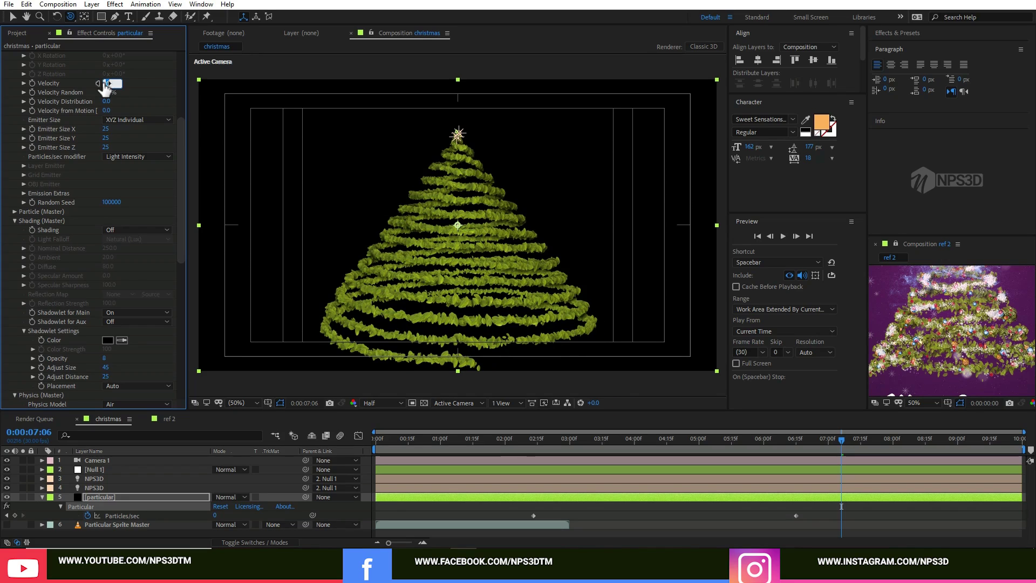
pyautogui.press('Return')
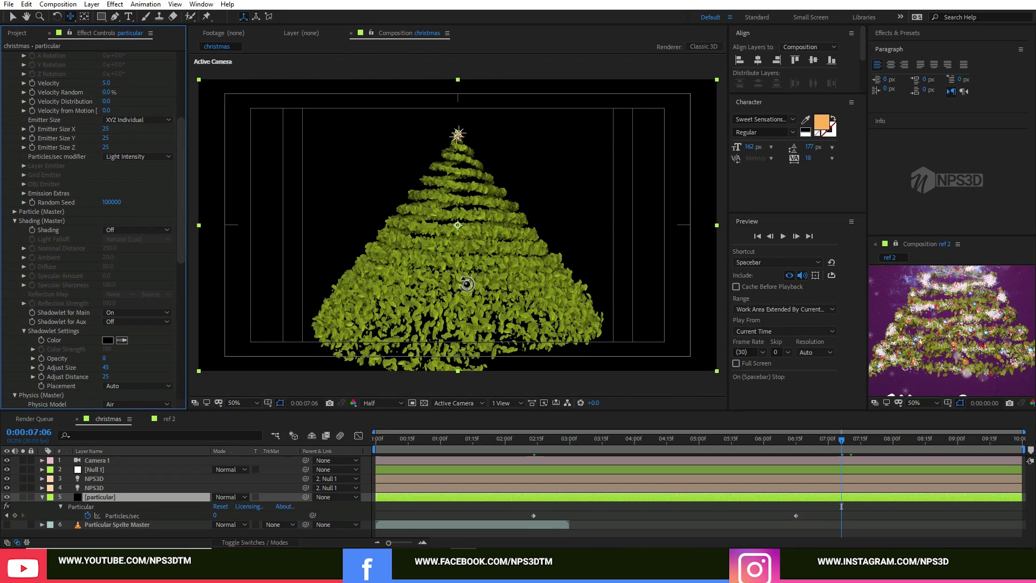
# - Track the camera to raise the tree slightly in the frame, and check it at 0:00:02:13
pyautogui.moveTo(465, 281); pyautogui.dragTo(467, 284)
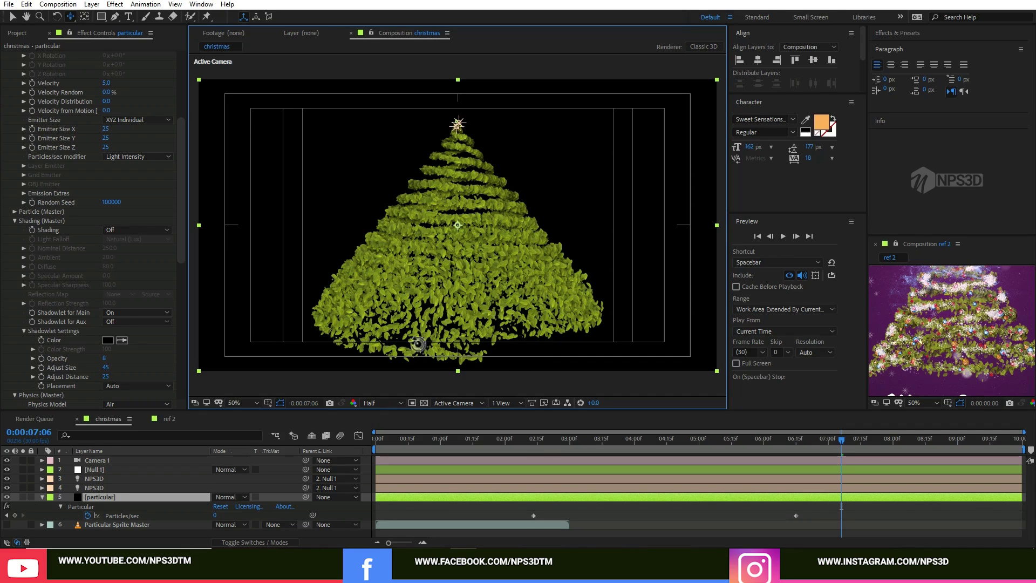
pyautogui.click(539, 438)
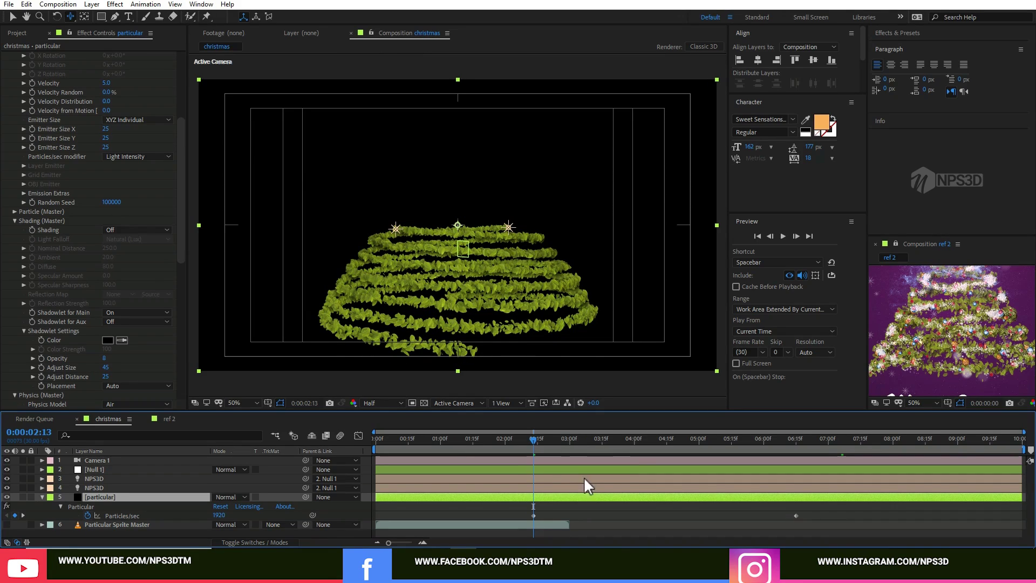
# - Collapse the Particular effect's open property groups and the particular layer's keyframed property
pyautogui.scroll(3, 123, 101)
pyautogui.scroll(4, 124, 101)
pyautogui.click(15, 126)
pyautogui.click(12, 143)
pyautogui.click(12, 152)
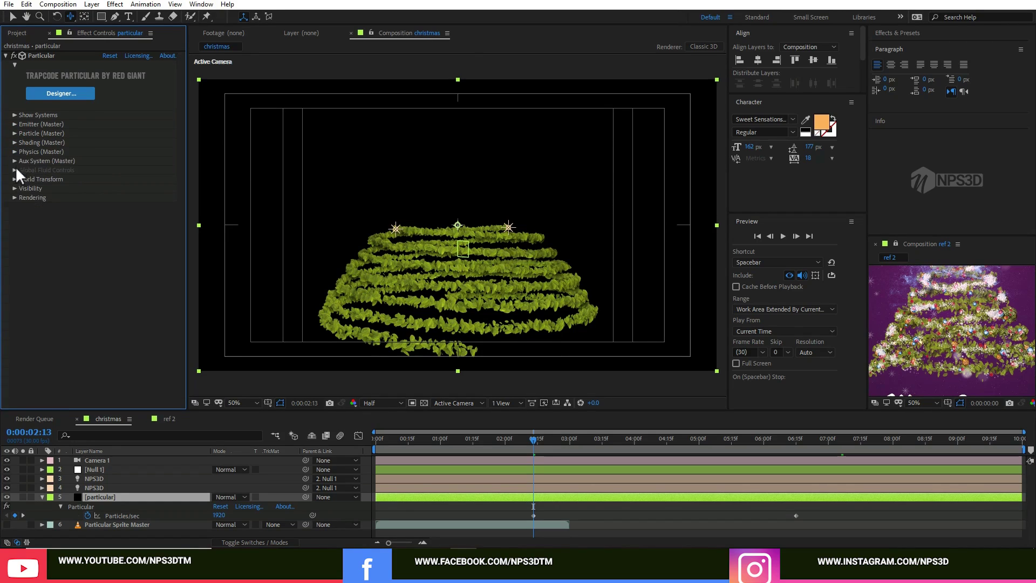
pyautogui.click(70, 524)
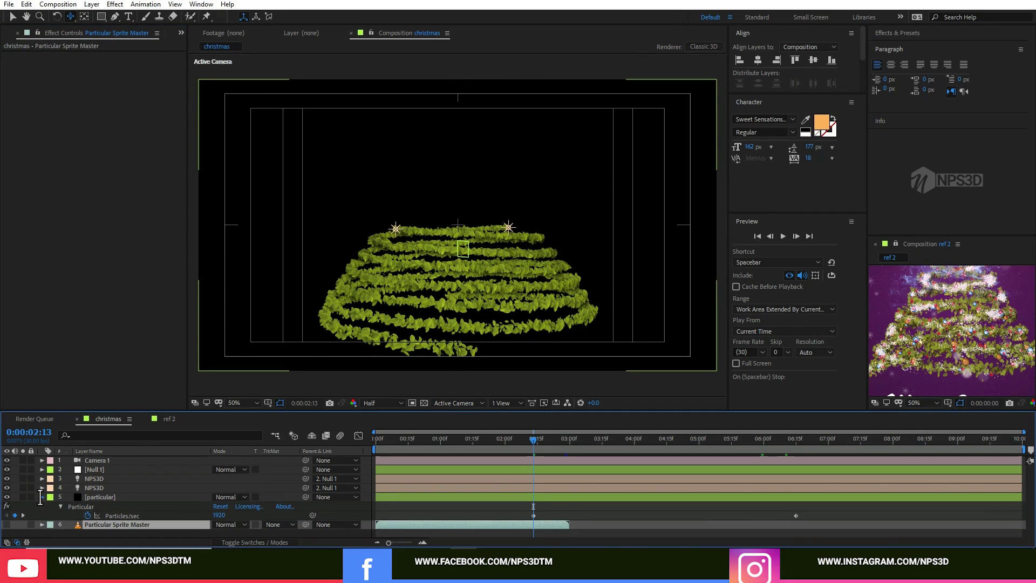
pyautogui.click(42, 497)
# - Check the leaf coverage of the tree at 0:00:03:29, 0:00:05:27 and 0:00:06:11
pyautogui.click(631, 437)
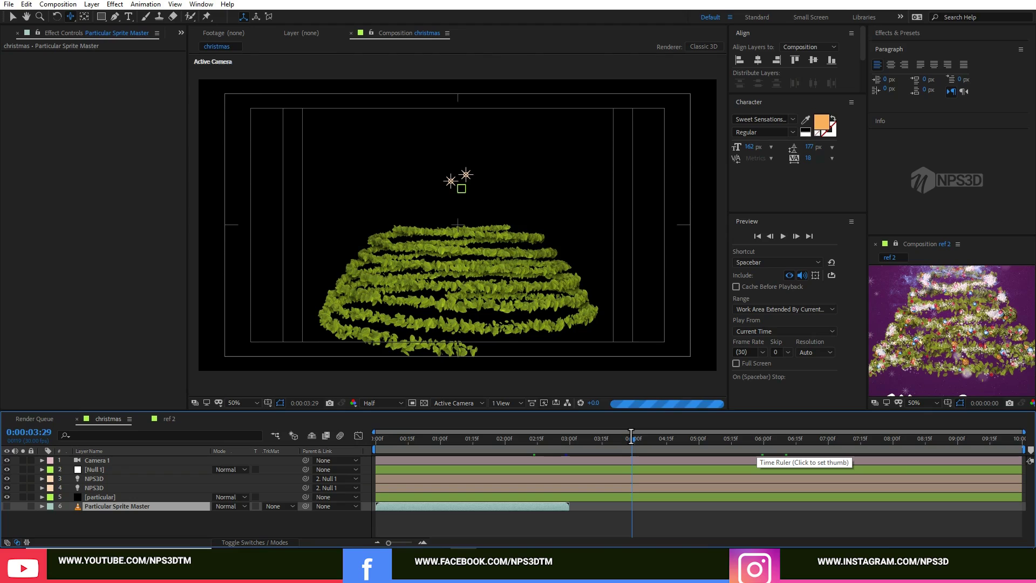
pyautogui.click(756, 442)
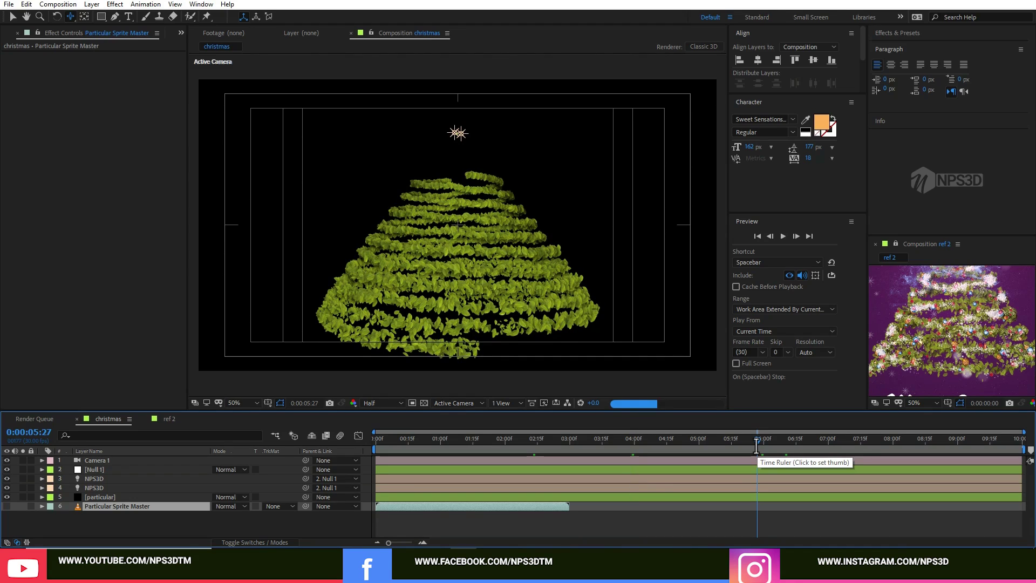
pyautogui.click(786, 442)
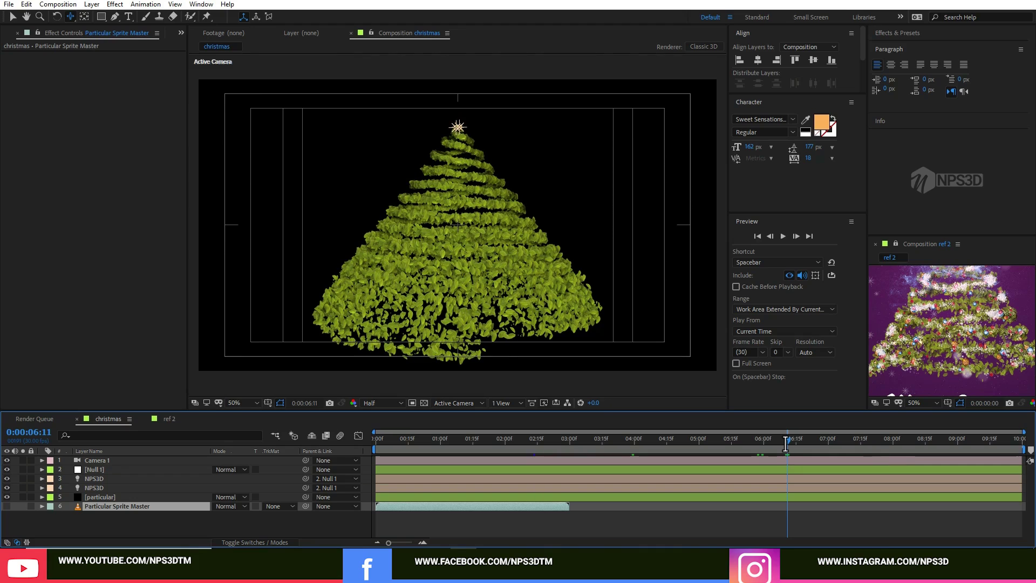
# - Rename the Particular Sprite Master layer to leaf
pyautogui.click(103, 524)
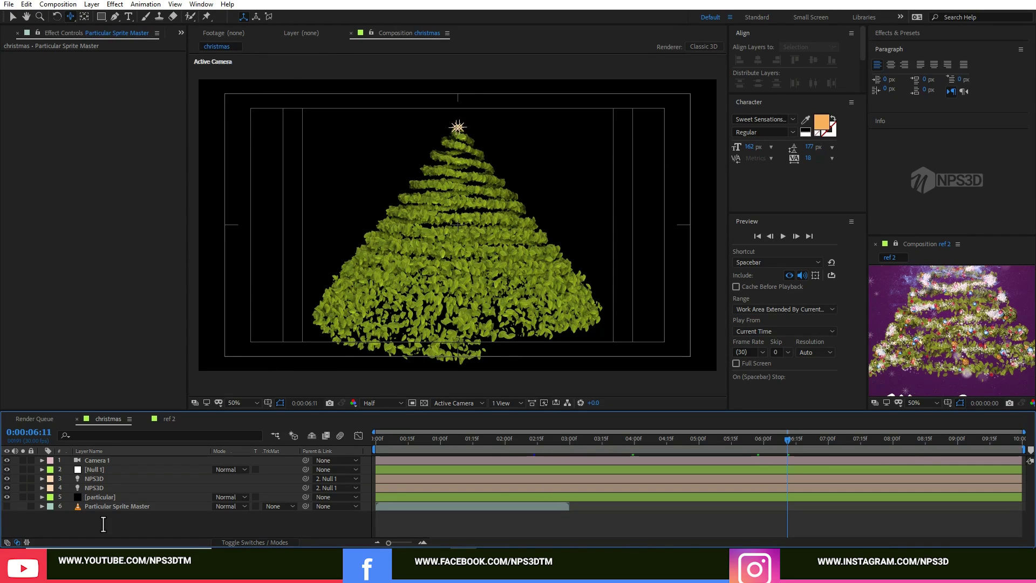
pyautogui.click(99, 507)
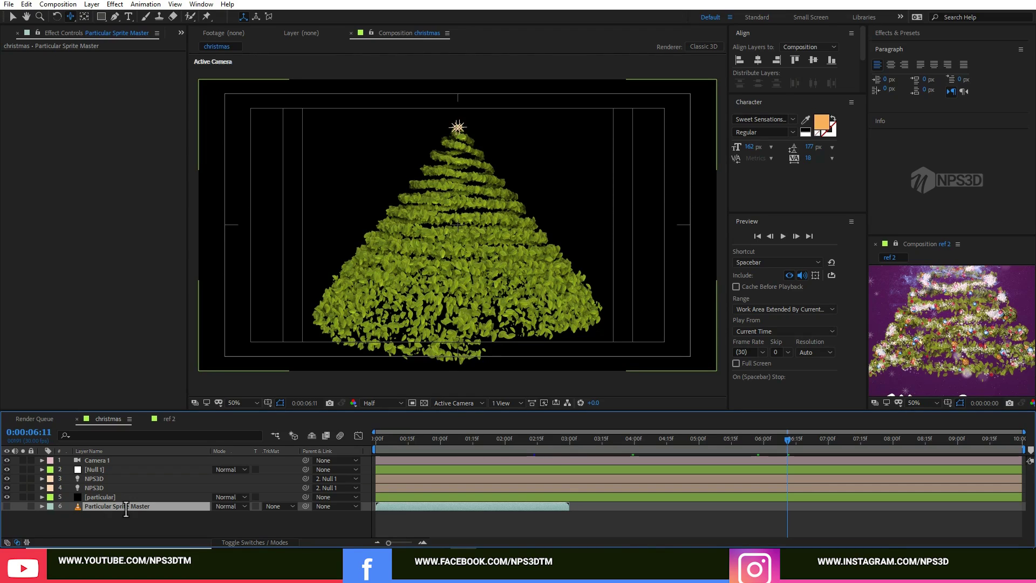
pyautogui.click(116, 519)
pyautogui.click(122, 509)
pyautogui.press('Return')
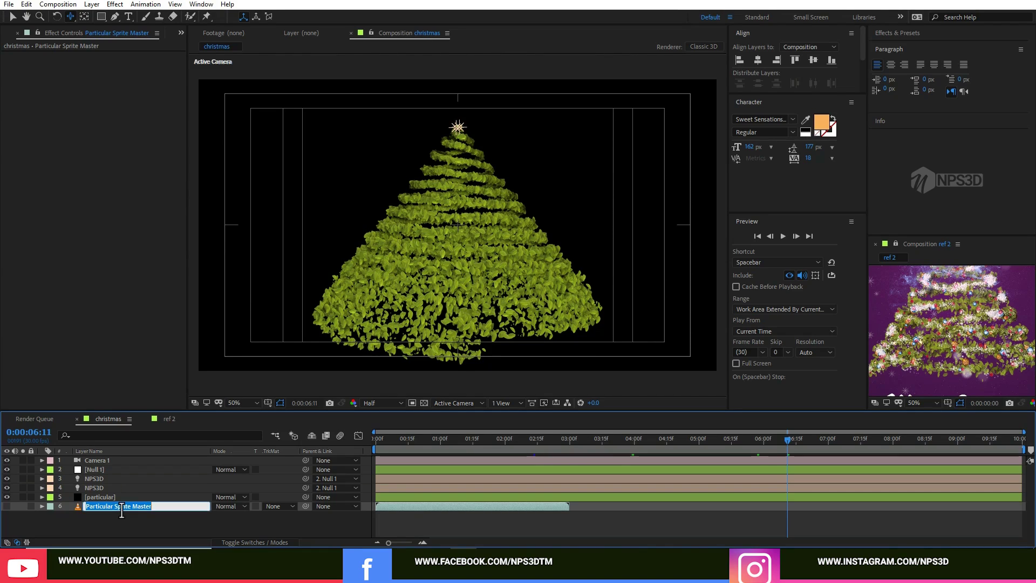
pyautogui.press('BackSpace')
pyautogui.write('leaf')
# - Save the project and duplicate the particular layer
pyautogui.click(112, 497)
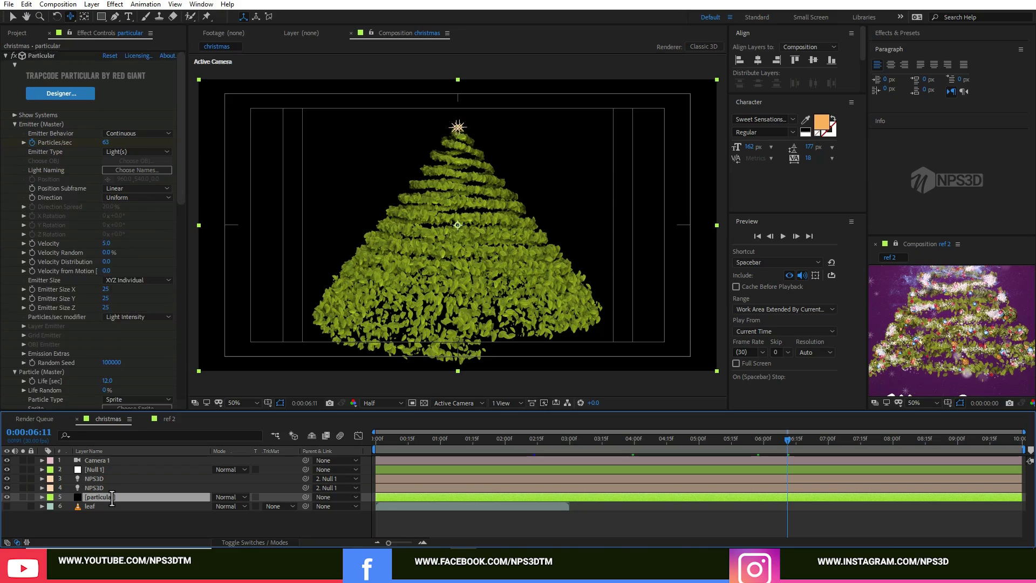
pyautogui.scroll(-4, 93, 231)
pyautogui.hotkey('ctrl', 's')
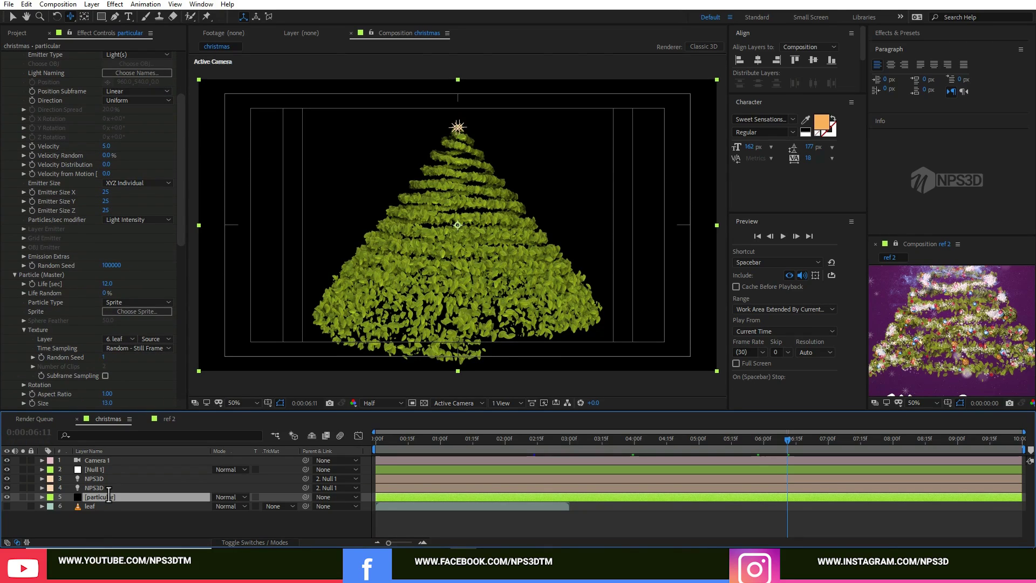
pyautogui.hotkey('ctrl', 'd')
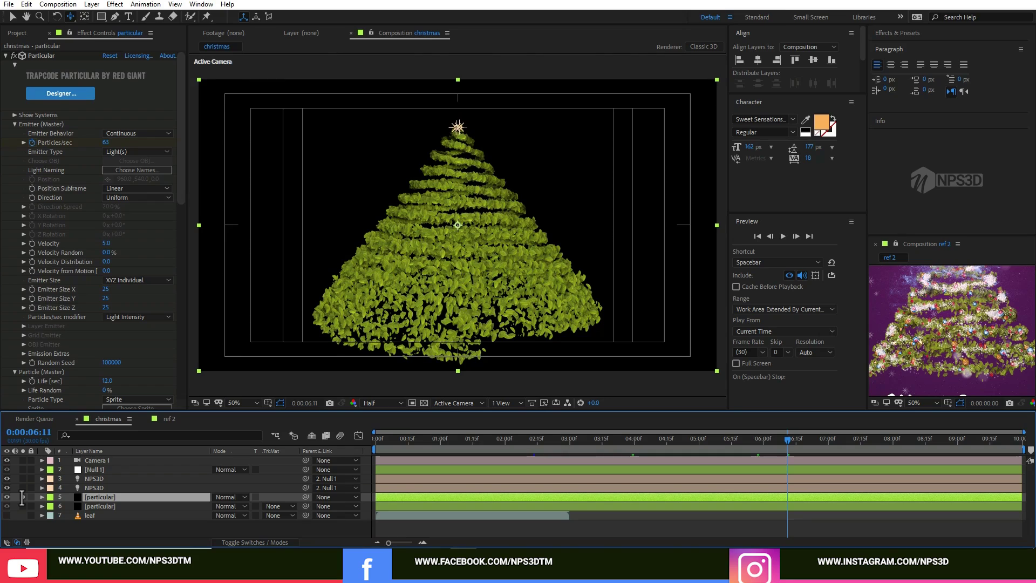
# - Solo the upper particular layer and replace its leaf sprite with an orange-and-white star sprite from the sprite library
pyautogui.scroll(-4, 93, 243)
pyautogui.click(117, 311)
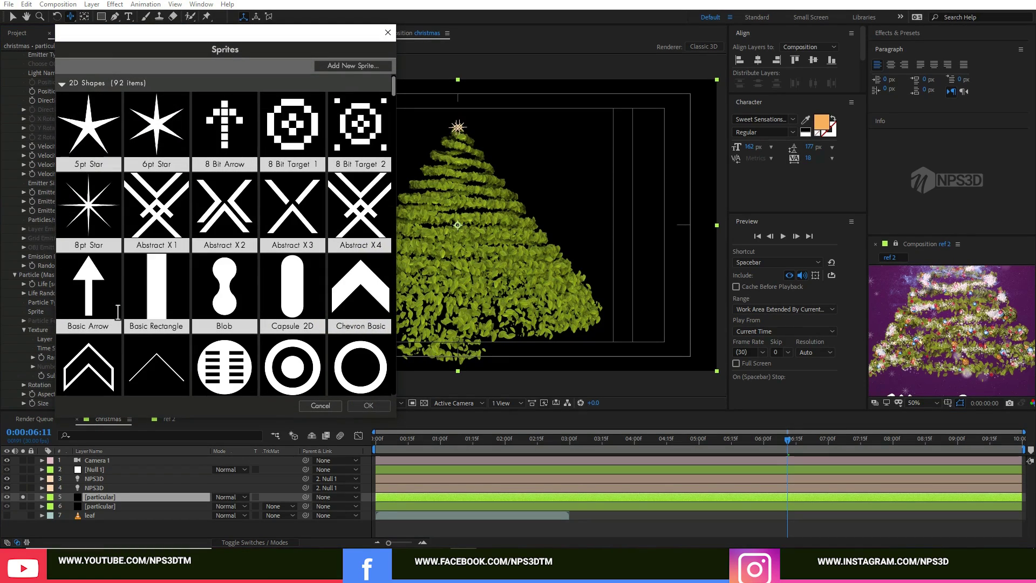
pyautogui.moveTo(392, 86); pyautogui.dragTo(394, 197)
pyautogui.click(97, 338)
pyautogui.click(362, 404)
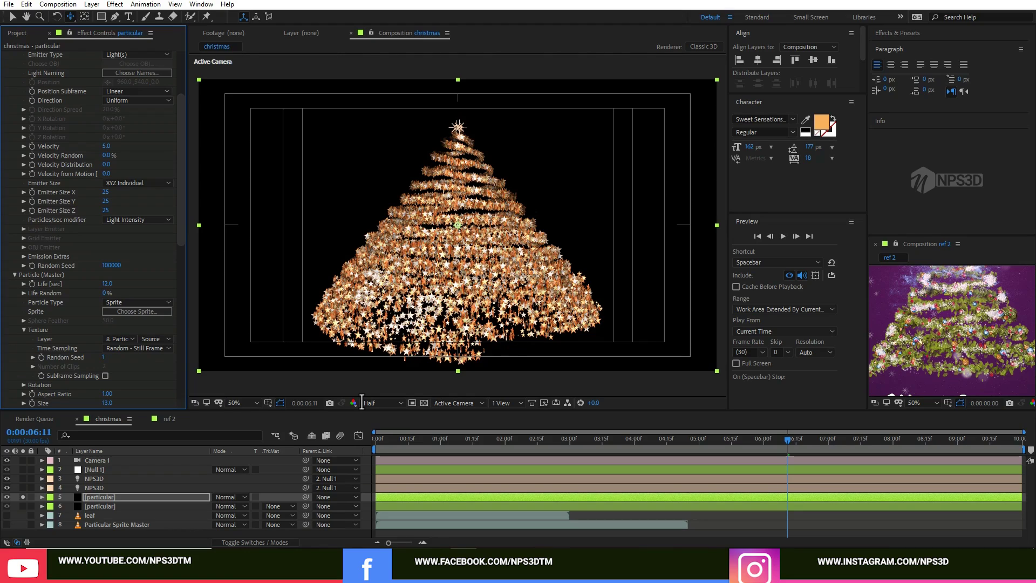
# - Reduce the star layer's Particles/sec keyframe at 0:00:02:13, trying 300 before setting it to 100
pyautogui.press('u')
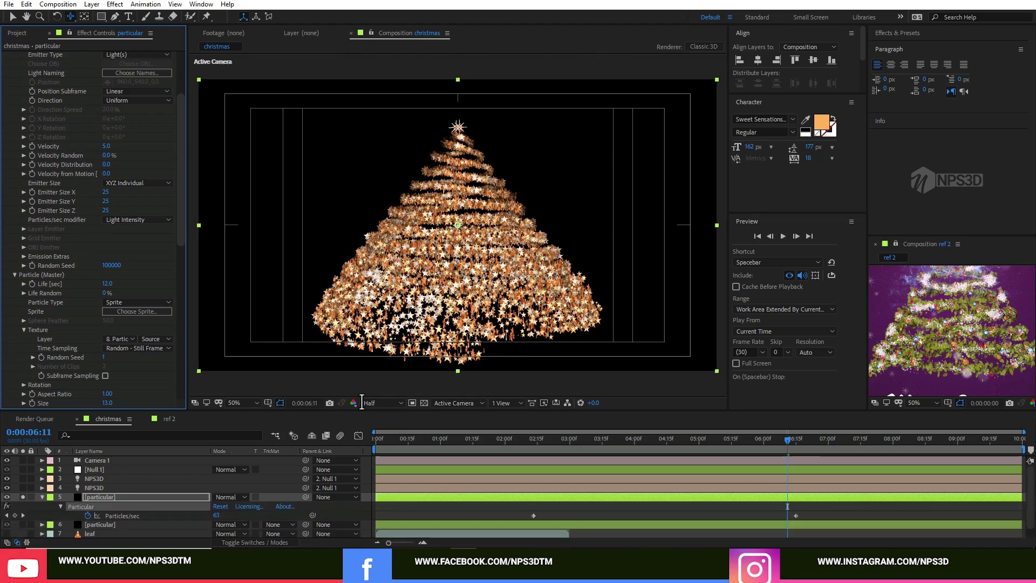
pyautogui.click(534, 438)
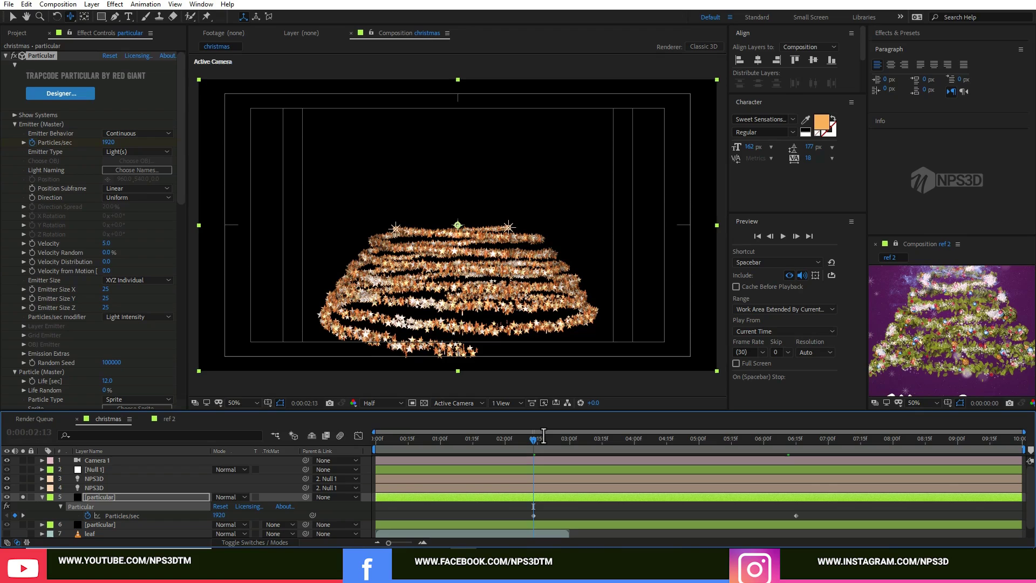
pyautogui.click(104, 143)
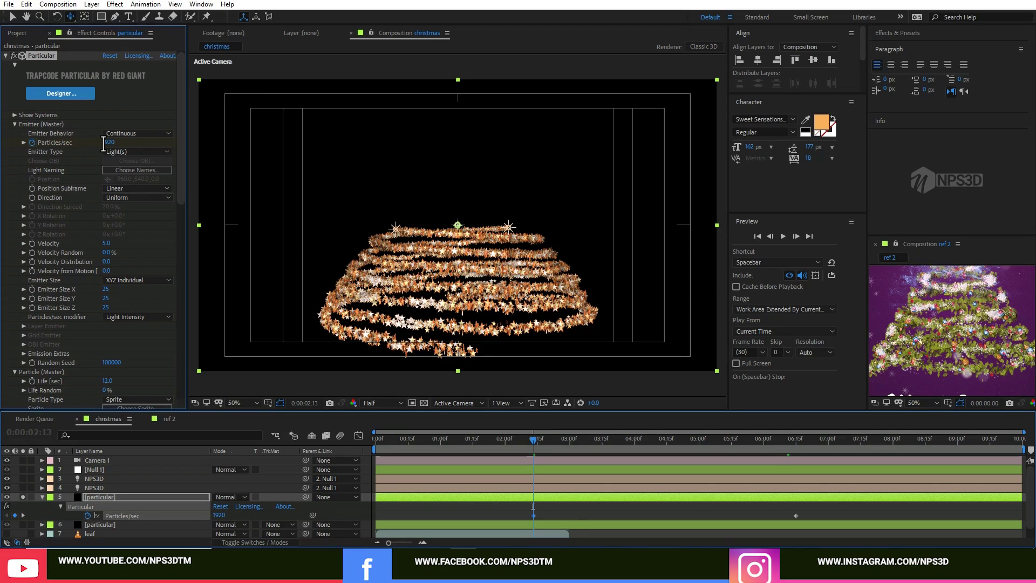
pyautogui.write('00')
pyautogui.press('Return')
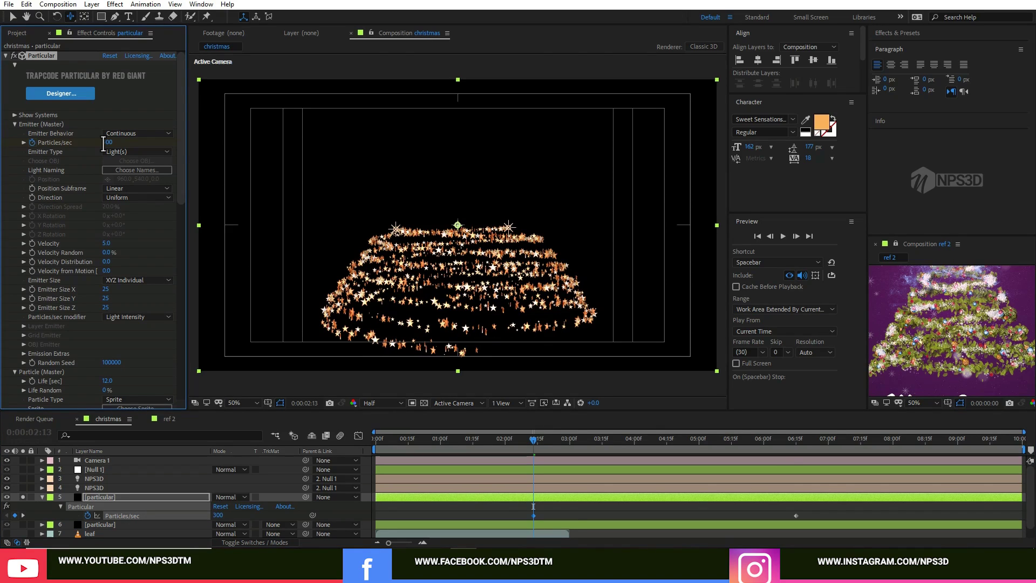
pyautogui.write('0')
pyautogui.press('Return')
pyautogui.write('100')
pyautogui.press('Return')
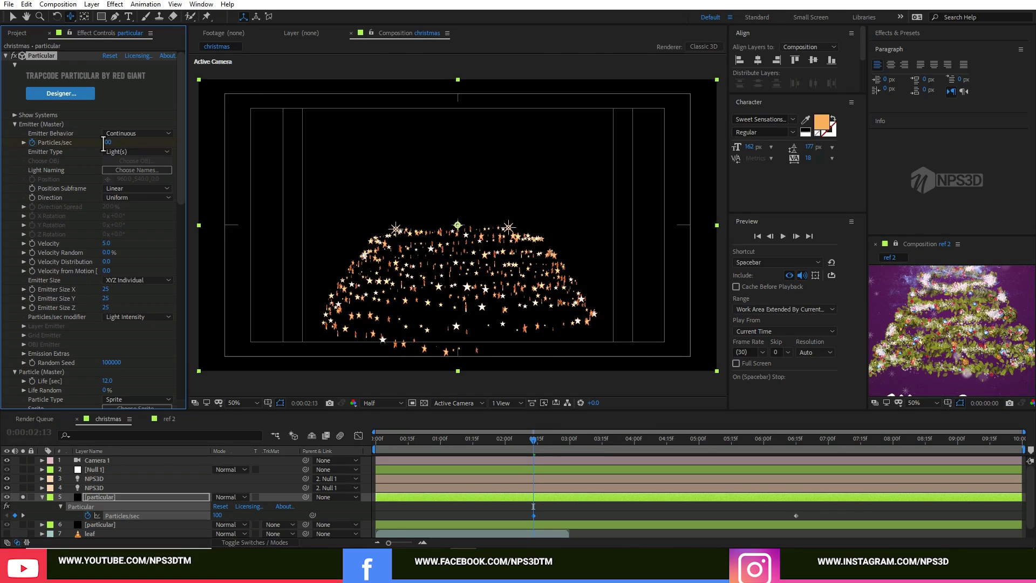
# - Turn off the star layer's solo and check the stars over the leaves at 0:00:04:13 and 0:00:04:22
pyautogui.click(42, 497)
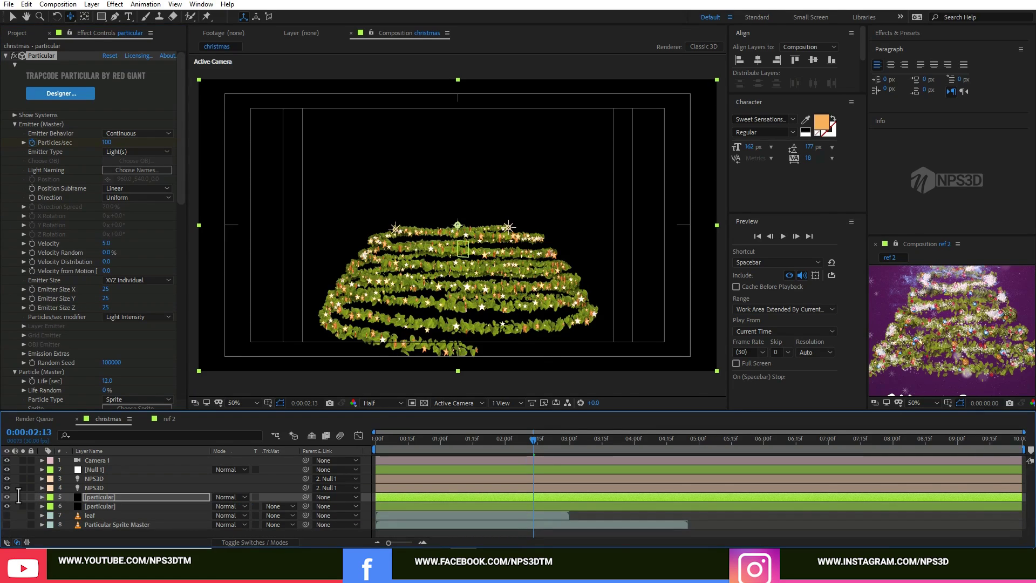
pyautogui.click(662, 439)
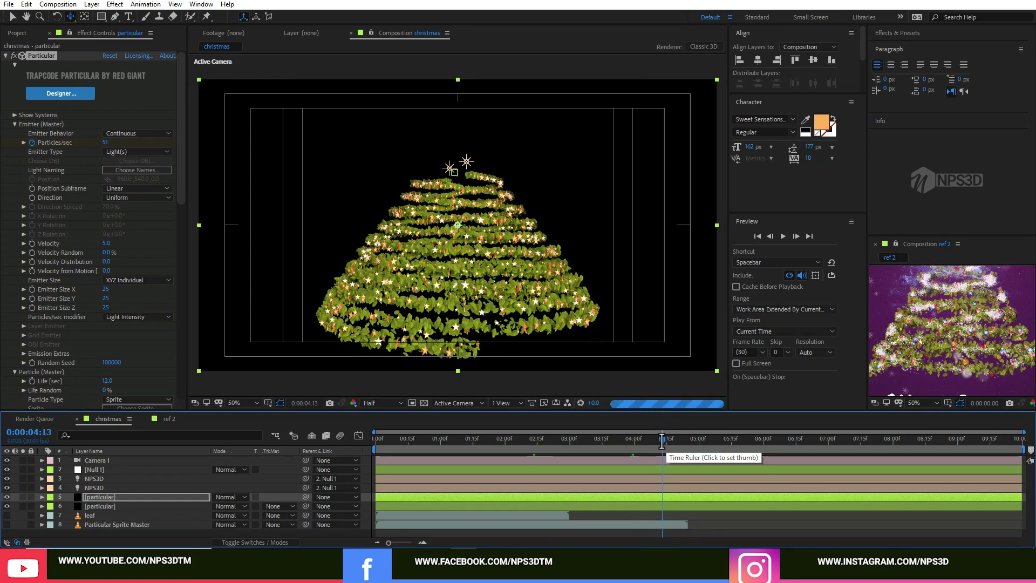
pyautogui.click(681, 439)
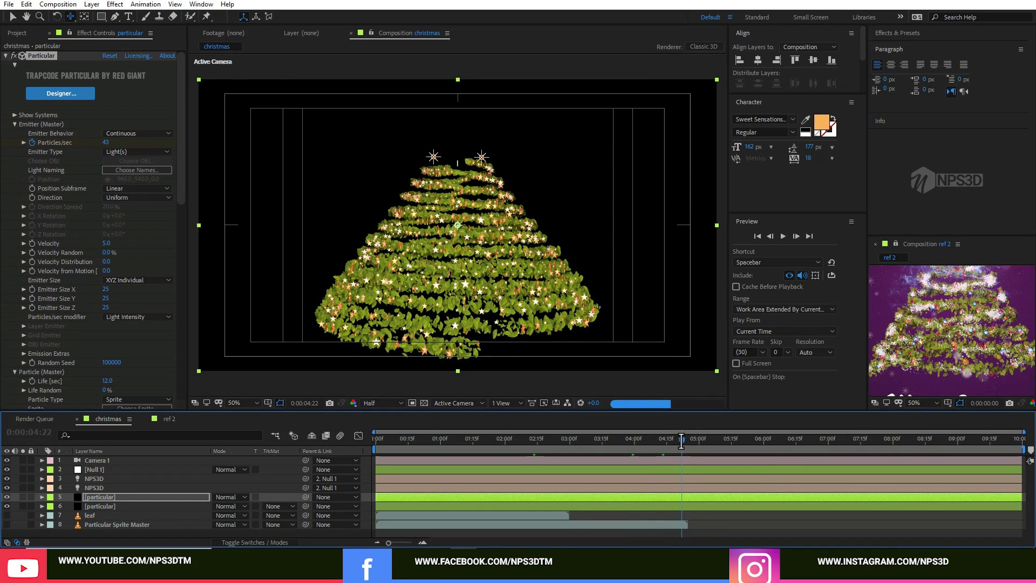
# - Set the star layer's Particles/sec keyframe at 0:00:02:13 to 45
pyautogui.press('u')
pyautogui.press('j')
pyautogui.click(106, 143)
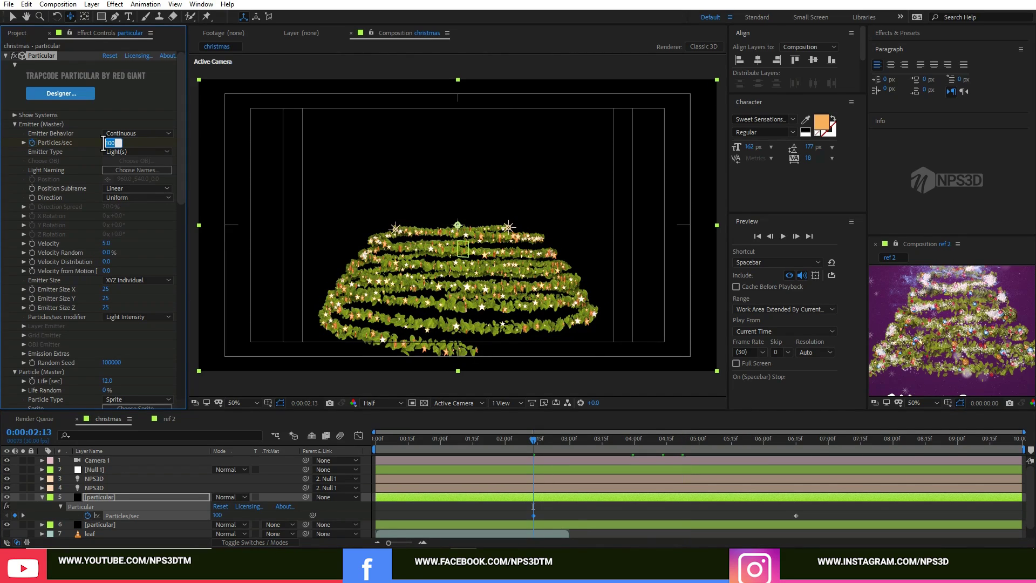
pyautogui.write('45')
pyautogui.press('Return')
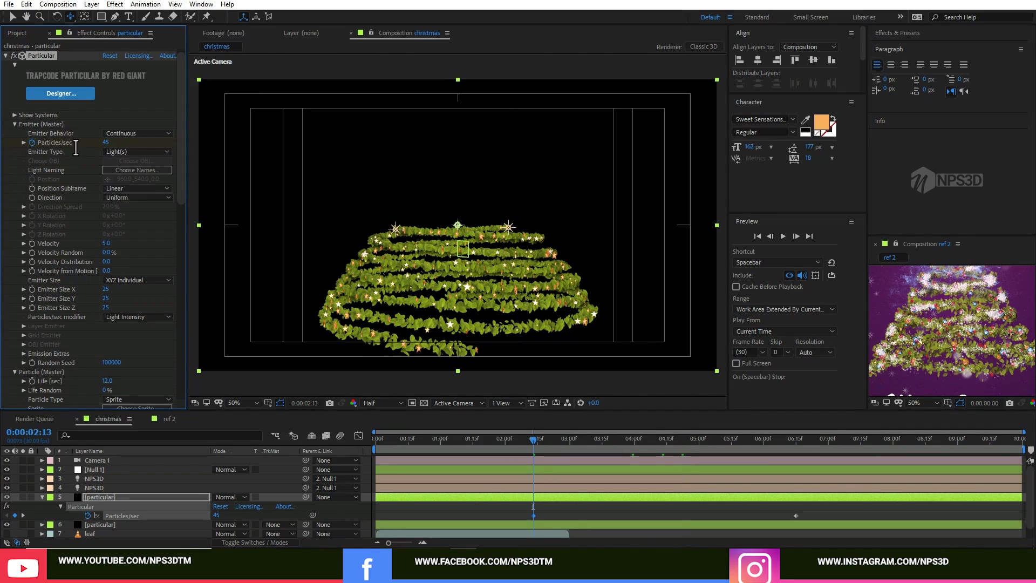
# - Enlarge the star particles, trying Size 15 before setting it to 20
pyautogui.scroll(-4, 76, 148)
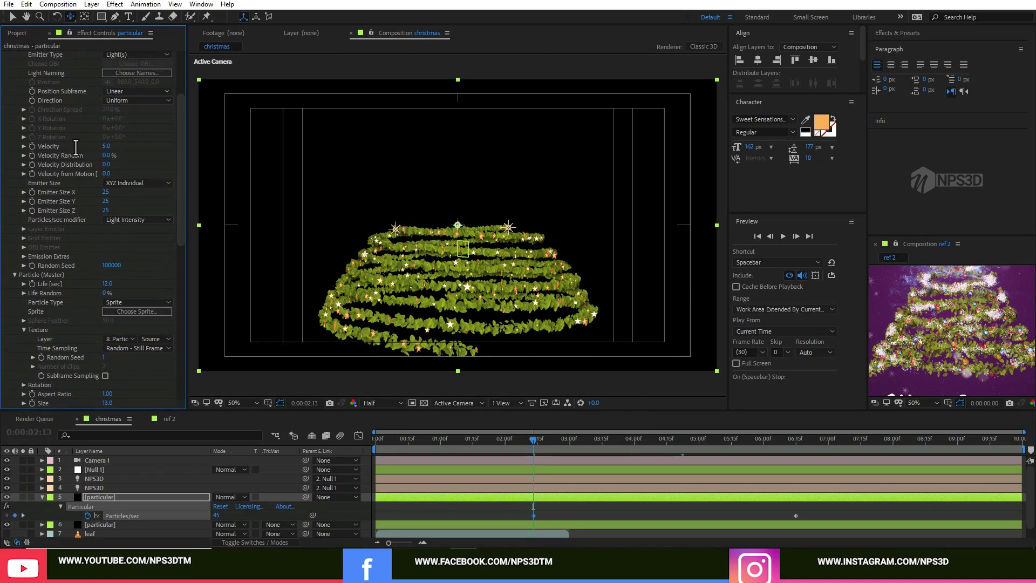
pyautogui.scroll(-3, 76, 147)
pyautogui.click(108, 331)
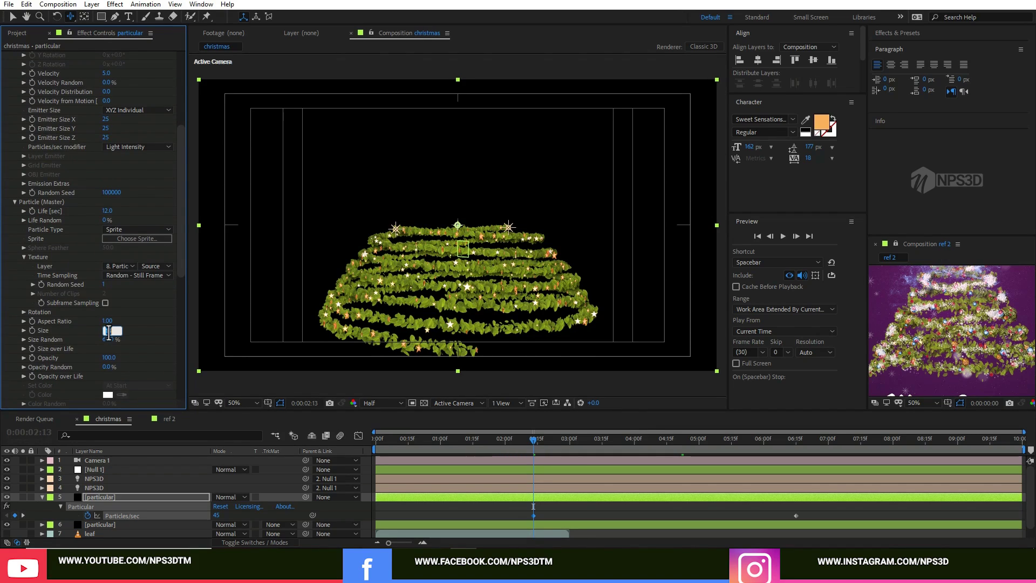
pyautogui.press('Return')
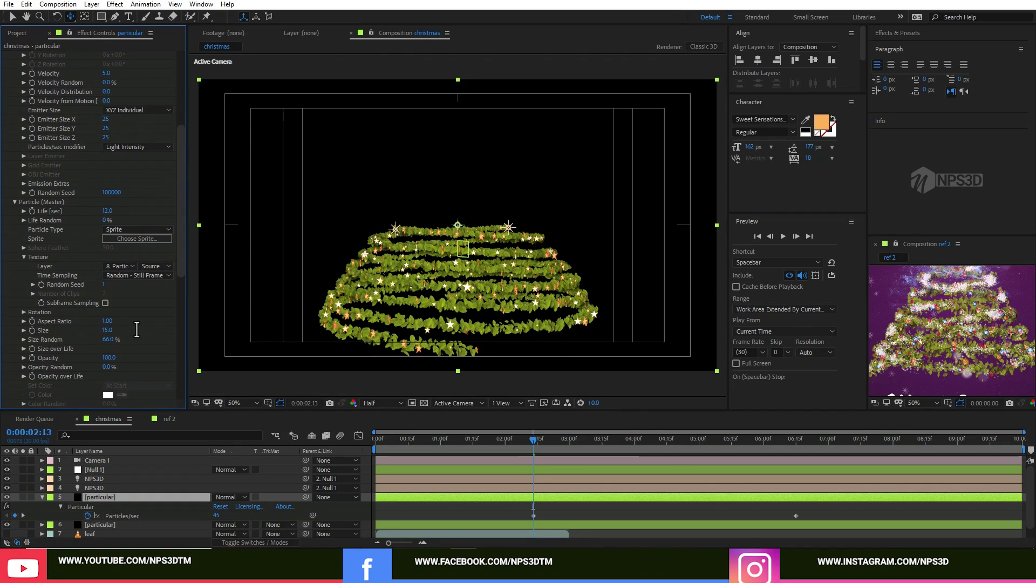
pyautogui.click(108, 330)
pyautogui.write('20')
pyautogui.press('Return')
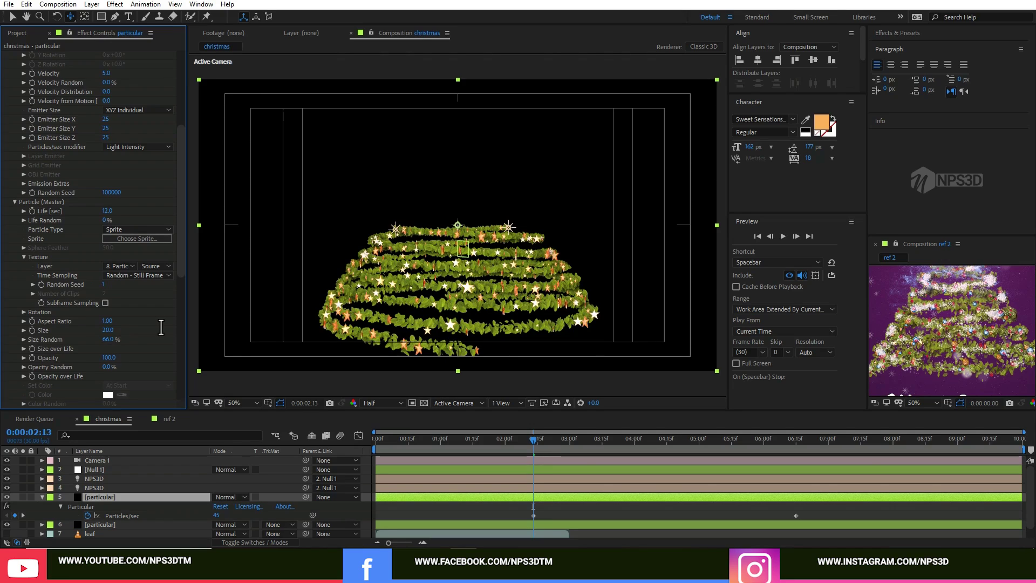
# - Check the star density at 0:00:04:11 and 0:00:05:21, and lower the star layer's Particles/sec keyframe at 0:00:02:13
pyautogui.click(657, 449)
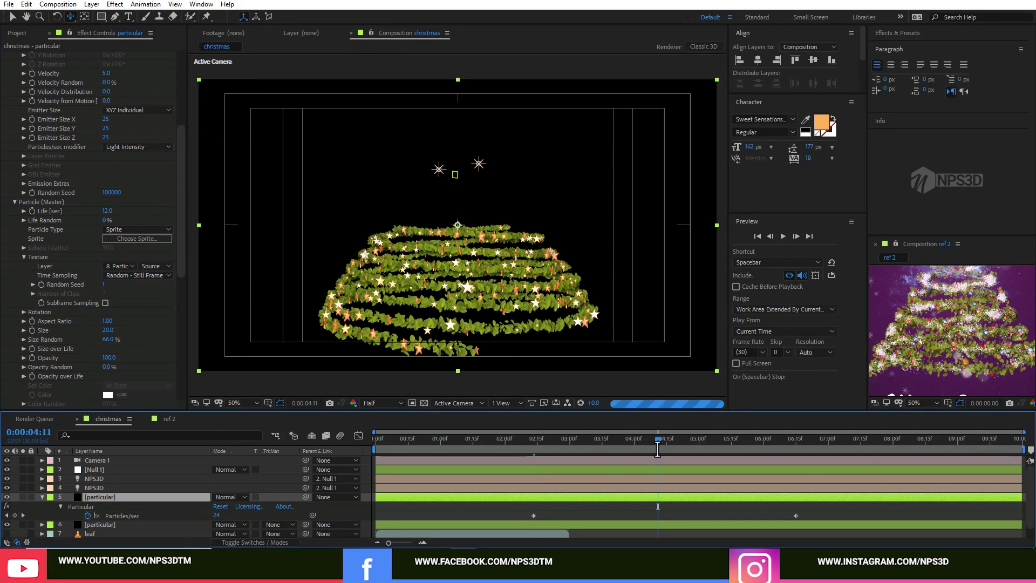
pyautogui.click(743, 447)
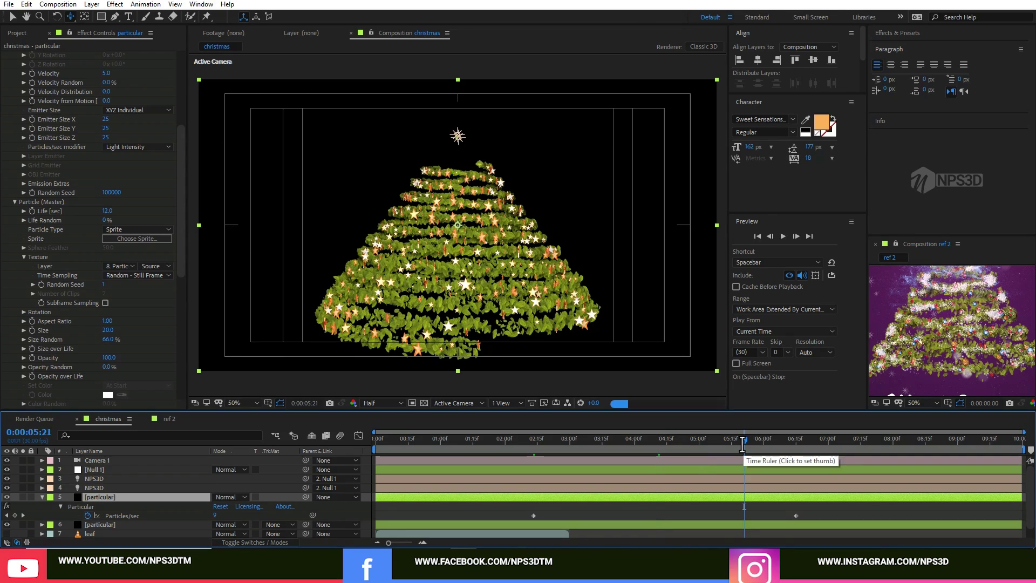
pyautogui.click(533, 439)
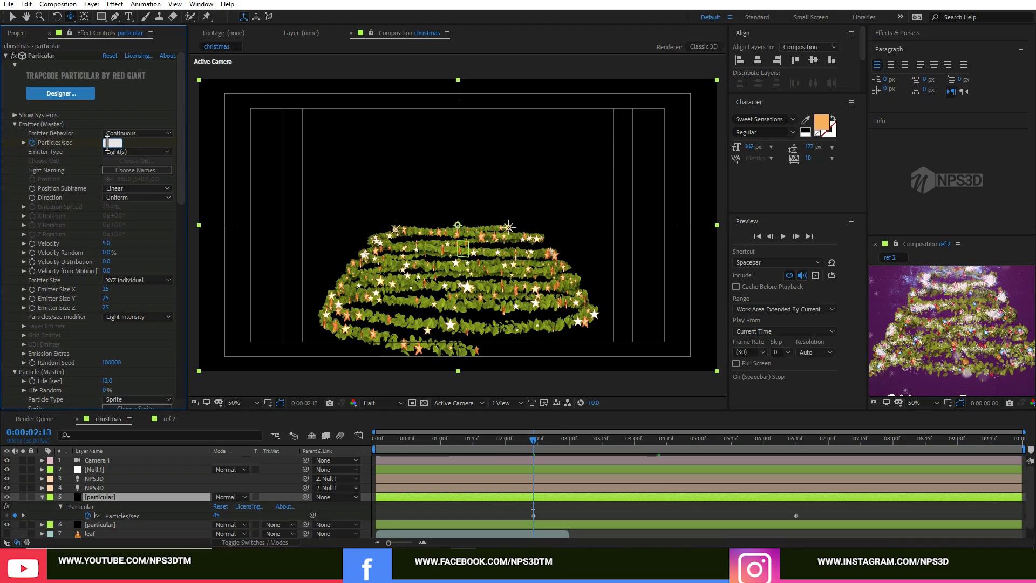
pyautogui.click(629, 447)
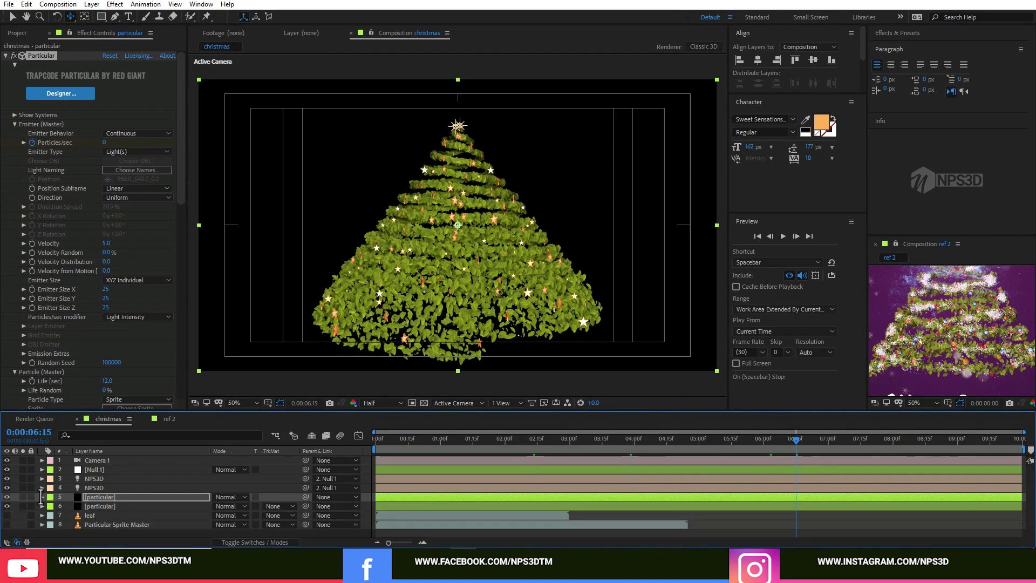
# - Rename the new sprite layer to star and the two particular layers to leaf particals and star partical
pyautogui.click(99, 524)
pyautogui.press('Return')
pyautogui.write('s')
pyautogui.press('Return')
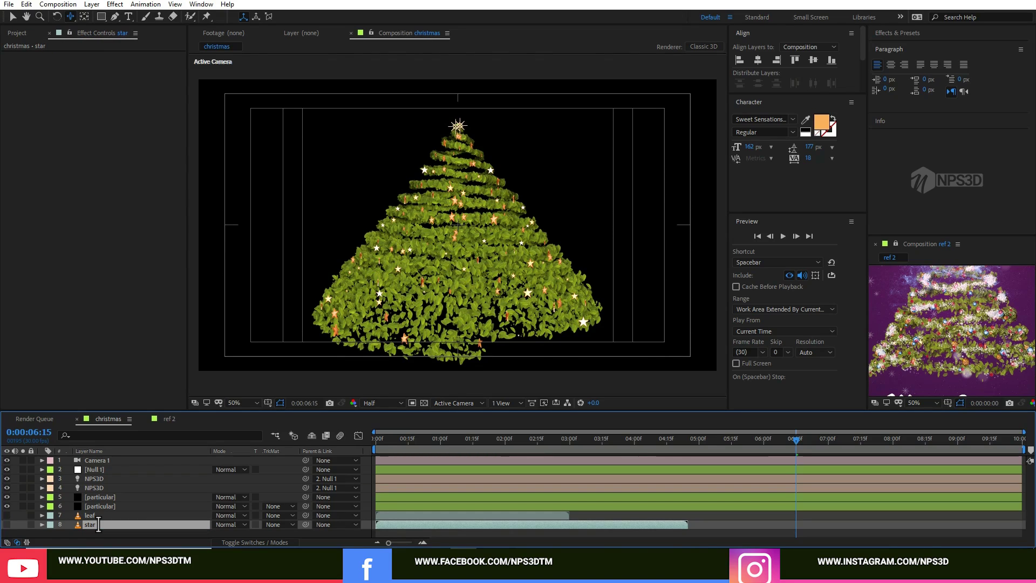
pyautogui.click(95, 506)
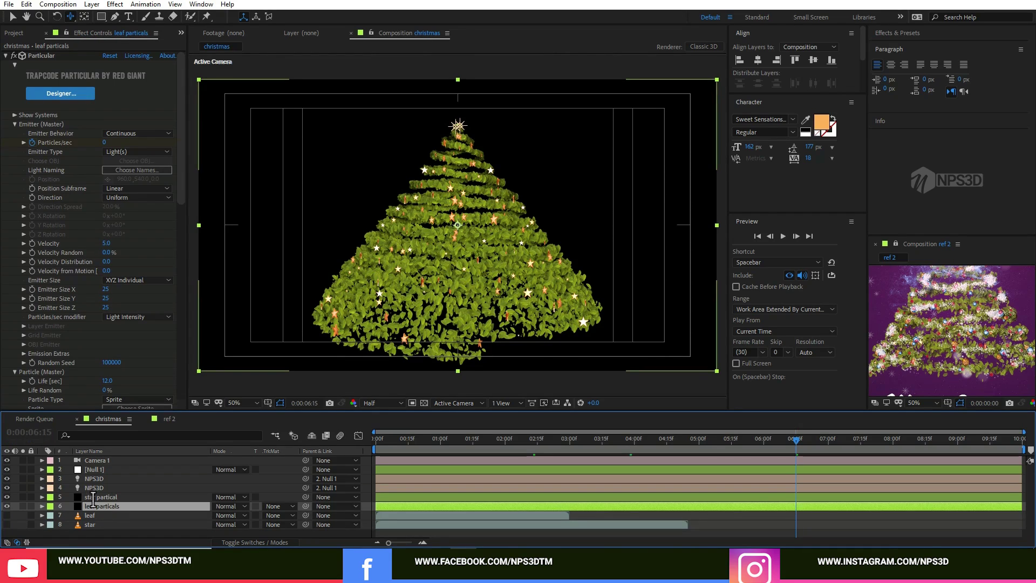
# - Duplicate the star partical layer and rename the copy to bulb particals
pyautogui.click(93, 497)
pyautogui.hotkey('ctrl', 'd')
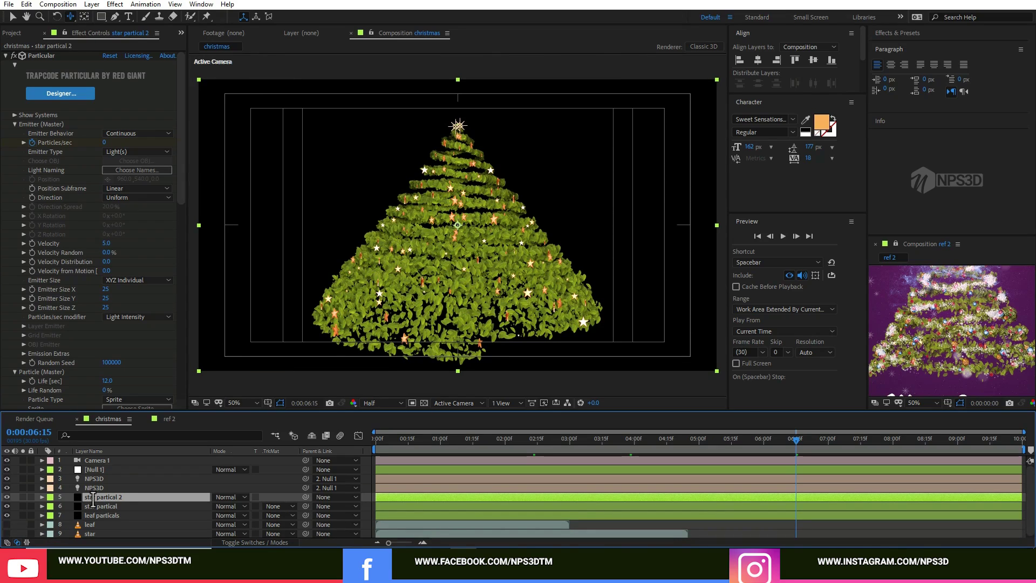
pyautogui.press('Return')
pyautogui.write('bl')
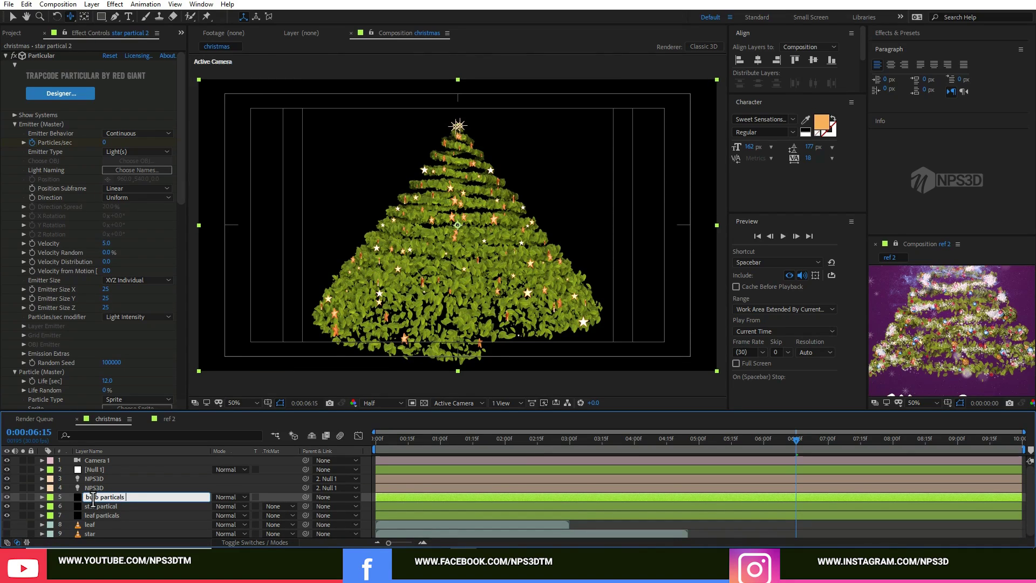
pyautogui.press('Return')
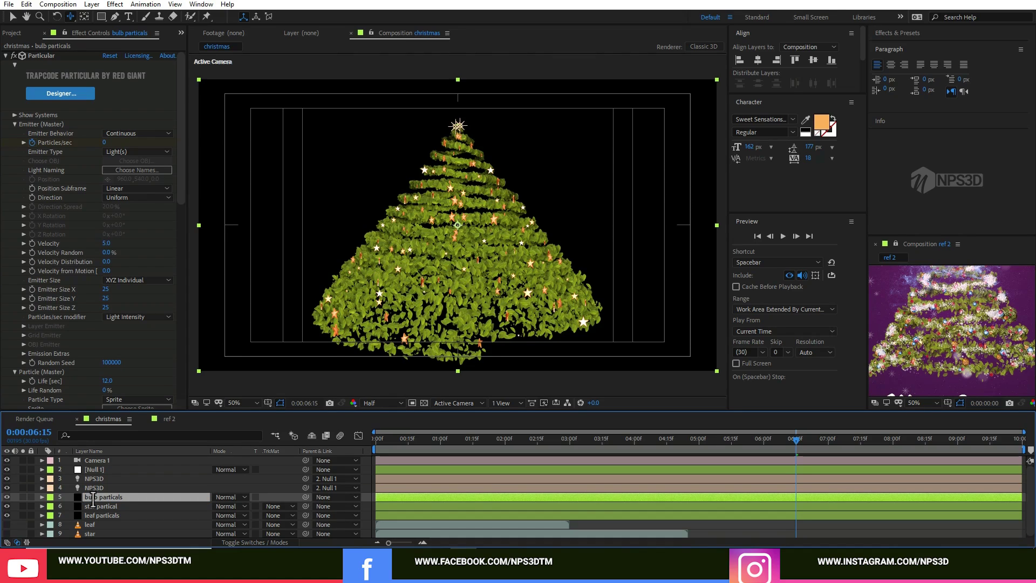
# - Replace the star sprite on the bulb particals layer with the glossy red ornament from the Holiday sprites
pyautogui.scroll(-11, 92, 232)
pyautogui.scroll(4, 93, 232)
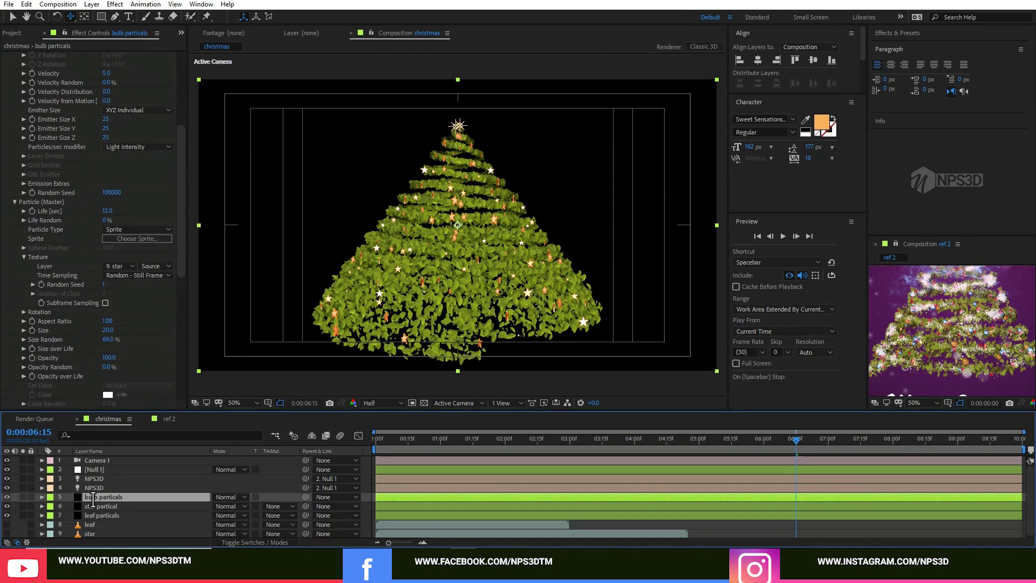
pyautogui.click(120, 239)
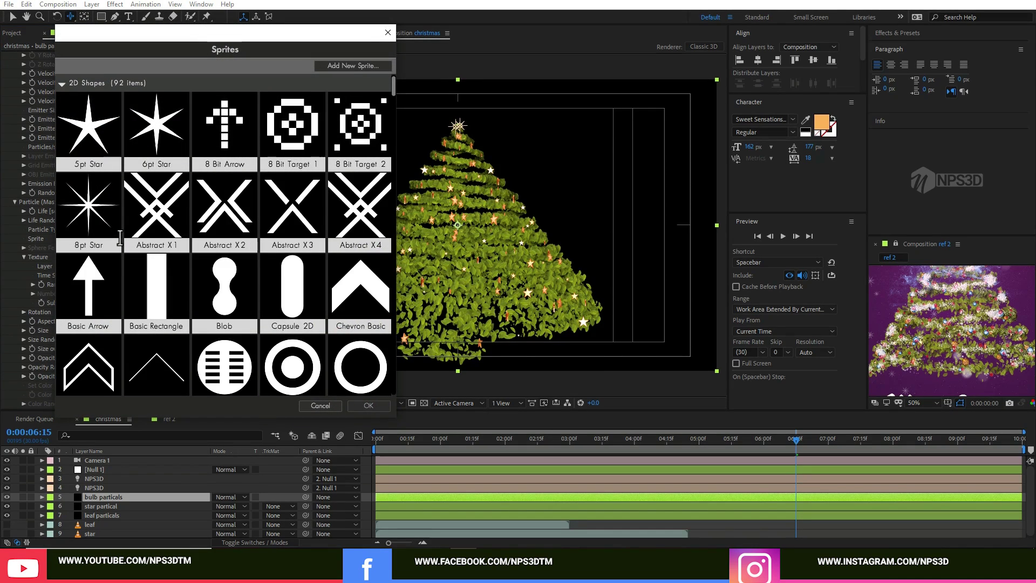
pyautogui.scroll(-10, 390, 87)
pyautogui.scroll(-10, 391, 86)
pyautogui.scroll(5, 391, 86)
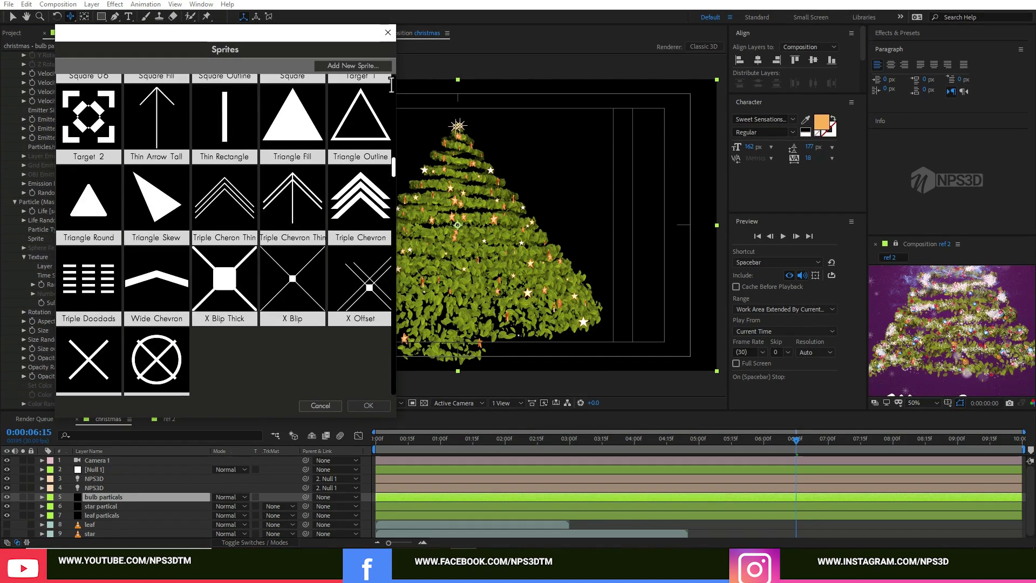
pyautogui.scroll(-10, 391, 87)
pyautogui.scroll(-3, 391, 85)
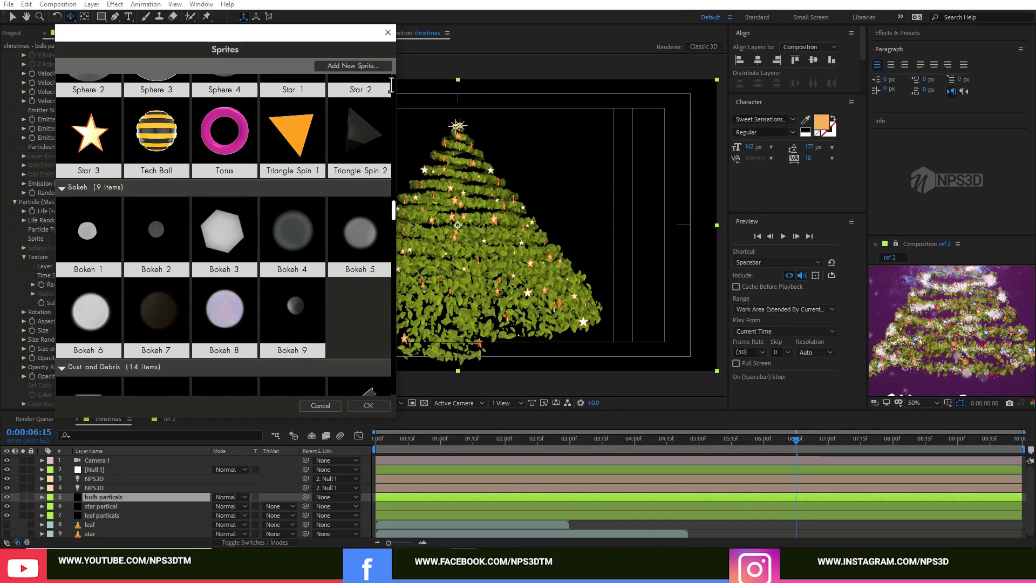
pyautogui.scroll(-4, 391, 85)
pyautogui.scroll(-6, 391, 85)
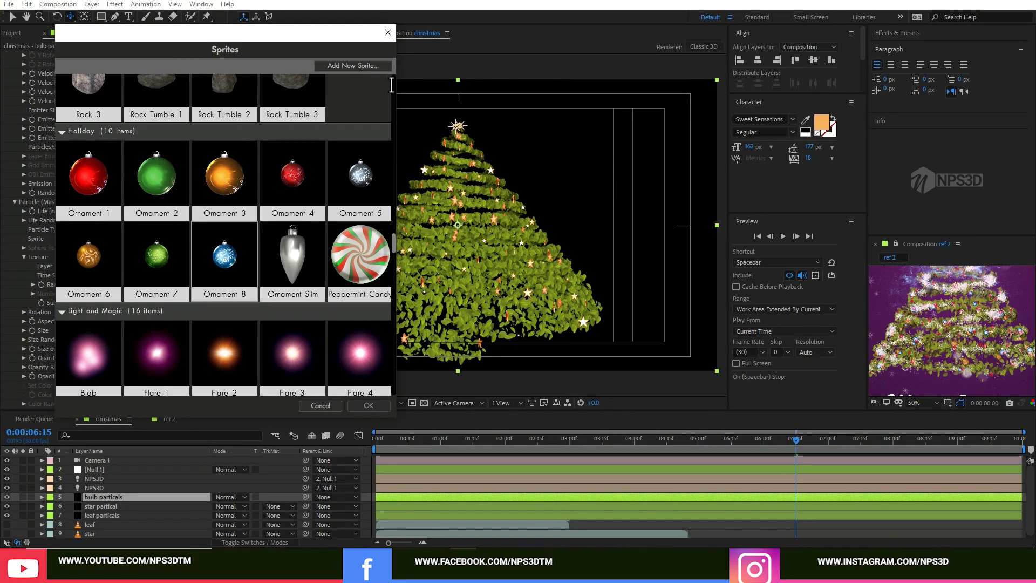
pyautogui.click(358, 405)
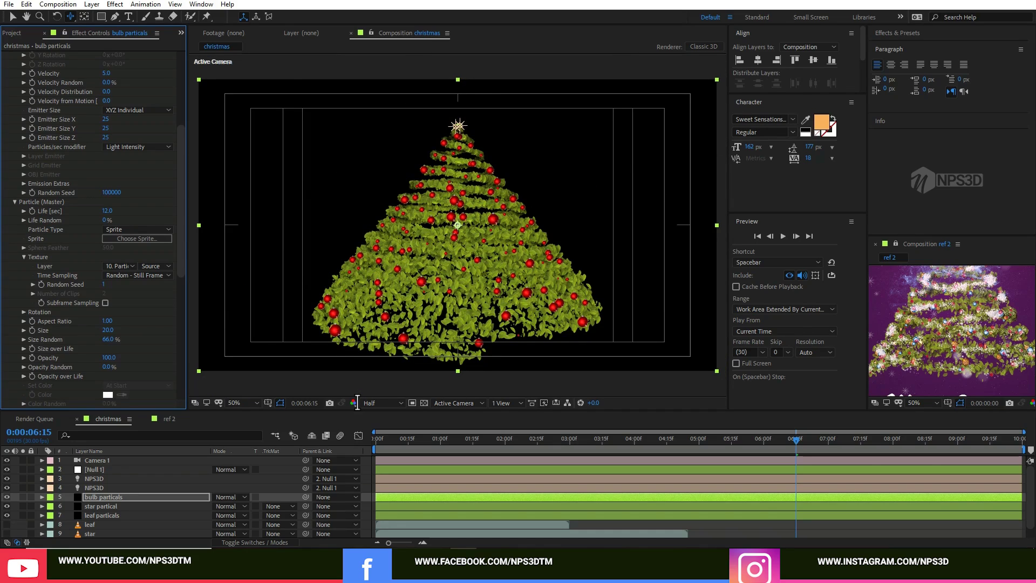
# - Compare the tree with and without the bulb layer, and set that layer's emitter Random Seed to 100650
pyautogui.click(7, 497)
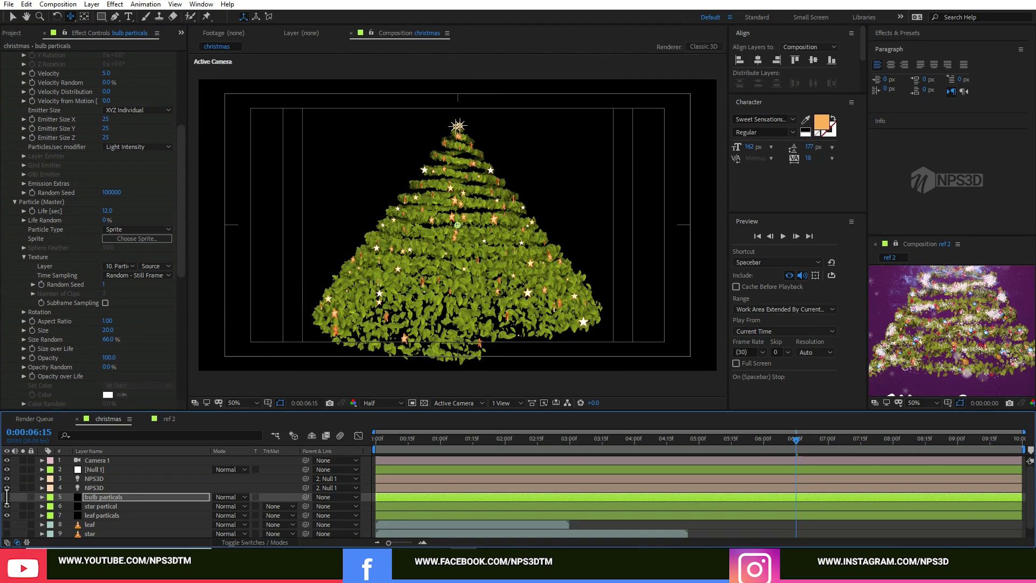
pyautogui.click(6, 497)
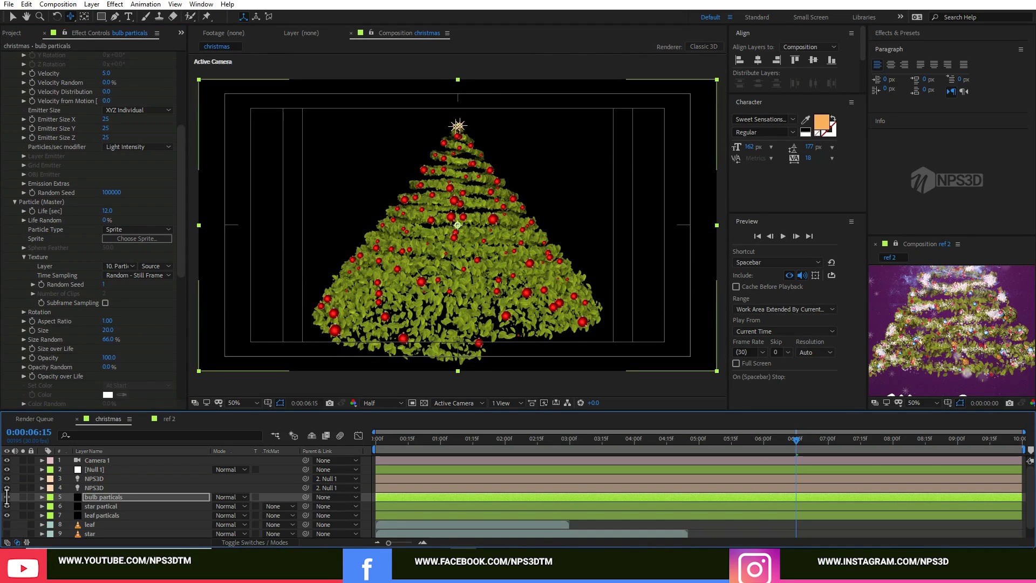
pyautogui.click(105, 497)
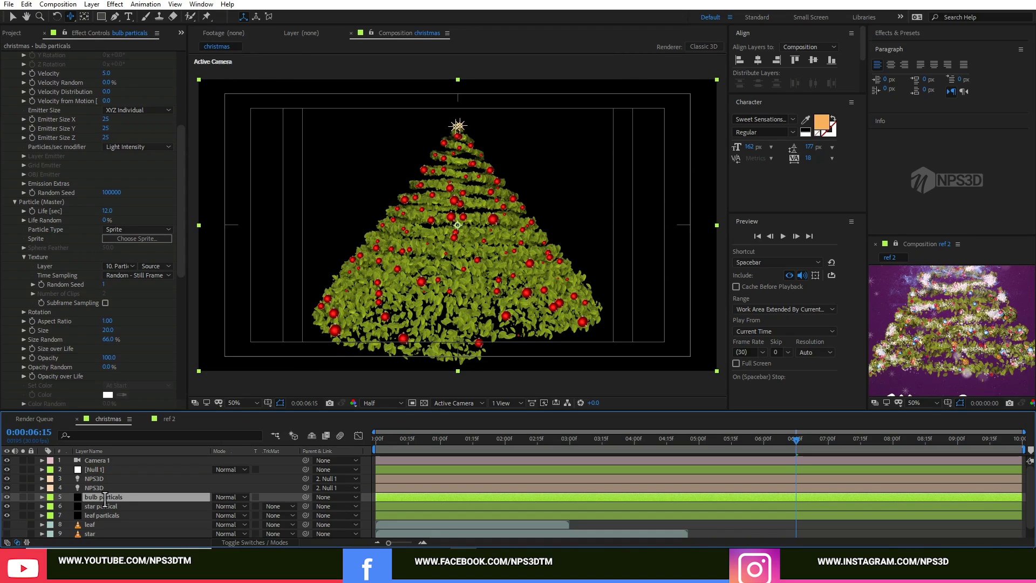
pyautogui.moveTo(107, 193); pyautogui.dragTo(115, 192)
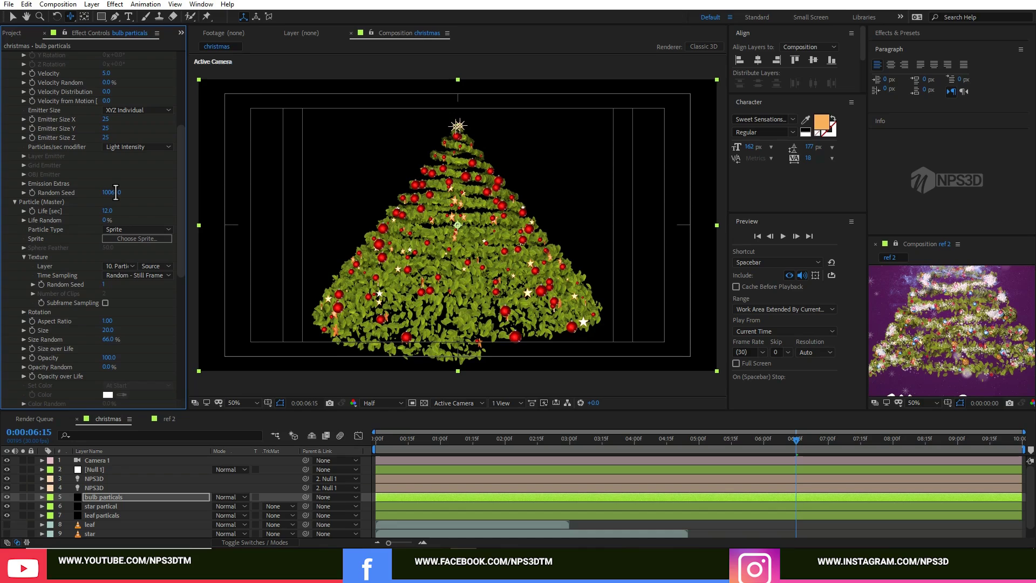
# - Set the bulb layer's Particles/sec keyframe at 0:00:02:13 to 5 and check the thinner bulbs up to 0:00:06:09
pyautogui.scroll(6, 116, 192)
pyautogui.click(107, 497)
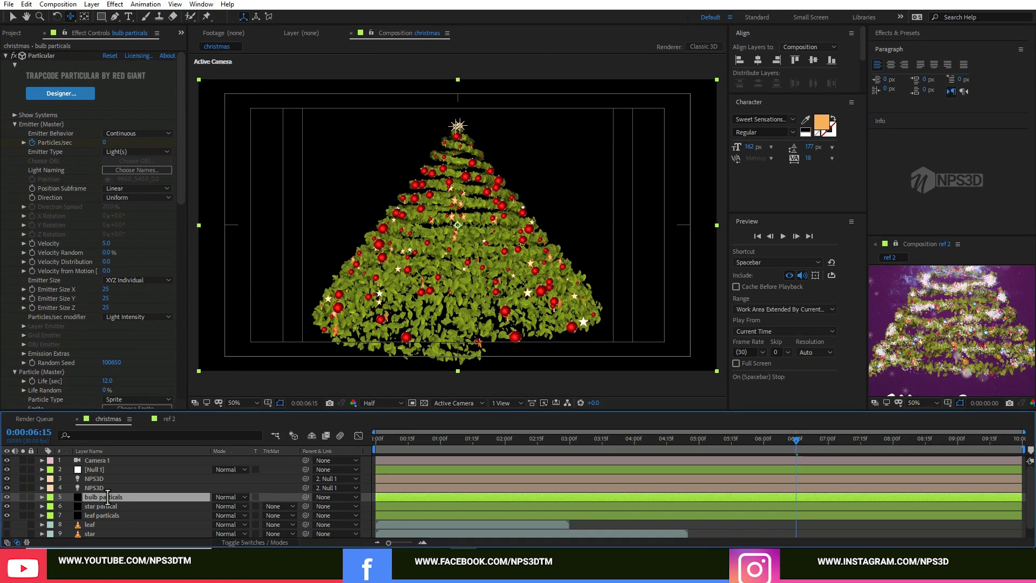
pyautogui.press('u')
pyautogui.click(533, 437)
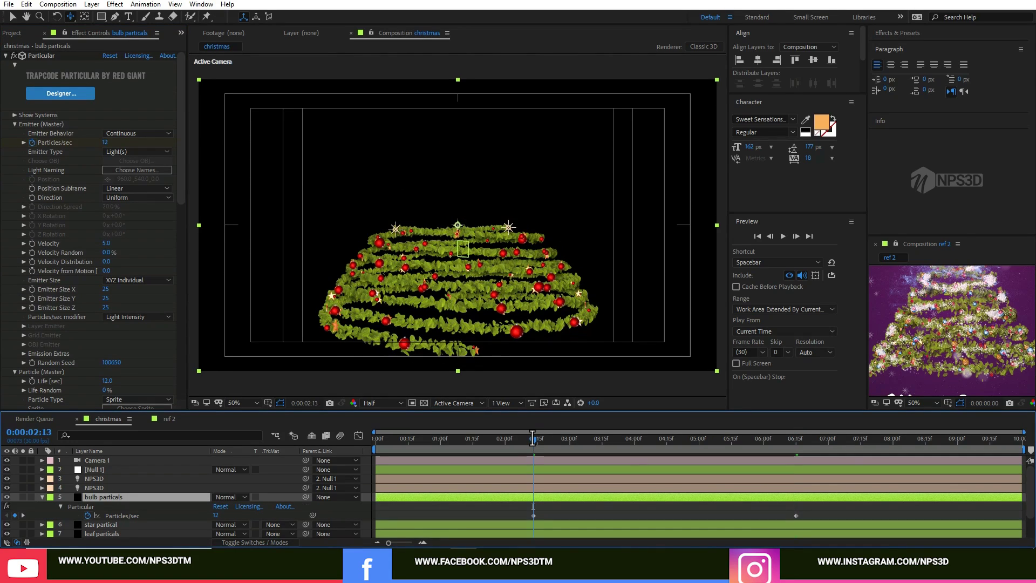
pyautogui.click(105, 142)
pyautogui.write('5')
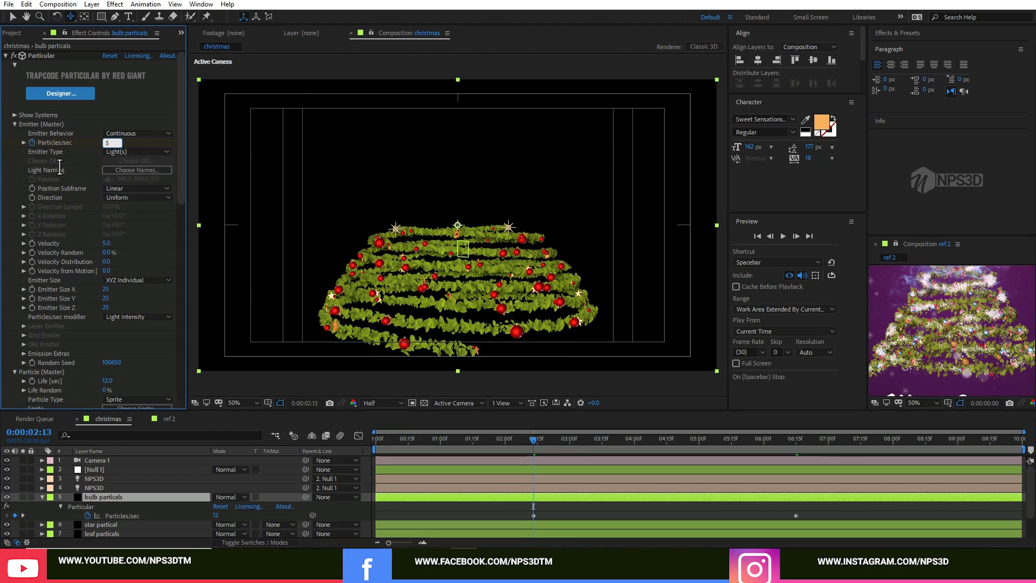
pyautogui.press('Return')
pyautogui.moveTo(632, 439); pyautogui.dragTo(782, 447)
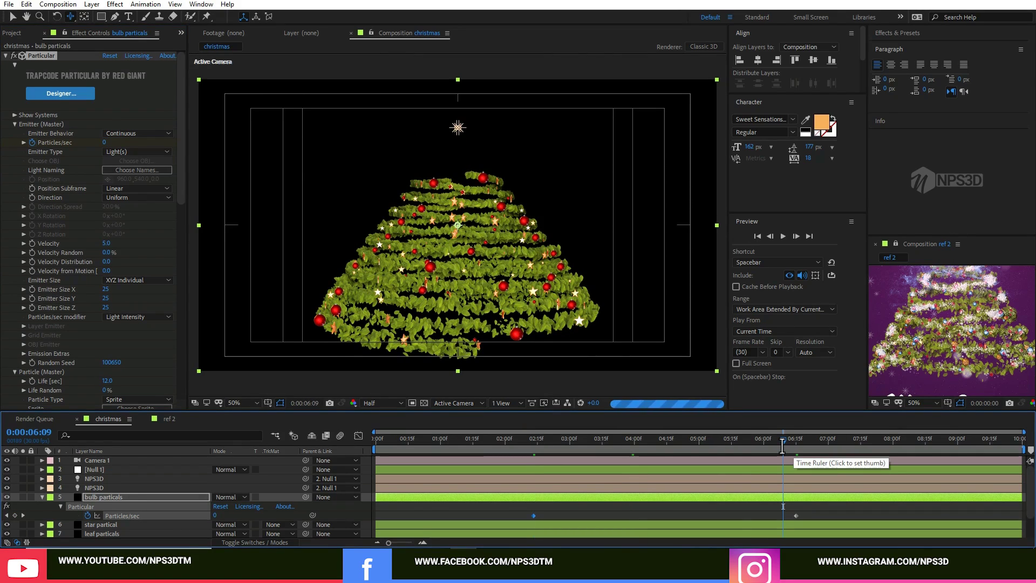
# - Rename the ornament sprite layer to read bulb and the bulb particals layer to red bulb particals
pyautogui.press('u')
pyautogui.scroll(-1, 108, 485)
pyautogui.press('Return')
pyautogui.press('Home')
pyautogui.write('red')
pyautogui.press('Return')
pyautogui.hotkey('ctrl', 'd')
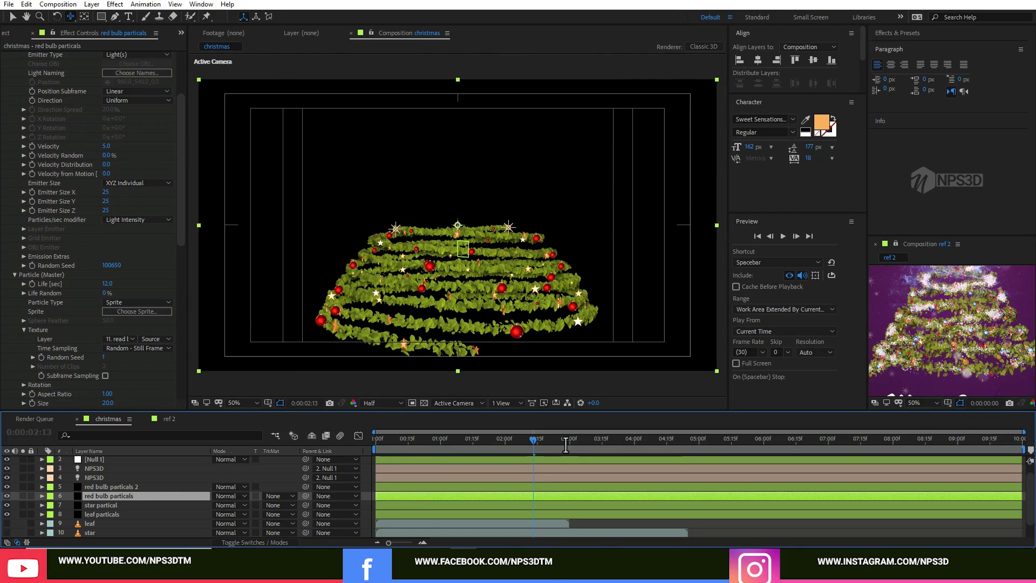
pyautogui.click(111, 486)
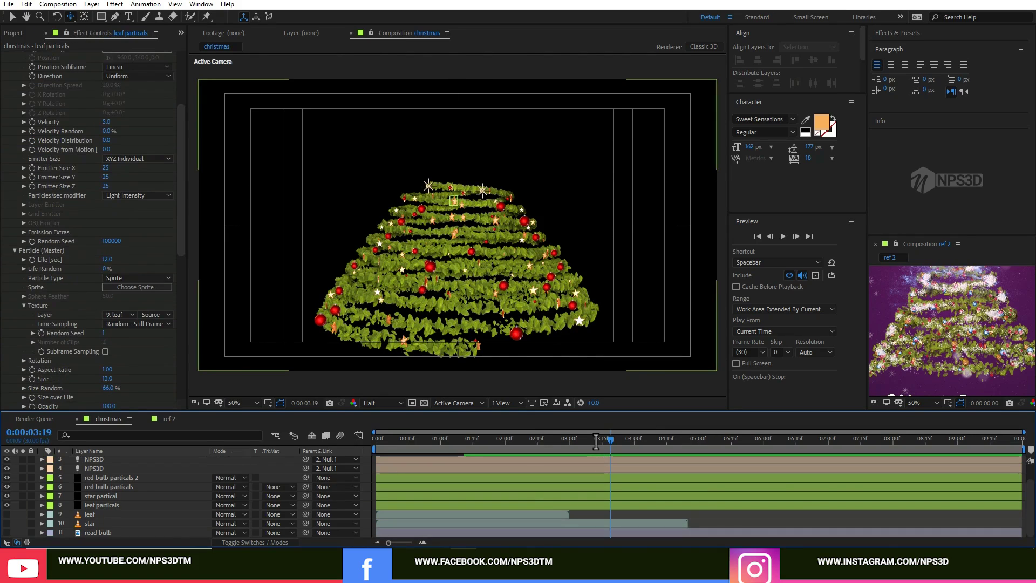
pyautogui.click(104, 477)
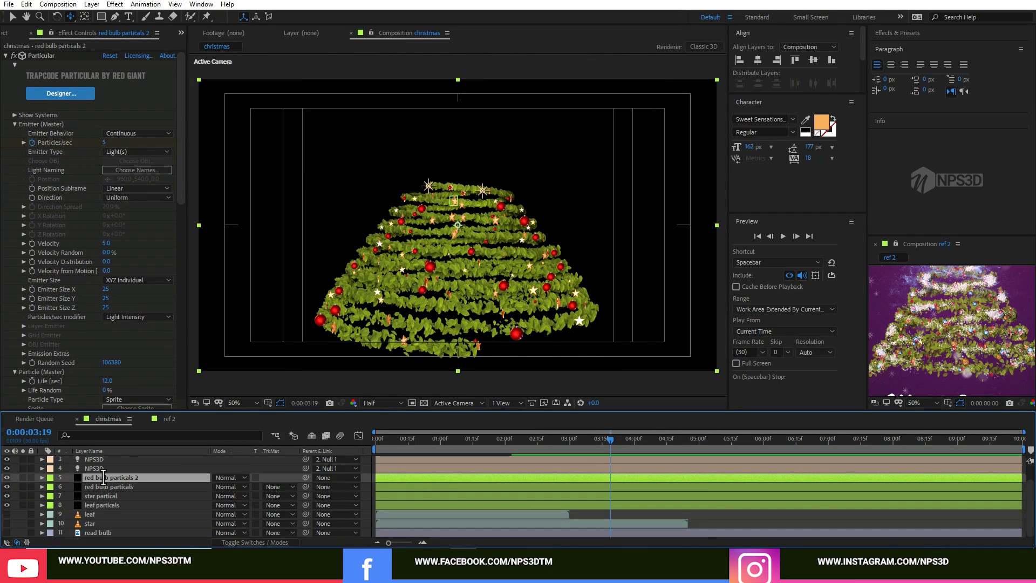
pyautogui.press('Return')
pyautogui.click(104, 477)
pyautogui.press('Right')
pyautogui.press('BackSpace')
pyautogui.press('BackSpace')
pyautogui.press('BackSpace')
pyautogui.write('orange')
pyautogui.press('Return')
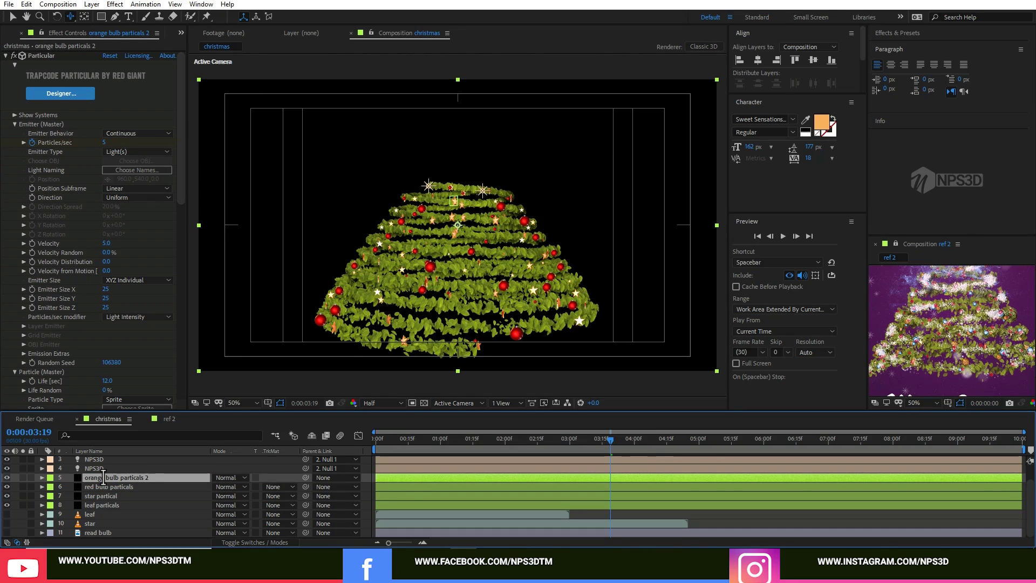
pyautogui.press('Delete')
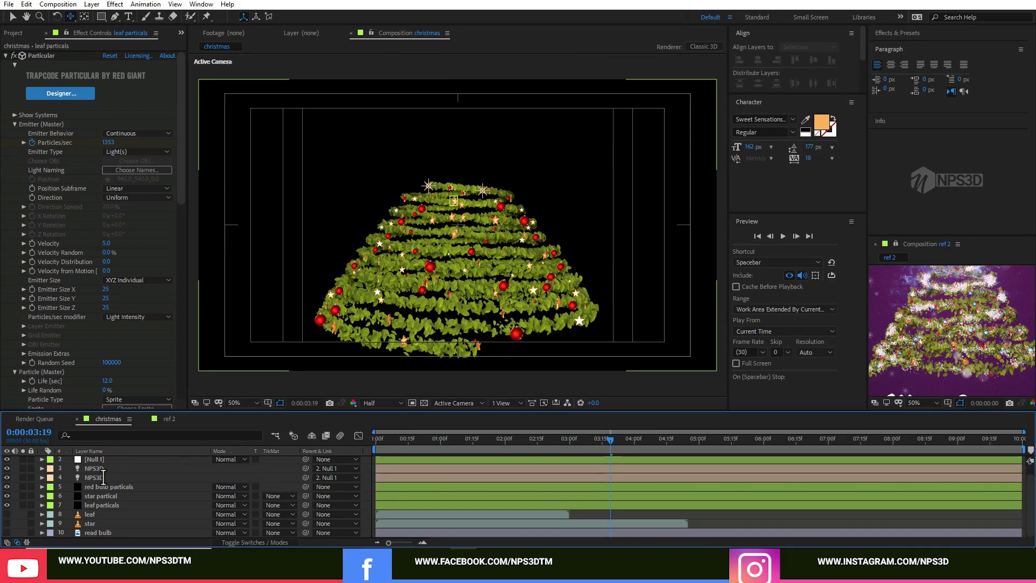
# - Duplicate the red bulb particals layer and rename the copy to orange bulb
pyautogui.click(120, 487)
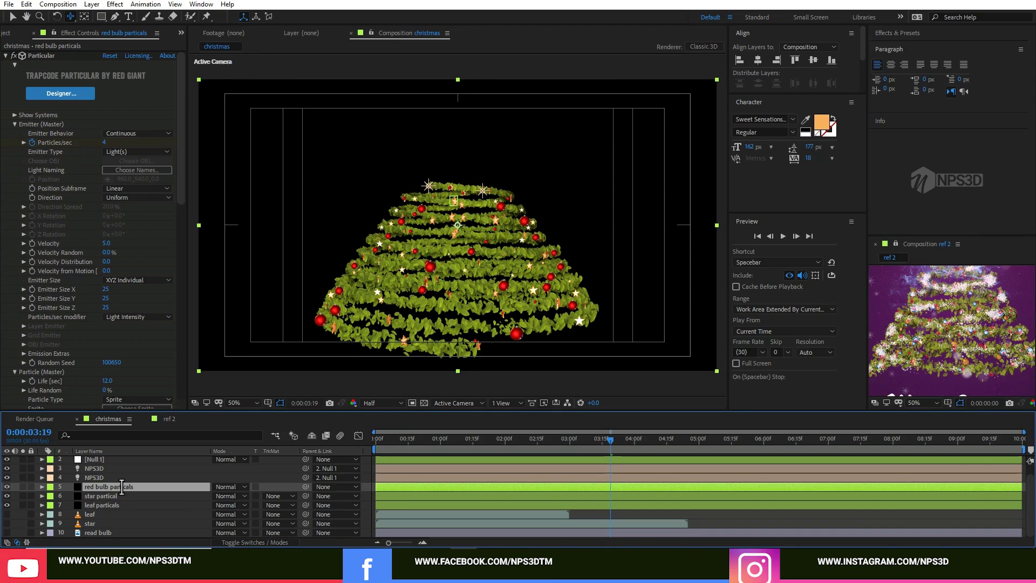
pyautogui.hotkey('ctrl', 'd')
pyautogui.press('Return')
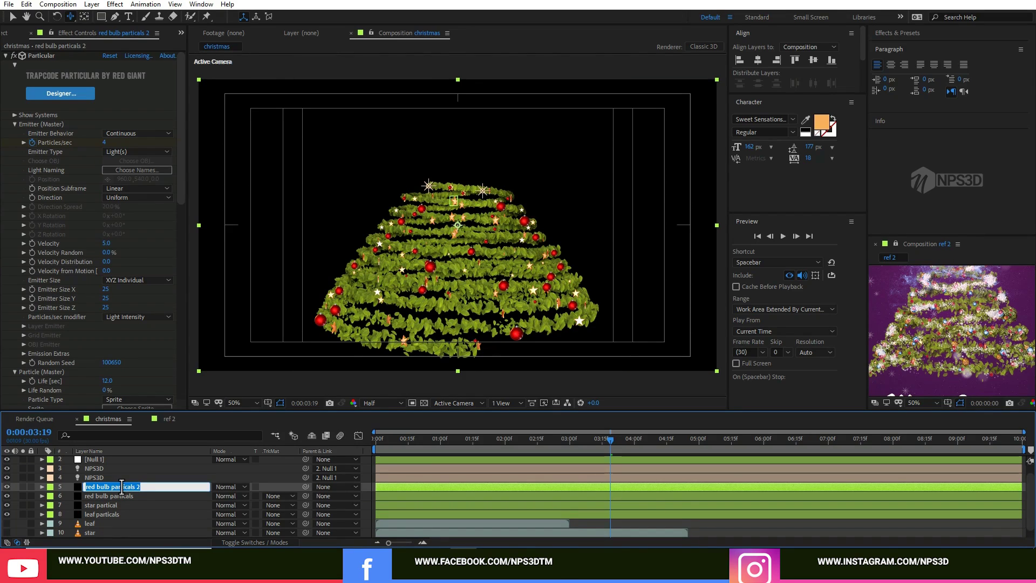
pyautogui.write('o')
pyautogui.write('range bulb')
pyautogui.press('Return')
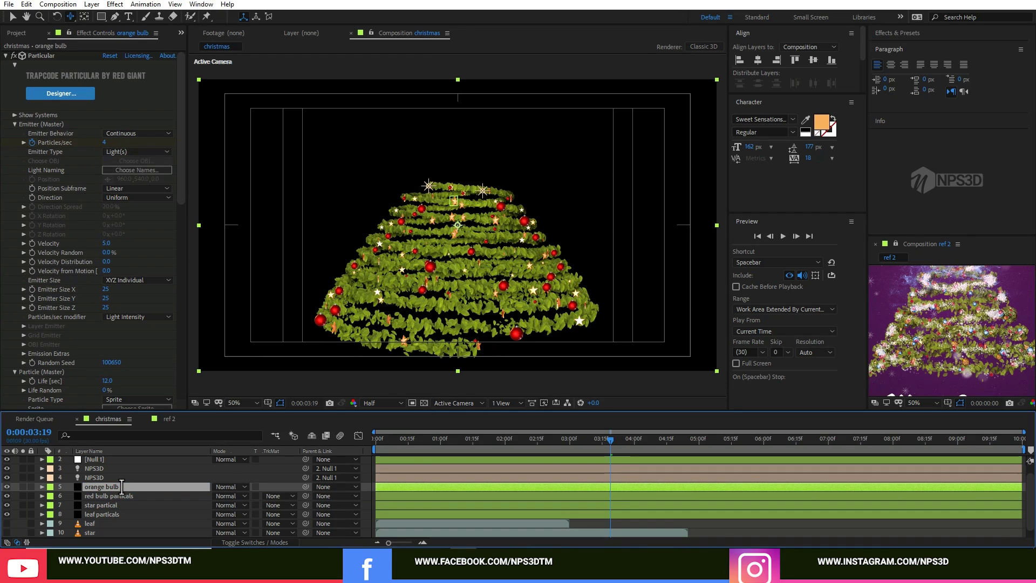
# - Assign the Holiday sprite Ornament 3 to the orange bulb layer and set its emitter Random Seed to 103190
pyautogui.scroll(-3, 33, 144)
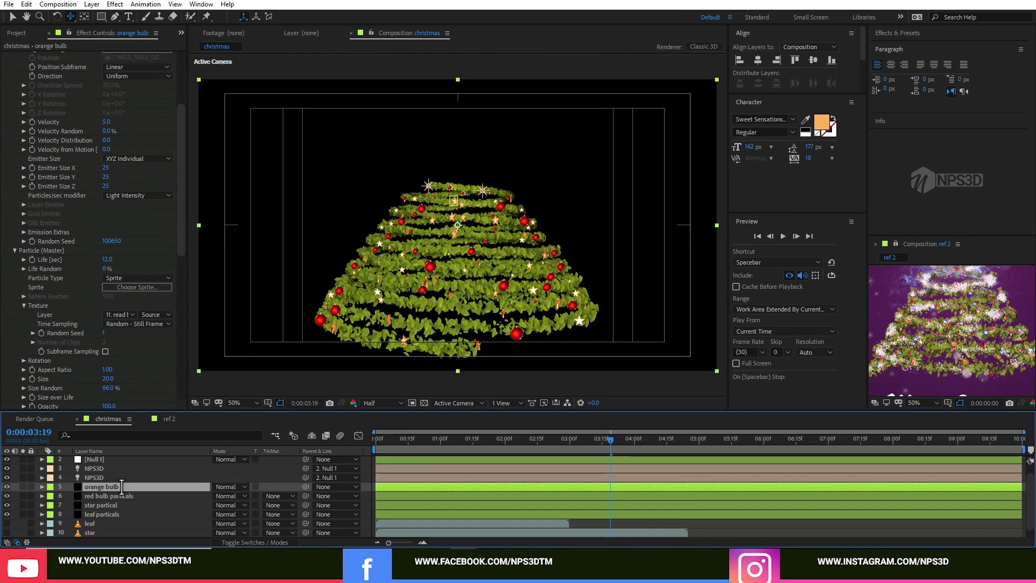
pyautogui.click(137, 287)
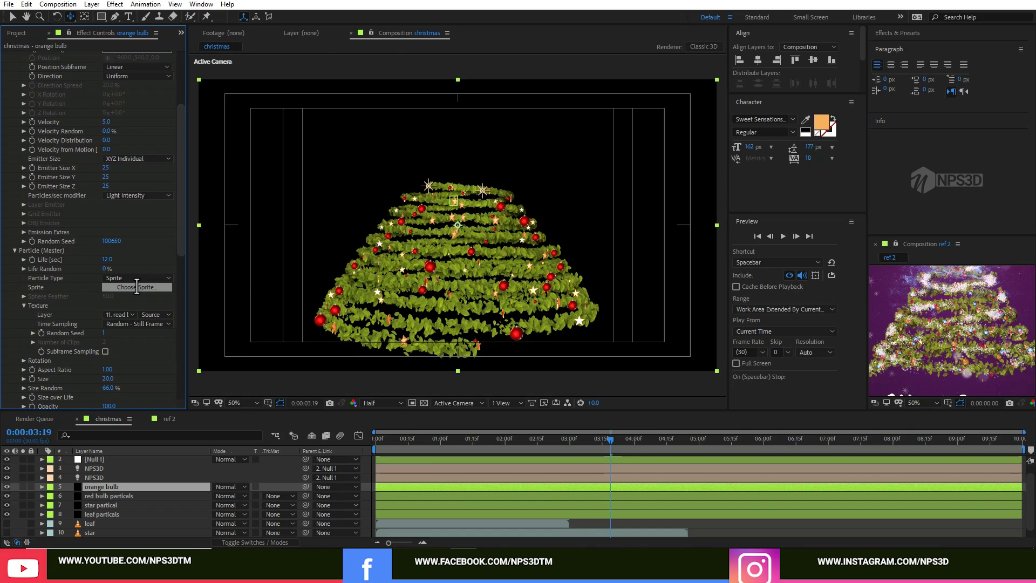
pyautogui.scroll(-15, 136, 286)
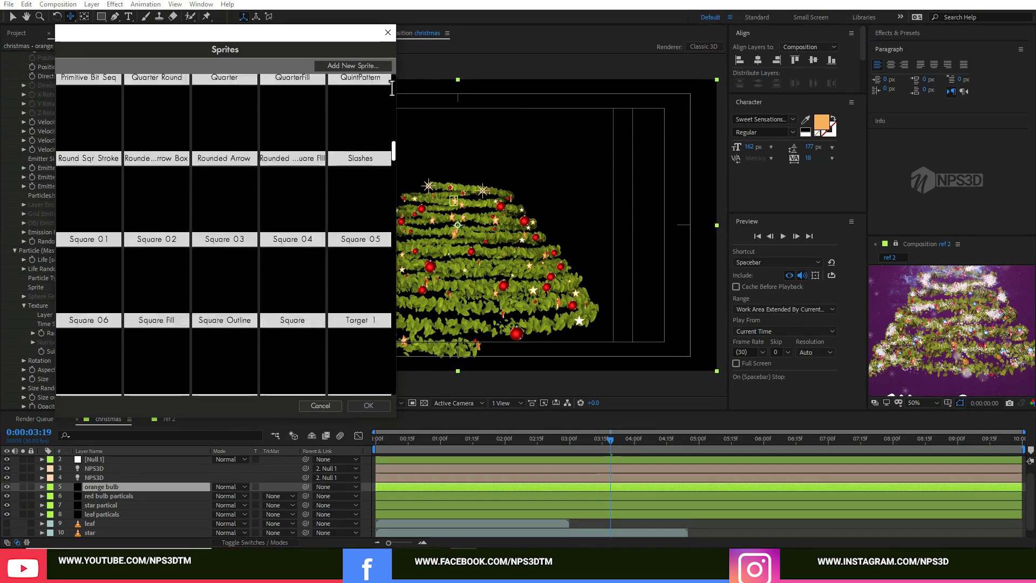
pyautogui.scroll(-15, 393, 88)
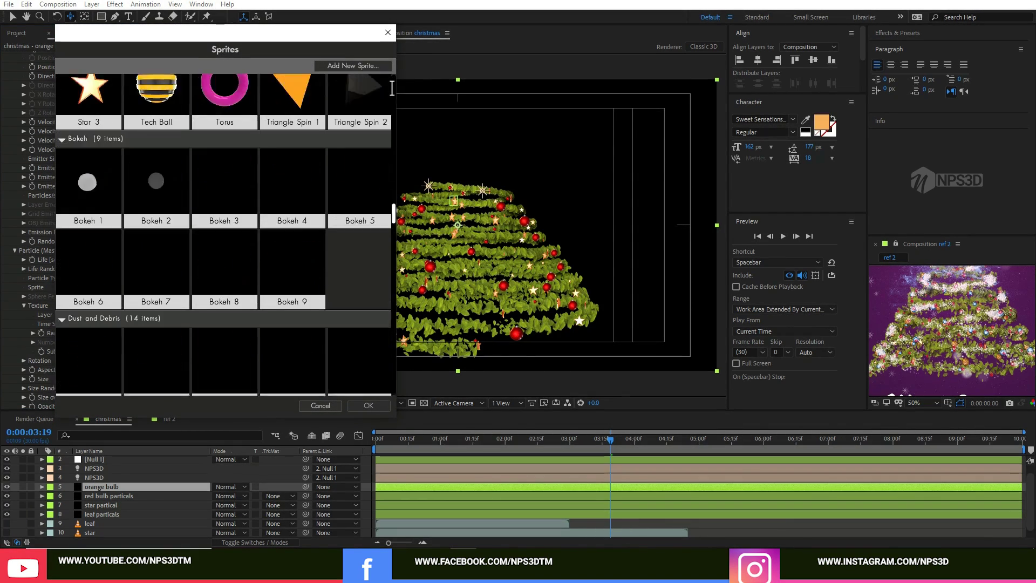
pyautogui.click(225, 148)
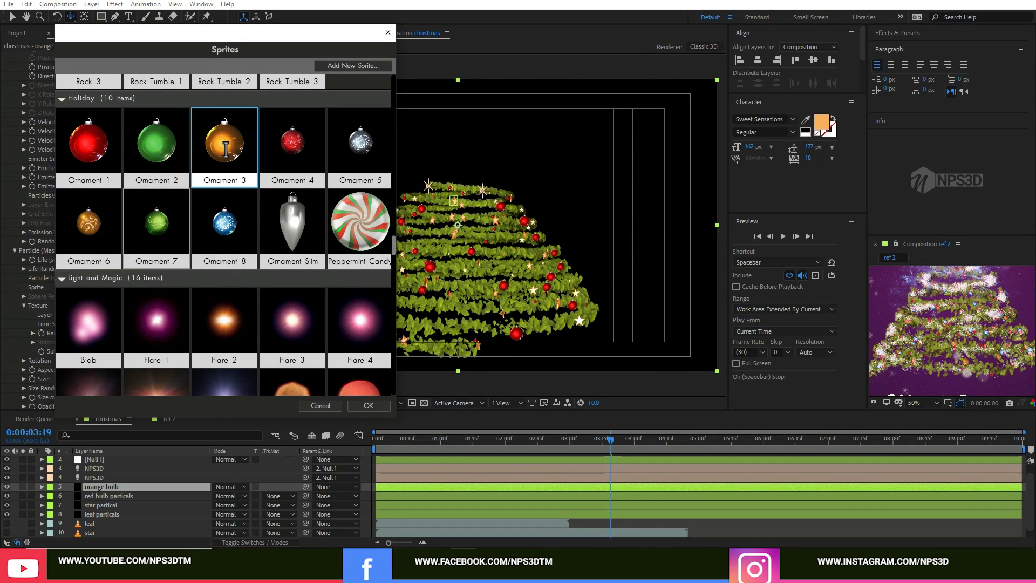
pyautogui.scroll(-6, 225, 150)
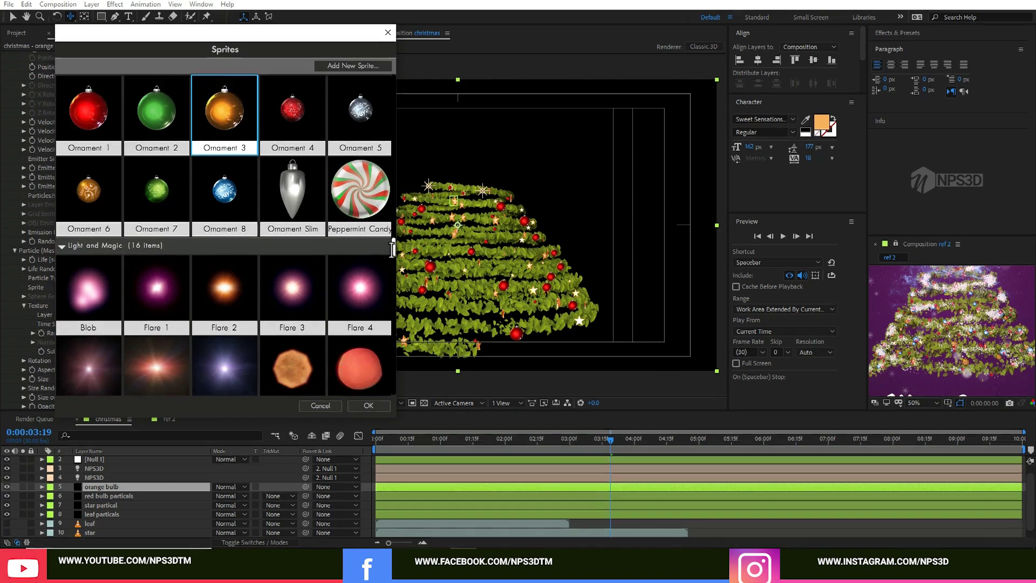
pyautogui.scroll(3, 226, 149)
pyautogui.click(365, 406)
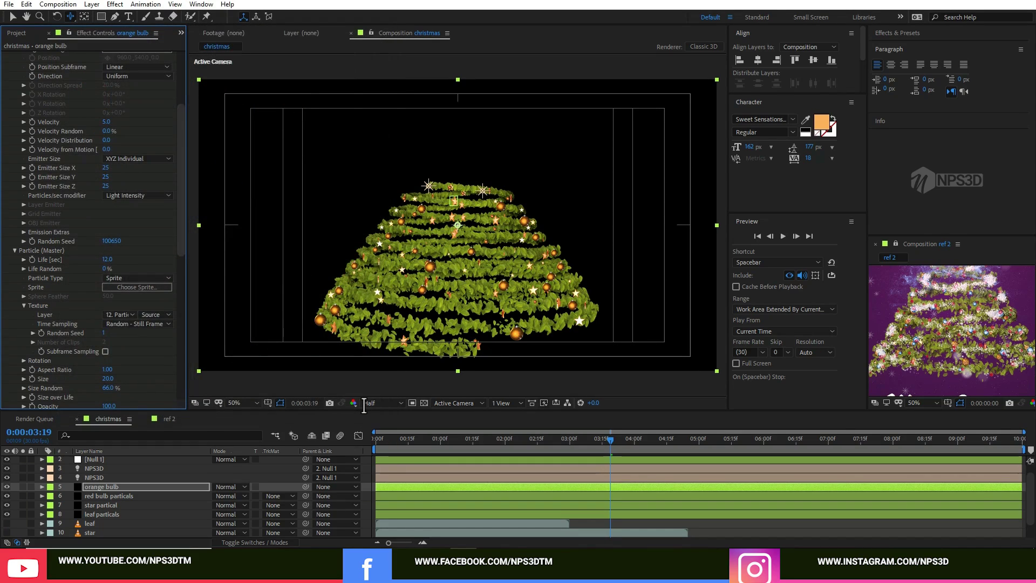
pyautogui.moveTo(113, 240); pyautogui.dragTo(110, 240)
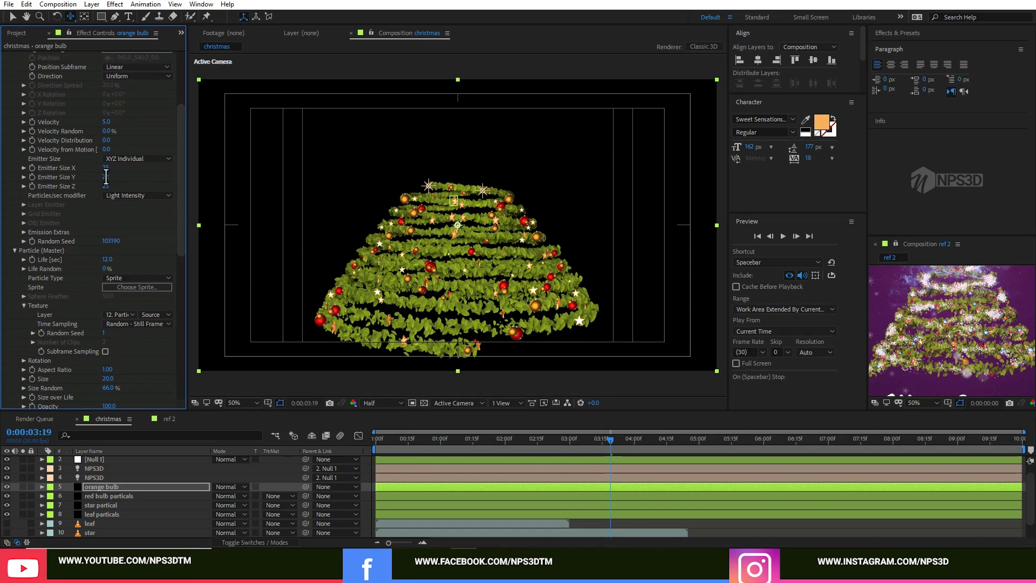
# - Set the orange bulb layer's Emitter Size to X 161, Y 22 and Z 68, and its Particles/sec modifier to None
pyautogui.moveTo(105, 167)
pyautogui.mouseDown()
pyautogui.moveTo(147, 167)
pyautogui.moveTo(119, 166)
pyautogui.mouseUp()
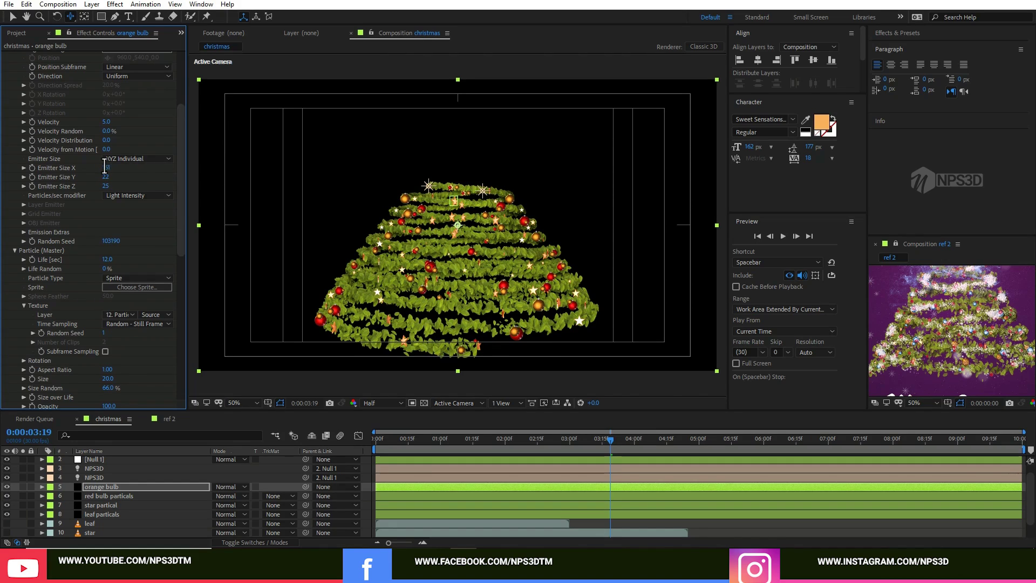
pyautogui.moveTo(105, 186); pyautogui.dragTo(127, 186)
pyautogui.click(132, 195)
pyautogui.click(132, 238)
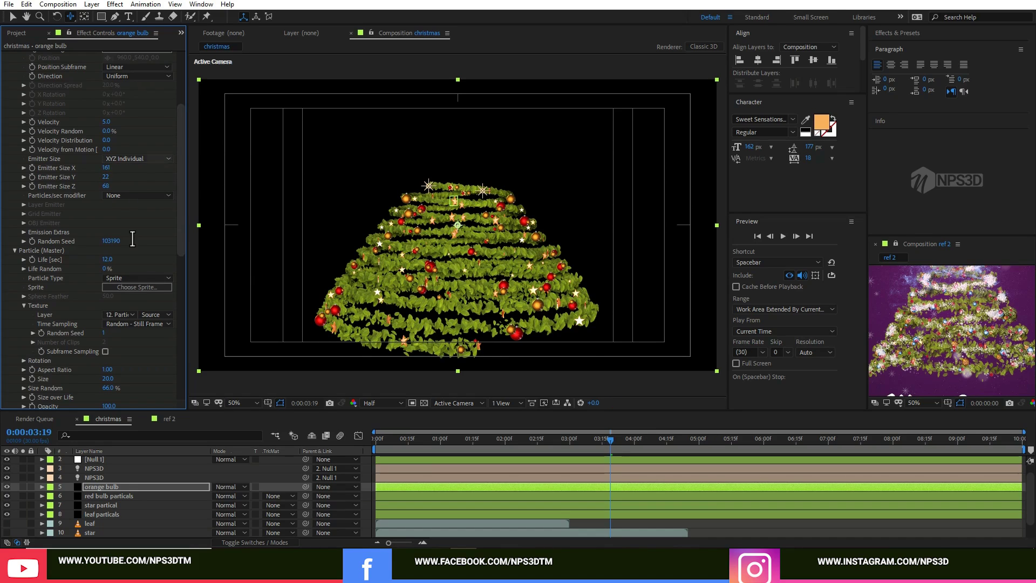
# - Check the bulb distribution at 0:00:04:14 and 0:00:05:07, and reveal the orange bulb layer's Particles/sec keyframes
pyautogui.scroll(3, 133, 238)
pyautogui.click(664, 444)
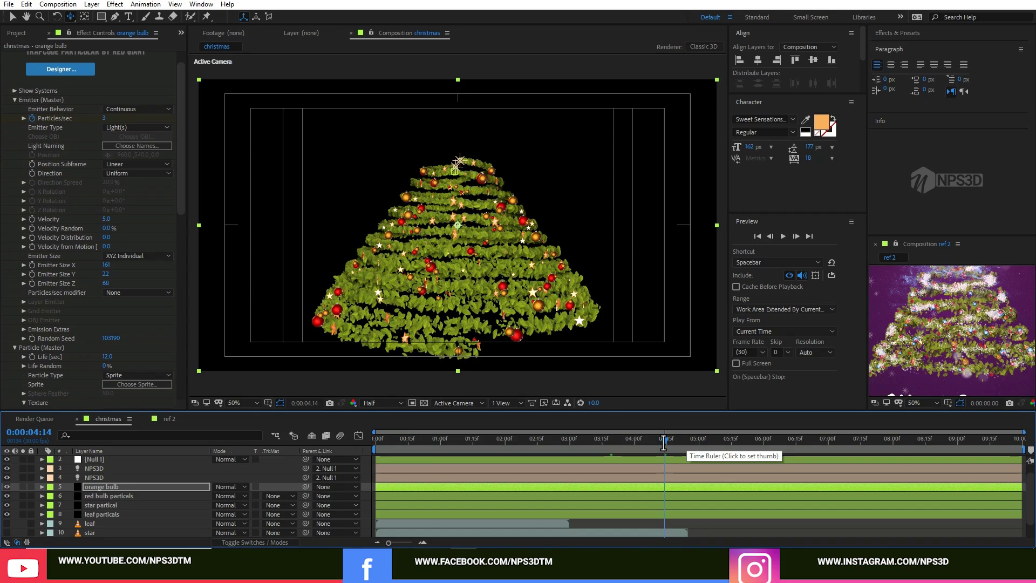
pyautogui.click(712, 440)
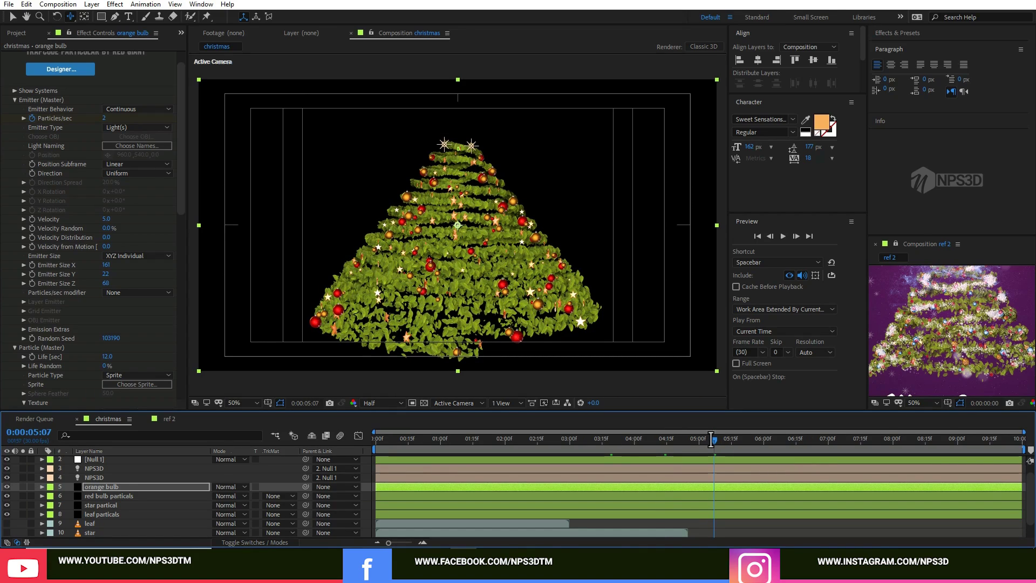
pyautogui.press('u')
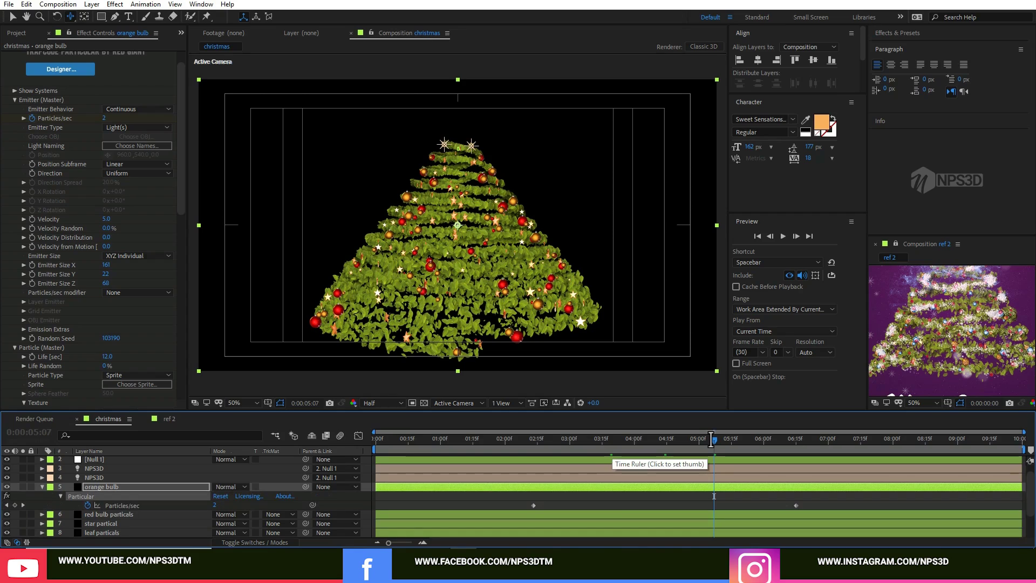
# - Set the orange bulb layer's Particles/sec keyframe at 0:00:02:13 to 12 and check the bulbs at 0:00:07:04
pyautogui.press('j')
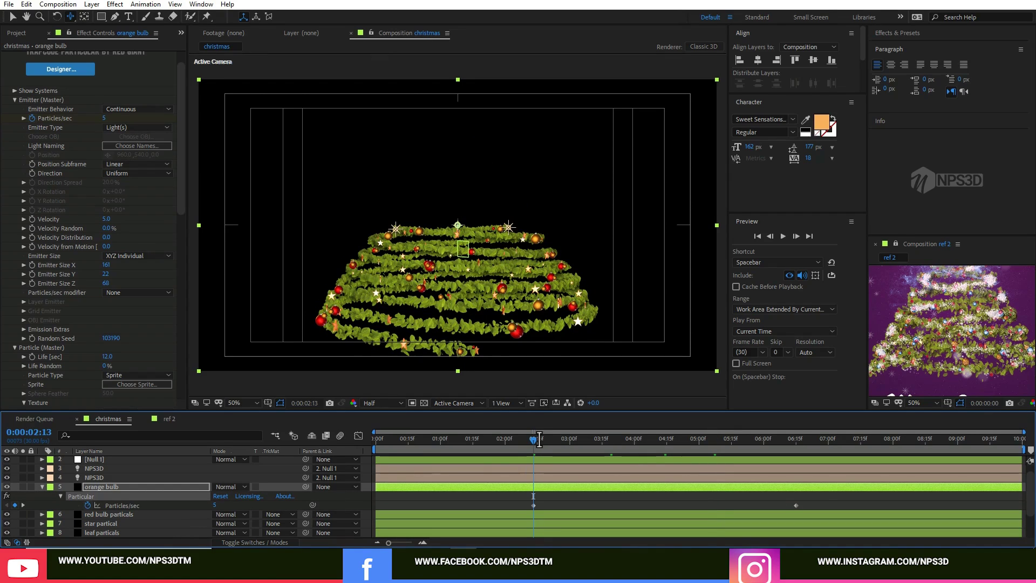
pyautogui.click(106, 118)
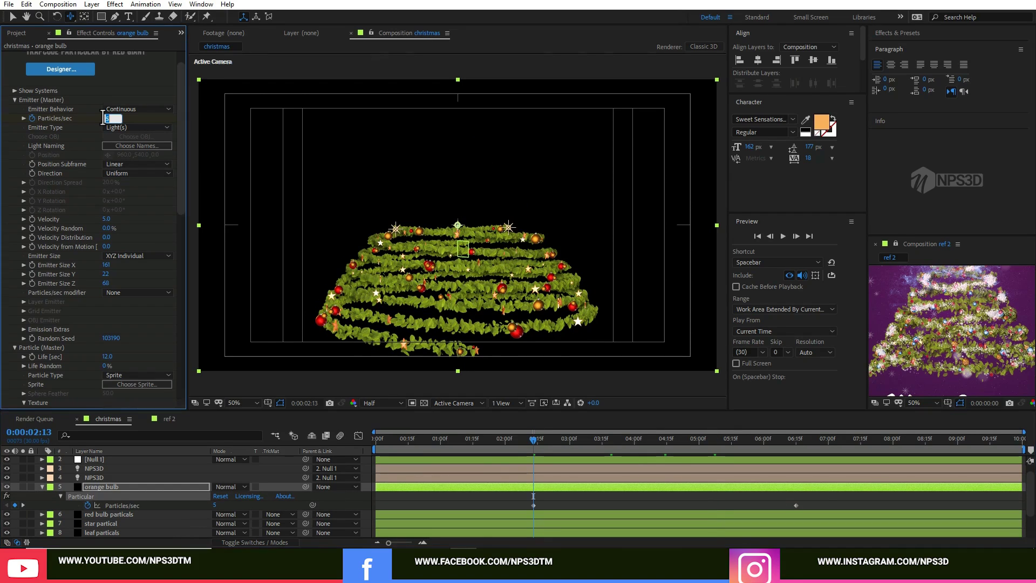
pyautogui.write('12')
pyautogui.press('Return')
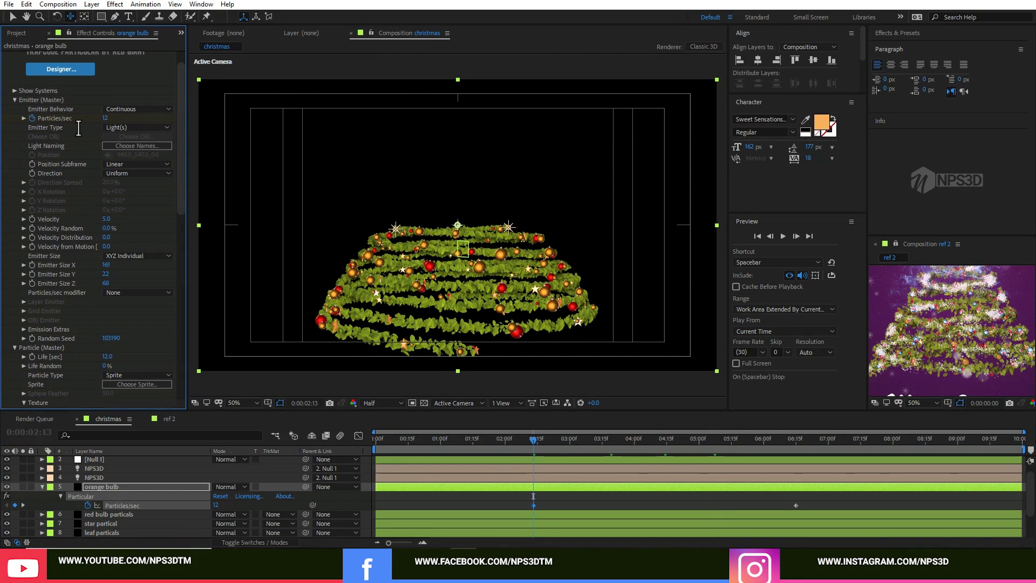
pyautogui.click(730, 444)
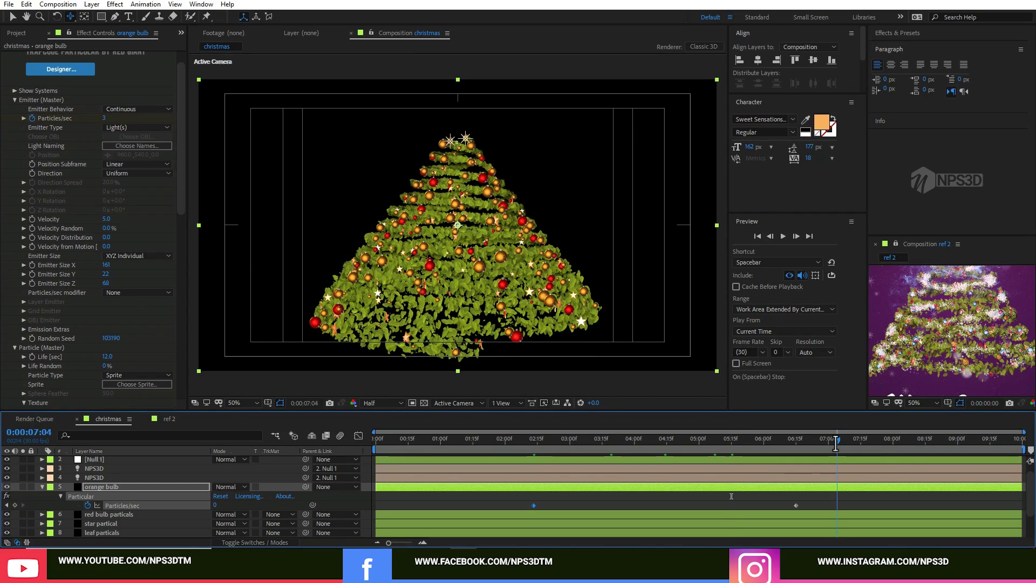
pyautogui.click(836, 442)
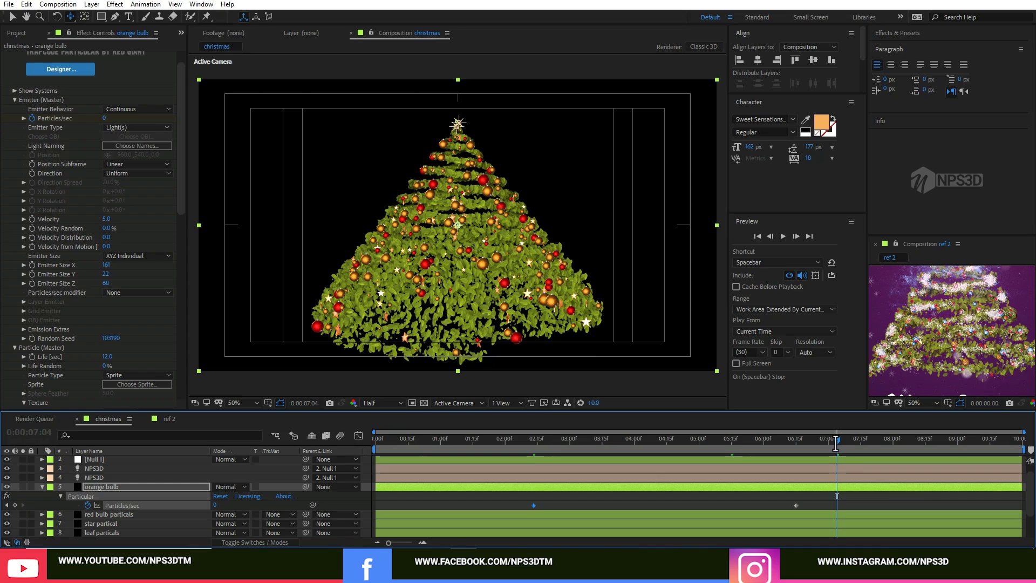
# - Duplicate the leaf particals layer and rename the copy to snow
pyautogui.click(43, 486)
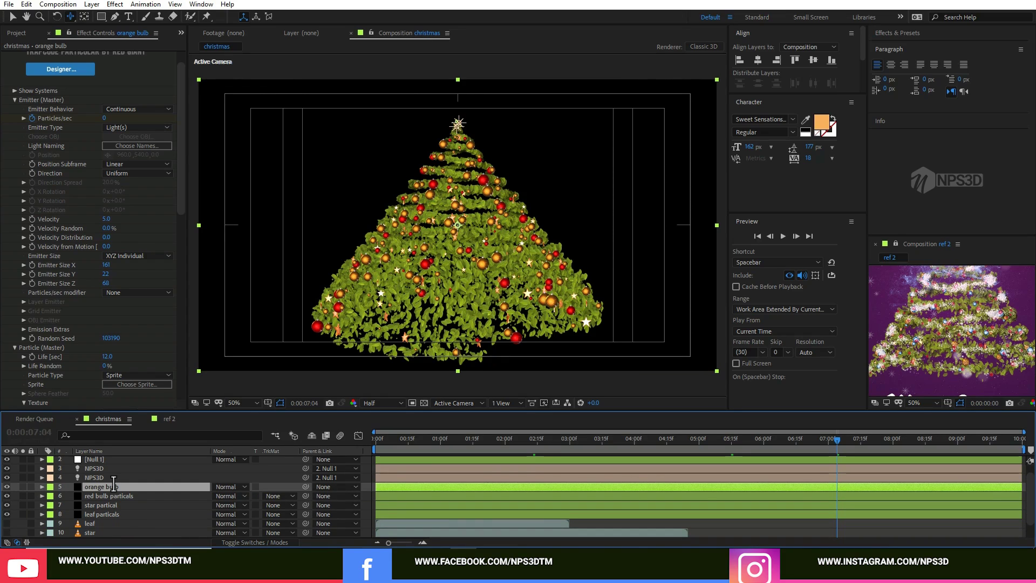
pyautogui.click(99, 514)
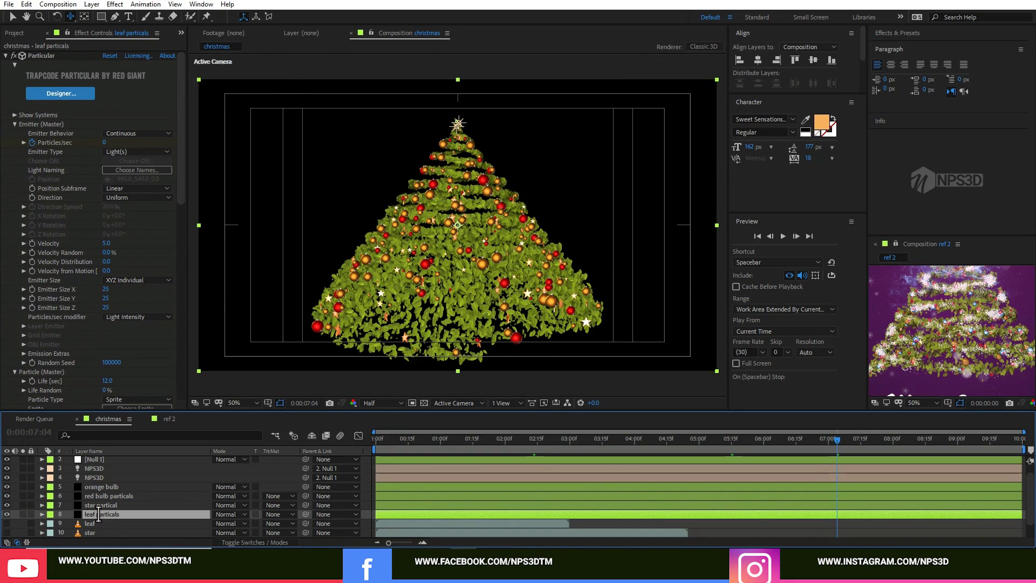
pyautogui.hotkey('ctrl', 'd')
pyautogui.press('Return')
pyautogui.write('sn')
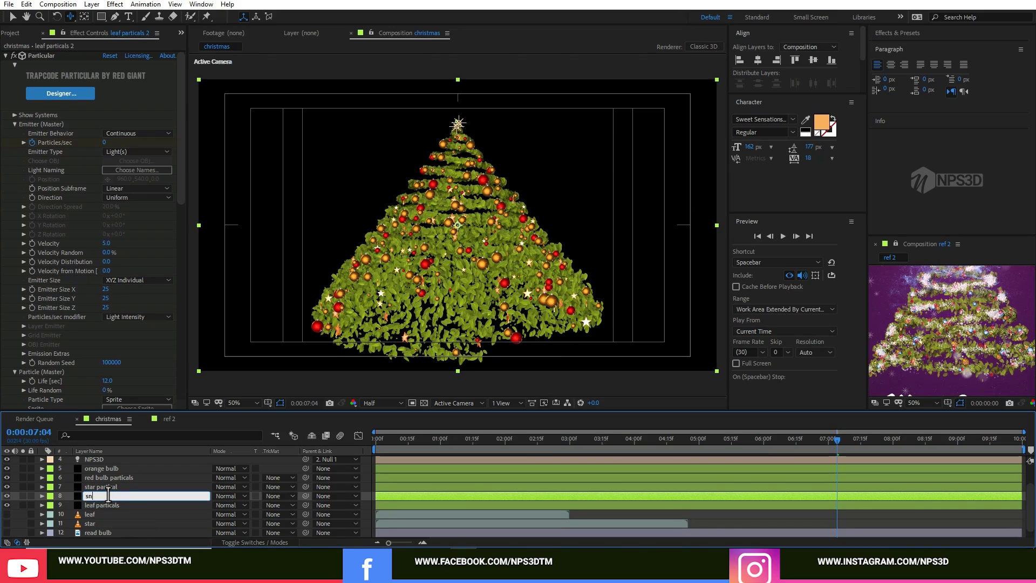
pyautogui.write('ow')
pyautogui.press('Return')
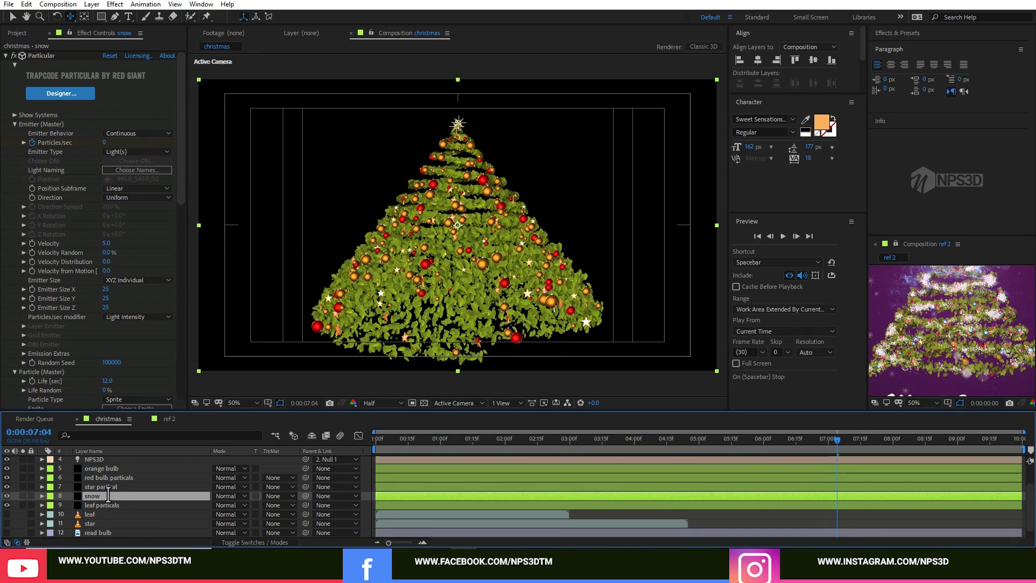
# - Change the snow layer's Particle Type to Cloudlet and set the particle Size to 1.0
pyautogui.click(119, 302)
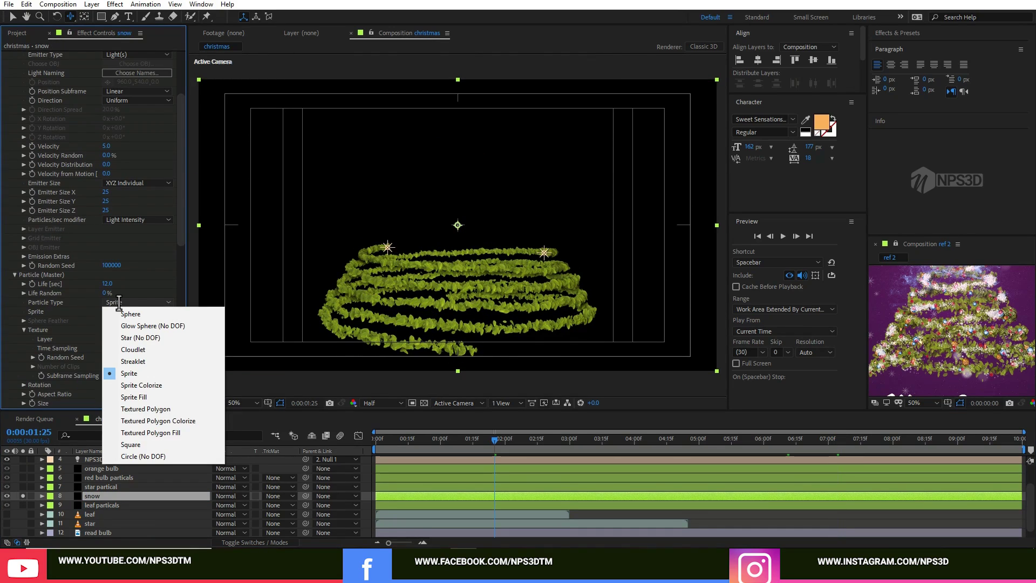
pyautogui.click(119, 303)
pyautogui.click(109, 302)
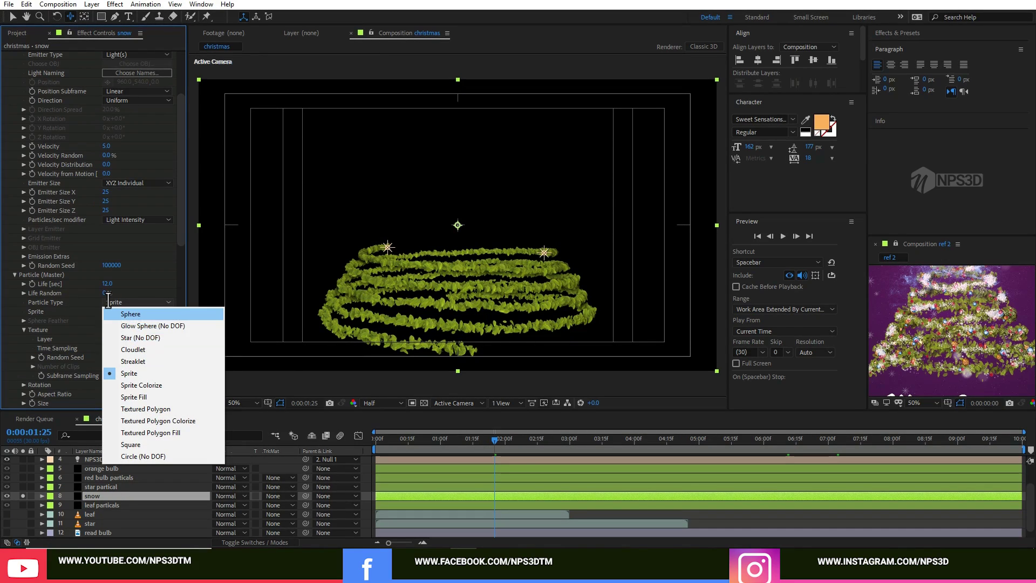
pyautogui.click(142, 349)
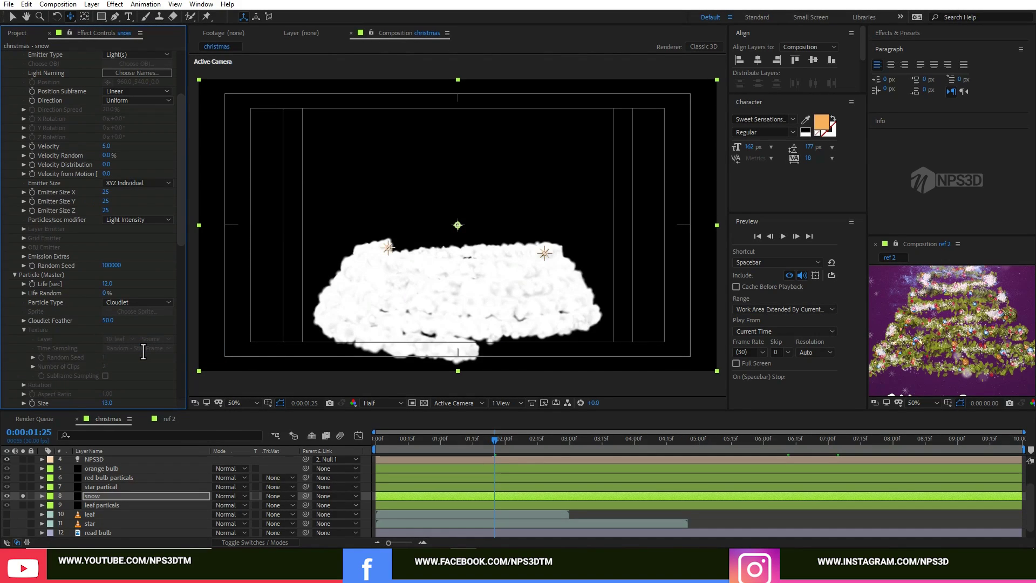
pyautogui.scroll(-5, 143, 351)
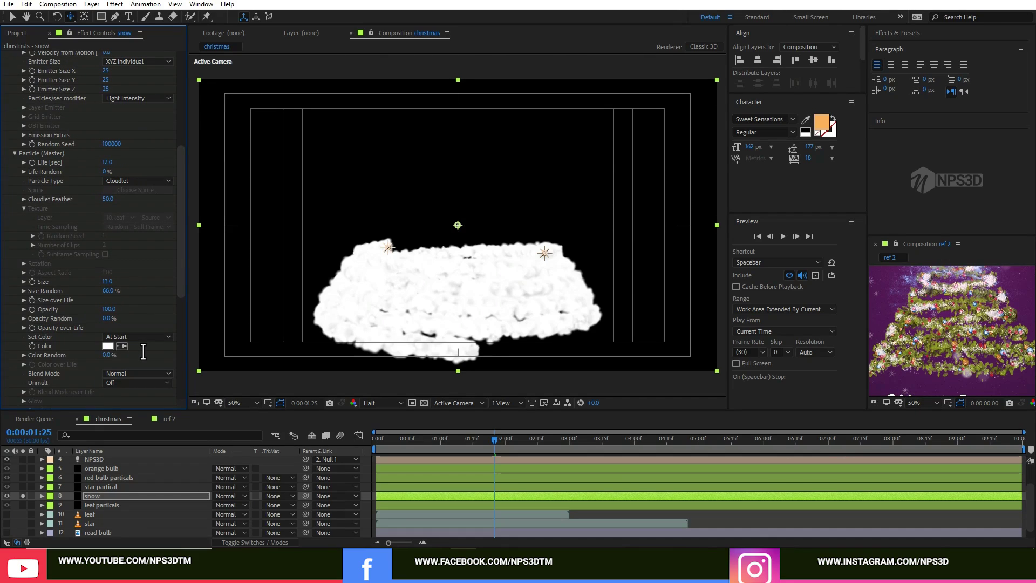
pyautogui.moveTo(108, 283); pyautogui.dragTo(108, 283)
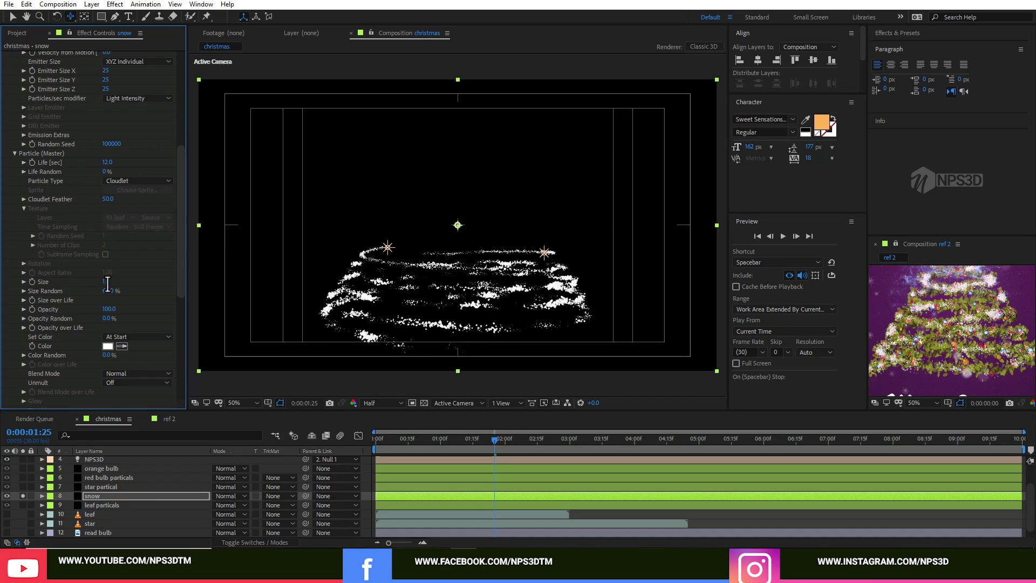
# - Turn off the snow layer's solo and check it on the full tree at 0:00:03:00, 0:00:04:14 and 0:00:06:19
pyautogui.click(22, 496)
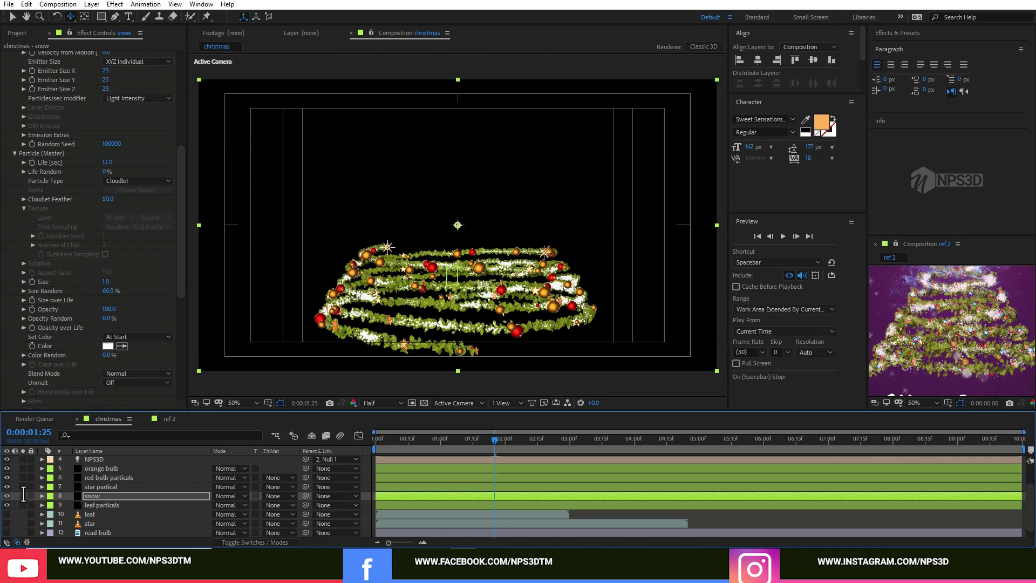
pyautogui.click(569, 441)
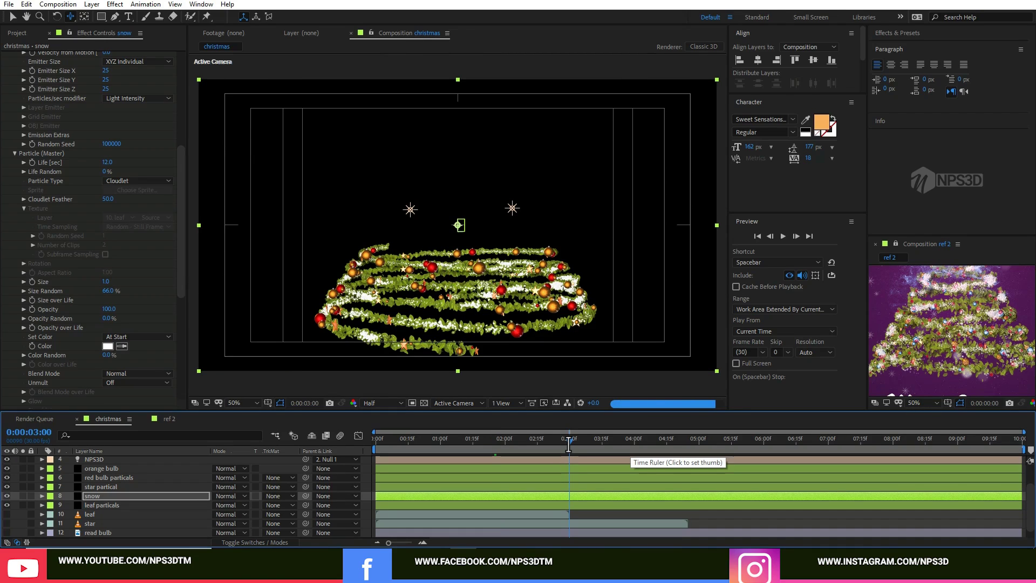
pyautogui.click(771, 441)
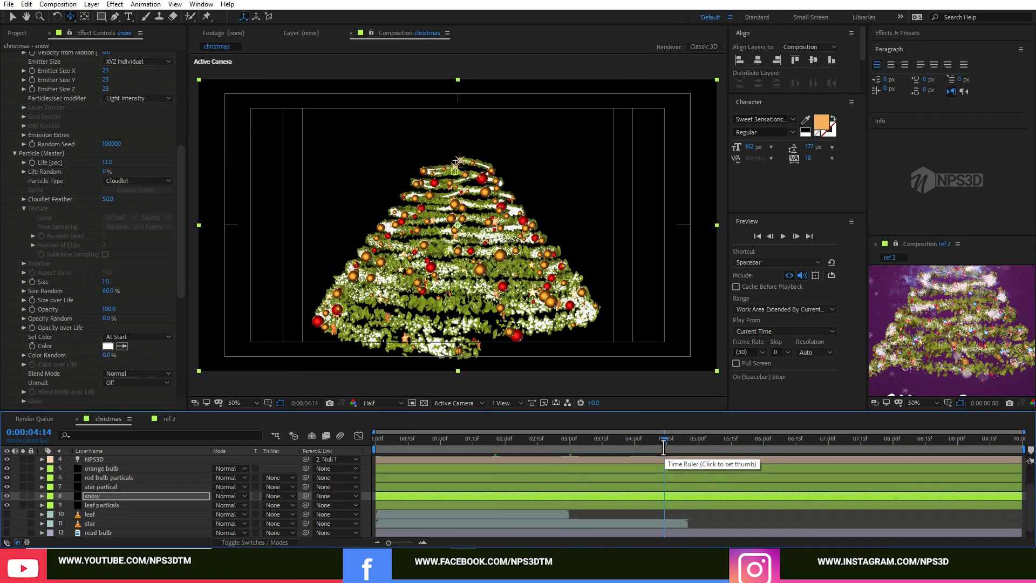
pyautogui.click(804, 441)
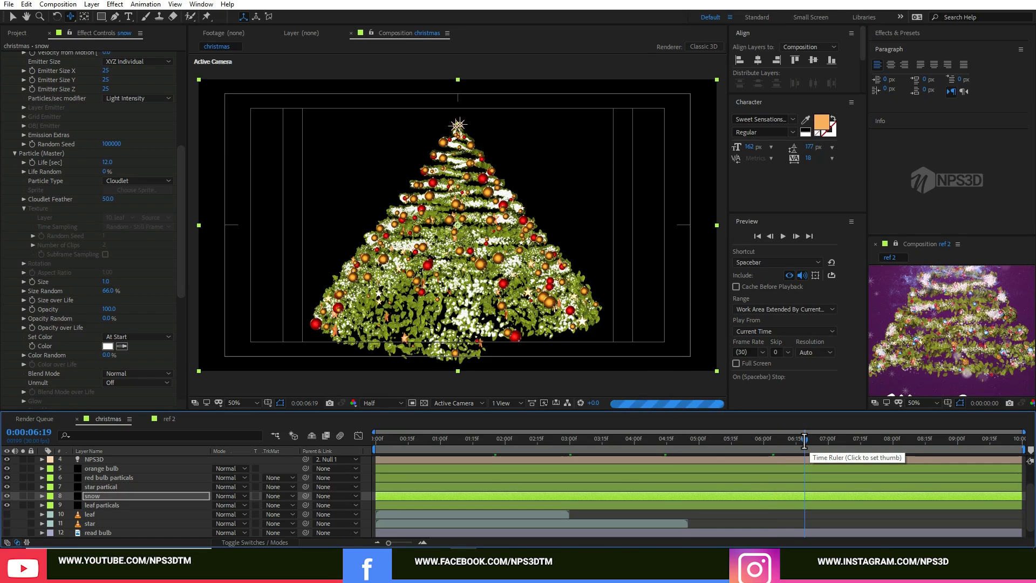
# - Set the snow layer's Shadowlet Color Strength to 99, Opacity to 10, Adjust Size to 94 and Adjust Distance to 52
pyautogui.click(22, 496)
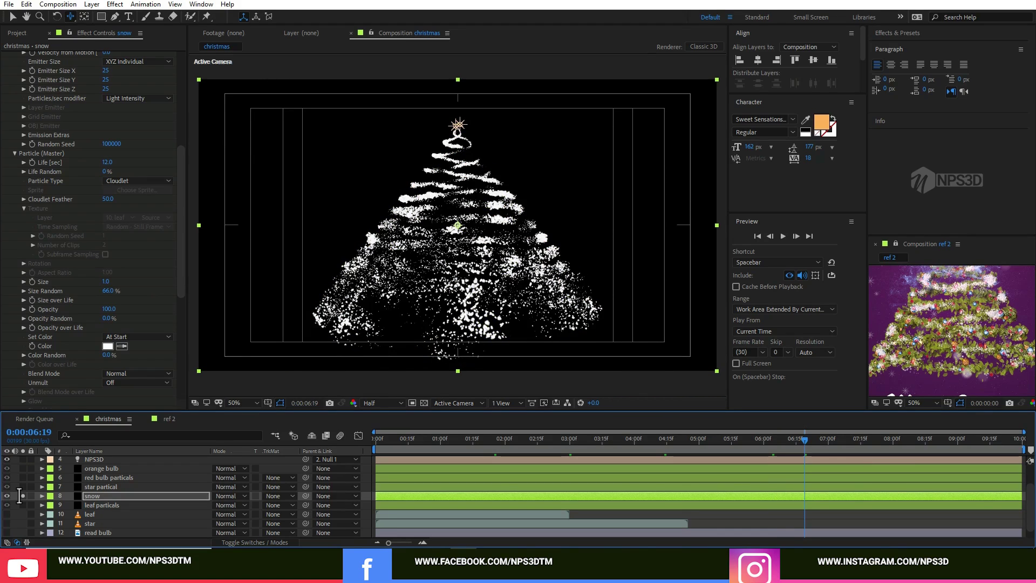
pyautogui.scroll(-6, 92, 216)
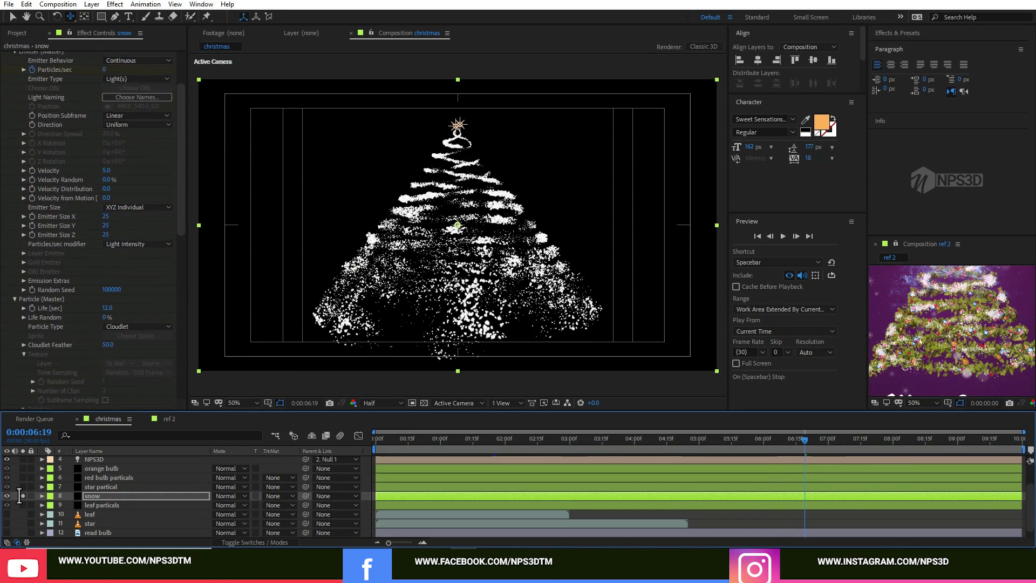
pyautogui.scroll(-2, 92, 216)
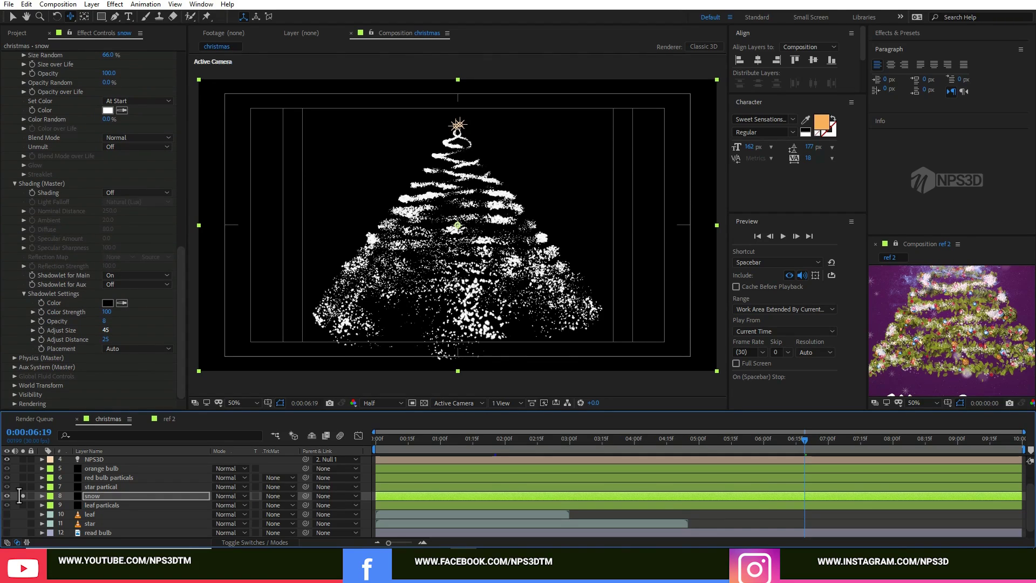
pyautogui.click(105, 330)
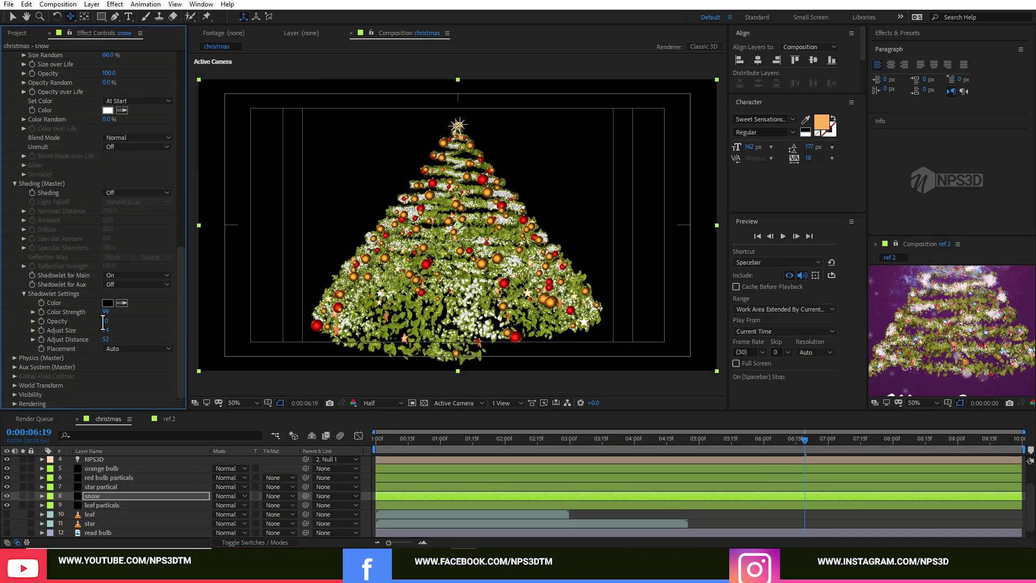
pyautogui.moveTo(951, 308); pyautogui.dragTo(956, 370)
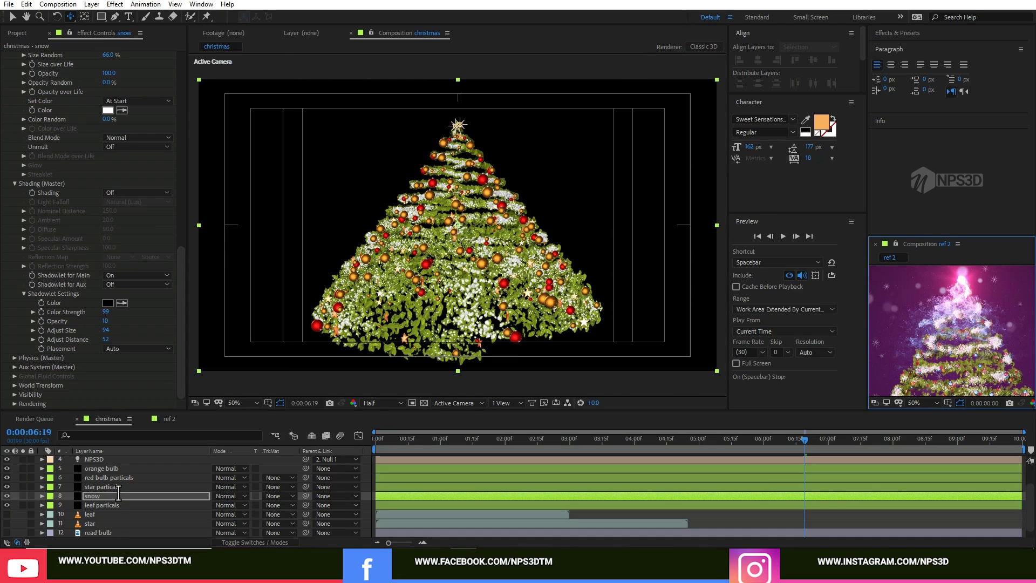
# - Duplicate the leaf particals layer, rename the copy to magic trail, and move it above the orange bulb layer
pyautogui.click(107, 505)
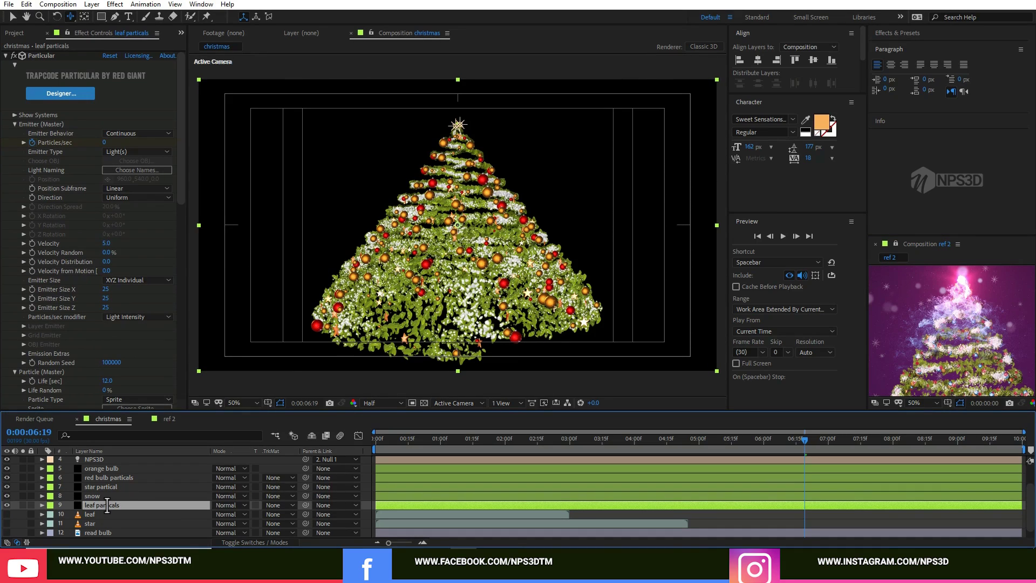
pyautogui.scroll(-1, 105, 501)
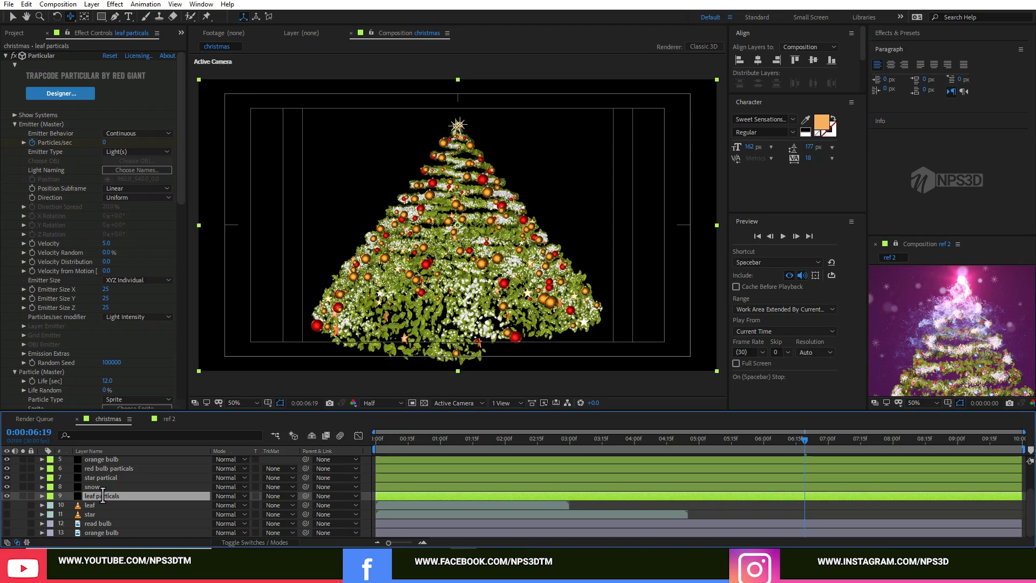
pyautogui.hotkey('ctrl', 'd')
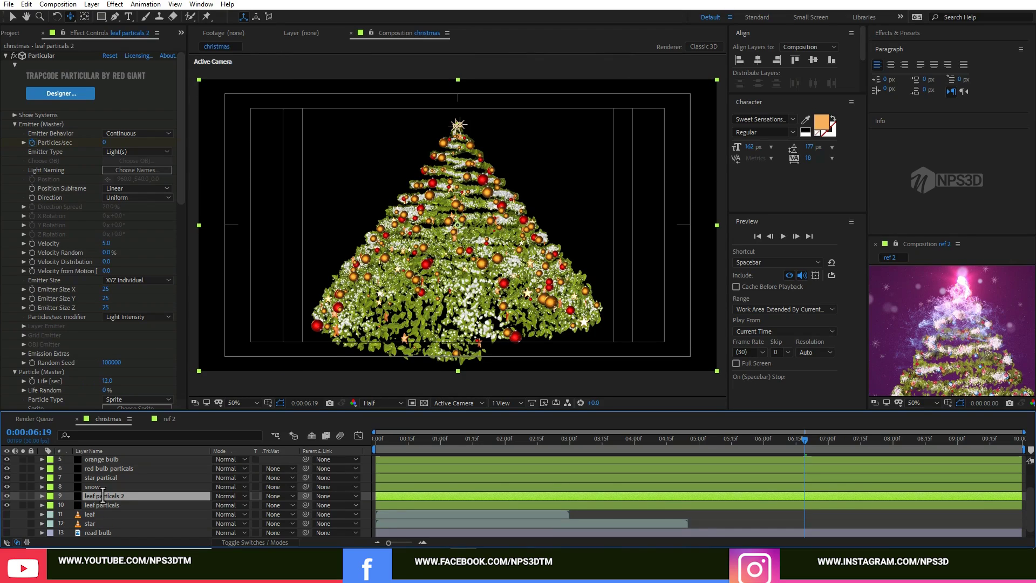
pyautogui.press('Return')
pyautogui.write('magic trail')
pyautogui.press('Return')
pyautogui.moveTo(103, 495); pyautogui.dragTo(111, 494)
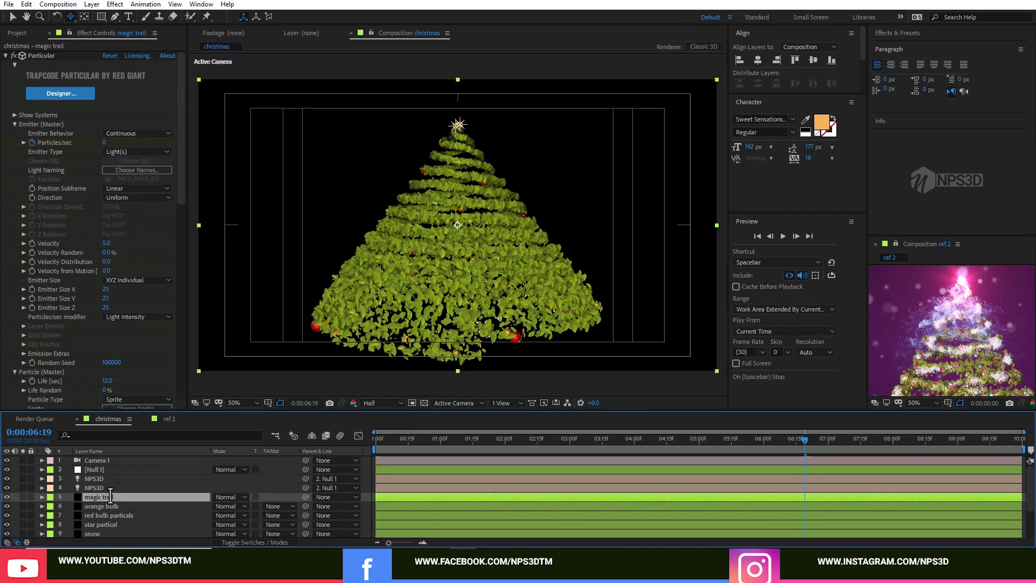
# - Set the magic trail layer's Particles/sec keyframe at 0:00:02:13 to 120
pyautogui.press('u')
pyautogui.click(530, 442)
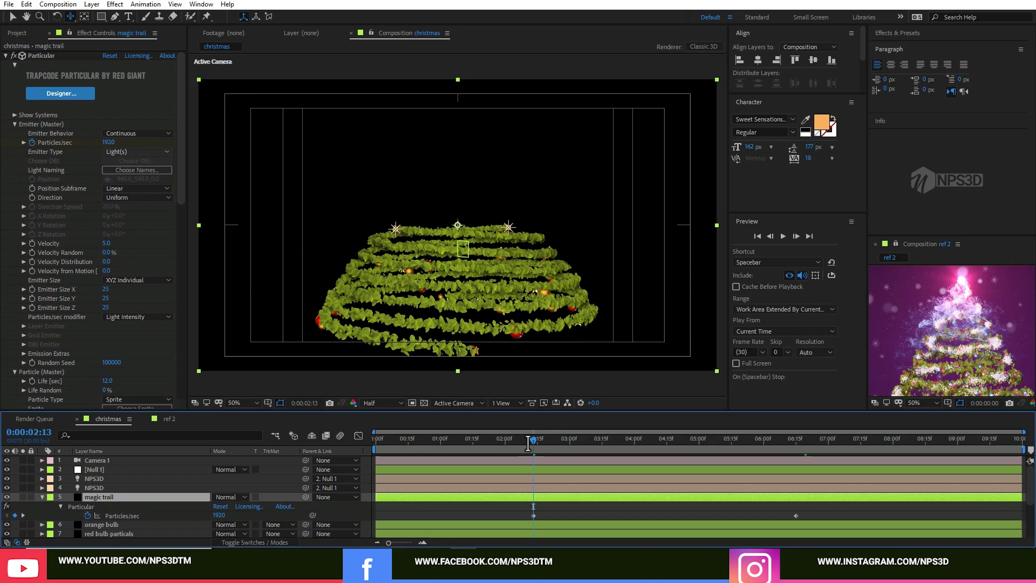
pyautogui.click(107, 143)
pyautogui.write('270')
pyautogui.press('Return')
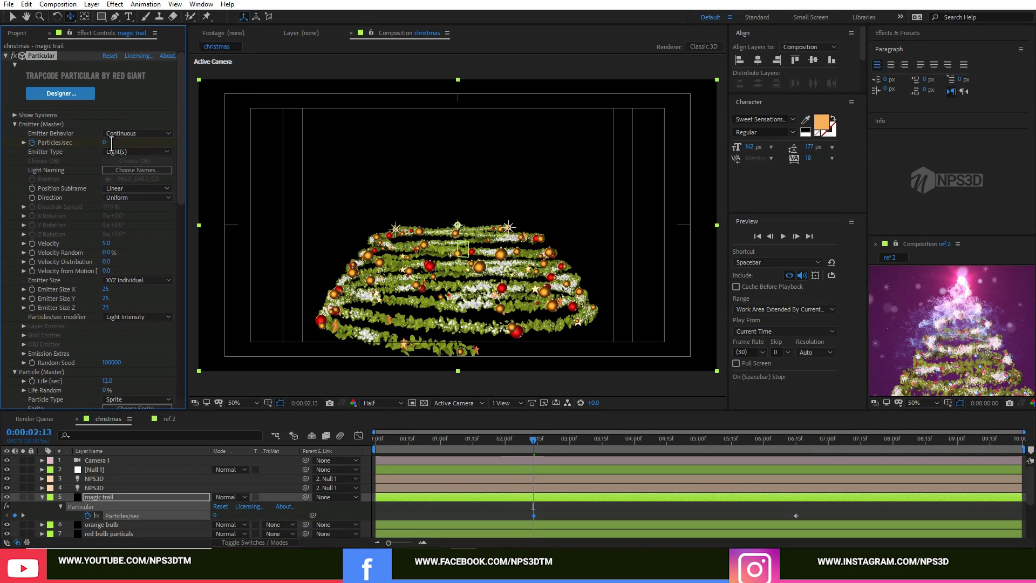
pyautogui.click(111, 143)
pyautogui.write('120')
pyautogui.press('Return')
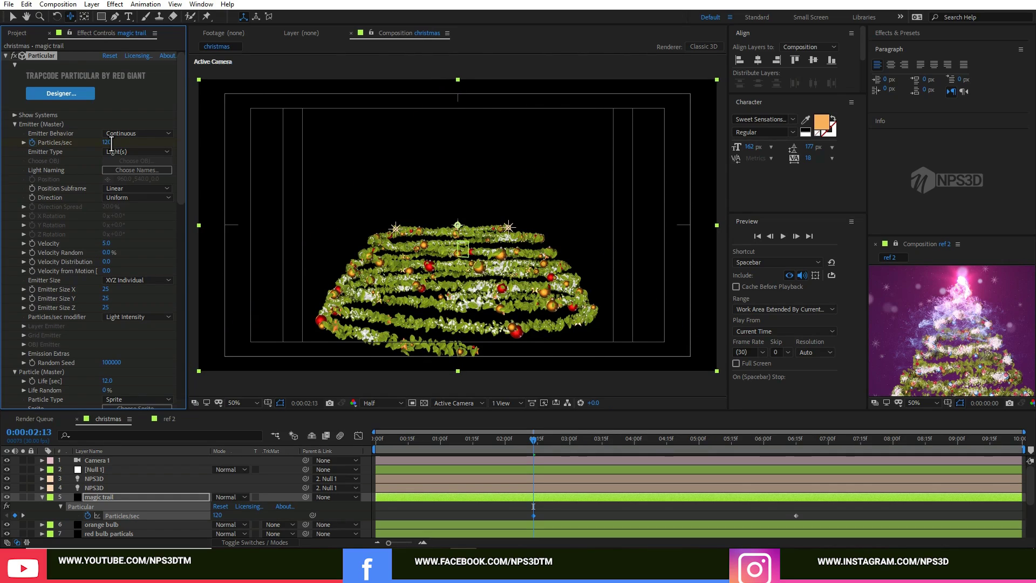
# - Compare the magic trail particles in isolation with the full tree by toggling the layer's solo
pyautogui.click(22, 497)
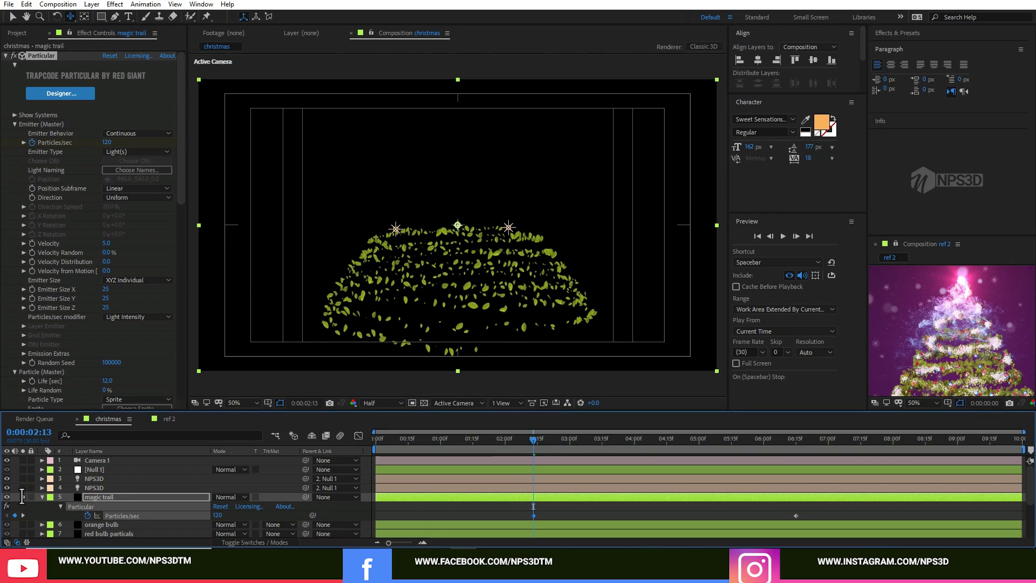
pyautogui.click(22, 497)
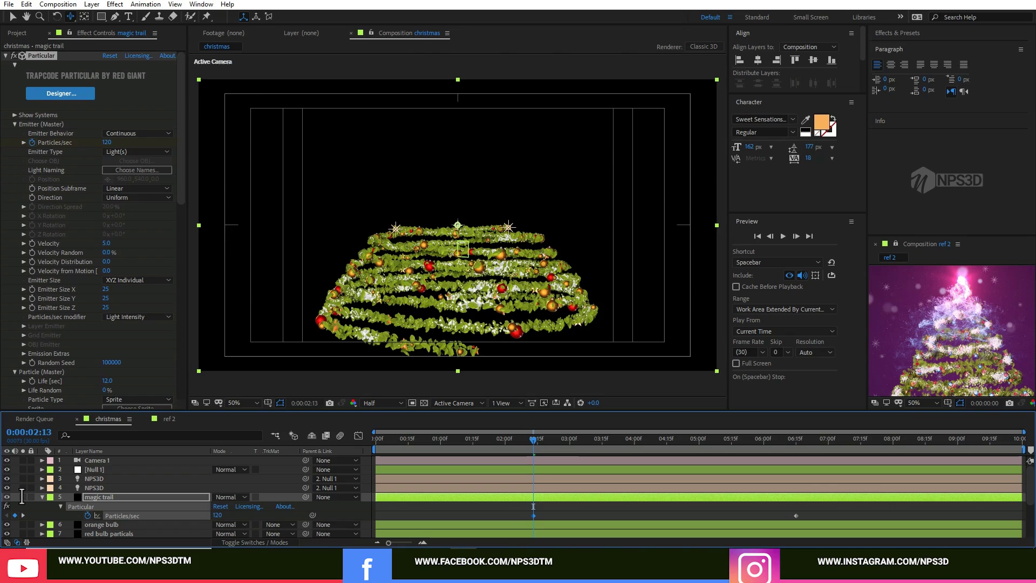
pyautogui.click(22, 497)
pyautogui.click(23, 497)
# - Set the magic trail layer's Shadowlet Adjust Size to 78 and Adjust Distance to 45
pyautogui.scroll(-6, 89, 237)
pyautogui.scroll(1, 89, 227)
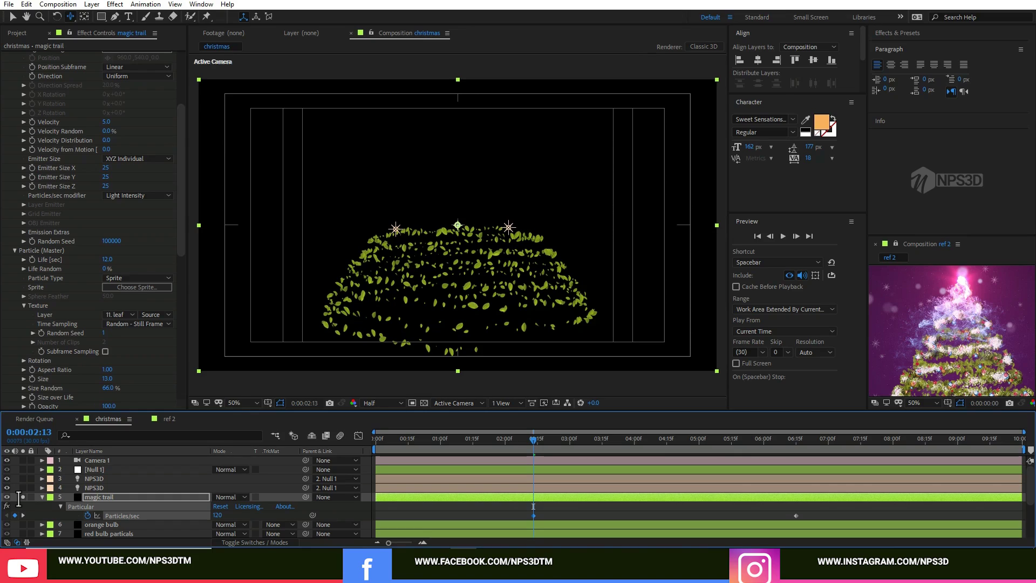
pyautogui.scroll(-3, 108, 316)
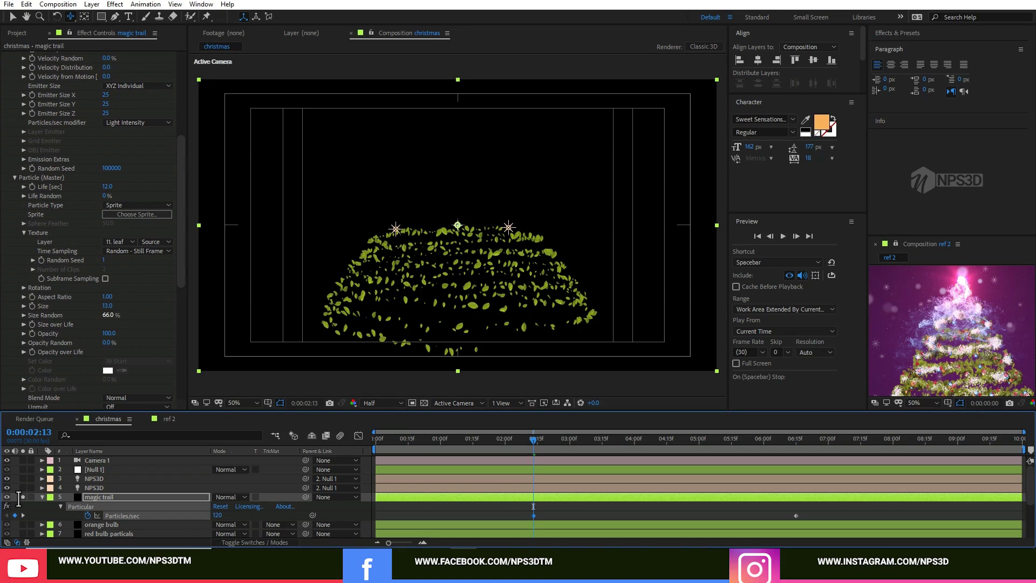
pyautogui.scroll(1, 108, 324)
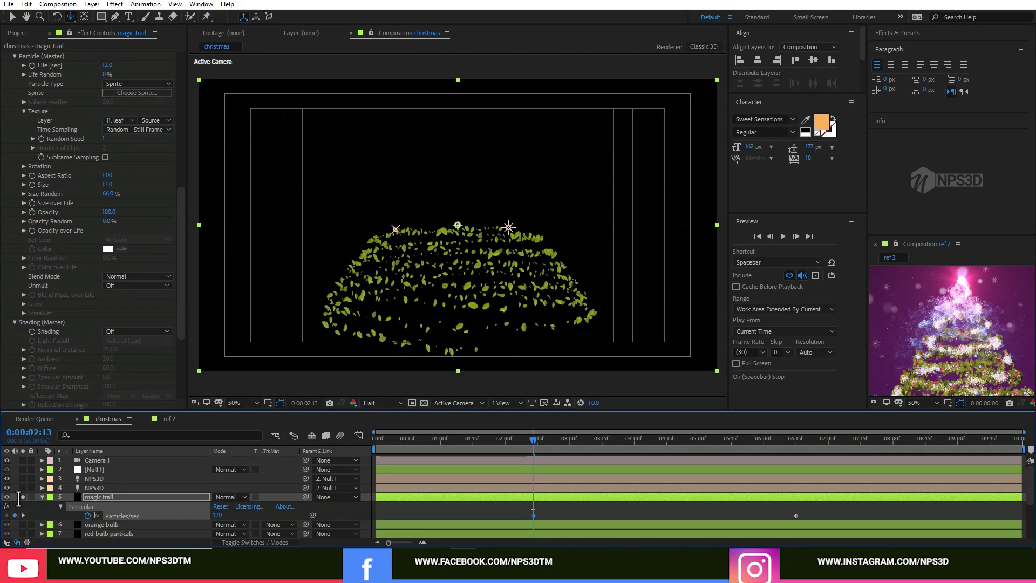
pyautogui.scroll(-10, 97, 324)
pyautogui.click(109, 373)
pyautogui.write('78')
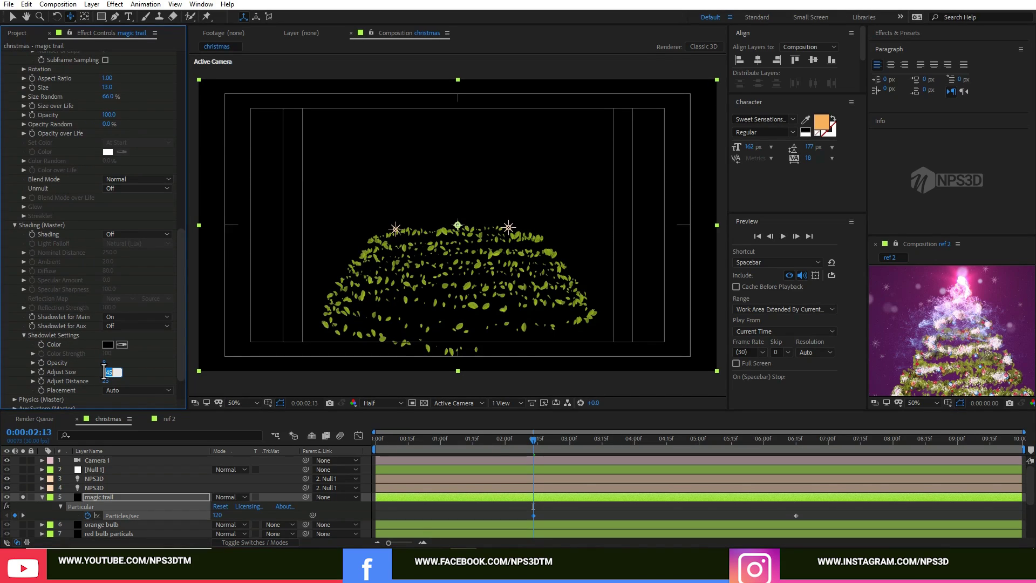
pyautogui.press('Tab')
pyautogui.write('45')
pyautogui.press('Return')
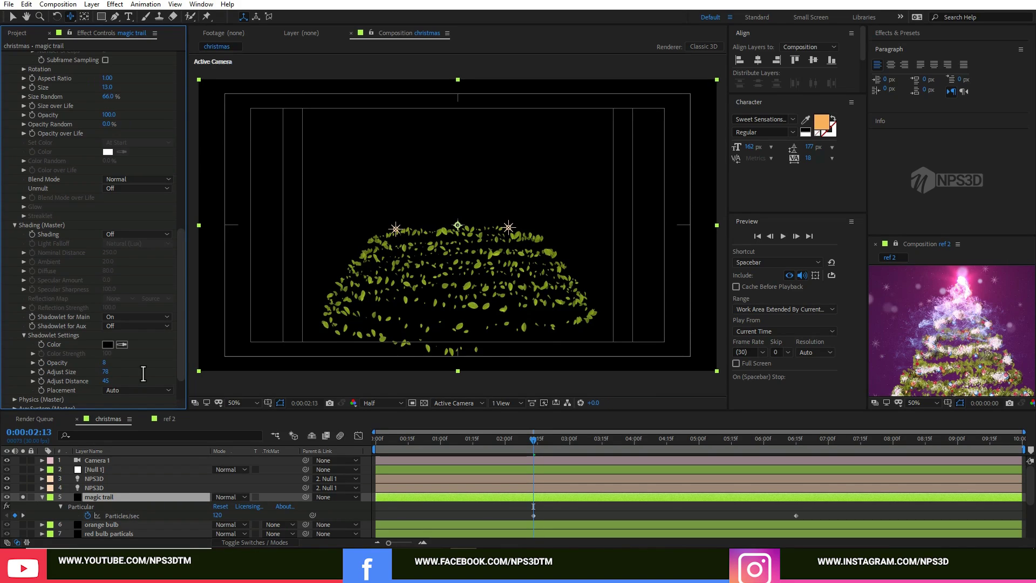
# - Unsolo the magic trail layer, save the project, and compare the tree at 0:00:05:12 with that layer hidden and shown
pyautogui.click(21, 497)
pyautogui.hotkey('ctrl', 's')
pyautogui.click(723, 446)
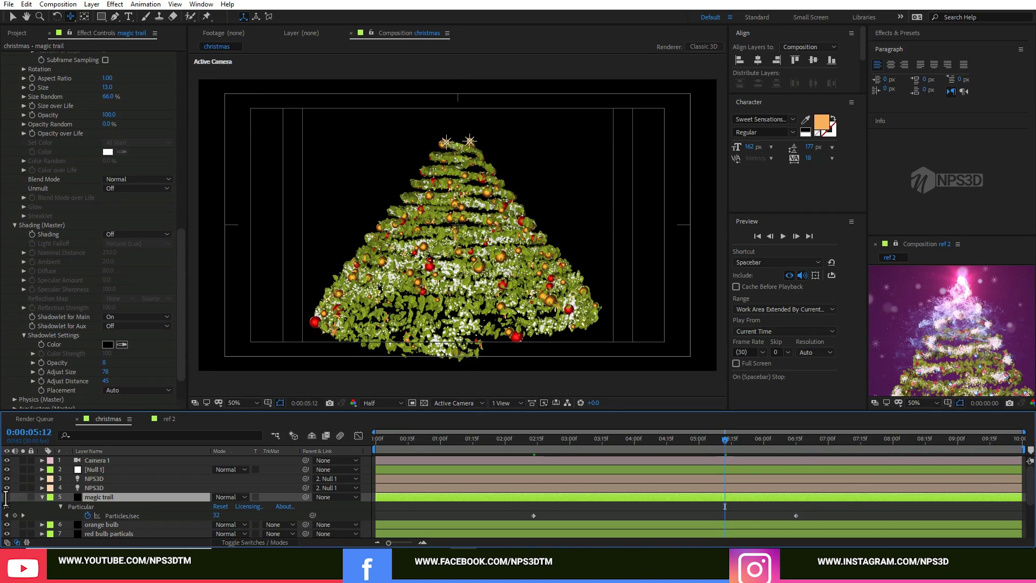
pyautogui.click(7, 496)
pyautogui.click(7, 496)
# - Lower the magic trail layer's Particles/sec keyframe at 0:00:02:13, trying 20 and 10 before settling on 23
pyautogui.click(534, 439)
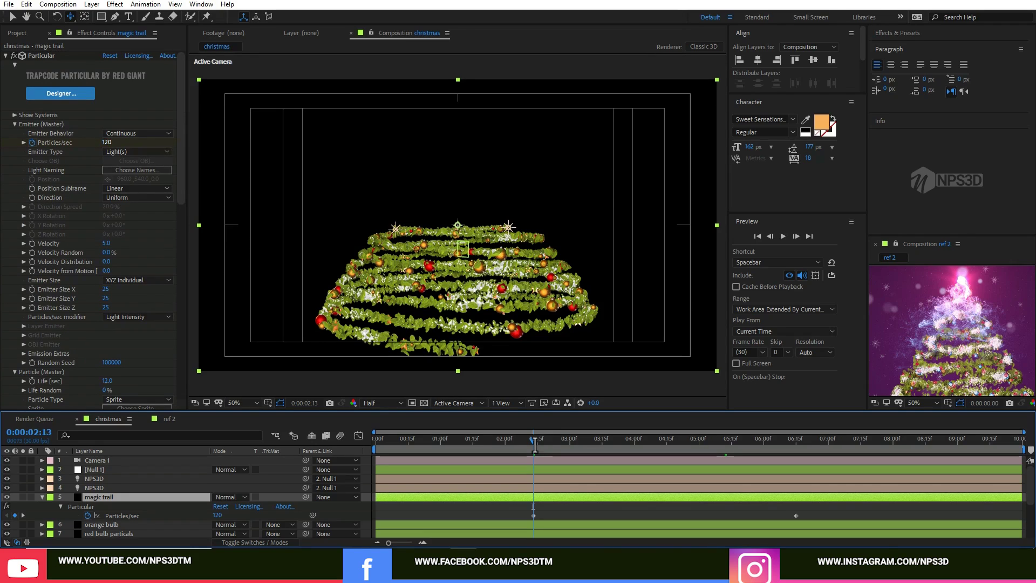
pyautogui.click(106, 142)
pyautogui.write('30')
pyautogui.press('Return')
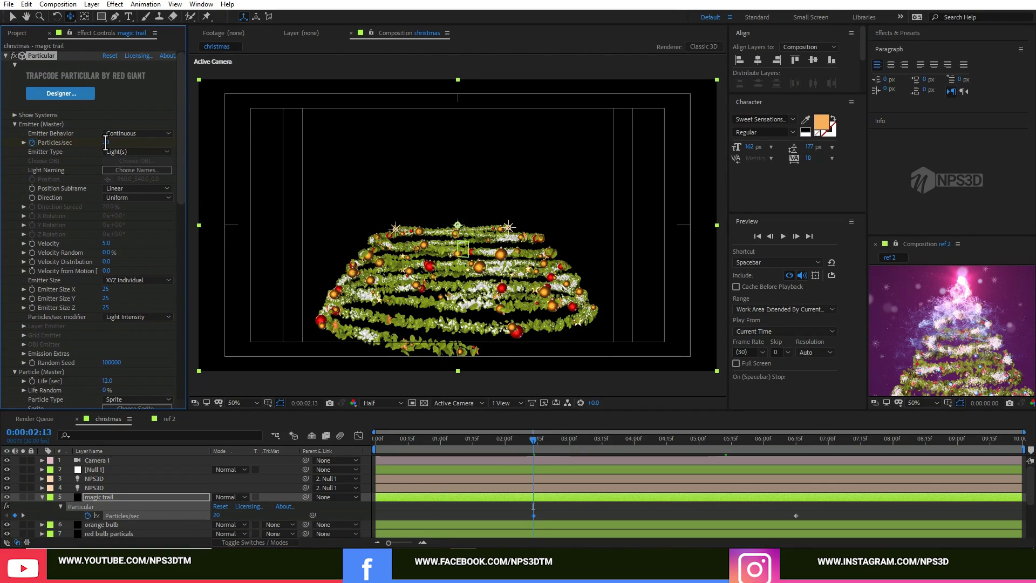
pyautogui.write('10')
pyautogui.press('Return')
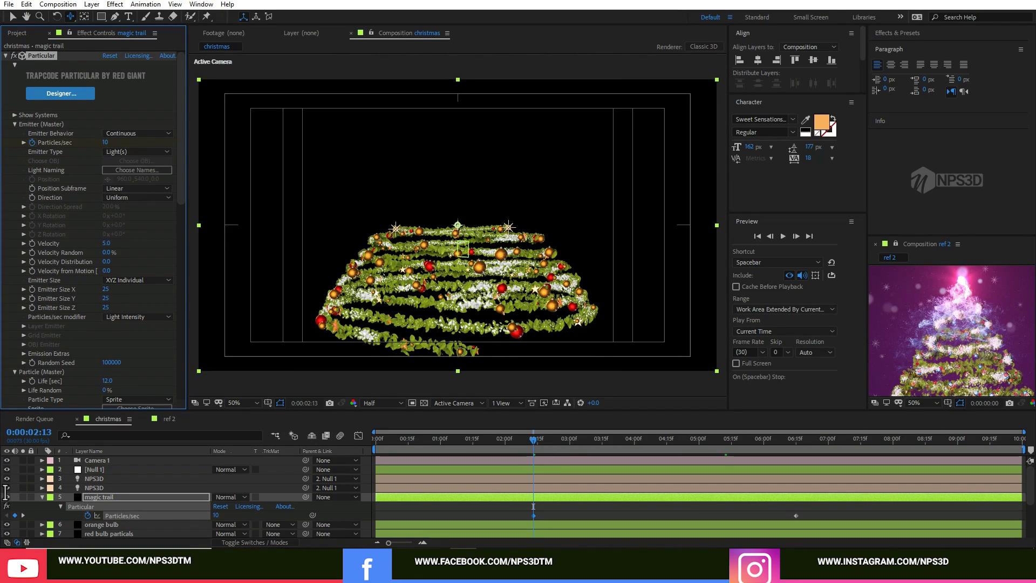
pyautogui.click(156, 507)
pyautogui.click(7, 497)
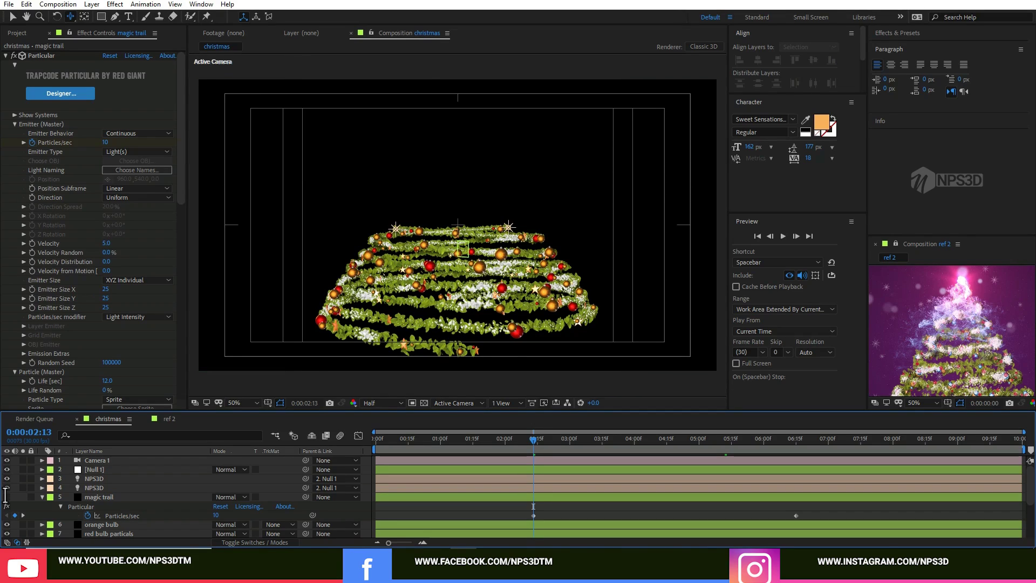
pyautogui.click(104, 142)
pyautogui.write('23')
pyautogui.click(79, 158)
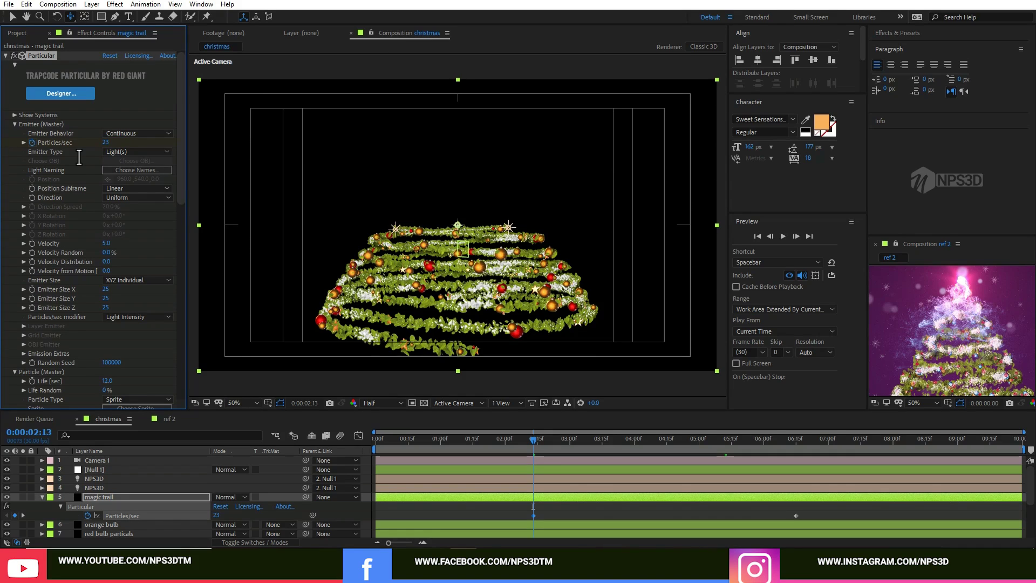
# - Set the magic trail layer's particle Size to 25
pyautogui.scroll(-5, 78, 157)
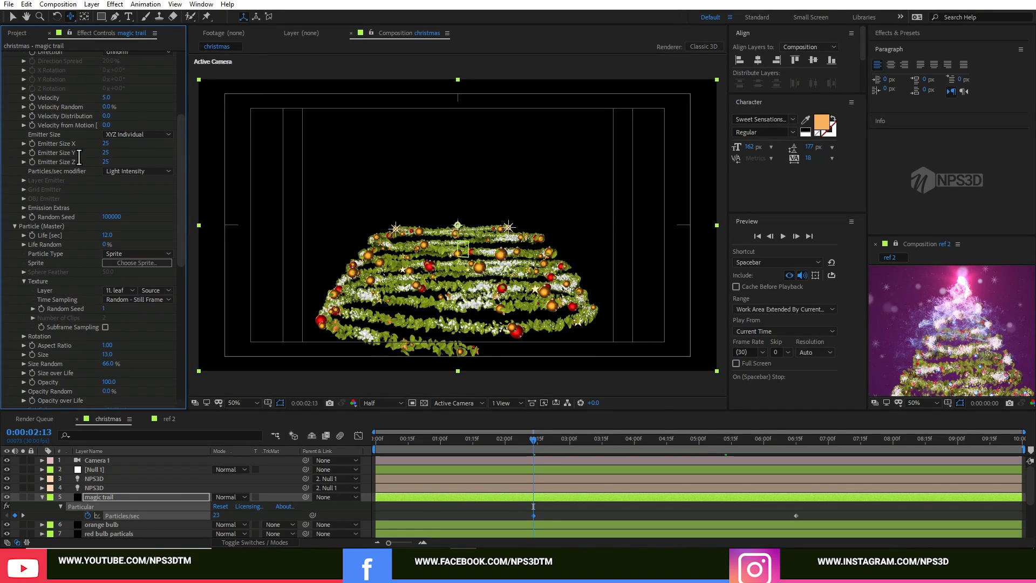
pyautogui.moveTo(103, 355); pyautogui.dragTo(105, 356)
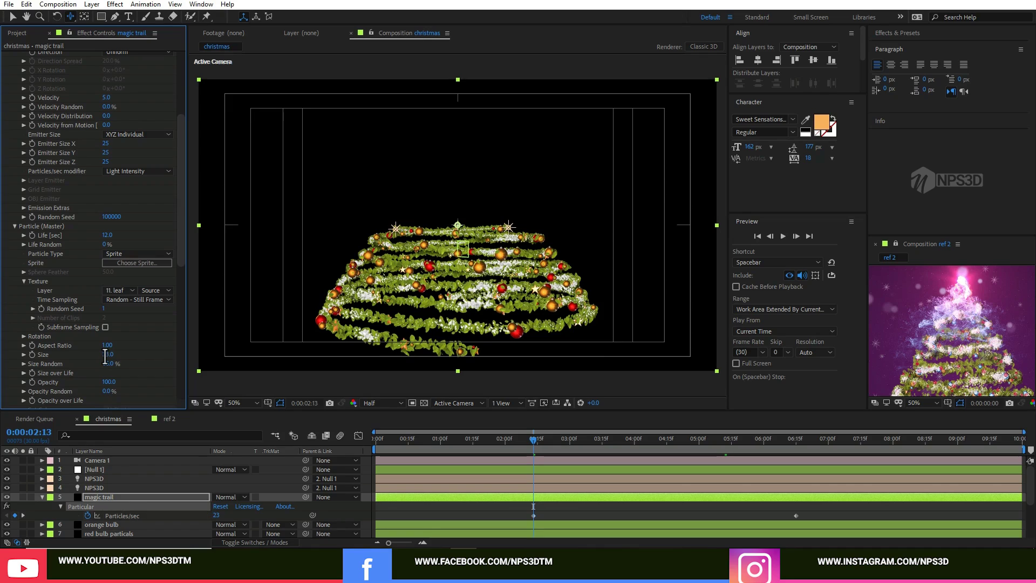
pyautogui.hotkey('ctrl', 'z')
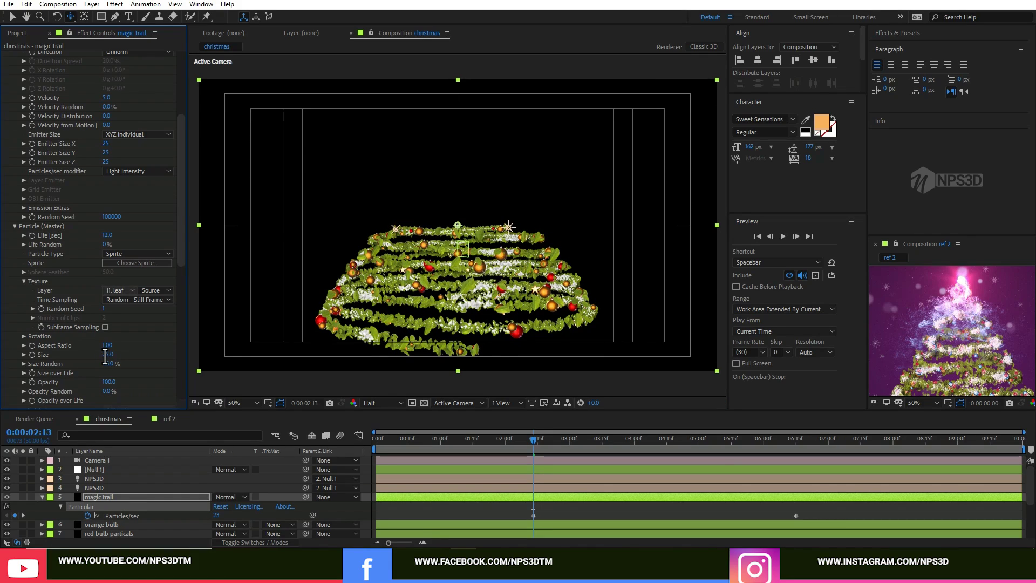
# - Replace the magic trail particles' texture with another leaf sprite from the sprite library and check the layer in solo
pyautogui.click(125, 263)
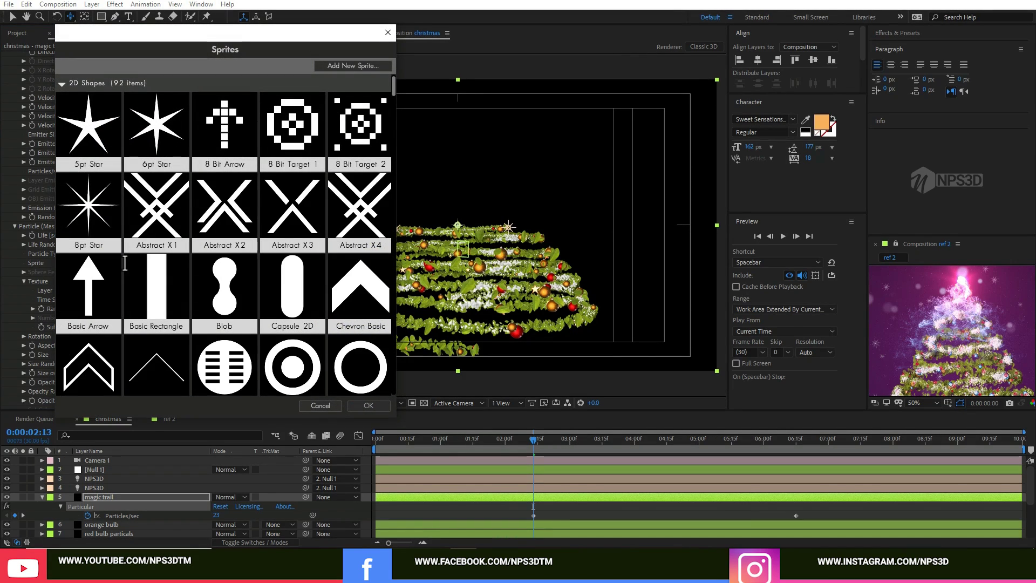
pyautogui.scroll(-20, 394, 91)
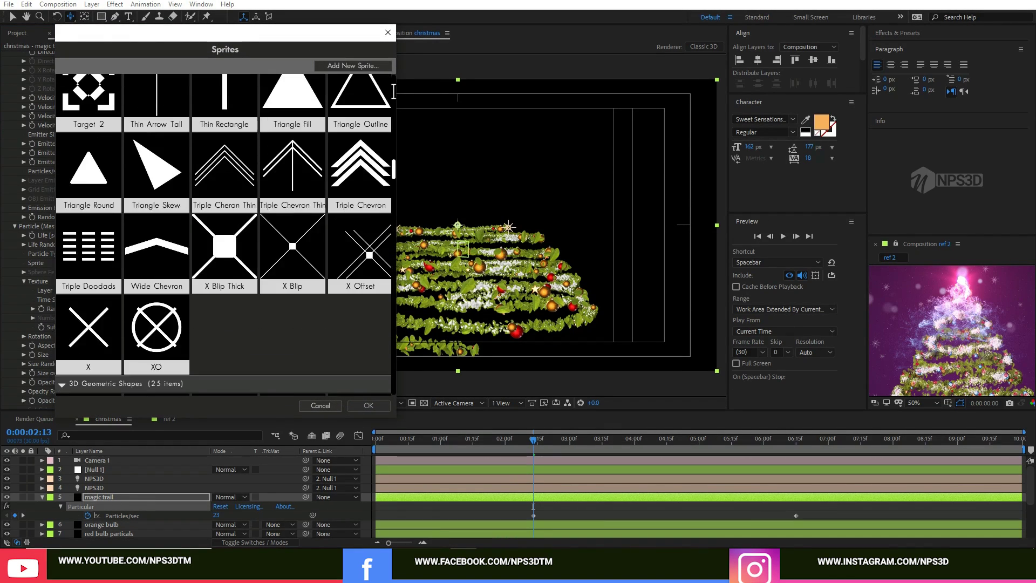
pyautogui.scroll(13, 393, 91)
pyautogui.scroll(-14, 393, 92)
pyautogui.scroll(-20, 393, 92)
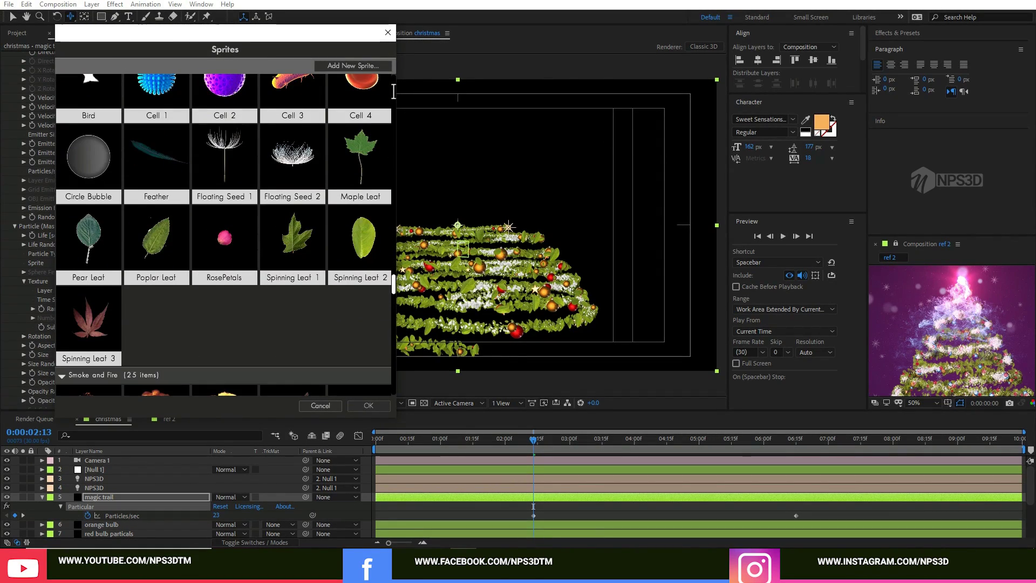
pyautogui.click(356, 406)
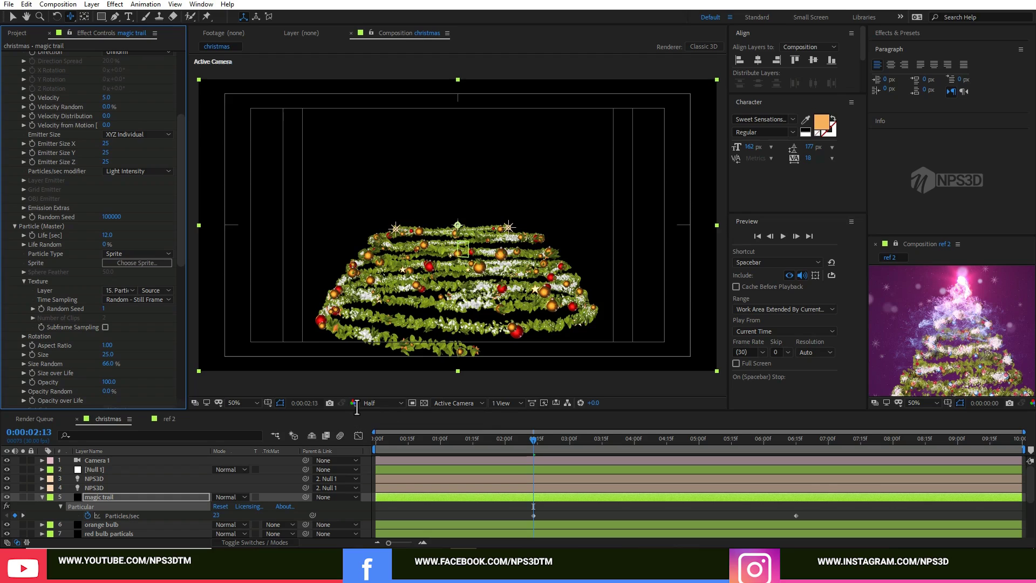
pyautogui.click(22, 497)
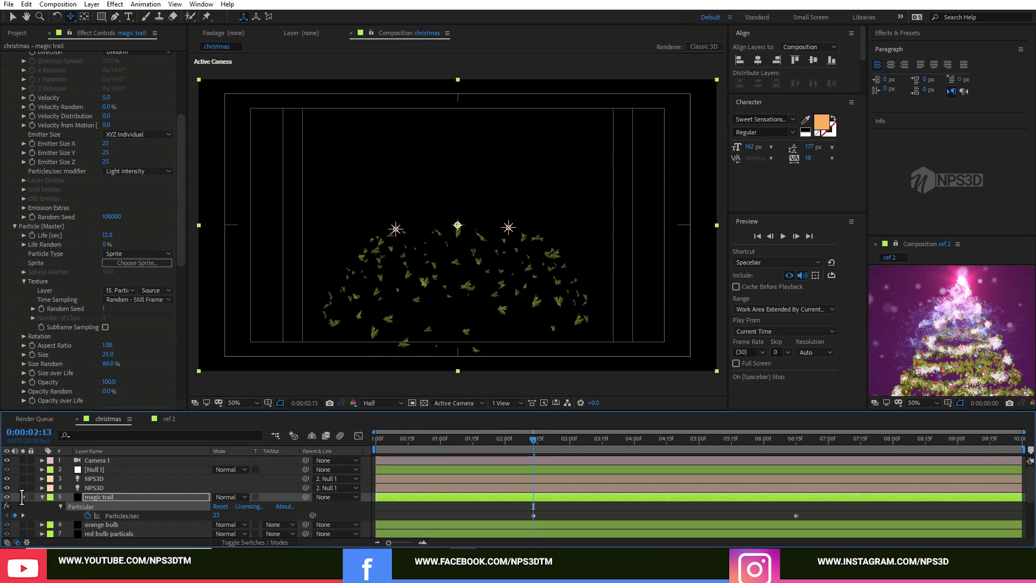
pyautogui.click(22, 497)
# - Try Particles/sec values of 173, 343 and 633 on the magic trail layer, then restore 23
pyautogui.scroll(5, 89, 230)
pyautogui.click(106, 142)
pyautogui.write('173')
pyautogui.press('Return')
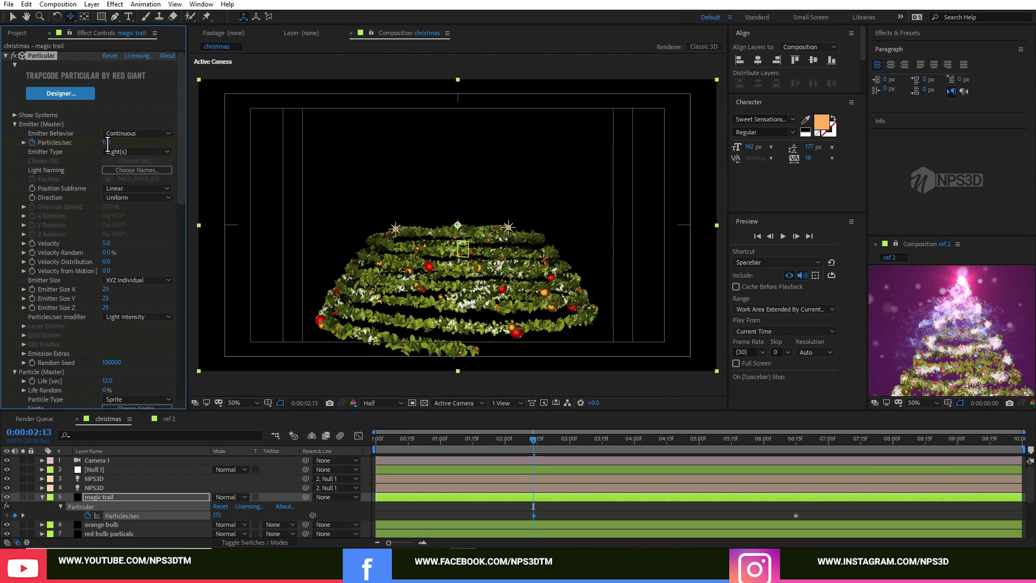
pyautogui.click(106, 142)
pyautogui.write('423')
pyautogui.press('Return')
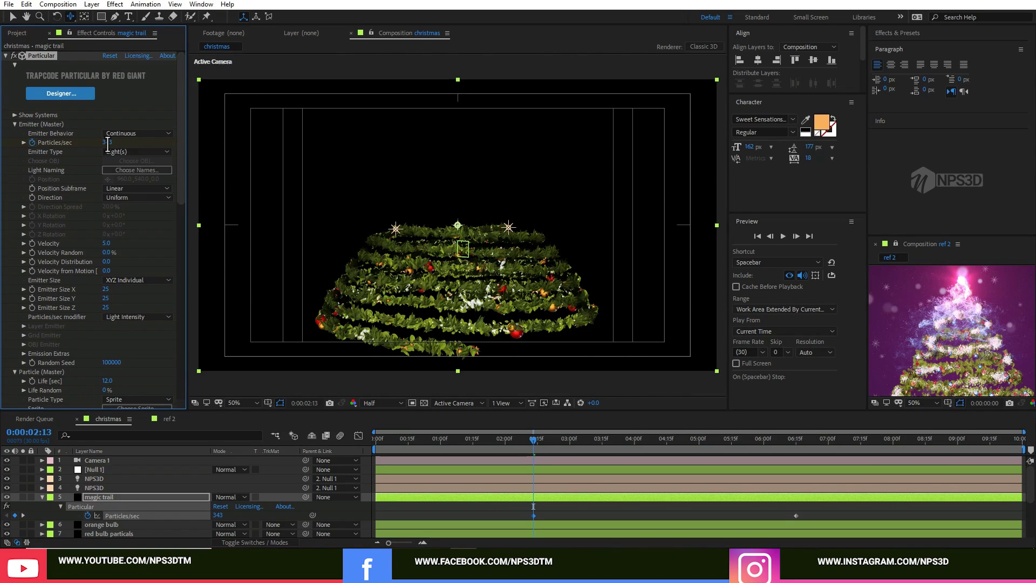
pyautogui.click(106, 142)
pyautogui.write('633')
pyautogui.press('Return')
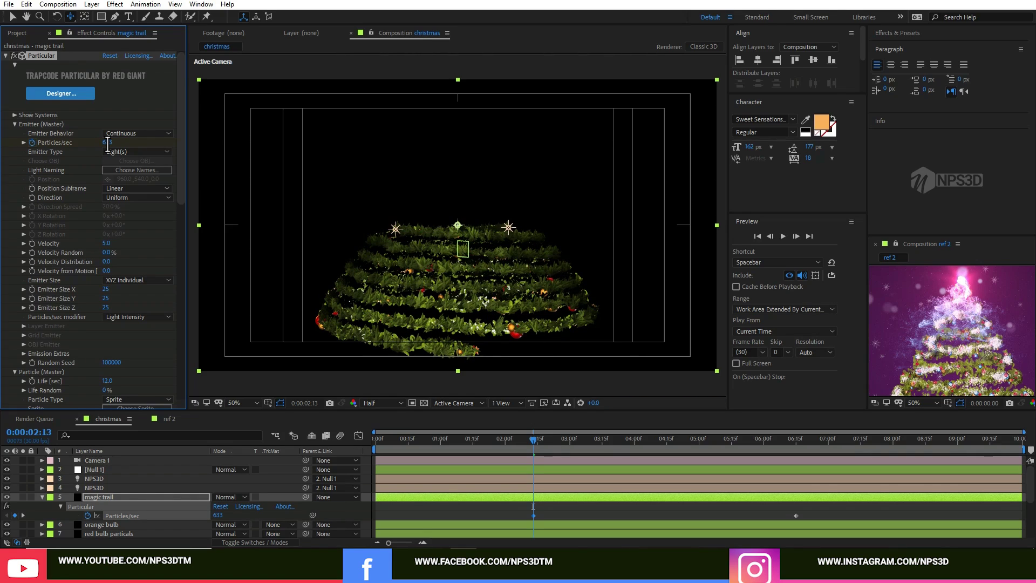
pyautogui.click(105, 142)
pyautogui.write('23')
pyautogui.press('Return')
# - Set the magic trail layer's Particles/sec keyframe at 0:00:02:13 to 123 and collapse the layer's properties
pyautogui.click(106, 143)
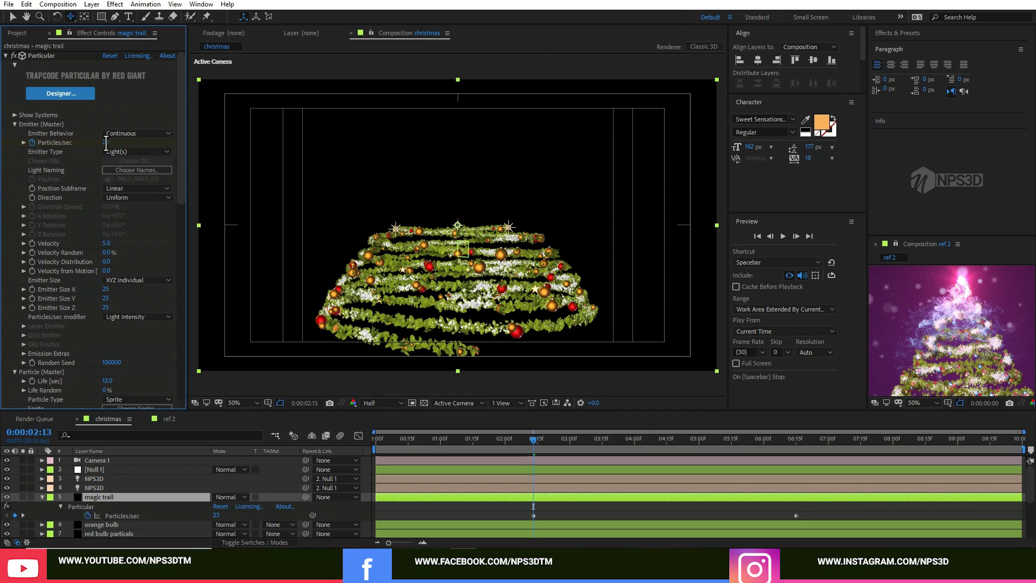
pyautogui.write('123')
pyautogui.press('Return')
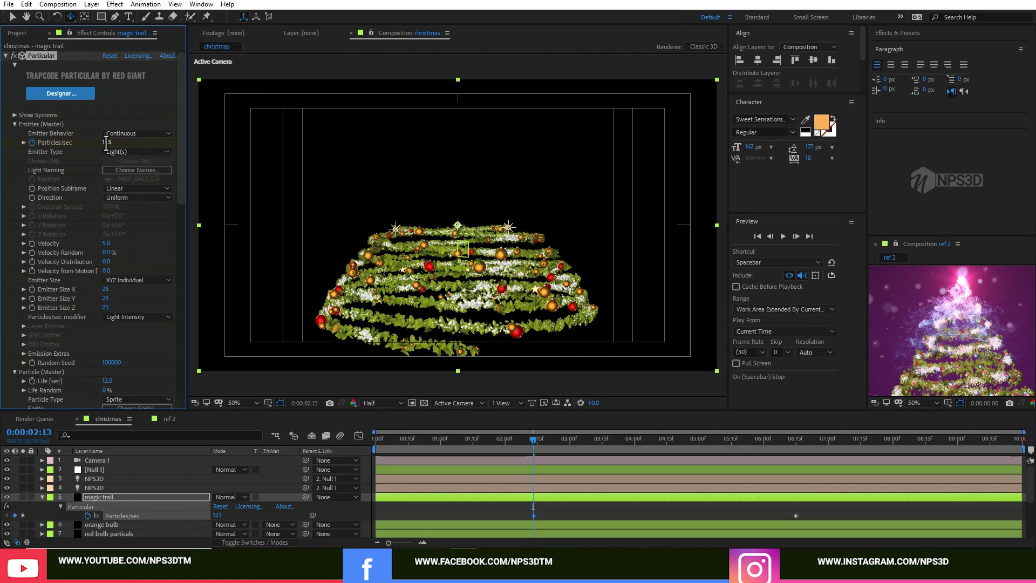
pyautogui.click(106, 143)
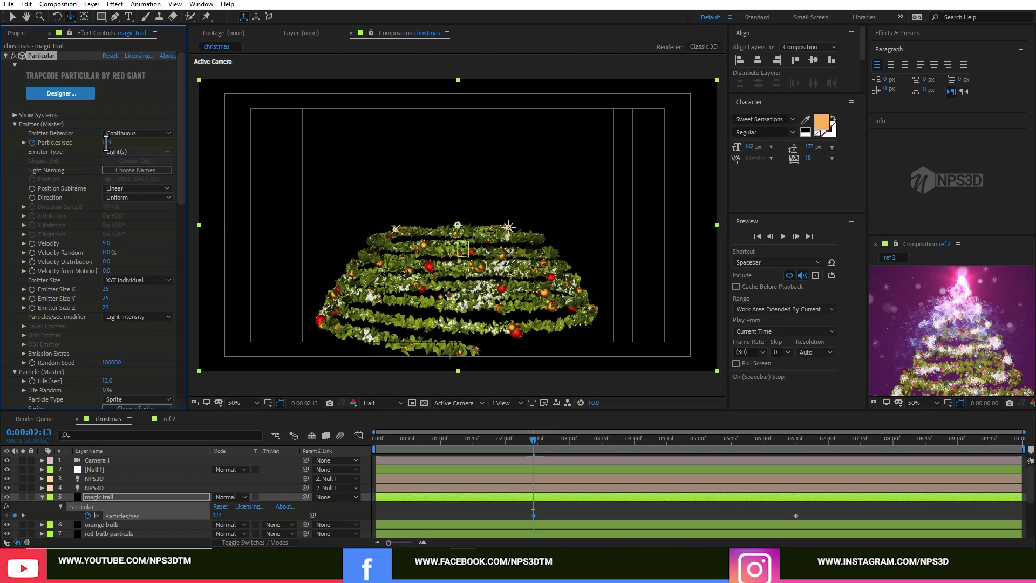
pyautogui.scroll(-1, 54, 494)
pyautogui.click(42, 469)
# - Move the snow layer above the magic trail layer, directly below the lights, and save the project
pyautogui.click(97, 469)
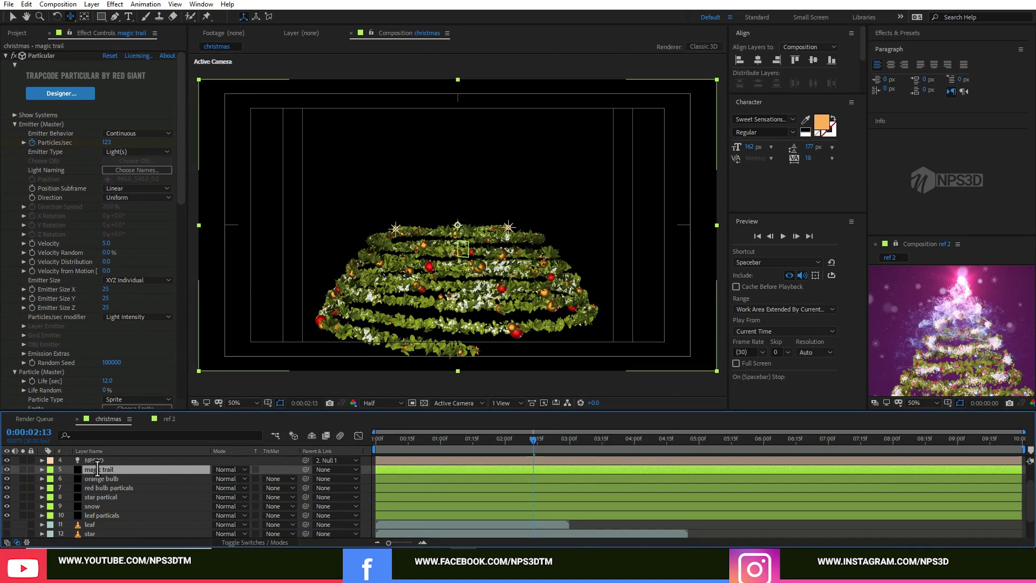
pyautogui.click(94, 506)
pyautogui.scroll(1, 95, 507)
pyautogui.hotkey('ctrl', ']')
pyautogui.hotkey('ctrl', ']')
pyautogui.hotkey('ctrl', ']')
pyautogui.hotkey('ctrl', ']')
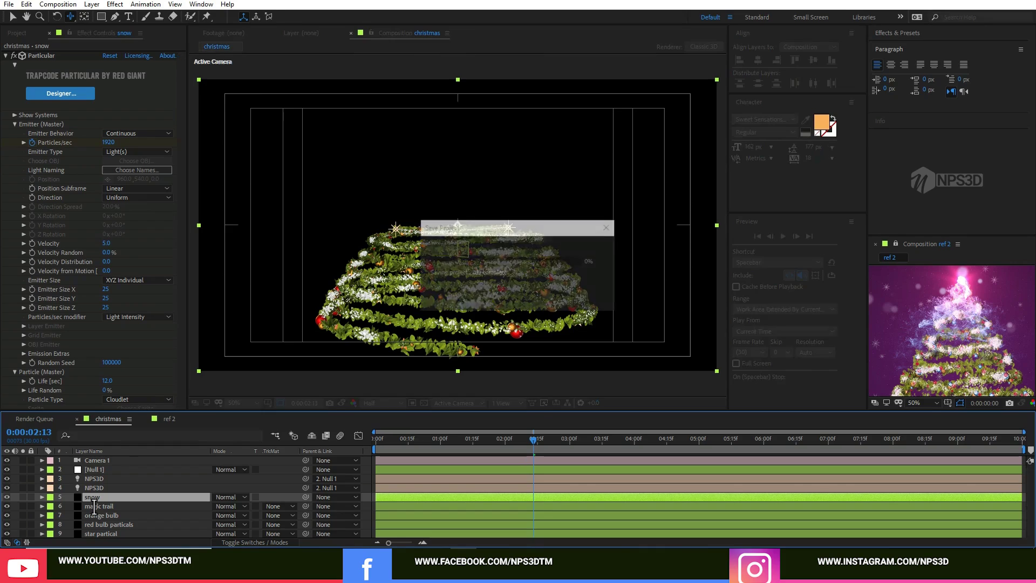
# - Move the red bulb particals layer up the stack to sit above the snow layer
pyautogui.scroll(-1, 95, 507)
pyautogui.click(102, 497)
pyautogui.hotkey('ctrl', ']')
pyautogui.hotkey('ctrl', ']')
pyautogui.hotkey('ctrl', ']')
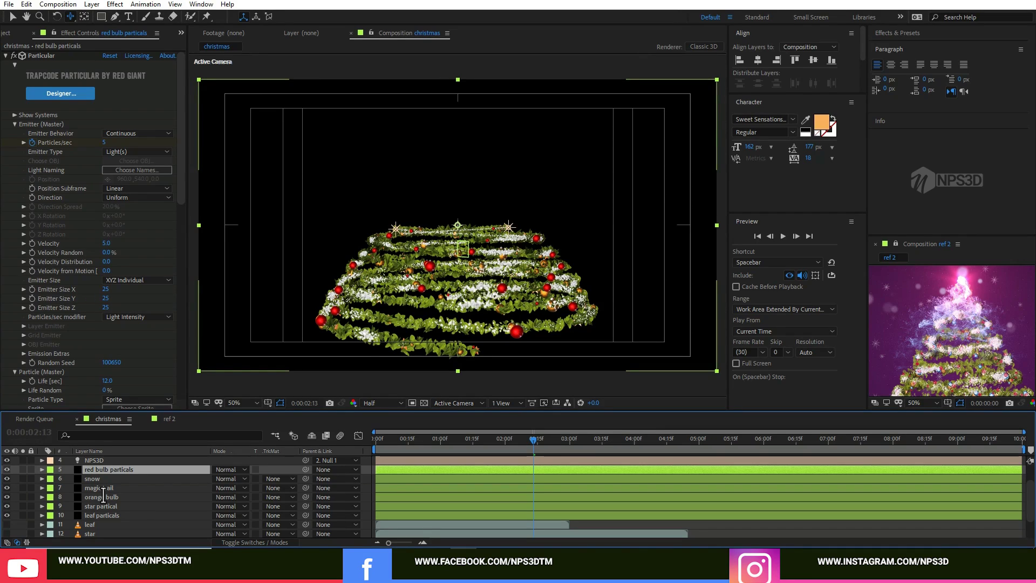
# - Rename the magic trail layer to another leaf
pyautogui.click(108, 488)
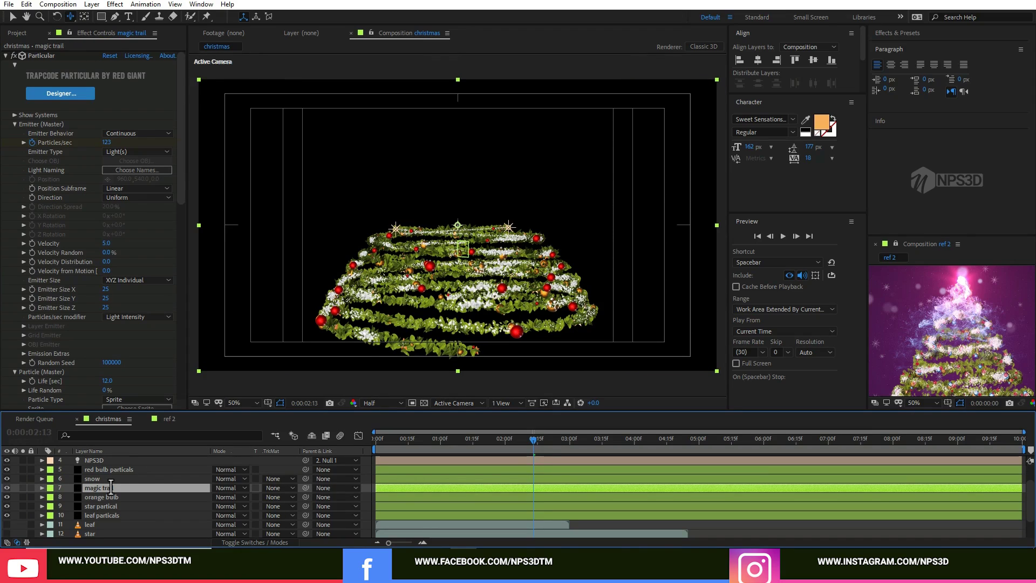
pyautogui.press('Return')
pyautogui.write('anot')
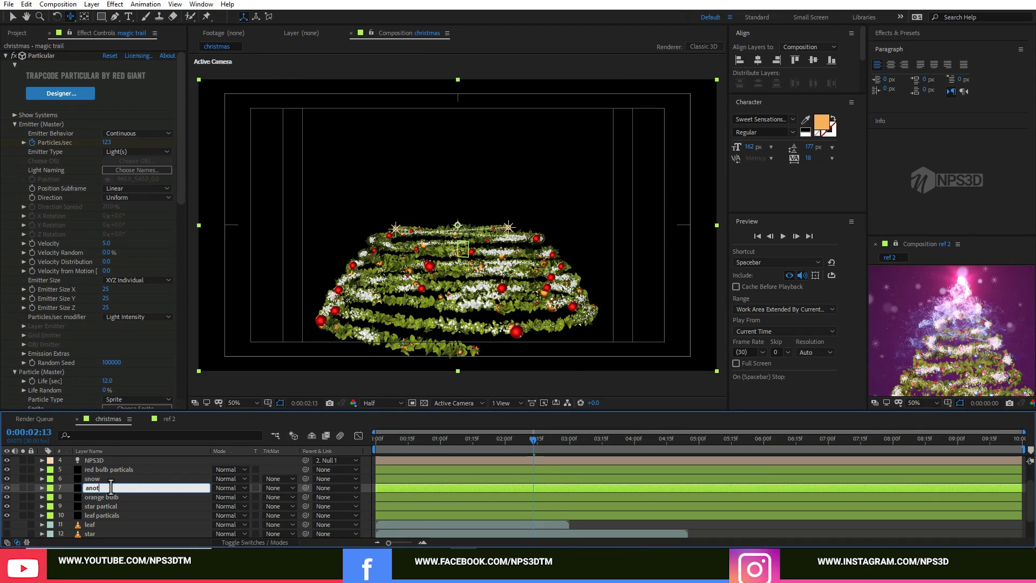
pyautogui.write('her leaf')
pyautogui.press('Return')
# - Move the another leaf layer below star partical and check the tree at 0:00:04:14 and 0:00:06:07
pyautogui.hotkey('ctrl', '[')
pyautogui.hotkey('ctrl', '[')
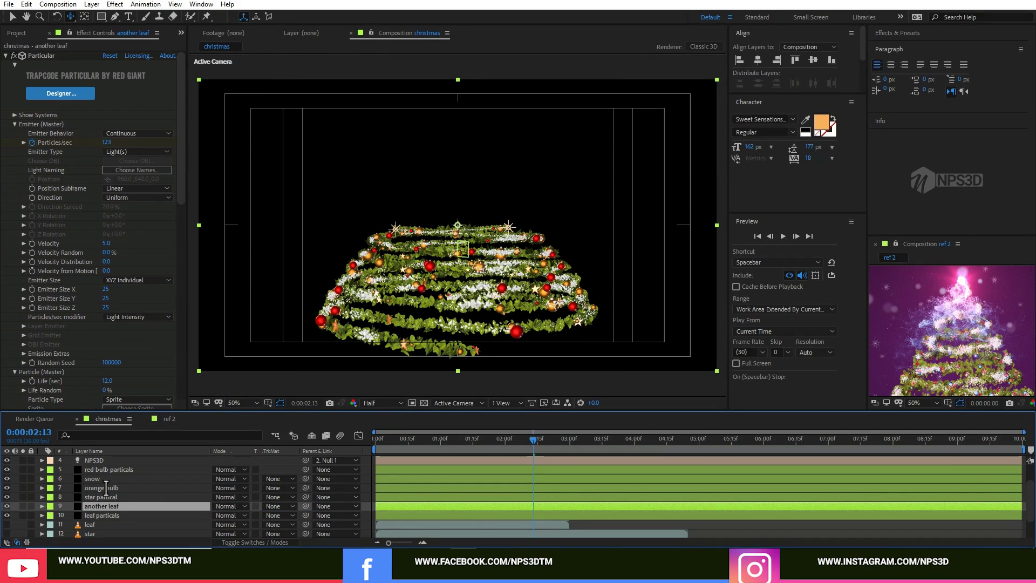
pyautogui.click(664, 440)
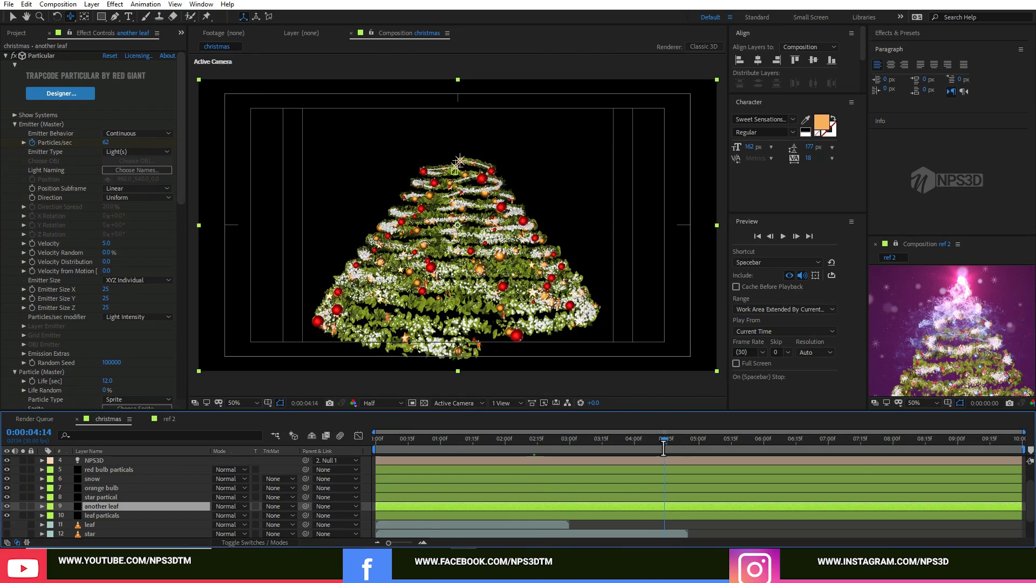
pyautogui.click(778, 449)
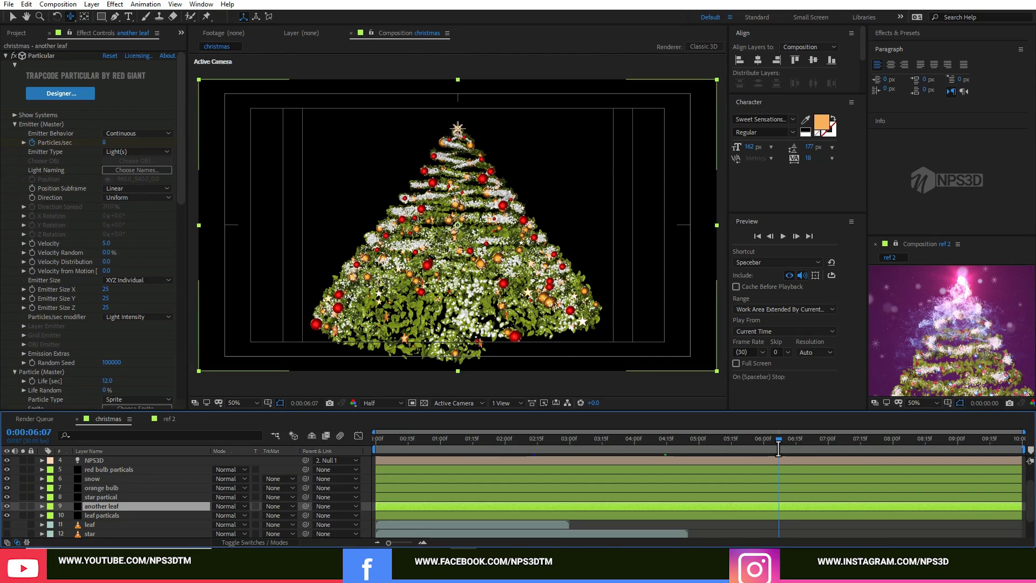
# - Lower the snow layer's Particles/sec keyframe at 0:00:02:13 to 1390 and check the tree at 0:00:07:09
pyautogui.click(102, 479)
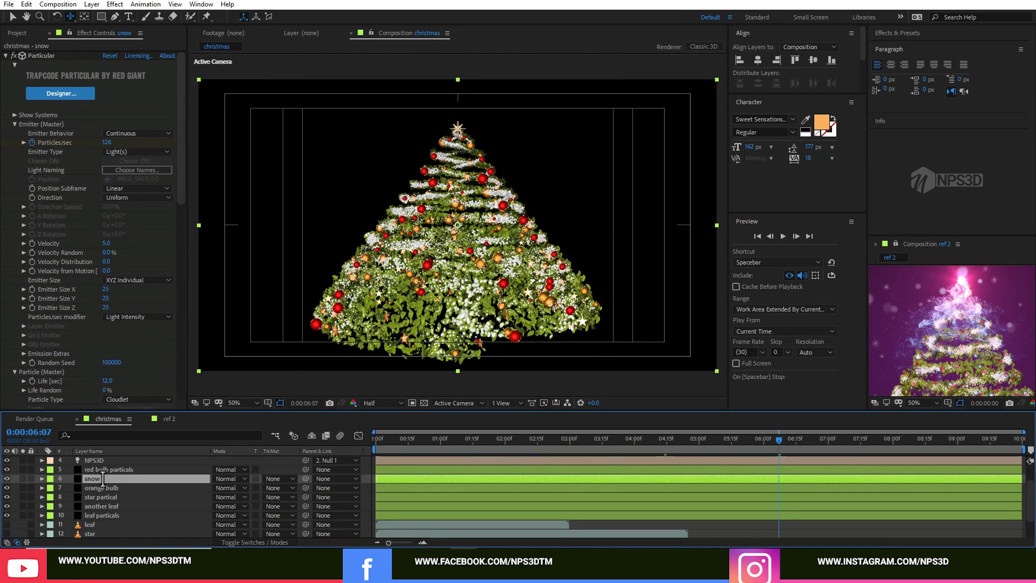
pyautogui.press('u')
pyautogui.click(534, 439)
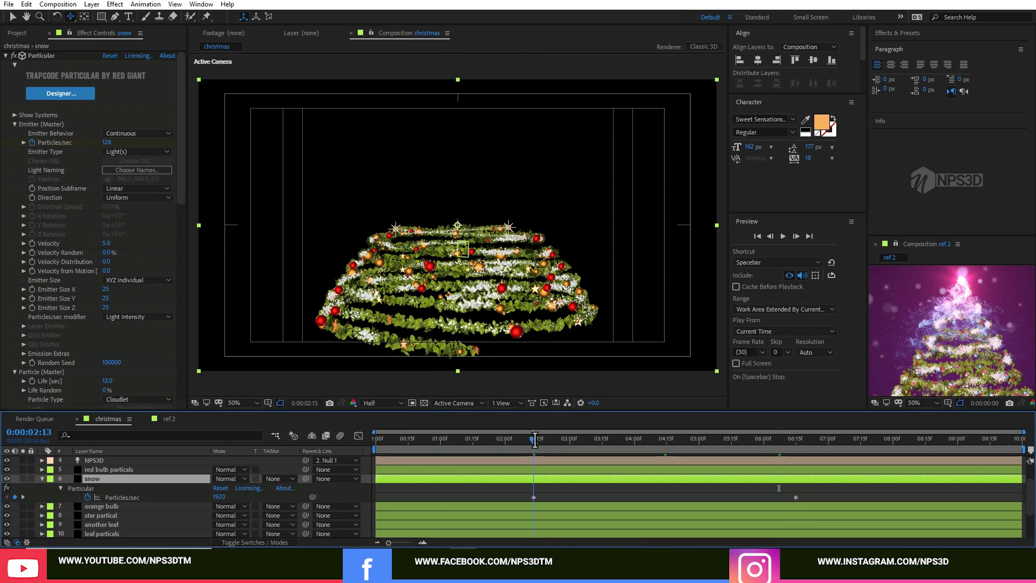
pyautogui.moveTo(110, 145); pyautogui.dragTo(110, 145)
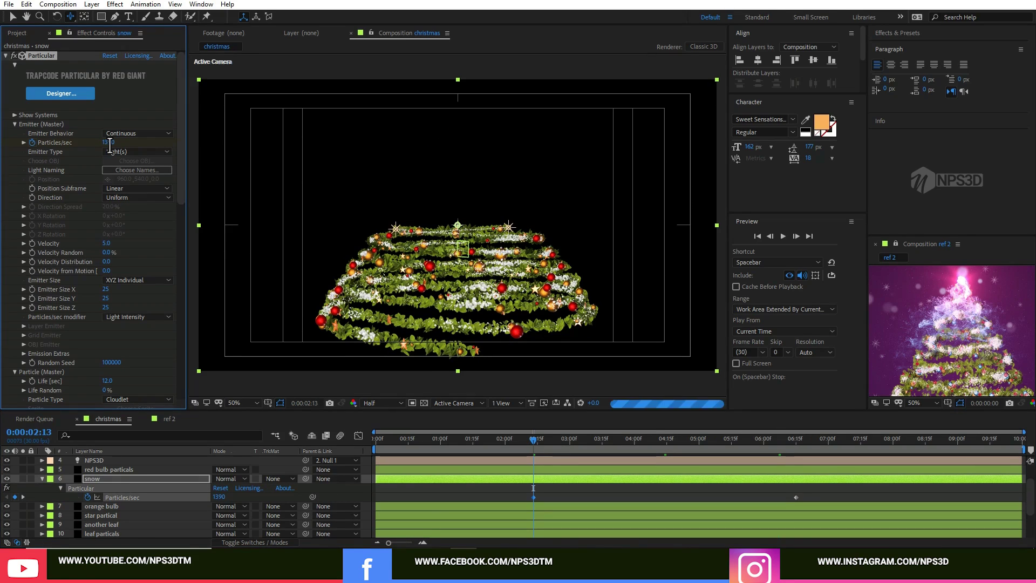
pyautogui.click(848, 440)
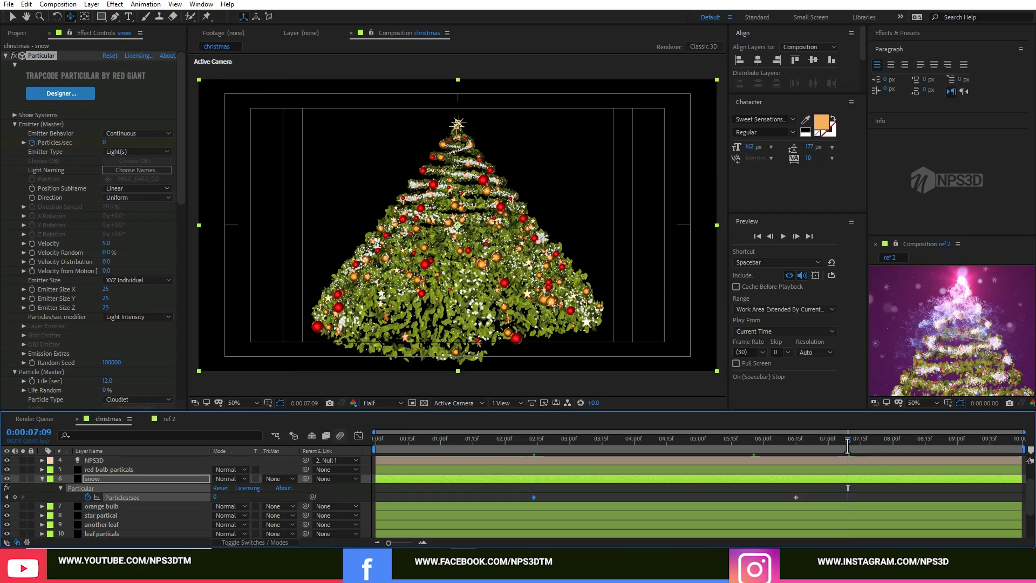
pyautogui.click(42, 479)
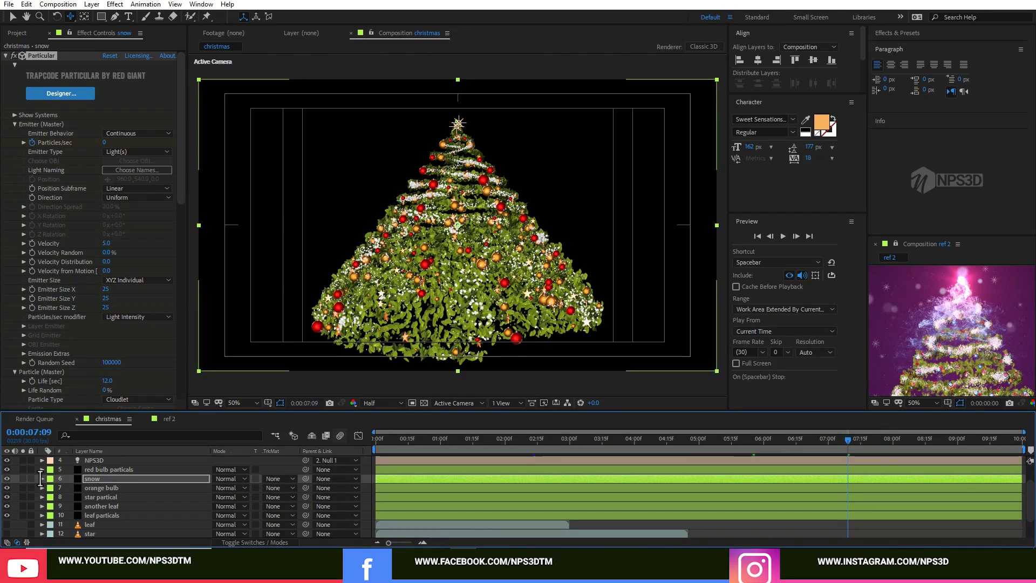
# - Create a new black 1920 x 1080 solid named magic trails
pyautogui.press('`')
pyautogui.hotkey('ctrl', 'y')
pyautogui.write('magic trai')
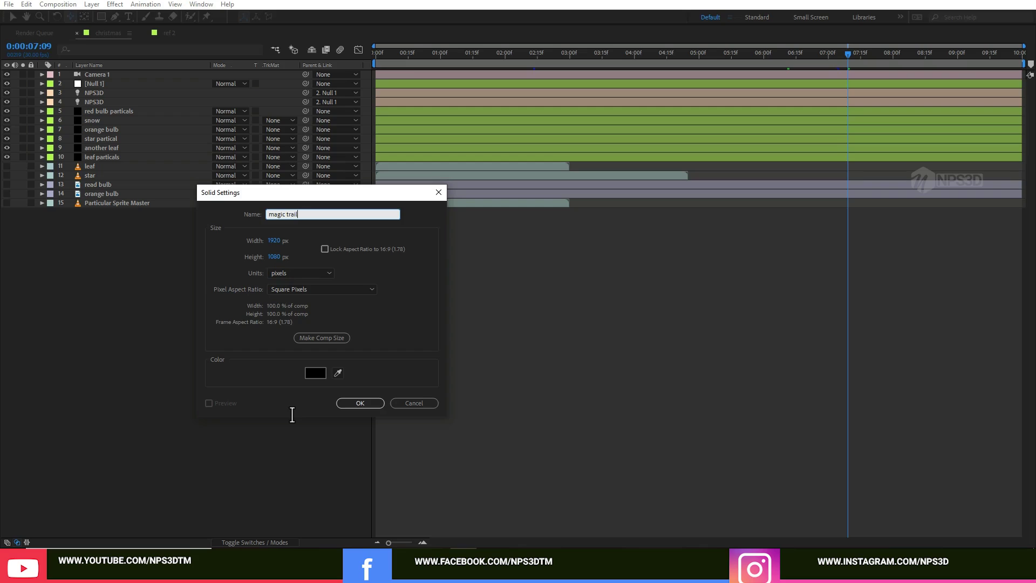
pyautogui.write('ls')
pyautogui.press('Return')
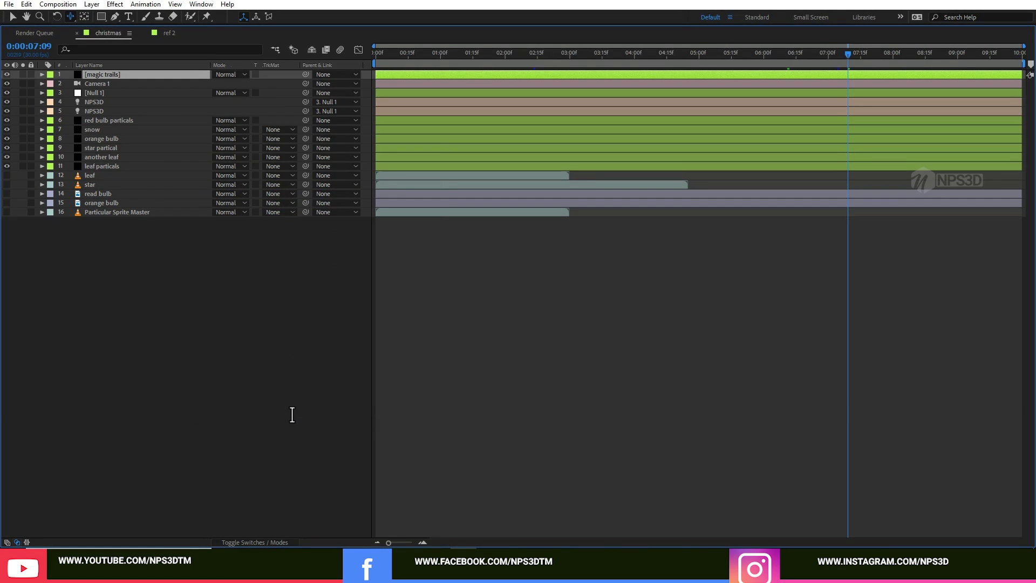
# - Apply the Particular effect to the magic trails layer and load its Flowing Strings preset from Light and Magic
pyautogui.press('`')
pyautogui.hotkey('ctrl', 'space')
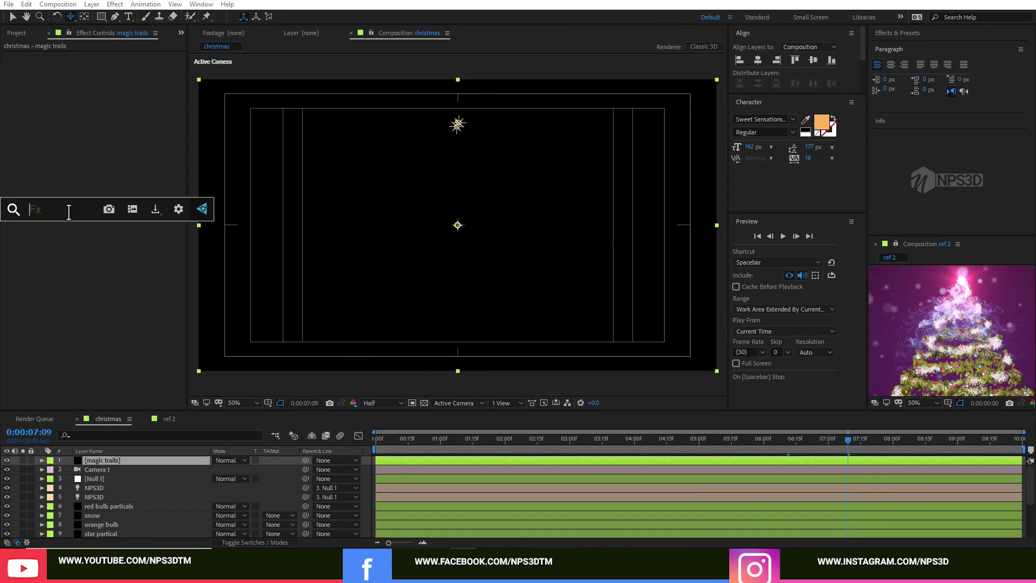
pyautogui.write('part')
pyautogui.press('Return')
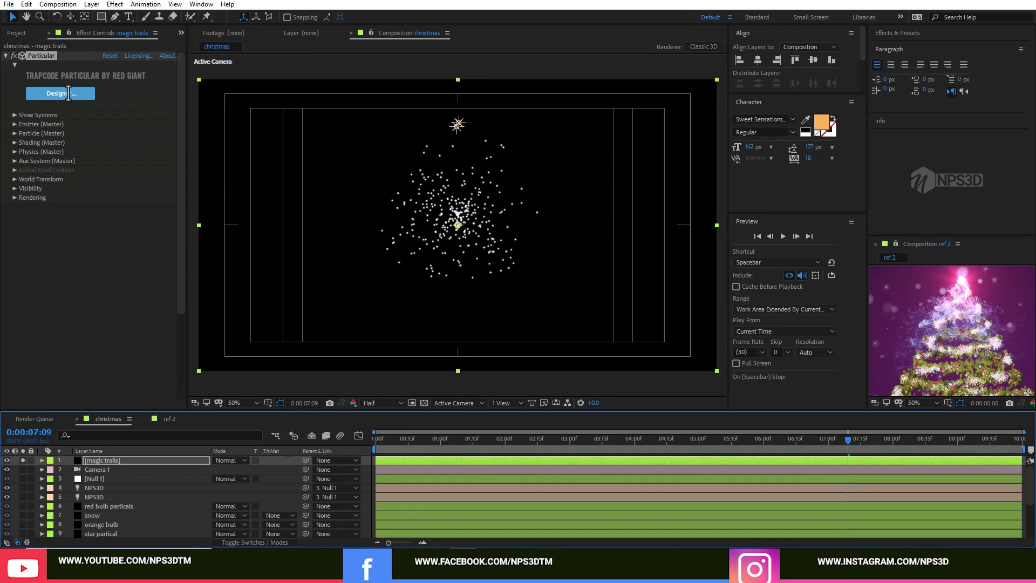
pyautogui.click(68, 94)
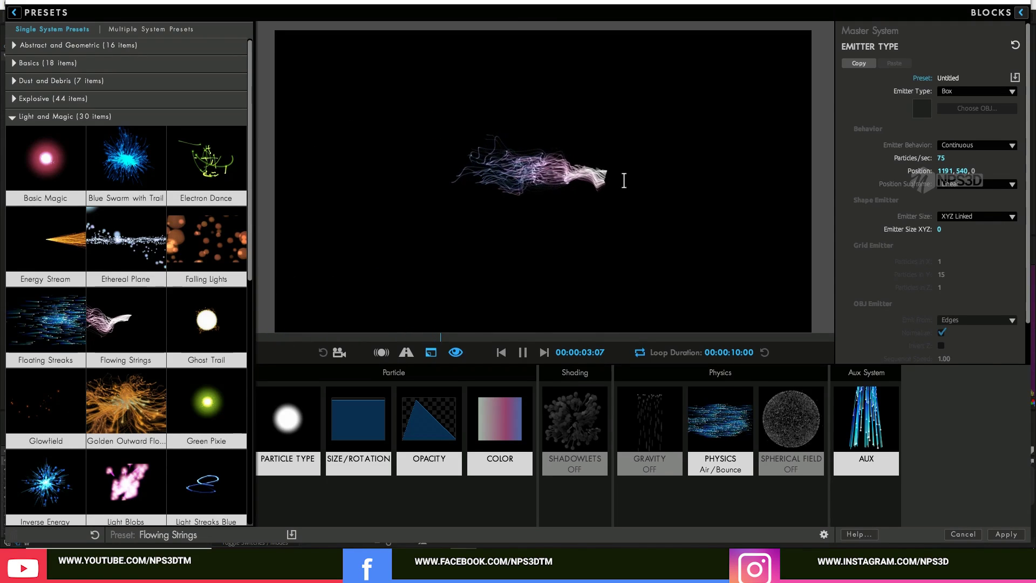
pyautogui.click(1010, 533)
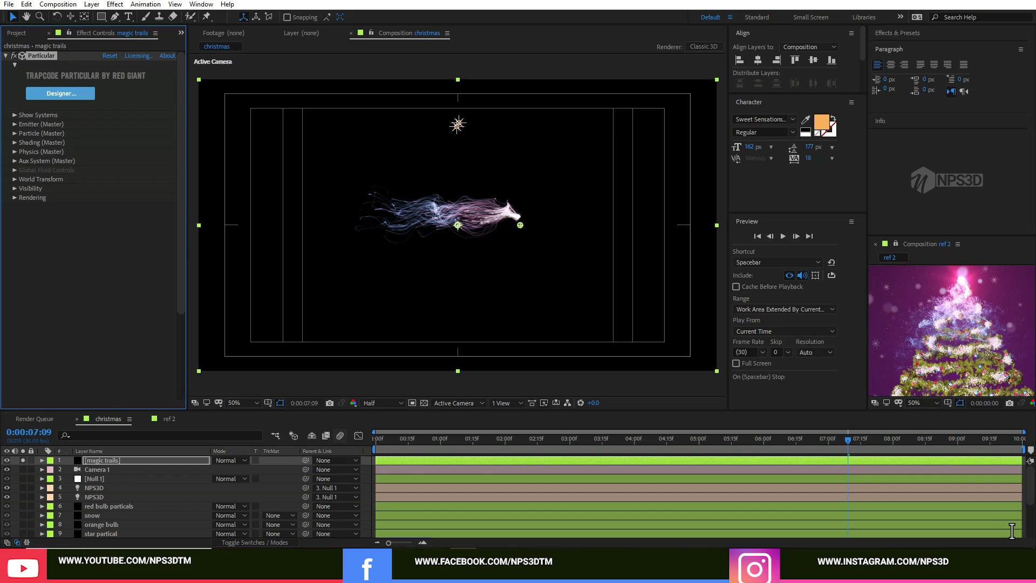
# - Set the magic trails emitter type to Light(s) using lights whose names start with NPS3D, and save the project
pyautogui.click(15, 124)
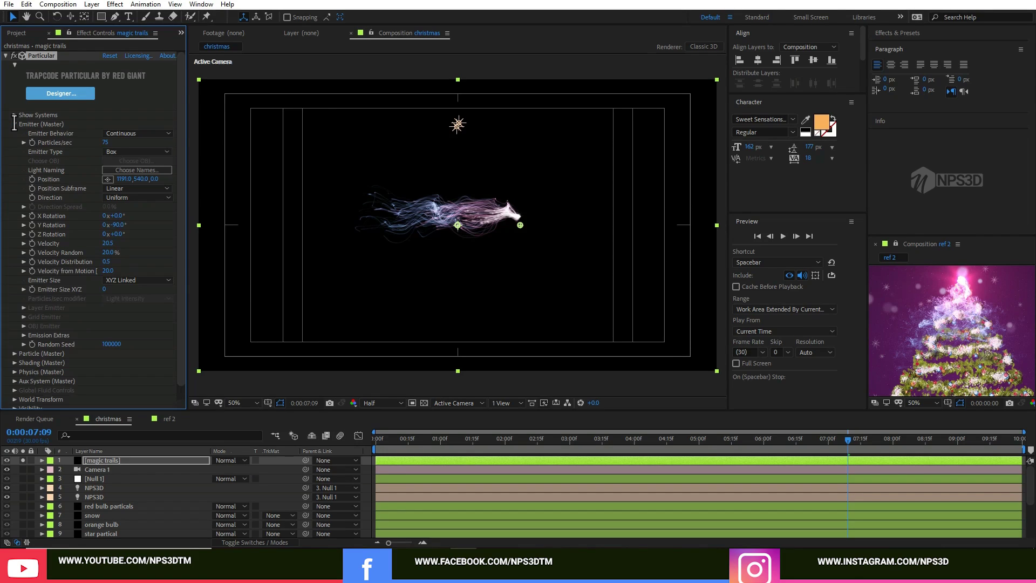
pyautogui.click(137, 152)
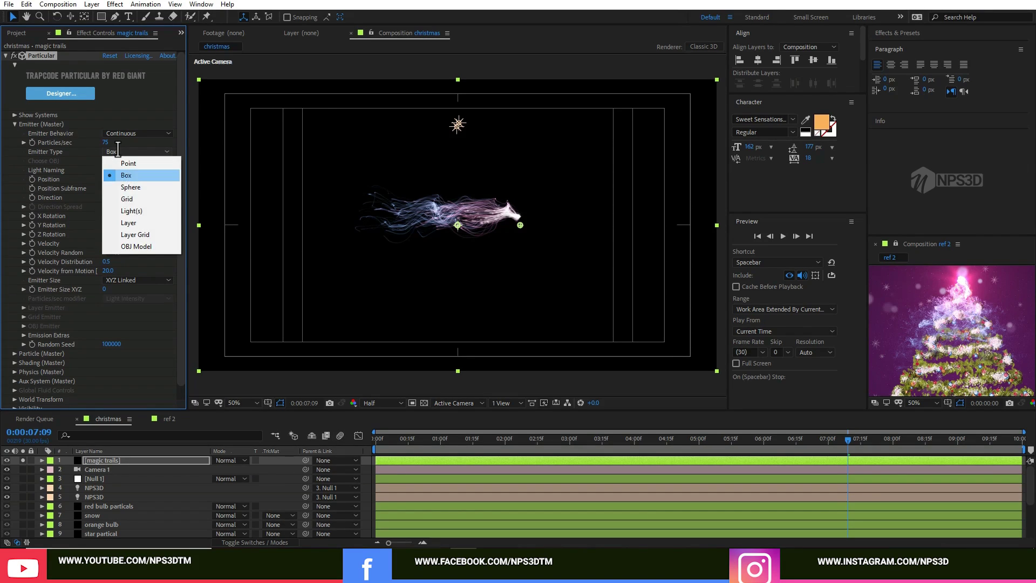
pyautogui.click(126, 210)
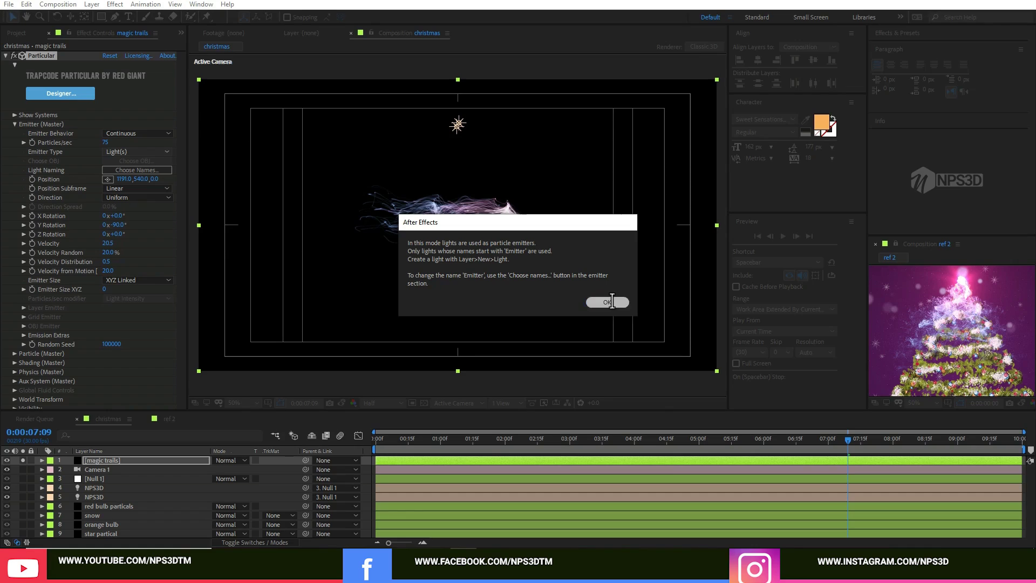
pyautogui.click(607, 302)
pyautogui.click(137, 170)
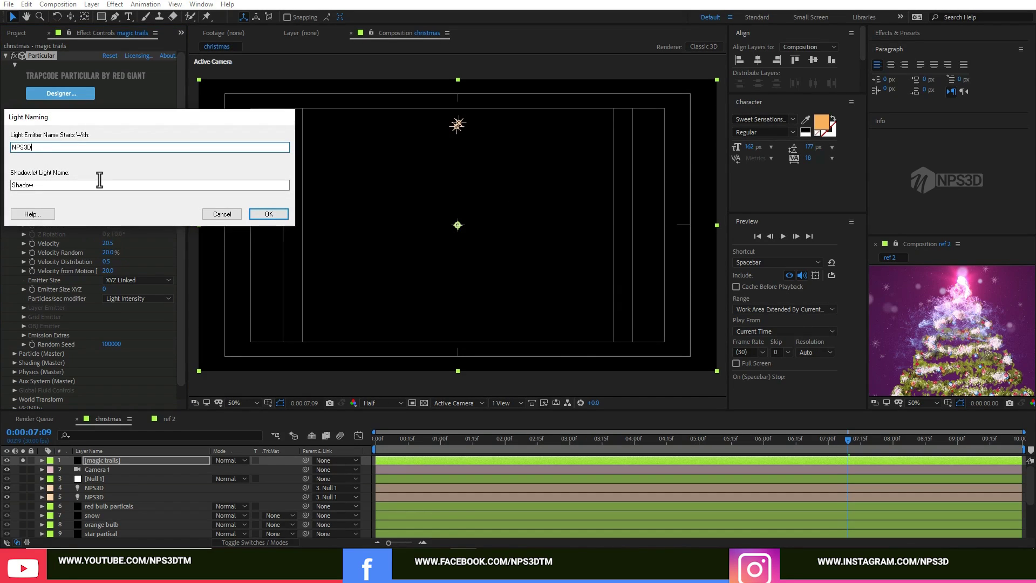
pyautogui.click(260, 214)
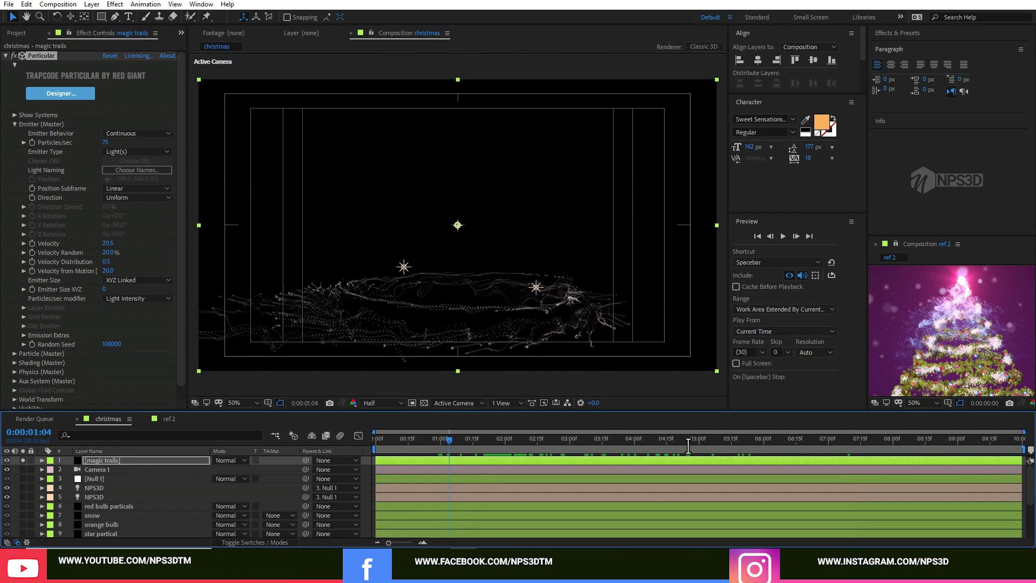
pyautogui.moveTo(449, 440)
pyautogui.mouseDown()
pyautogui.moveTo(376, 440)
pyautogui.moveTo(615, 440)
pyautogui.mouseUp()
pyautogui.hotkey('ctrl', 's')
# - Set Wind X to 0 in the Air physics of the magic trails particle system
pyautogui.scroll(-1, 91, 232)
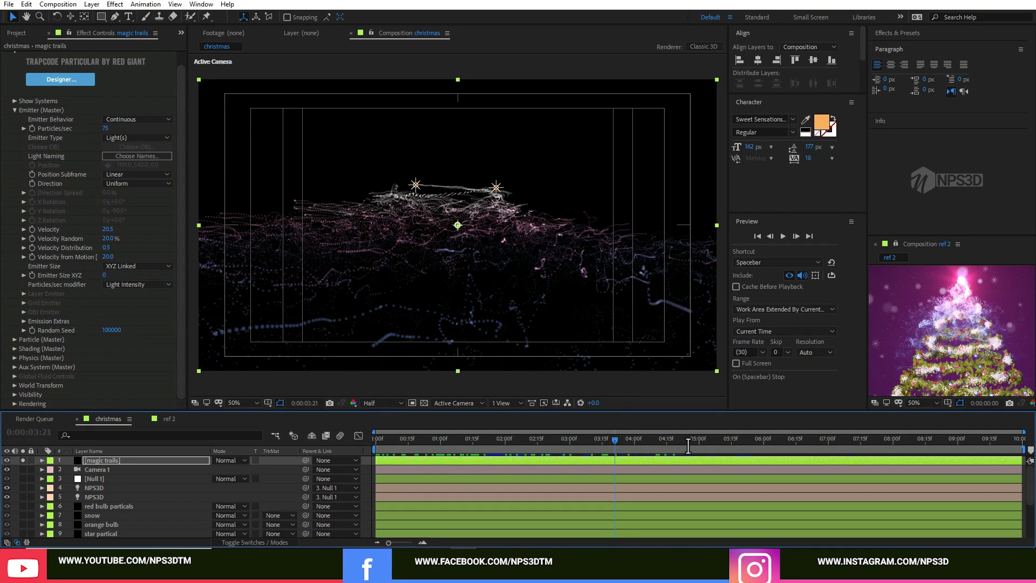
pyautogui.click(15, 339)
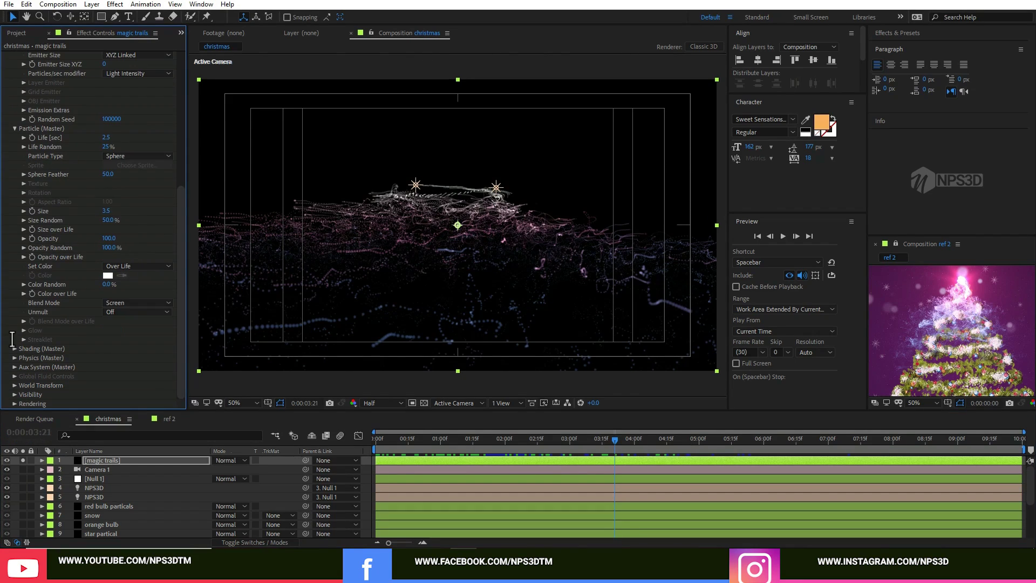
pyautogui.click(14, 367)
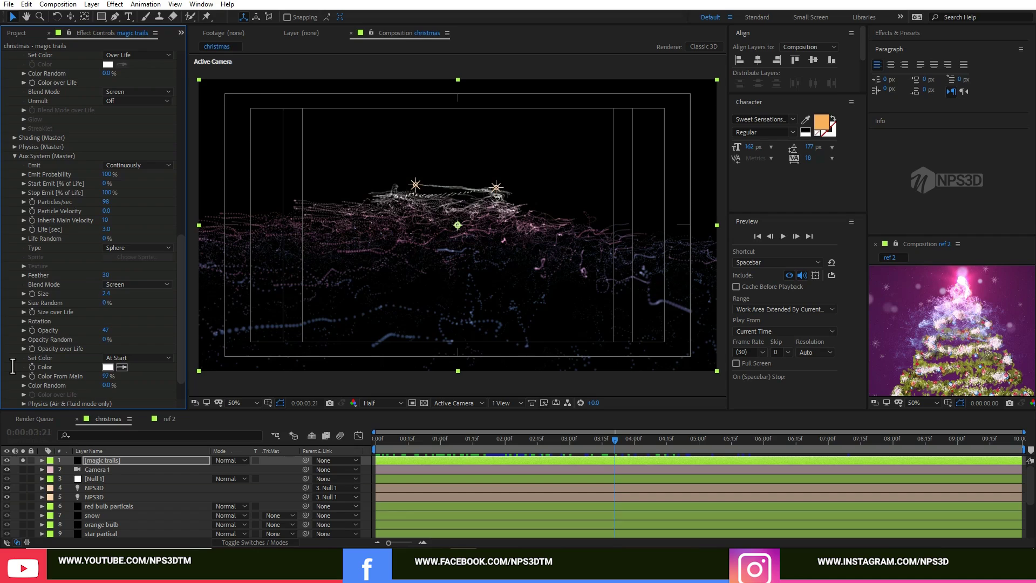
pyautogui.click(14, 156)
pyautogui.click(11, 358)
pyautogui.scroll(-3, 12, 358)
pyautogui.click(23, 339)
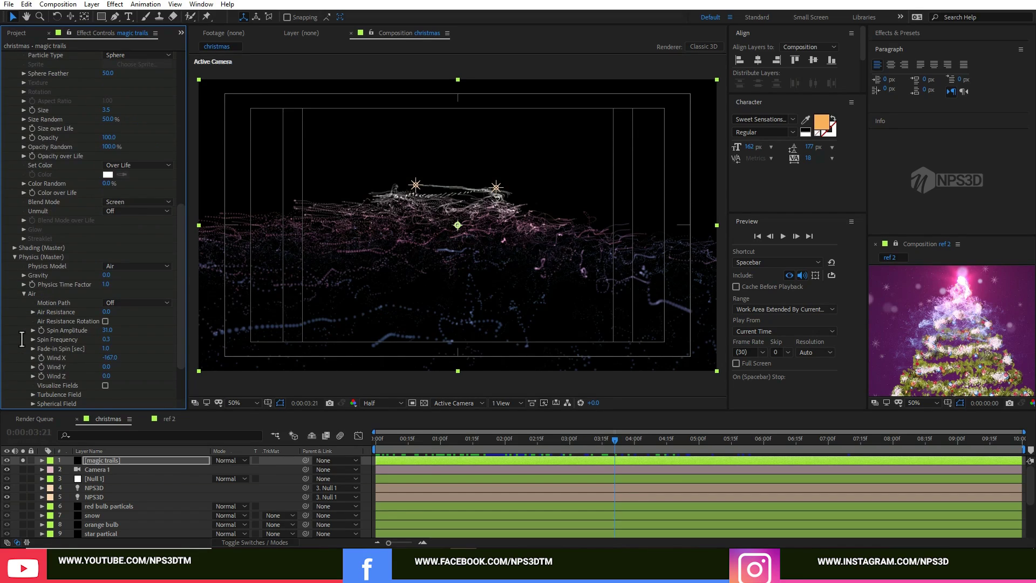
pyautogui.scroll(-3, 22, 339)
pyautogui.click(107, 293)
pyautogui.press('Return')
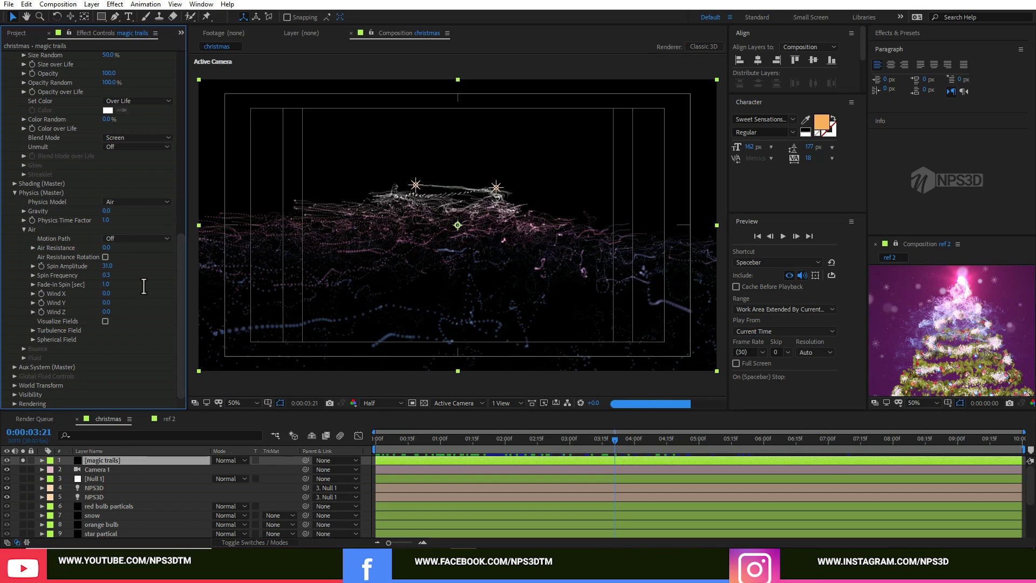
# - Review the Turbulence Field and Particle settings of the magic trails layer
pyautogui.click(33, 330)
pyautogui.scroll(-3, 33, 330)
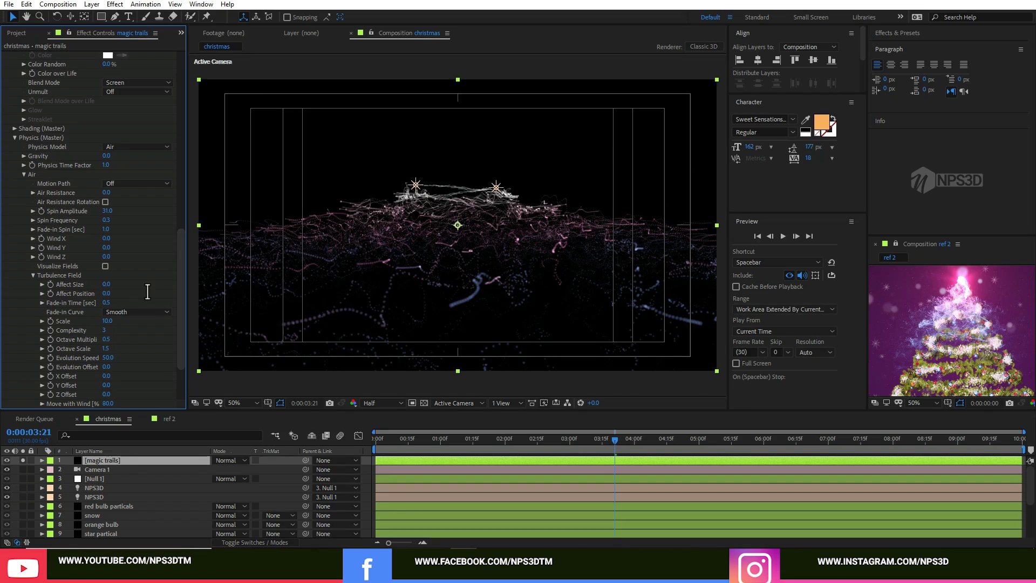
pyautogui.scroll(15, 147, 292)
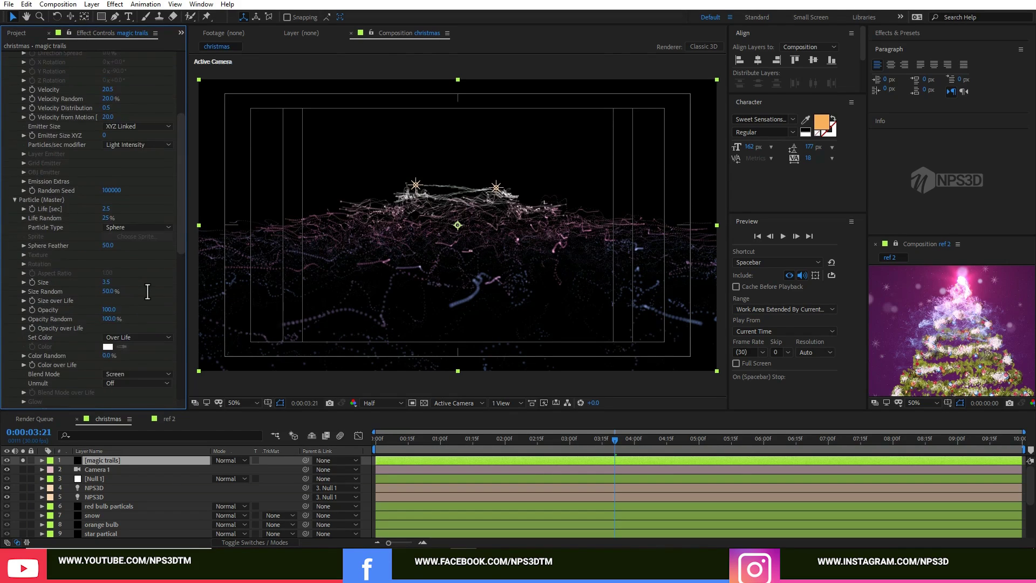
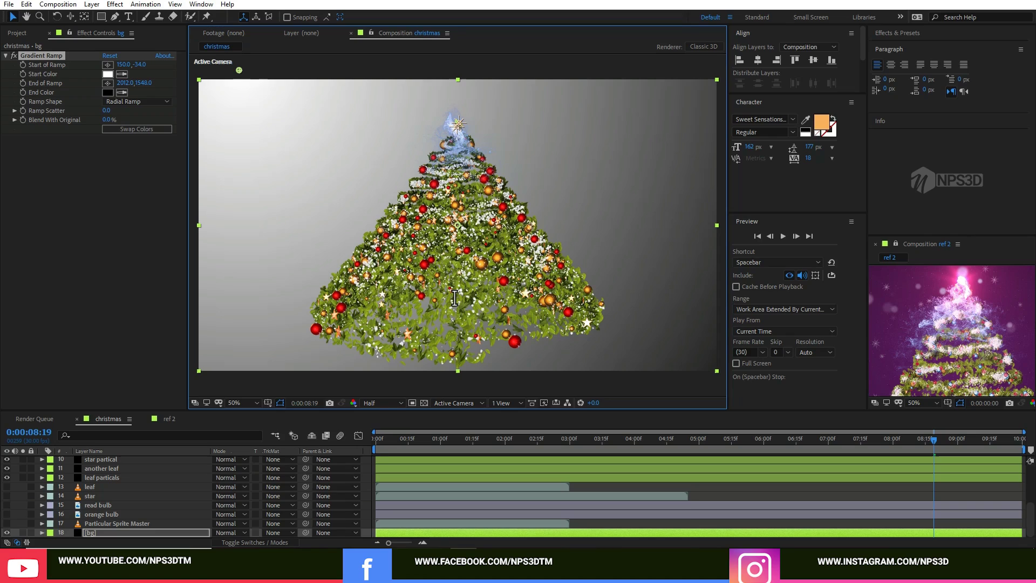
# - Set the start color of the bg layer's Gradient Ramp to purple 78228D
pyautogui.click(106, 74)
pyautogui.click(108, 74)
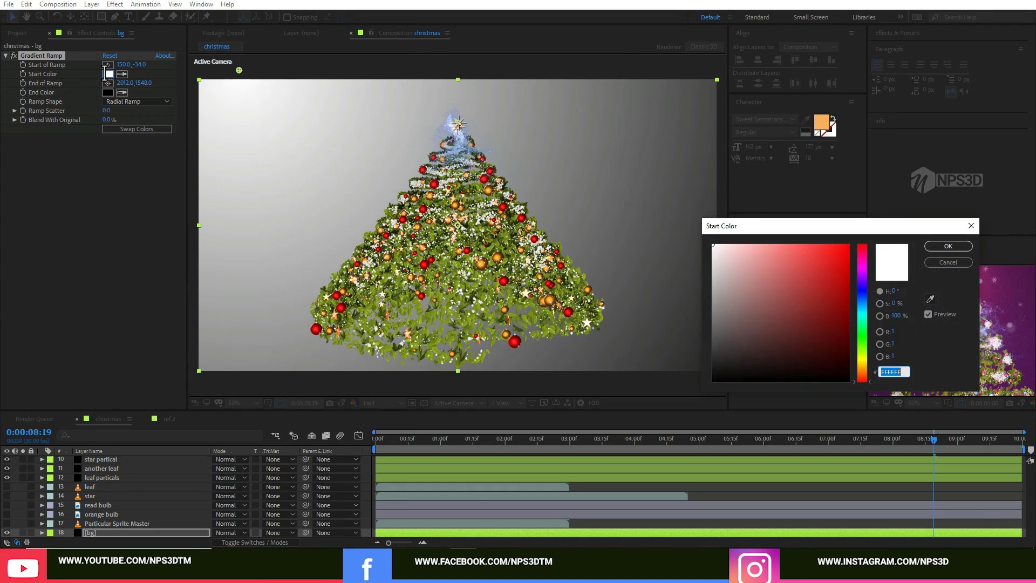
pyautogui.click(863, 272)
pyautogui.click(815, 305)
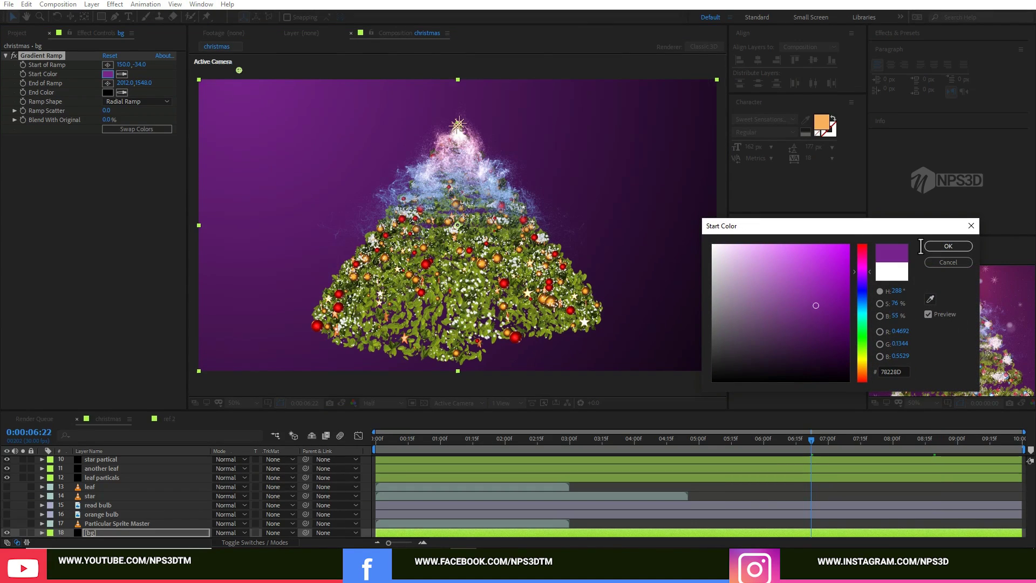
pyautogui.click(948, 246)
# - Set the end color of the bg layer's Gradient Ramp to blue-violet 4D379F
pyautogui.click(106, 92)
pyautogui.moveTo(863, 299); pyautogui.dragTo(809, 303)
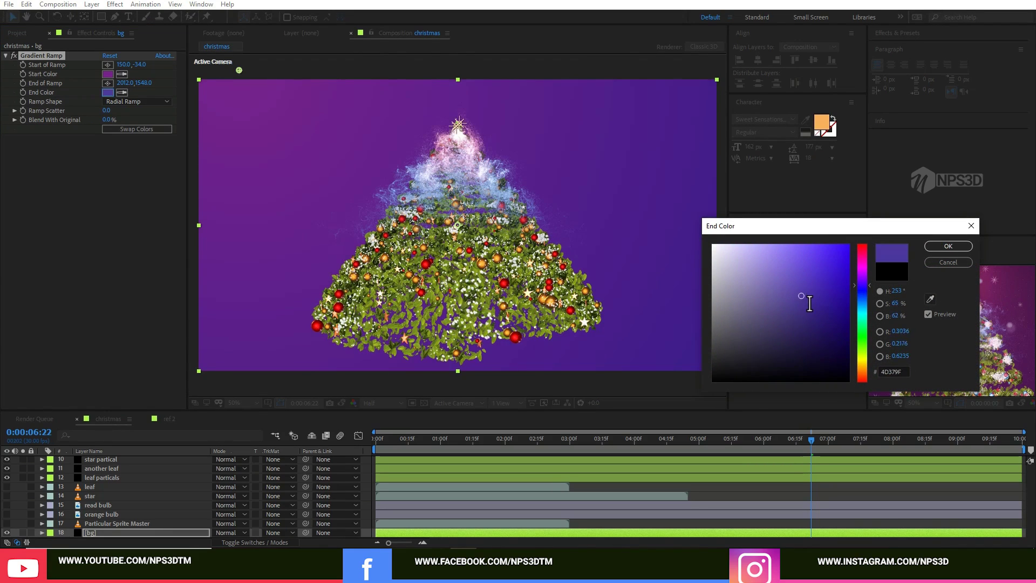
pyautogui.click(948, 246)
# - Place the gradient's start at the composition's center and its end straight below the frame at 956, 1628
pyautogui.press(',')
pyautogui.click(108, 64)
pyautogui.click(457, 226)
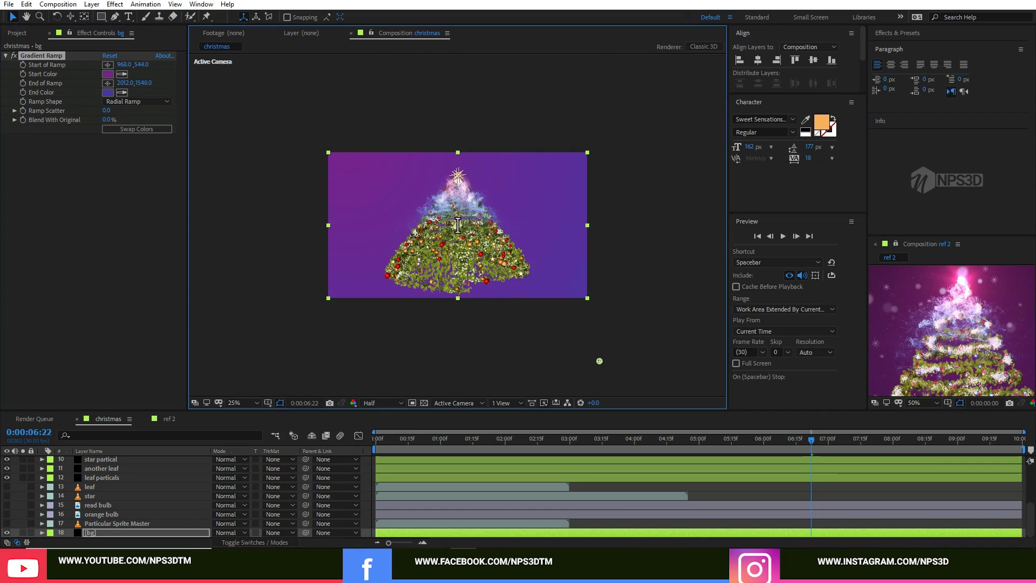
pyautogui.moveTo(599, 361); pyautogui.dragTo(451, 398)
pyautogui.press('.')
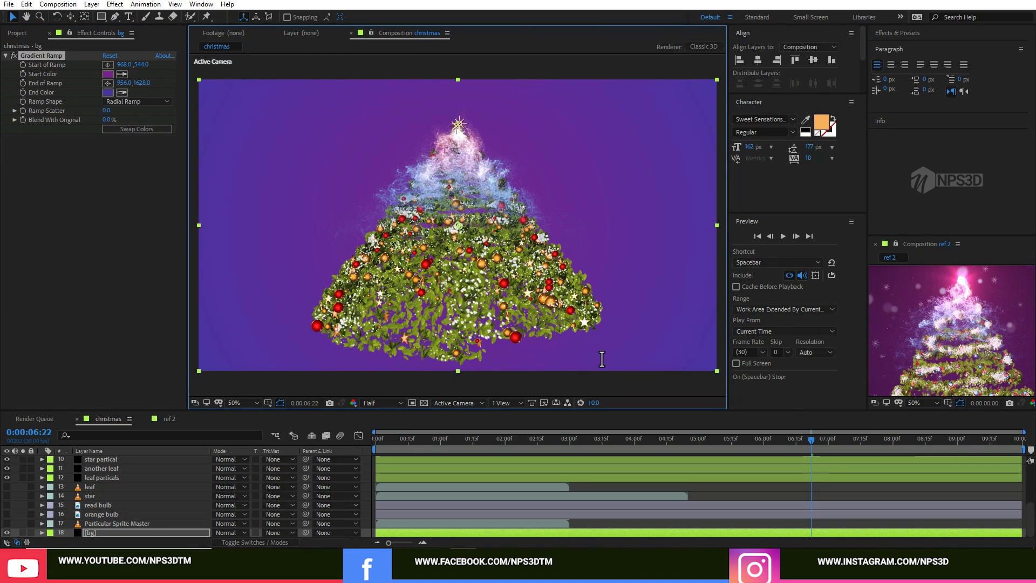
# - Darken the bg gradient's end color to 201D2F
pyautogui.click(108, 93)
pyautogui.click(769, 349)
pyautogui.moveTo(771, 347); pyautogui.dragTo(769, 350)
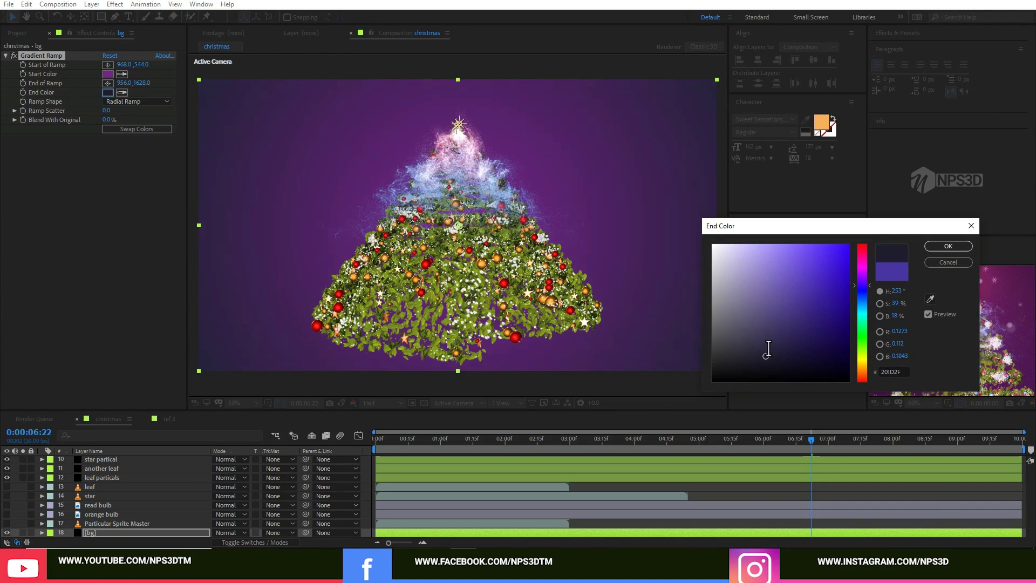
pyautogui.click(926, 247)
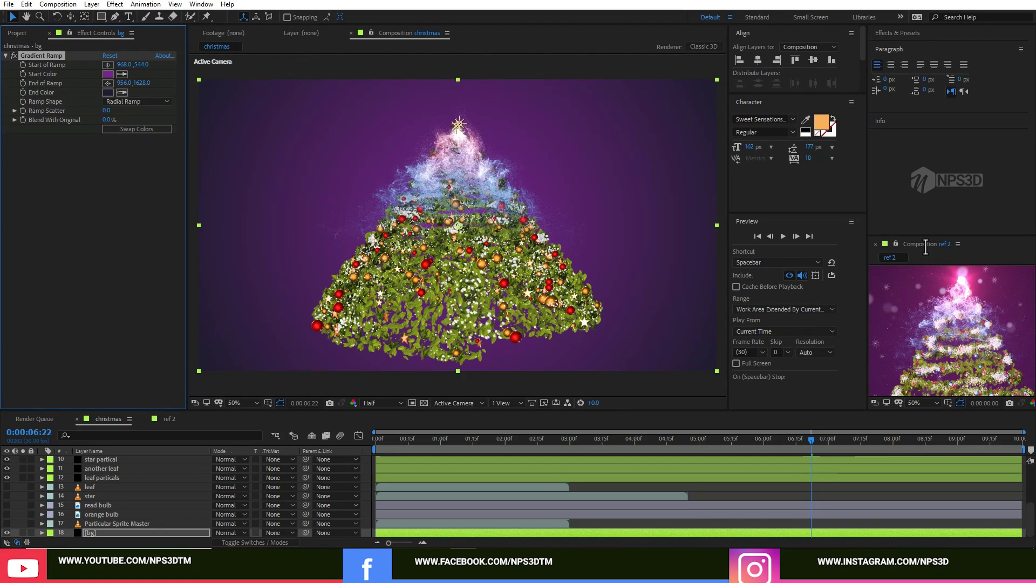
# - Compare the tree with the full reference, and create a black solid named of above the magic trails layer
pyautogui.moveTo(458, 226)
pyautogui.mouseDown()
pyautogui.moveTo(457, 204)
pyautogui.moveTo(454, 225)
pyautogui.mouseUp()
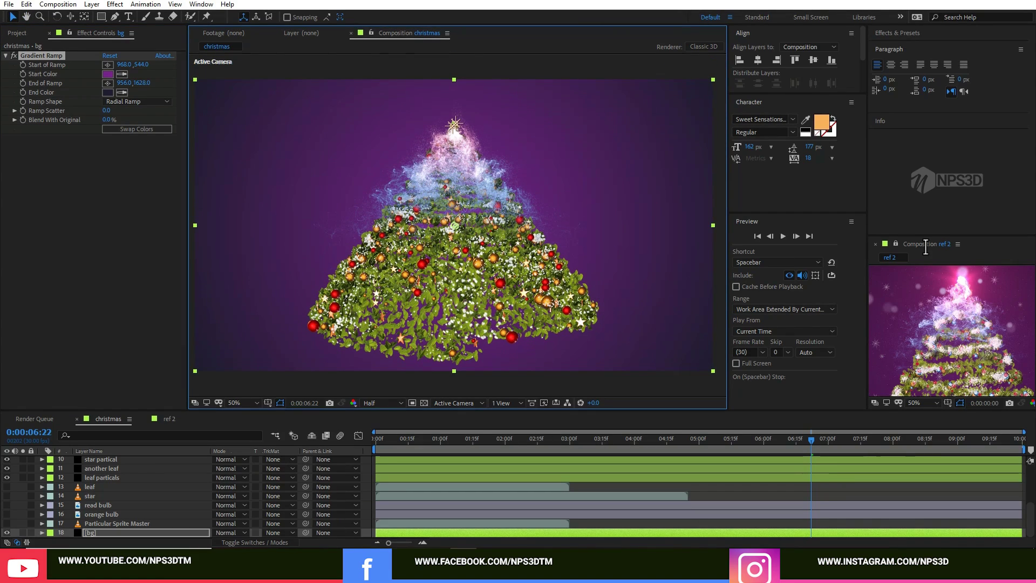
pyautogui.moveTo(961, 357); pyautogui.dragTo(950, 315)
pyautogui.scroll(-2, 950, 315)
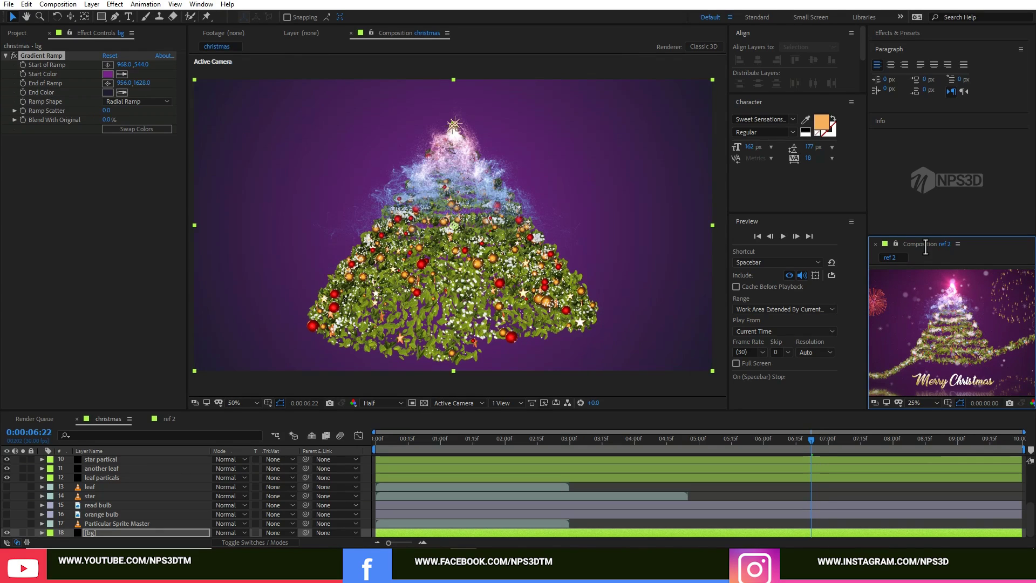
pyautogui.click(711, 437)
pyautogui.click(285, 386)
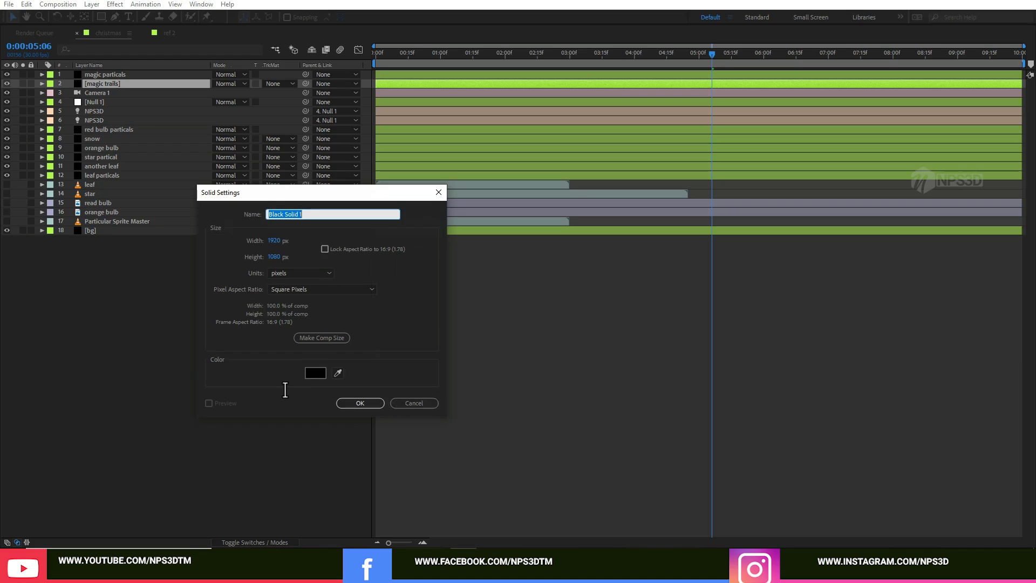
pyautogui.write('of')
pyautogui.press('Return')
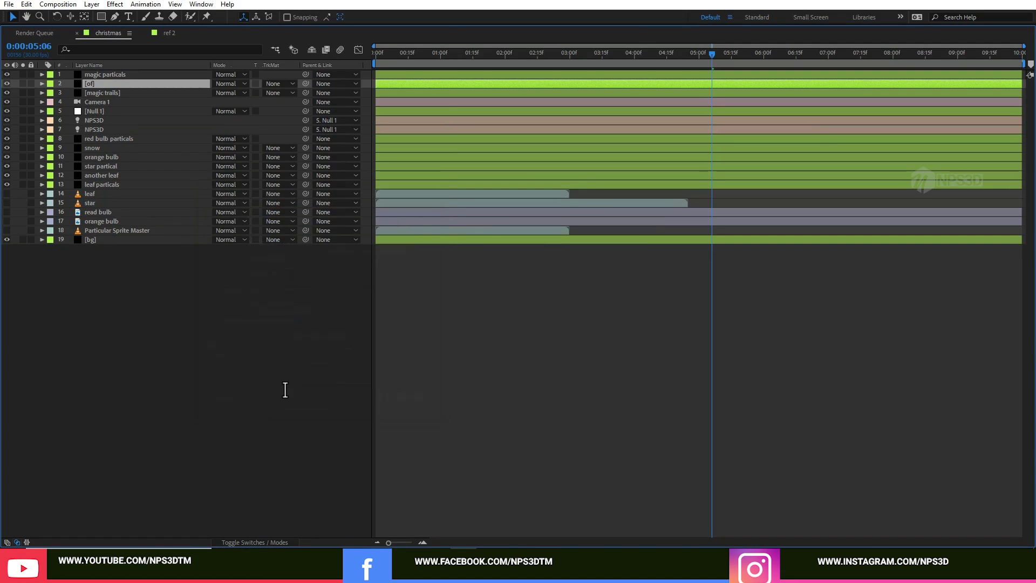
# - Move the of layer above the magic particals layer and apply the Optical Flares effect to it
pyautogui.press('`')
pyautogui.moveTo(120, 469); pyautogui.dragTo(122, 459)
pyautogui.hotkey('ctrl', 'space')
pyautogui.write('op')
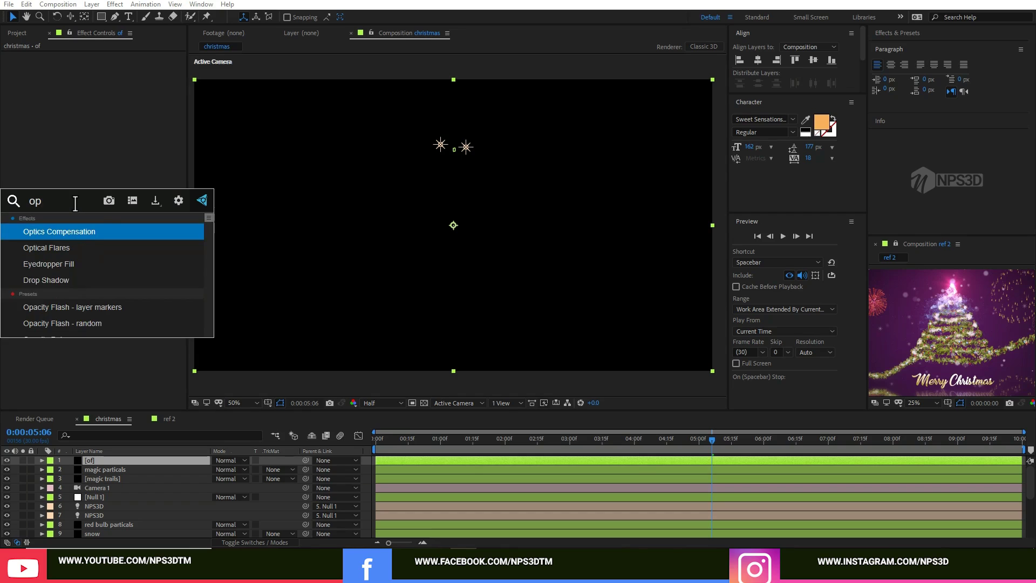
pyautogui.press('Return')
# - Clear the default flare elements in the Optical Flares options, build the flare from a single Glow object, and accept it
pyautogui.click(132, 55)
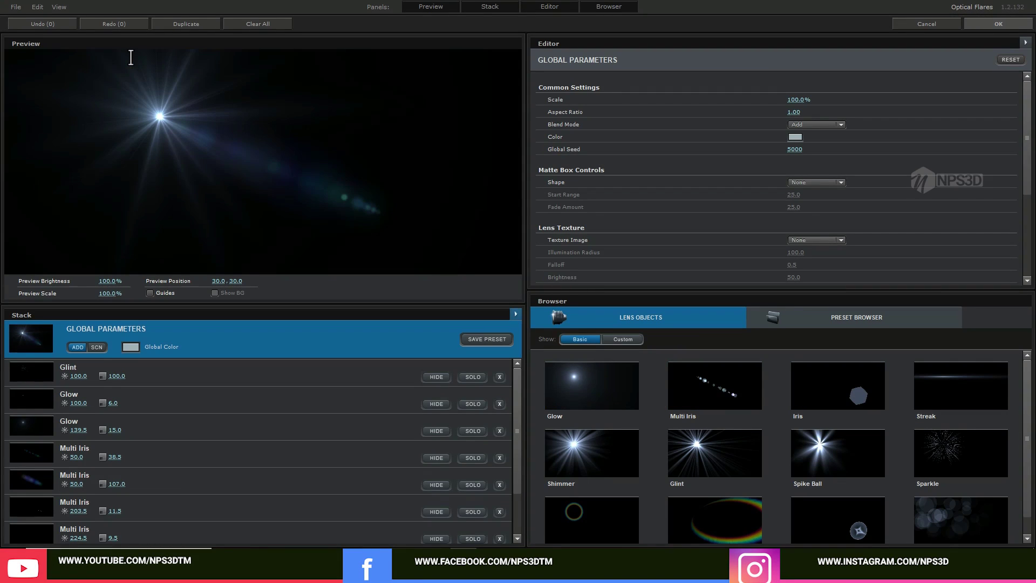
pyautogui.click(516, 314)
pyautogui.click(540, 354)
pyautogui.click(490, 284)
pyautogui.click(628, 384)
pyautogui.moveTo(150, 116); pyautogui.dragTo(261, 128)
pyautogui.click(1021, 23)
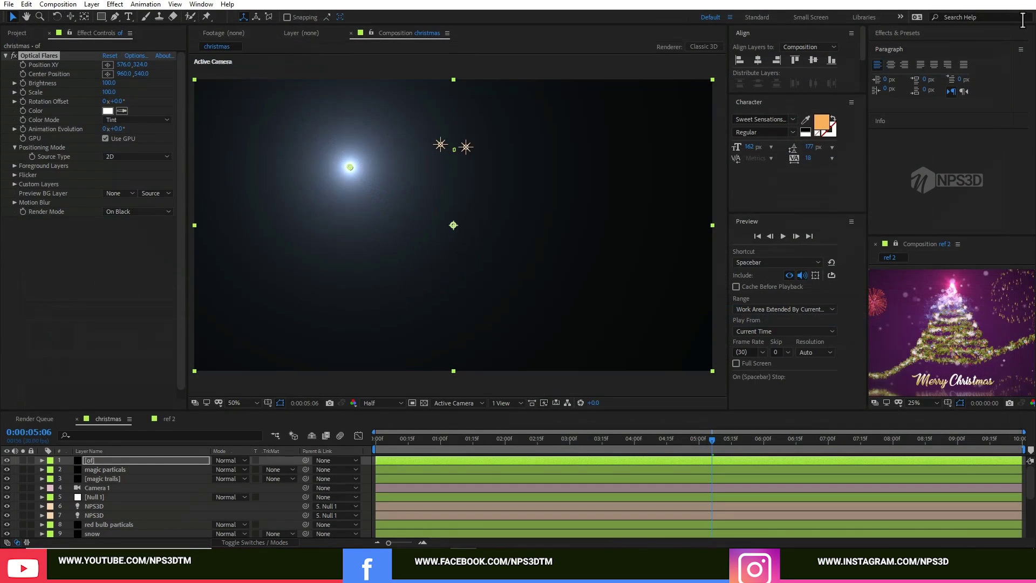
# - Make the flare track the lights, and composite it over the tree with On Transparent rendering and Add layer blending
pyautogui.click(137, 156)
pyautogui.click(135, 190)
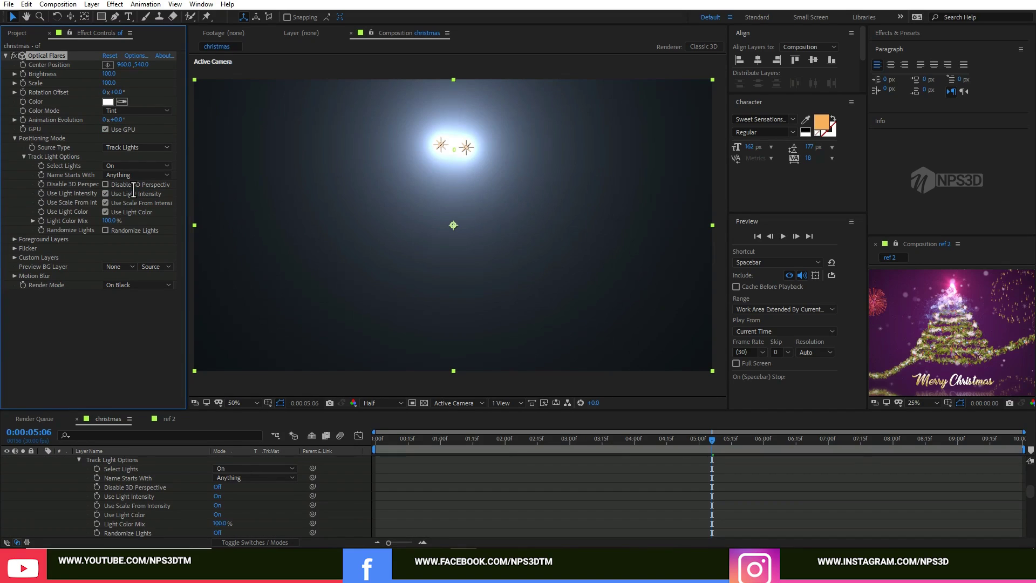
pyautogui.click(138, 285)
pyautogui.click(139, 310)
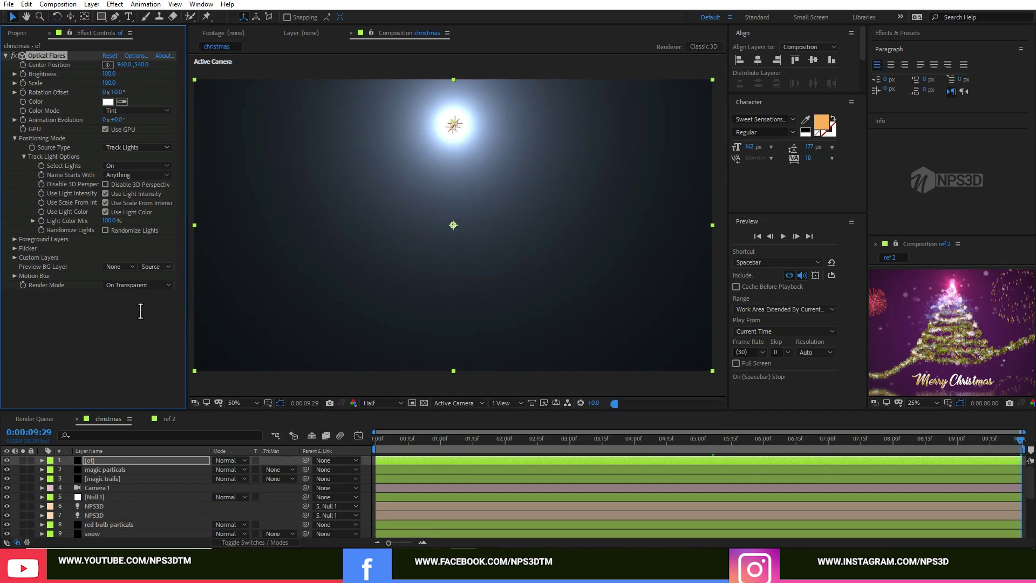
pyautogui.click(224, 460)
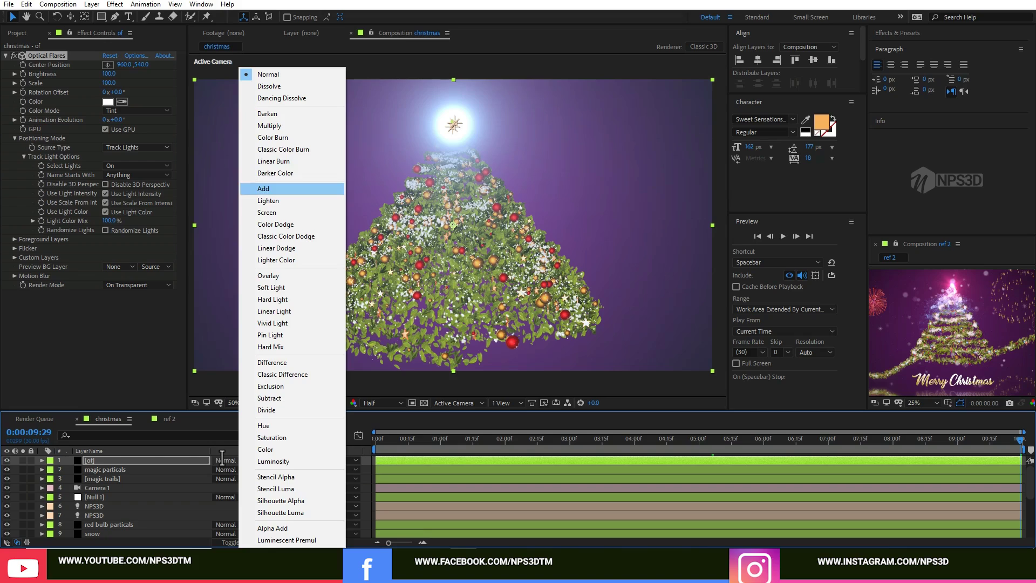
pyautogui.click(267, 187)
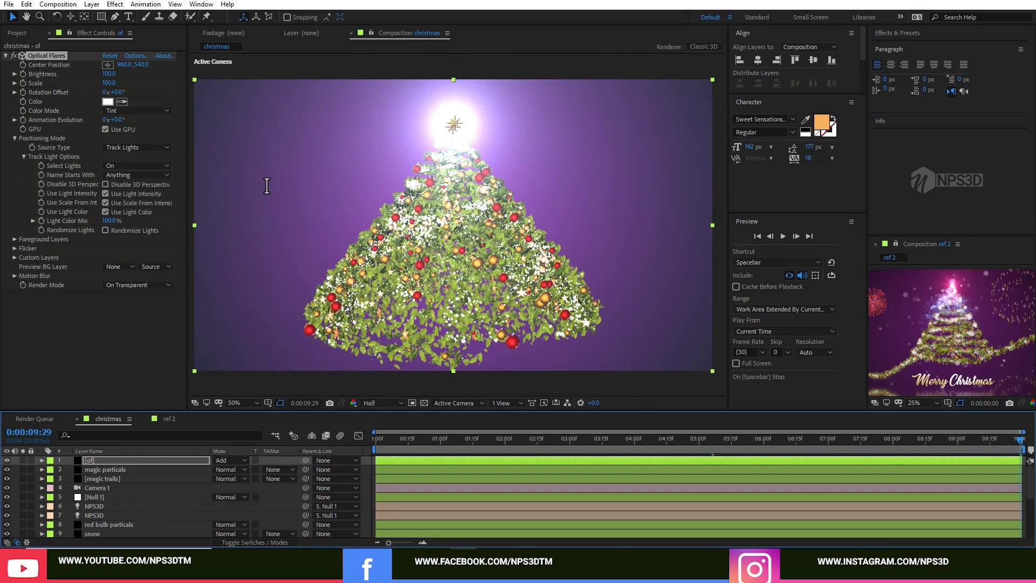
# - Set the flare's scale to 45 and tint it with a purple sampled from the background
pyautogui.click(108, 83)
pyautogui.write('45')
pyautogui.press('Return')
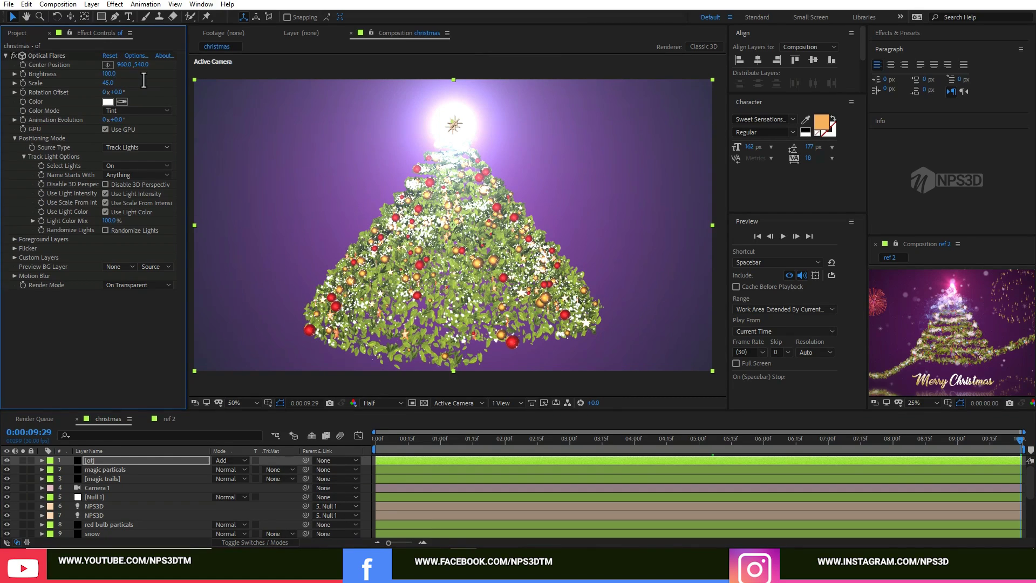
pyautogui.click(122, 101)
pyautogui.click(372, 170)
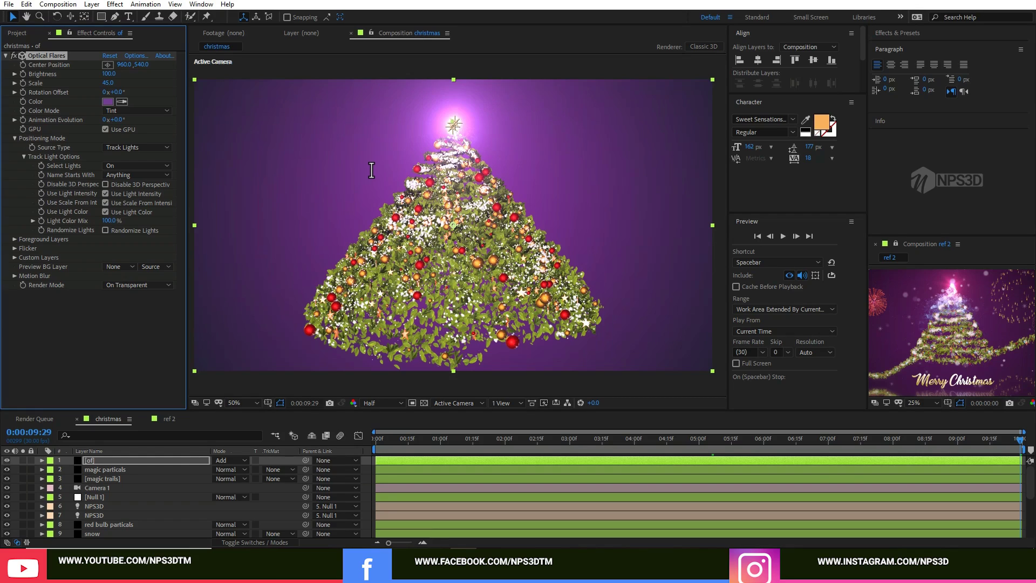
# - Create a solid named bg particasl above the of layer and apply Trapcode Particular to it
pyautogui.press('`')
pyautogui.rightClick(119, 341)
pyautogui.moveTo(138, 346)
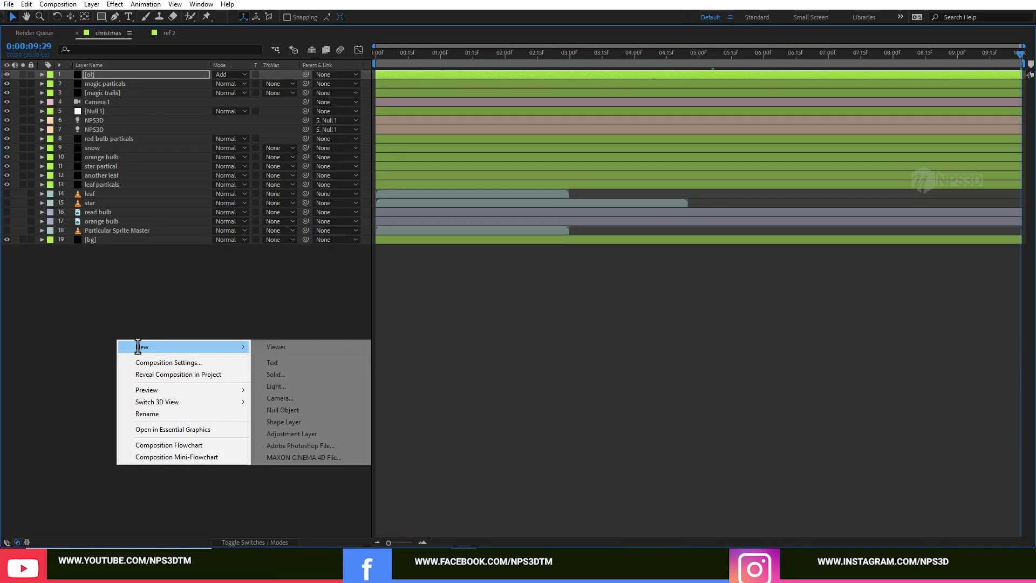
pyautogui.click(276, 374)
pyautogui.write('bg particasl')
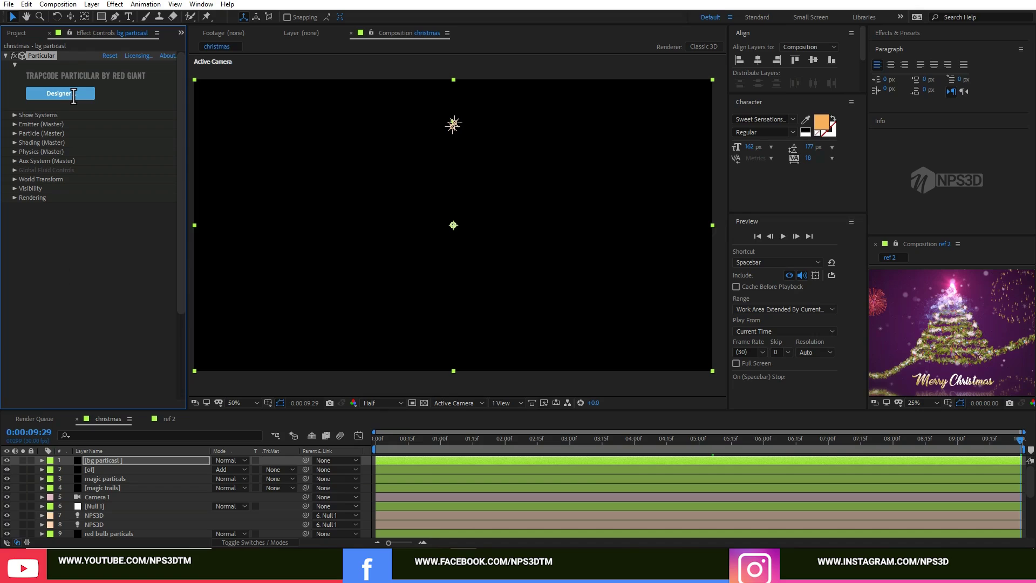
# - Load the Sparkle Dust preset from the Particular Designer onto the bg particasl layer
pyautogui.click(74, 96)
pyautogui.click(15, 13)
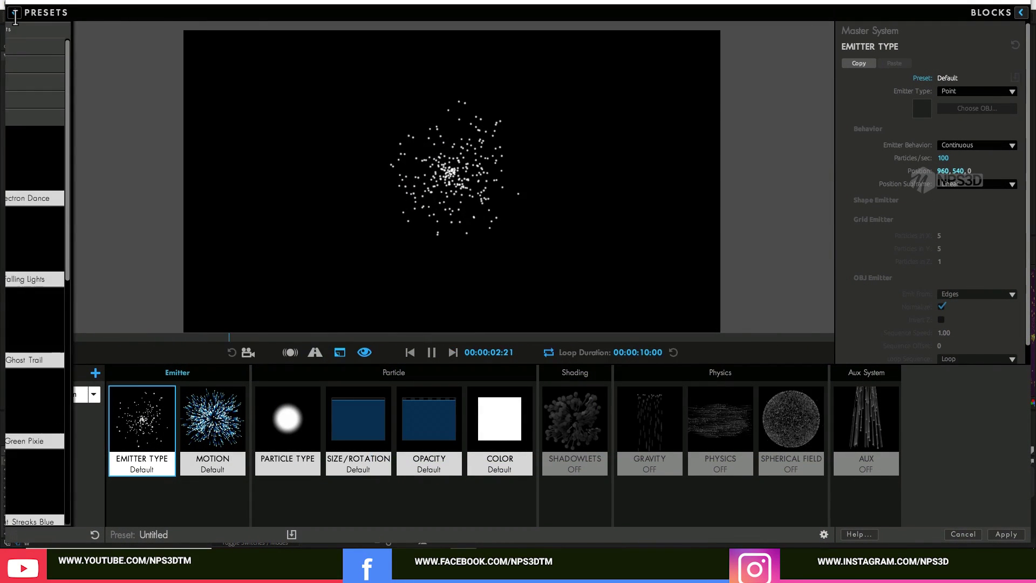
pyautogui.click(12, 116)
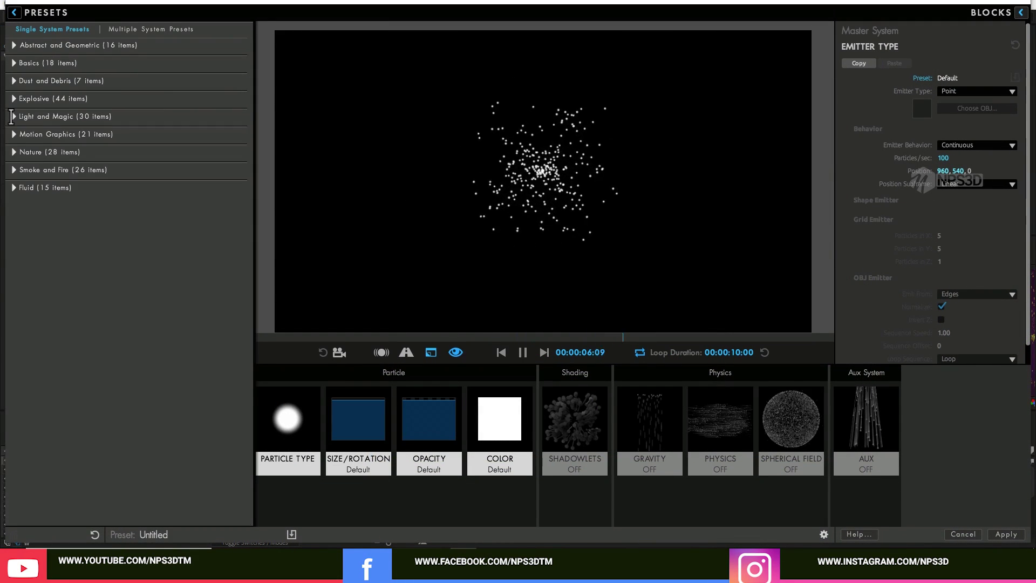
pyautogui.click(12, 170)
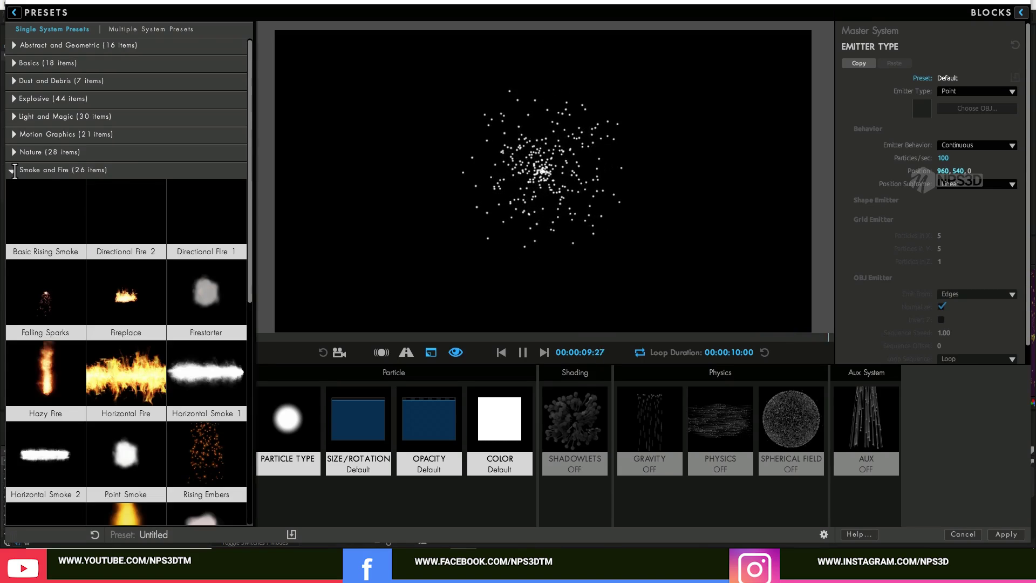
pyautogui.click(46, 306)
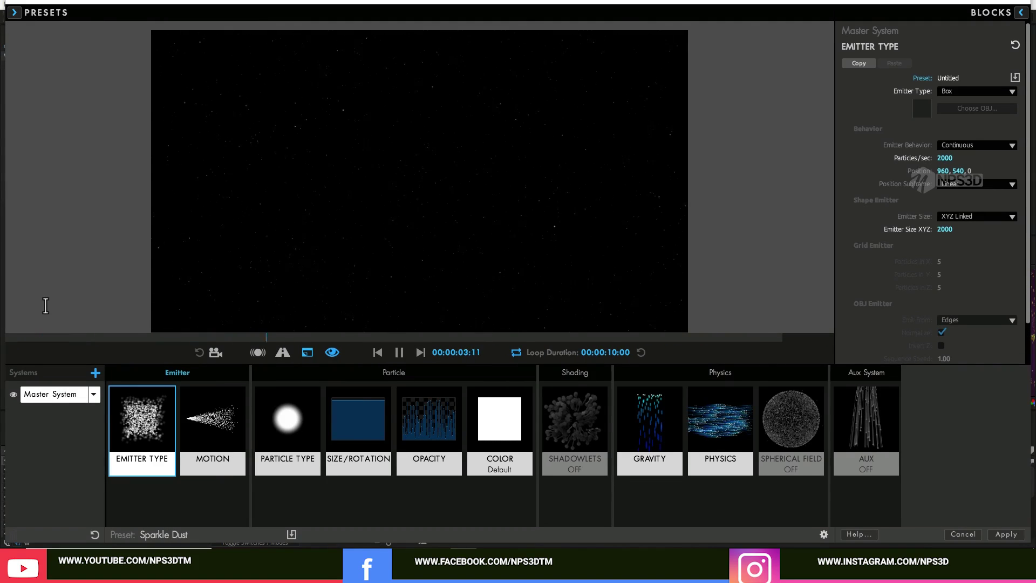
pyautogui.click(1006, 534)
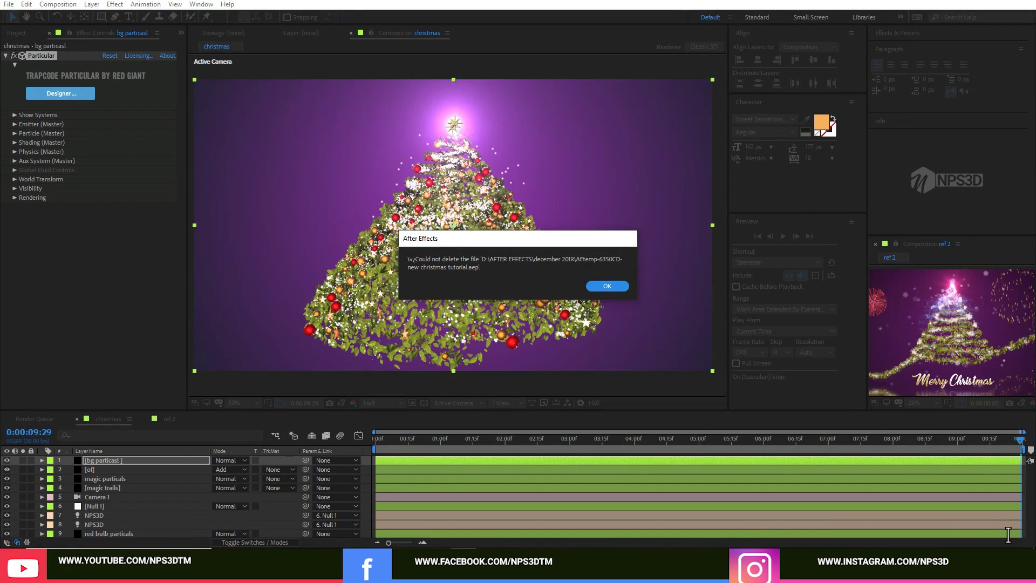
pyautogui.click(603, 287)
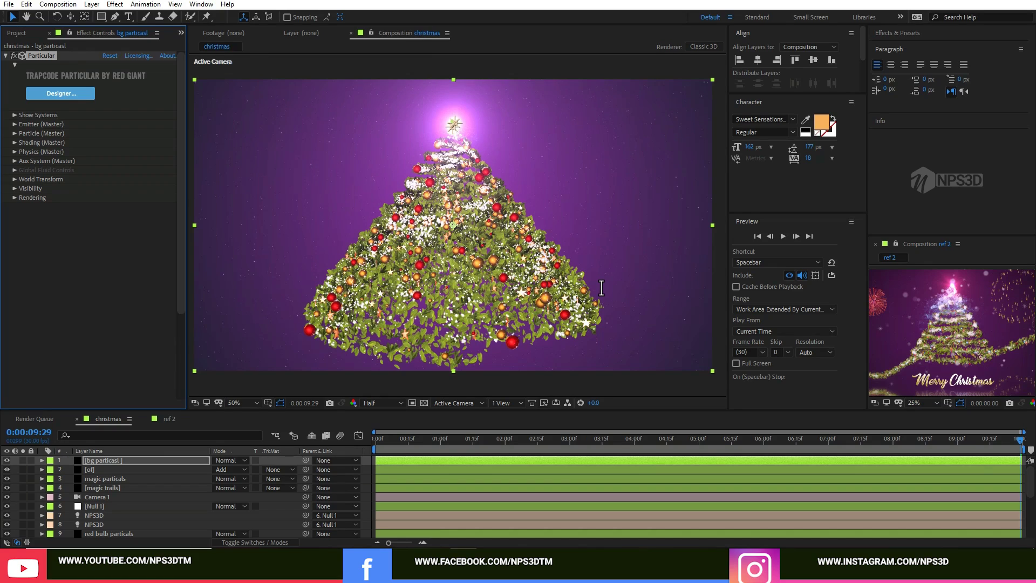
# - Solo the bg particasl layer and set its particle size to 2 with 100% size randomness
pyautogui.click(22, 461)
pyautogui.click(22, 461)
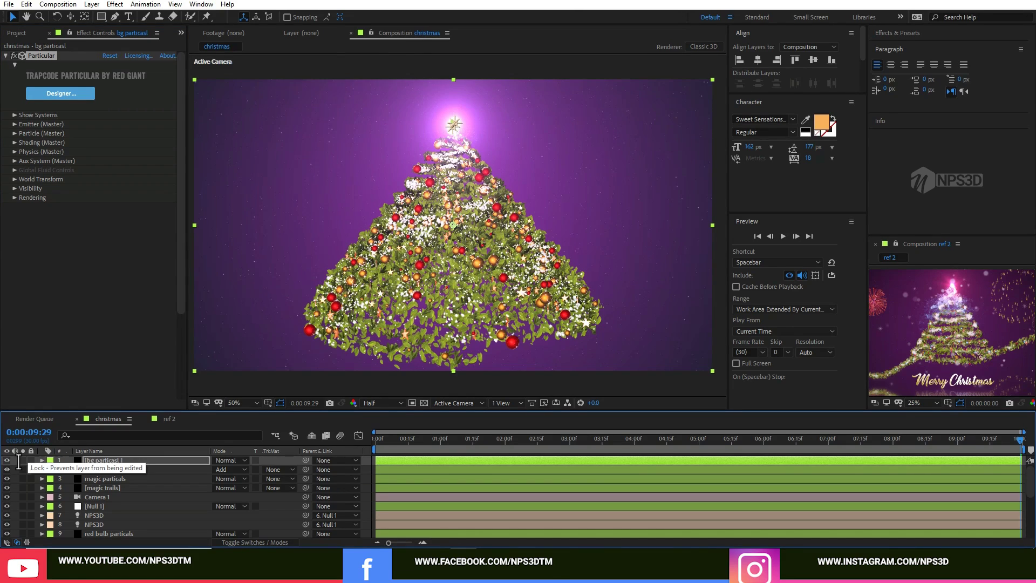
pyautogui.click(22, 461)
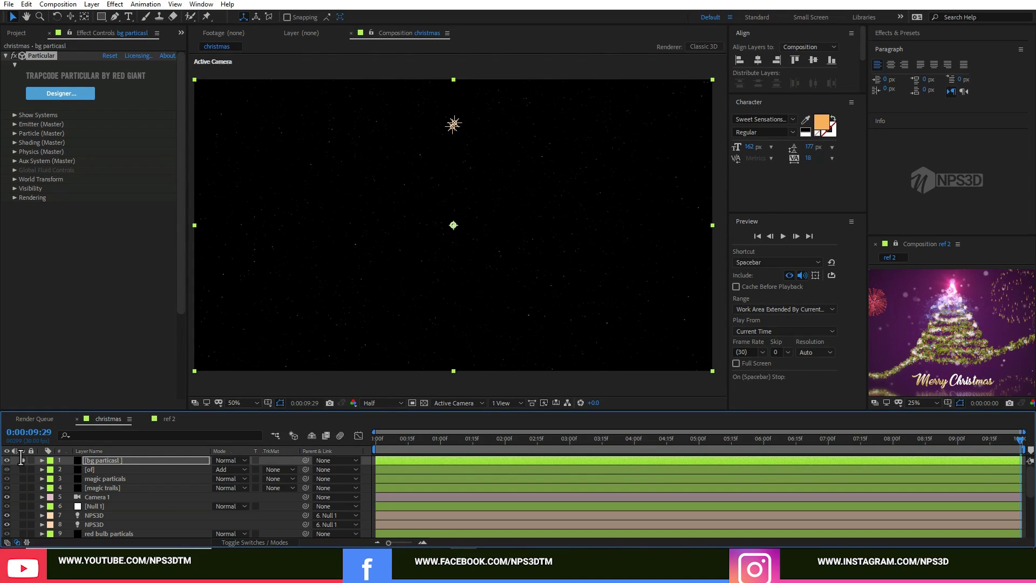
pyautogui.click(15, 134)
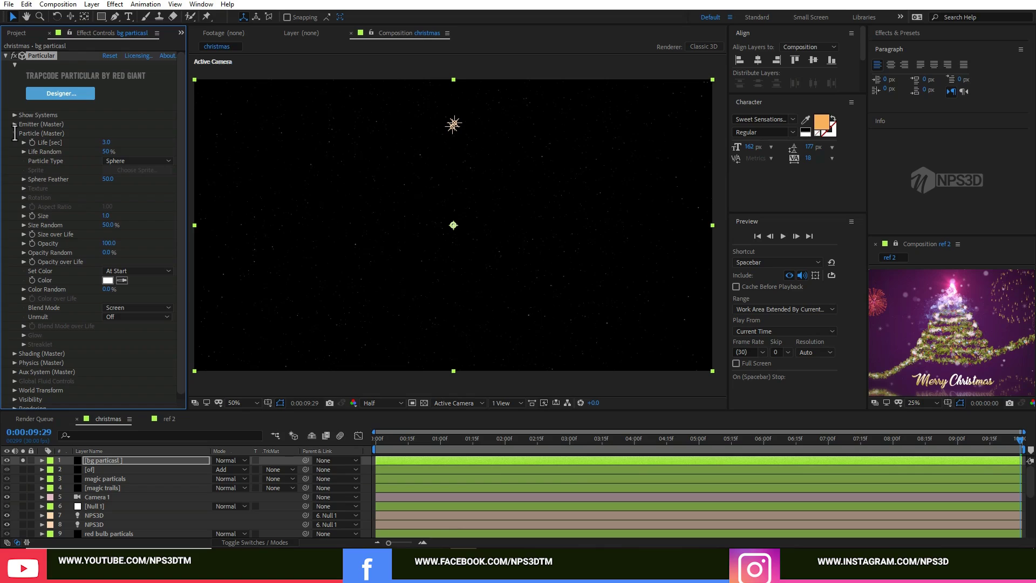
pyautogui.click(105, 215)
pyautogui.write('2')
pyautogui.click(135, 211)
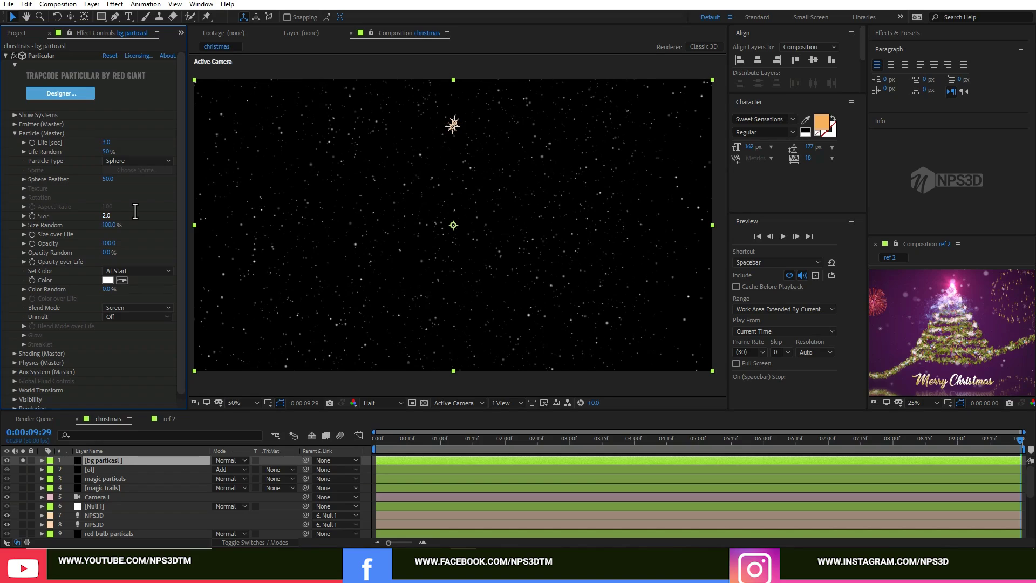
# - Set the bg particasl emitter to 320 particles per second, unsolo the layer and duplicate it
pyautogui.click(15, 125)
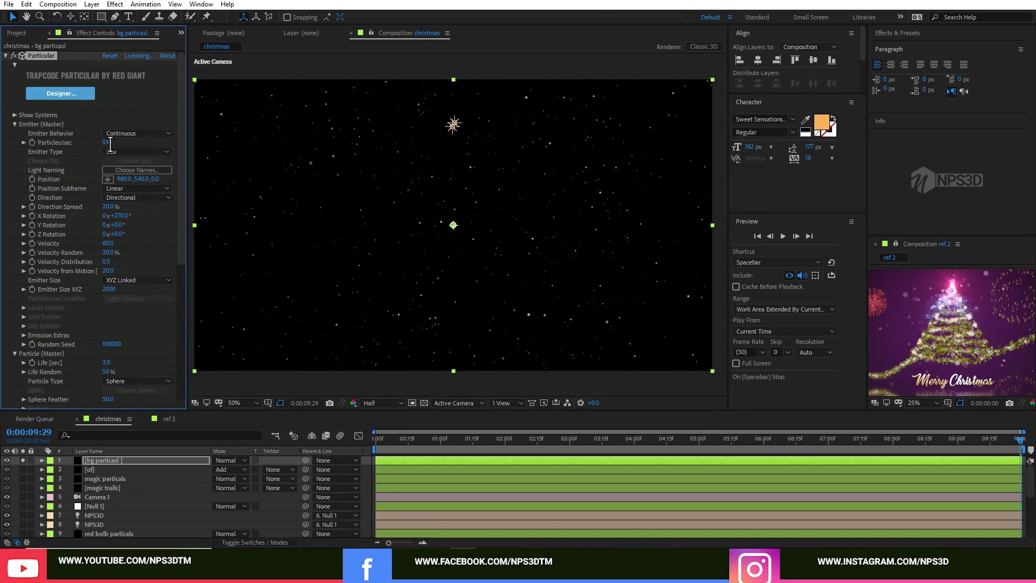
pyautogui.click(22, 460)
pyautogui.hotkey('ctrl', 'd')
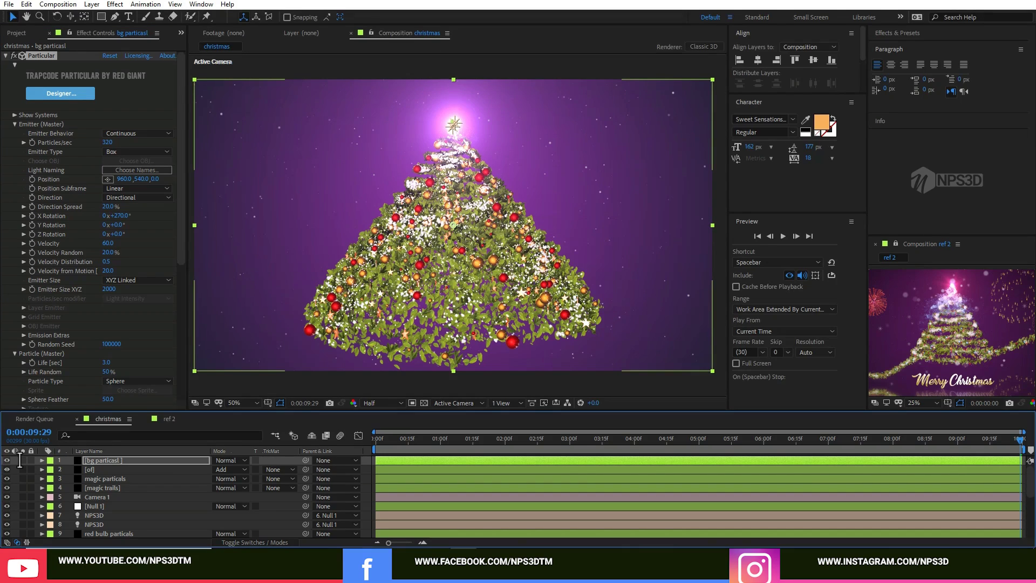
# - Replace the duplicated bg particasl layer's particles with the Large Snow 2D preset from the Nature group in the Designer
pyautogui.click(97, 459)
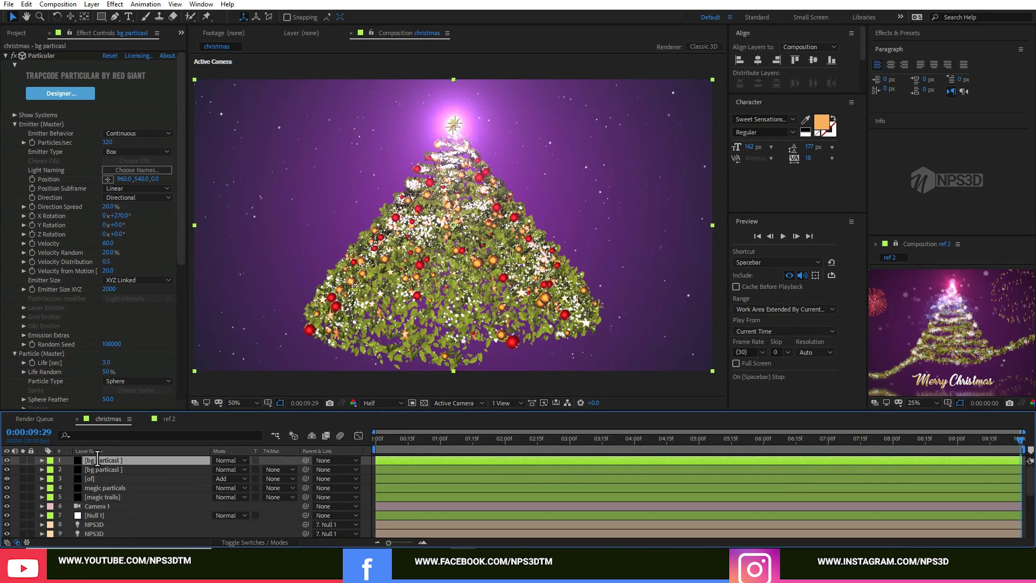
pyautogui.click(60, 93)
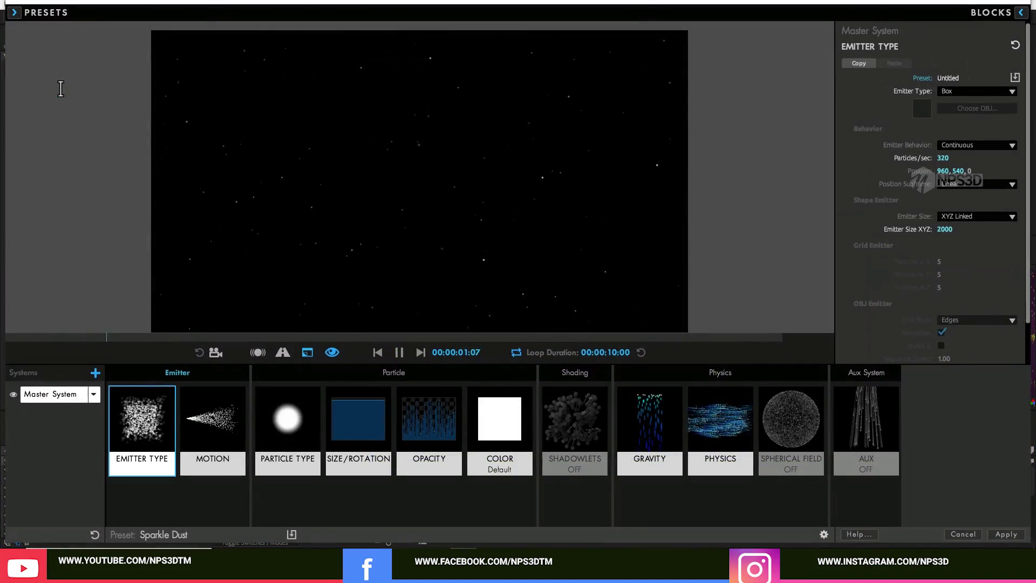
pyautogui.click(12, 14)
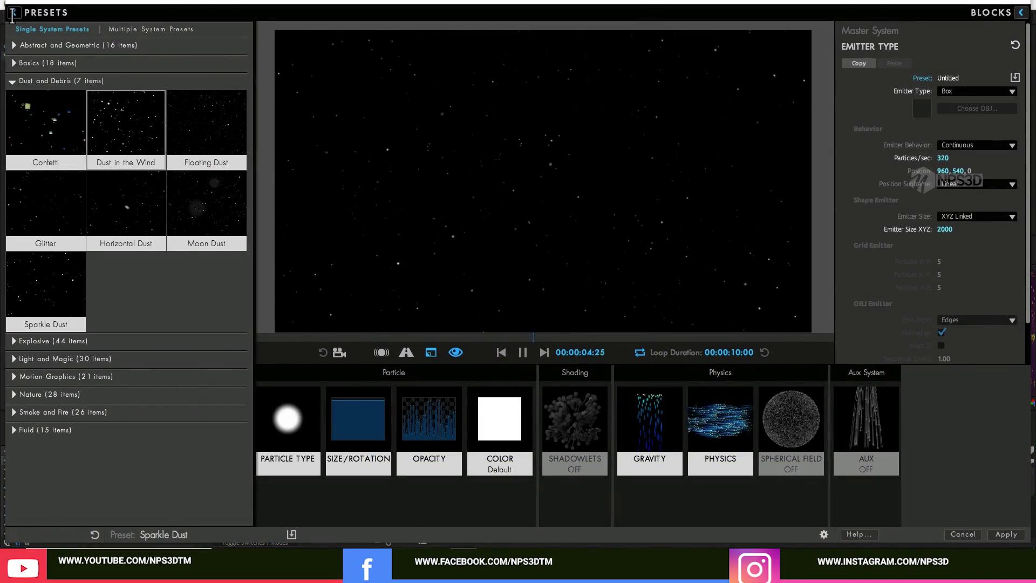
pyautogui.click(126, 120)
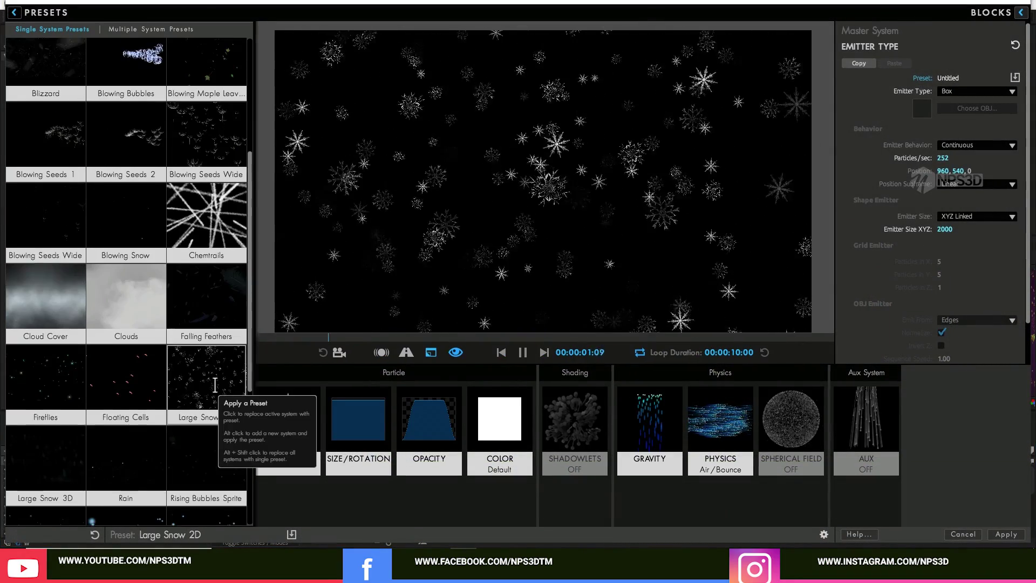
pyautogui.scroll(-1, 215, 384)
pyautogui.scroll(-3, 215, 384)
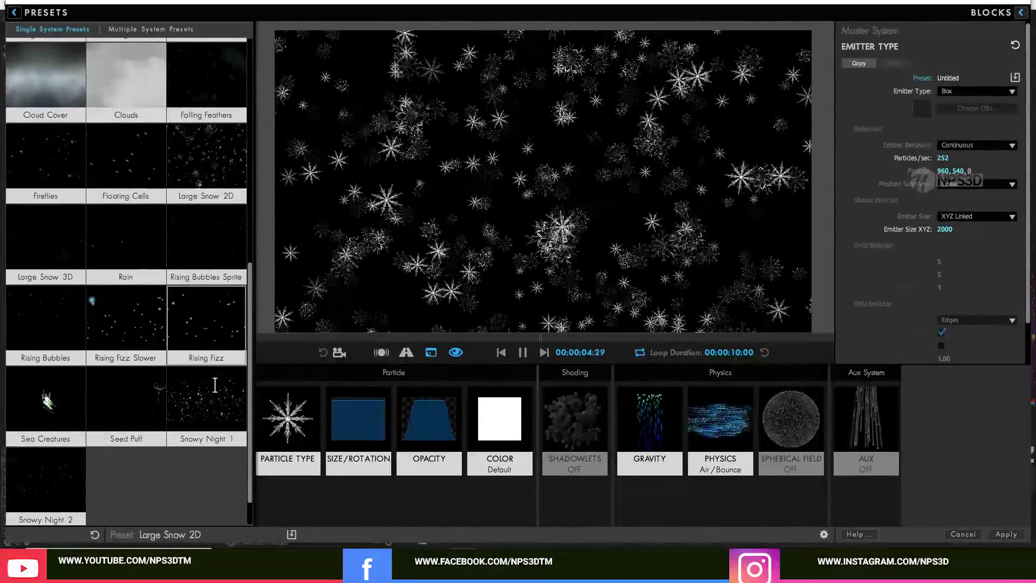
pyautogui.click(7, 231)
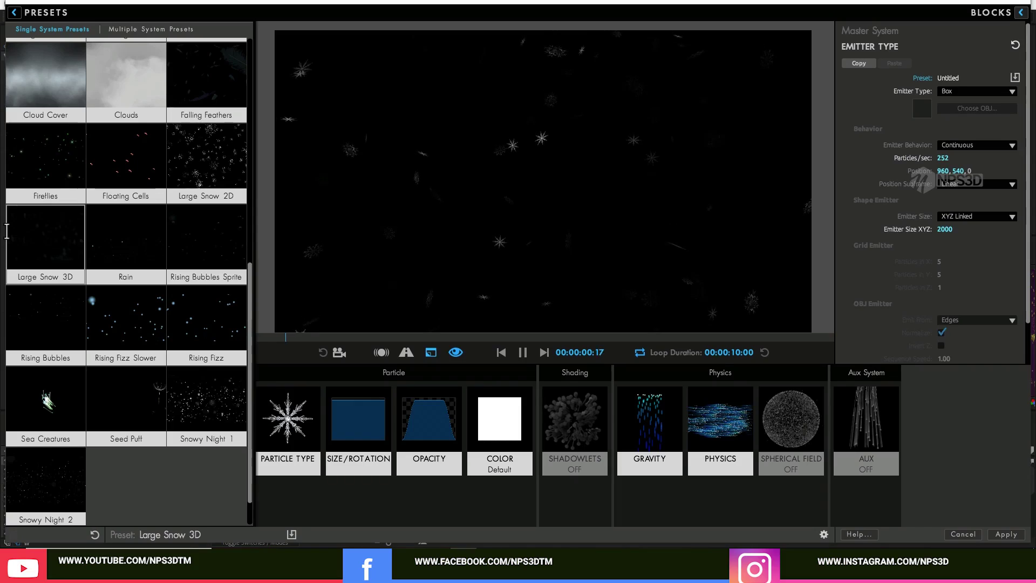
pyautogui.click(214, 163)
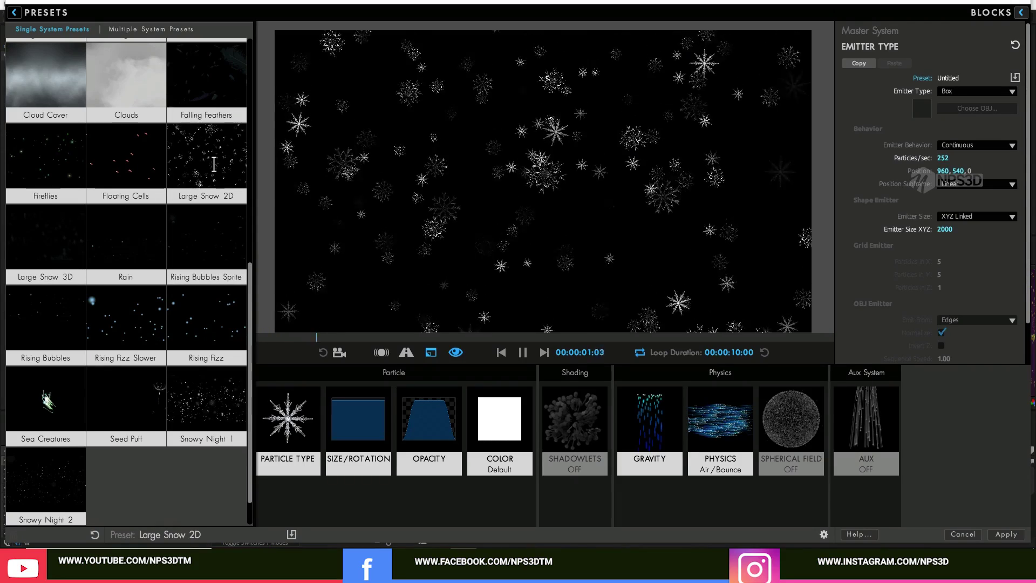
pyautogui.click(1018, 536)
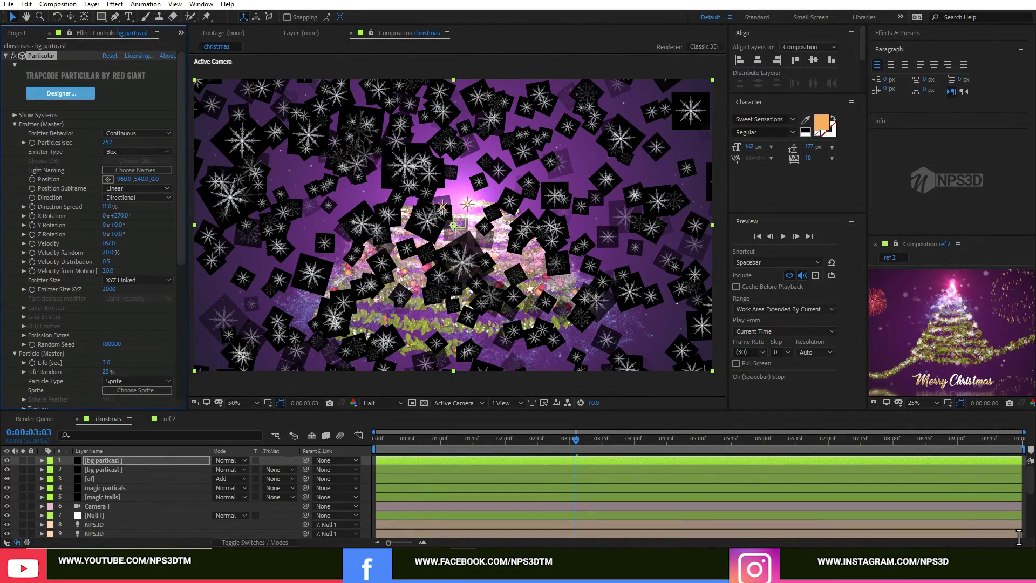
# - Isolate the last Particular Sprite Master layer and turn on the transparency grid to examine the snowflake sprite's background
pyautogui.scroll(-5, 1019, 537)
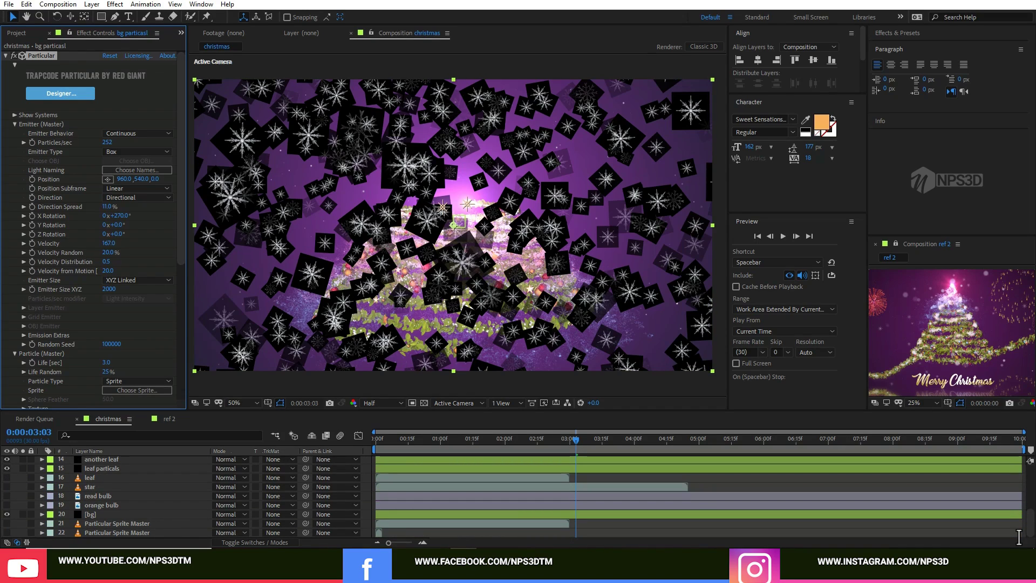
pyautogui.click(22, 532)
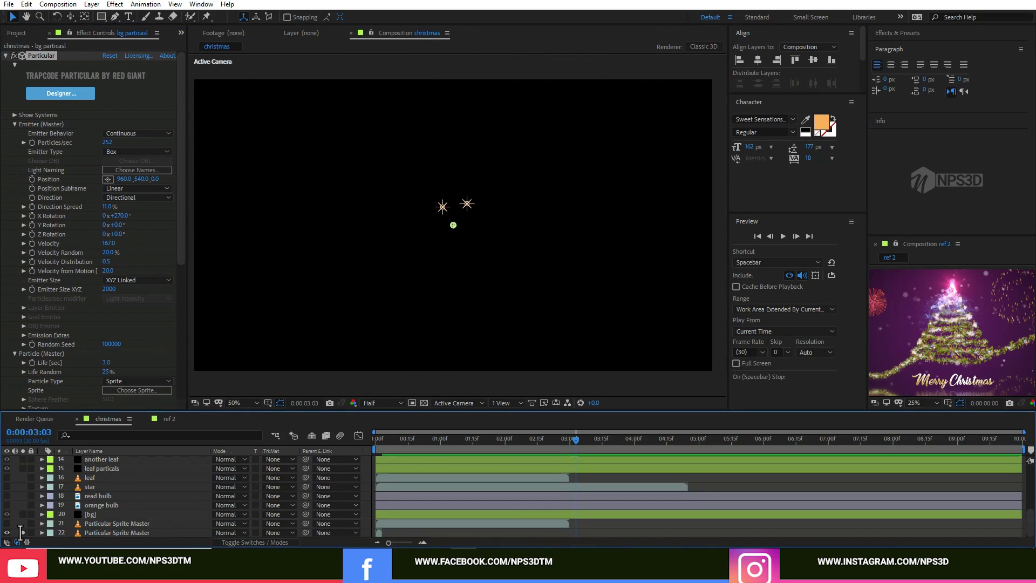
pyautogui.click(424, 402)
pyautogui.click(424, 403)
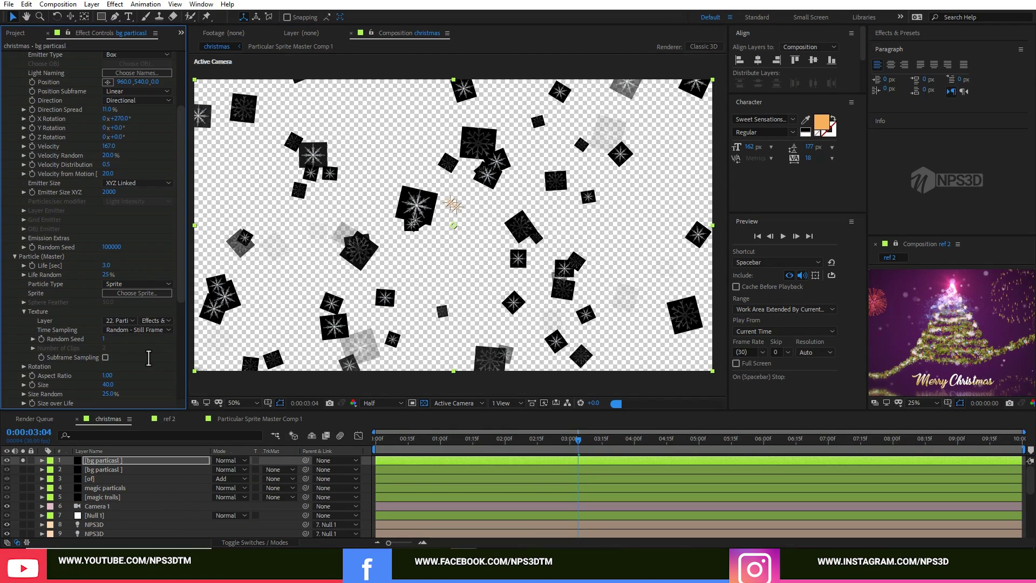
# - Set the snowflake bg particasl layer's blend mode to Add, unsolo it and toggle its visibility to compare against the tree
pyautogui.click(230, 460)
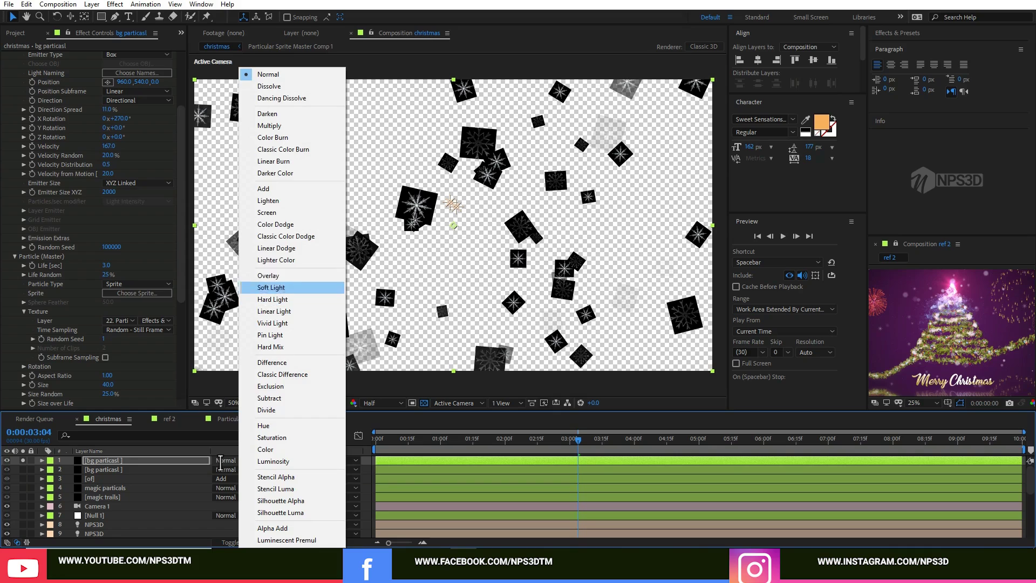
pyautogui.click(263, 187)
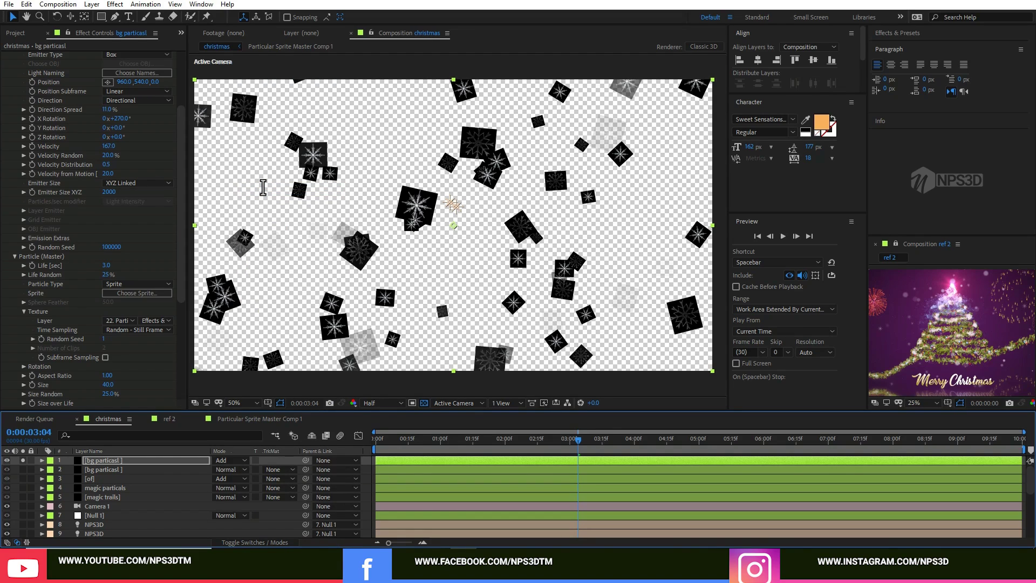
pyautogui.click(22, 461)
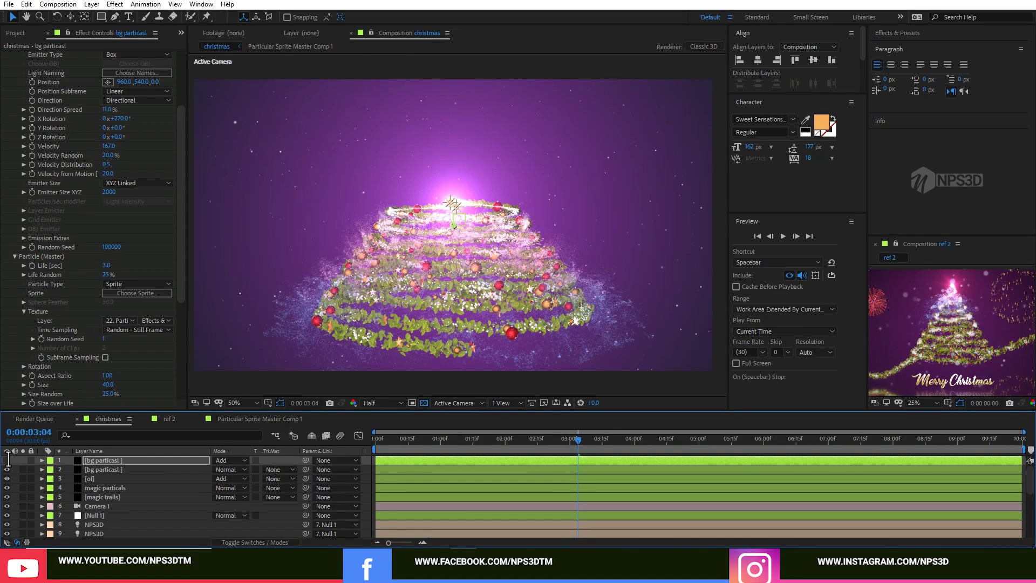
pyautogui.click(595, 438)
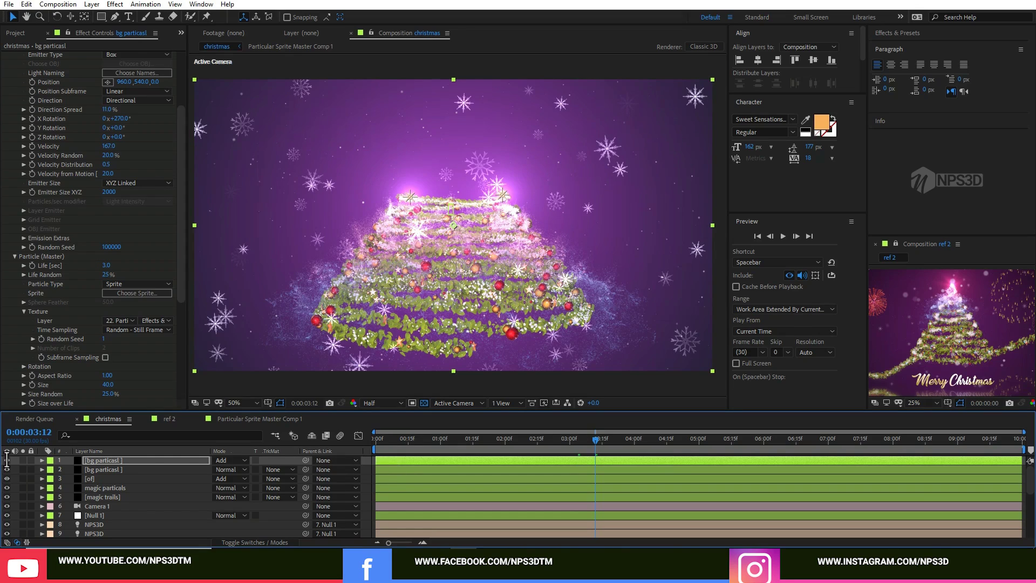
pyautogui.click(7, 459)
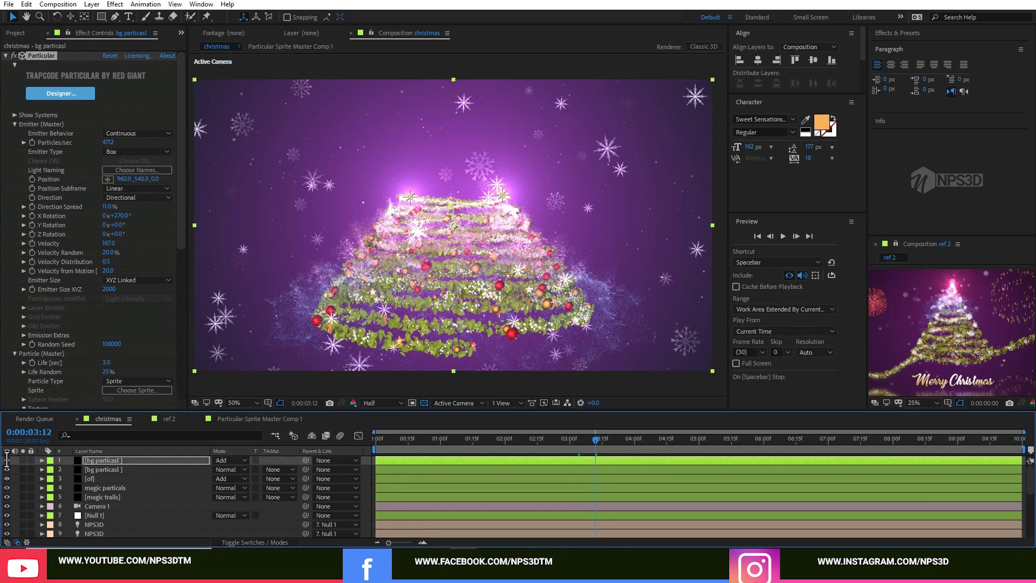
# - Lower the snowflake layer's emission to about 1612 particles per second, set its particle size to 25 and save the project
pyautogui.moveTo(110, 142); pyautogui.dragTo(105, 142)
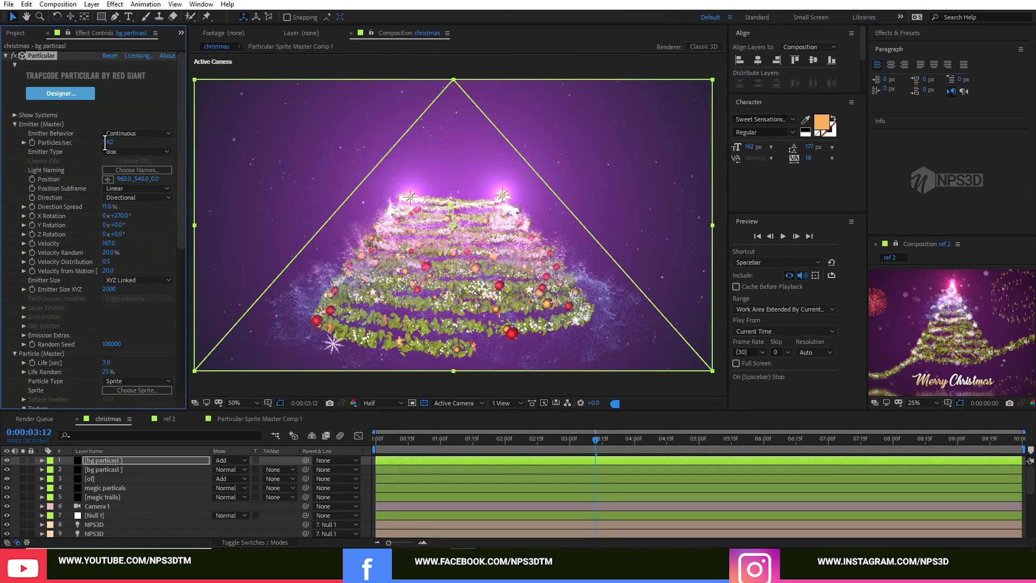
pyautogui.moveTo(102, 142); pyautogui.dragTo(105, 142)
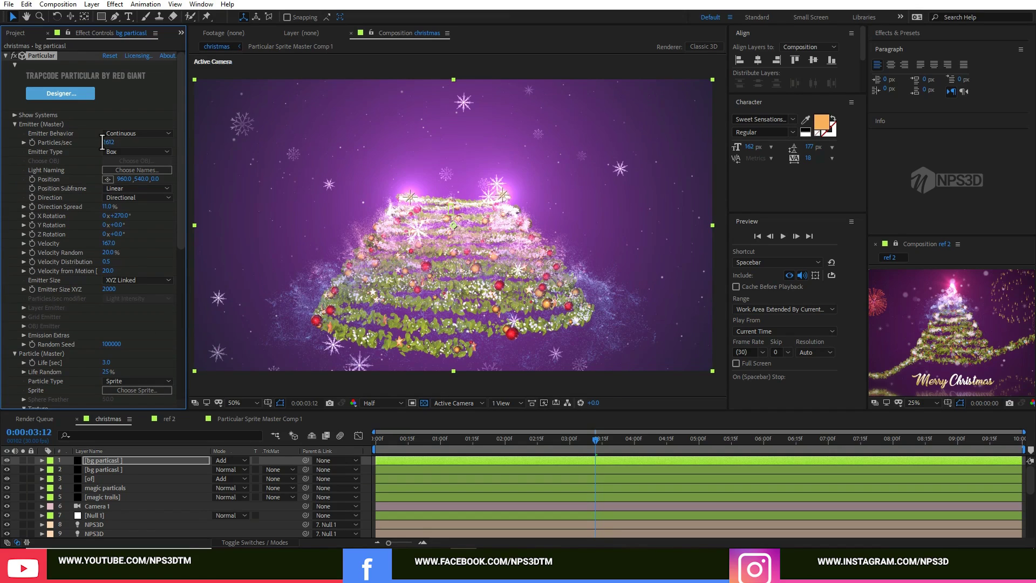
pyautogui.scroll(-8, 102, 143)
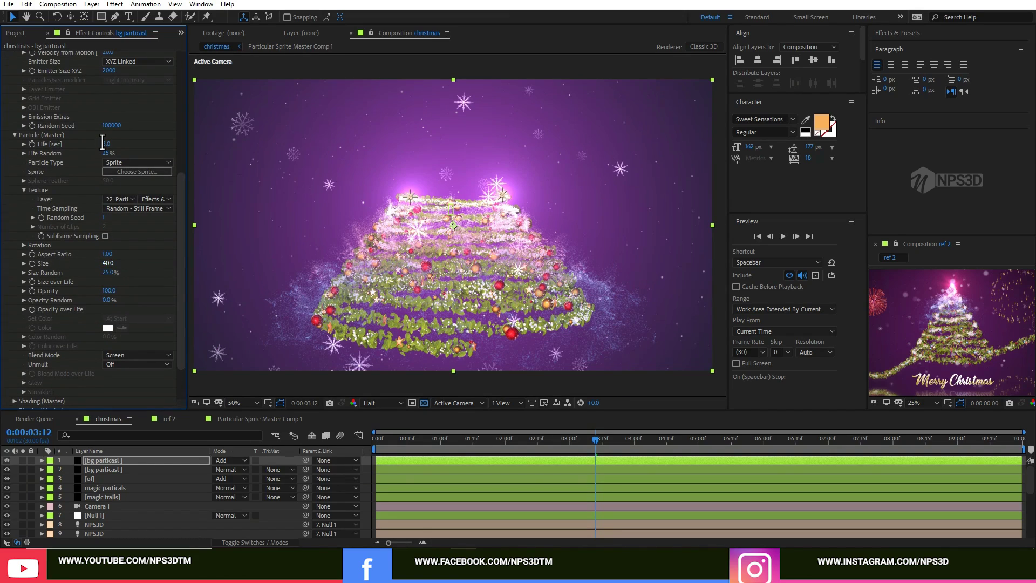
pyautogui.moveTo(109, 263); pyautogui.dragTo(109, 263)
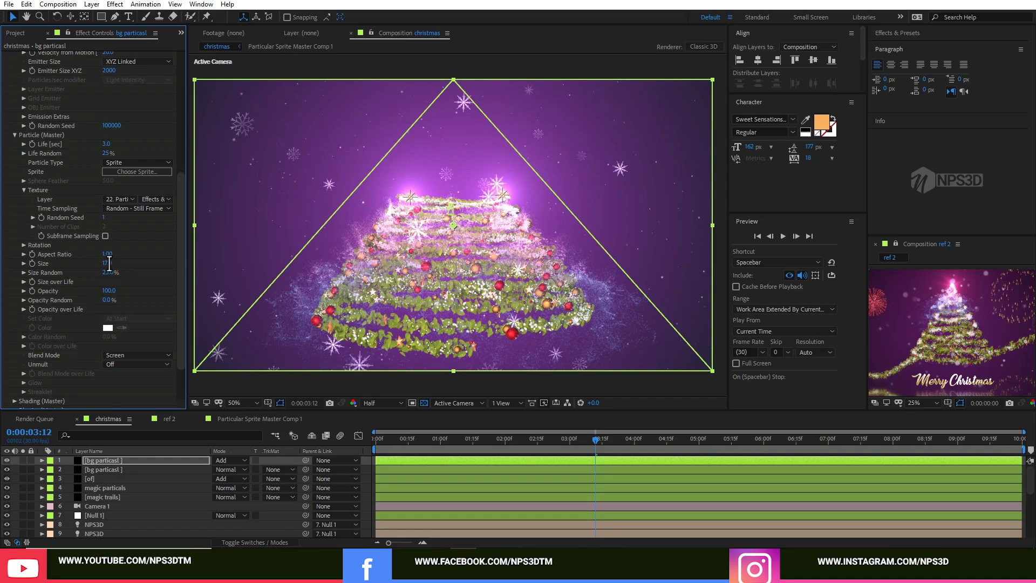
pyautogui.click(106, 262)
pyautogui.write('25')
pyautogui.press('Return')
pyautogui.hotkey('ctrl', 's')
# - Try to move the snowflake bg particasl layer down the stack below the leaf particals layer
pyautogui.moveTo(108, 460)
pyautogui.mouseDown()
pyautogui.moveTo(124, 523)
pyautogui.moveTo(100, 532)
pyautogui.moveTo(112, 472)
pyautogui.mouseUp()
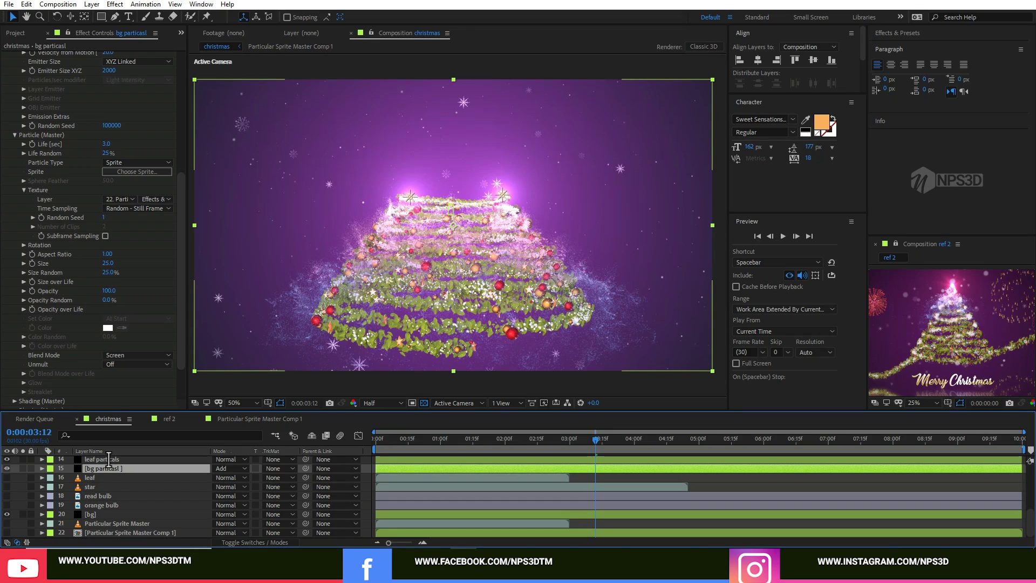
pyautogui.moveTo(107, 468)
pyautogui.mouseDown()
pyautogui.moveTo(114, 519)
pyautogui.moveTo(108, 468)
pyautogui.mouseUp()
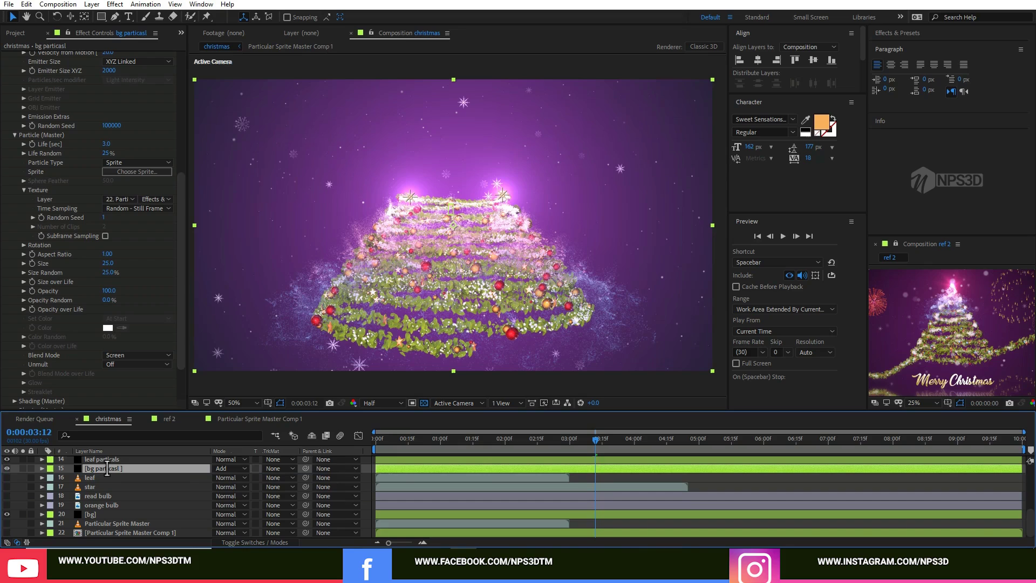
pyautogui.hotkey('ctrl', 'z')
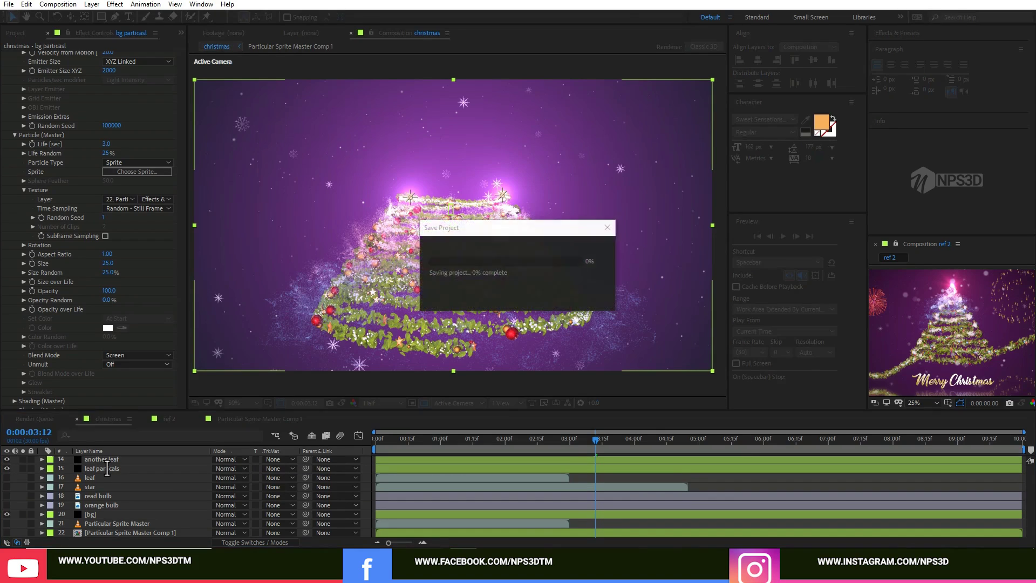
# - Adjust the shadowlet size of the leaf particals layer while viewing the tree at 0:00:05:18
pyautogui.click(737, 443)
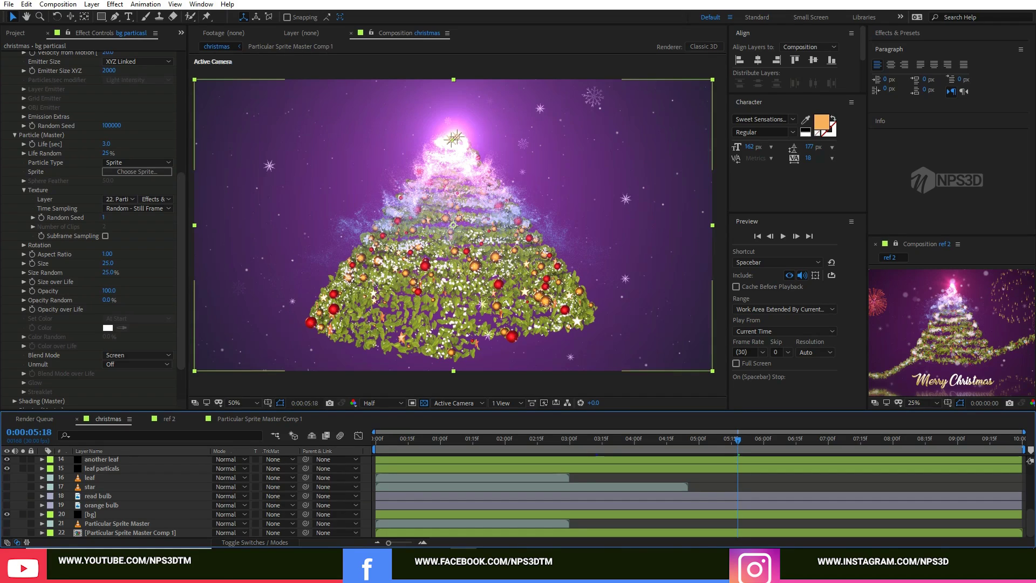
pyautogui.click(98, 469)
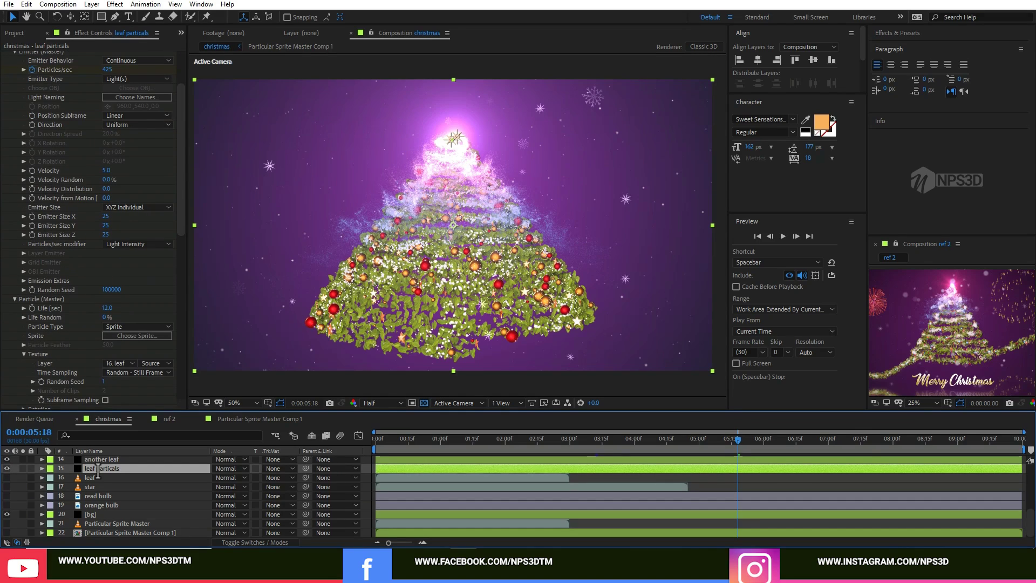
pyautogui.scroll(-10, 97, 232)
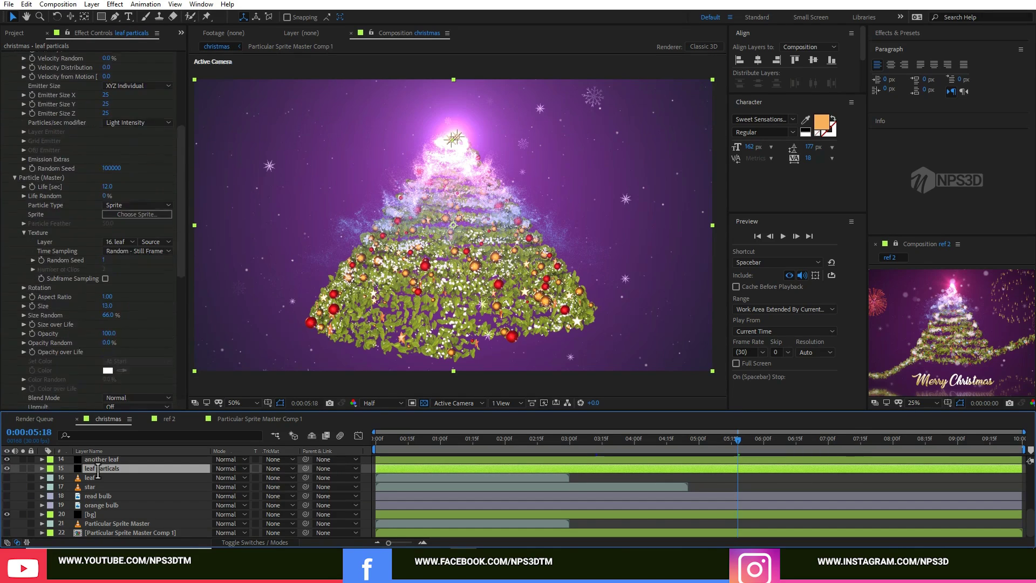
pyautogui.scroll(-5, 102, 345)
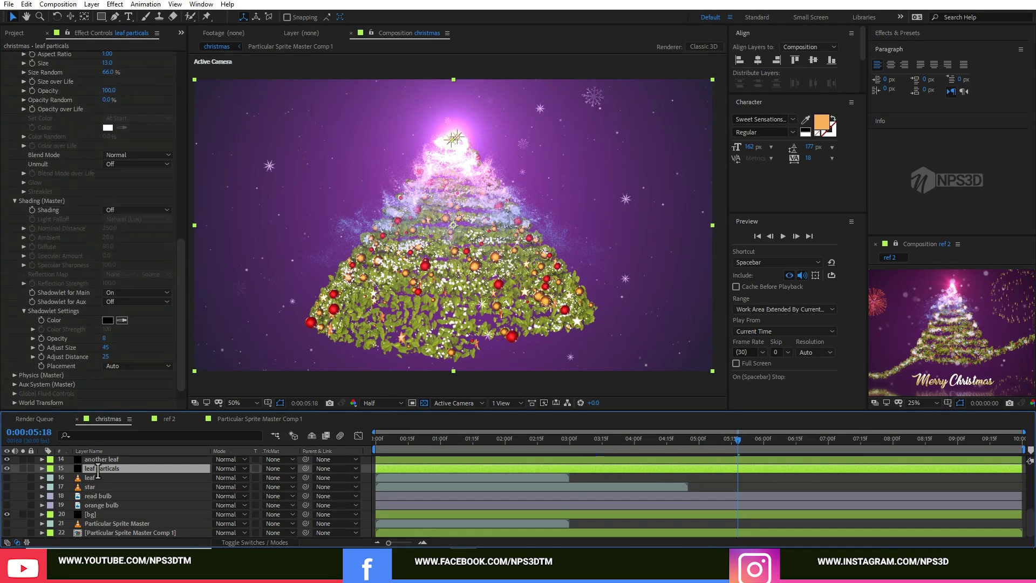
pyautogui.moveTo(102, 346); pyautogui.dragTo(102, 345)
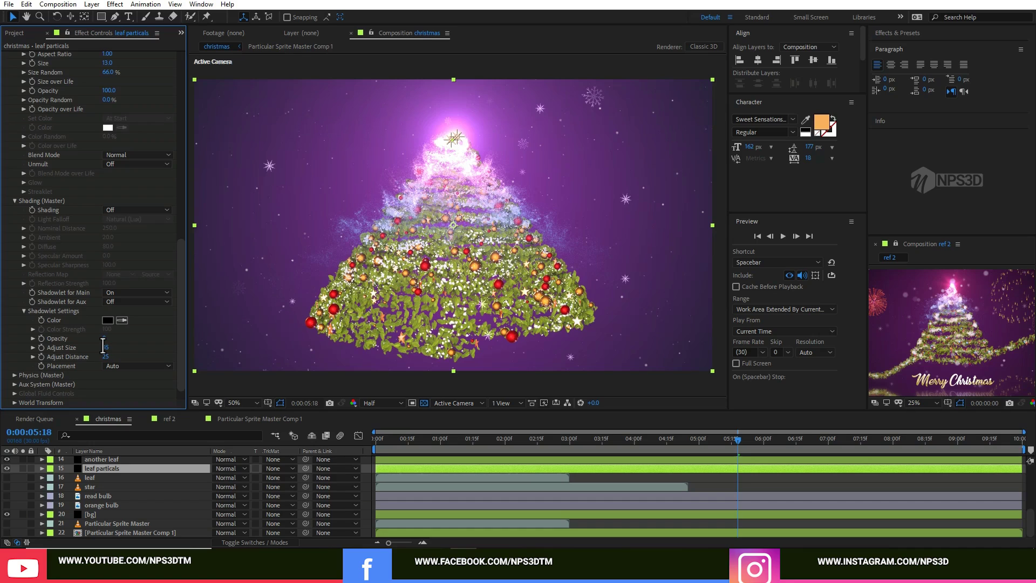
pyautogui.moveTo(103, 348); pyautogui.dragTo(102, 349)
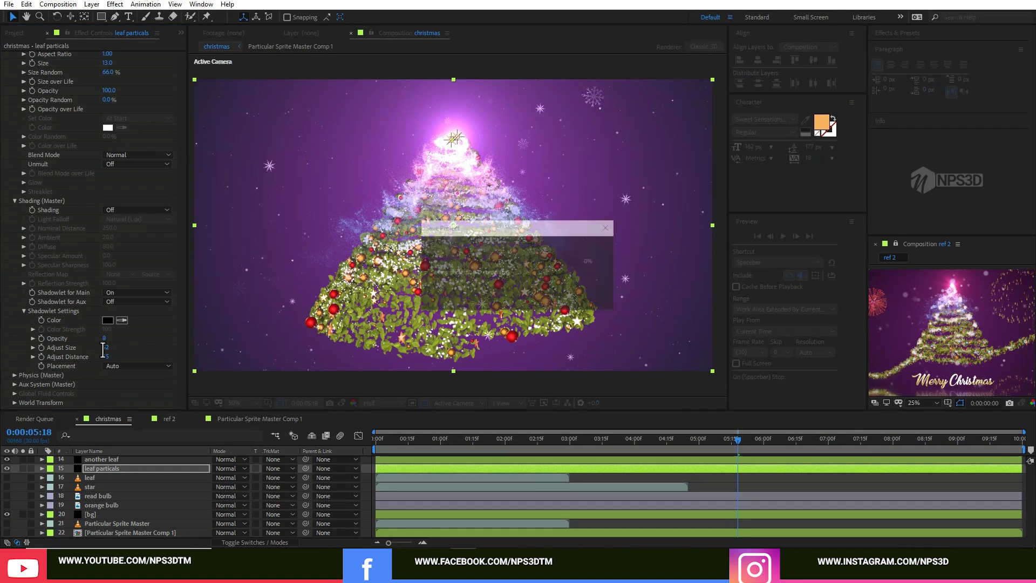
pyautogui.press('`')
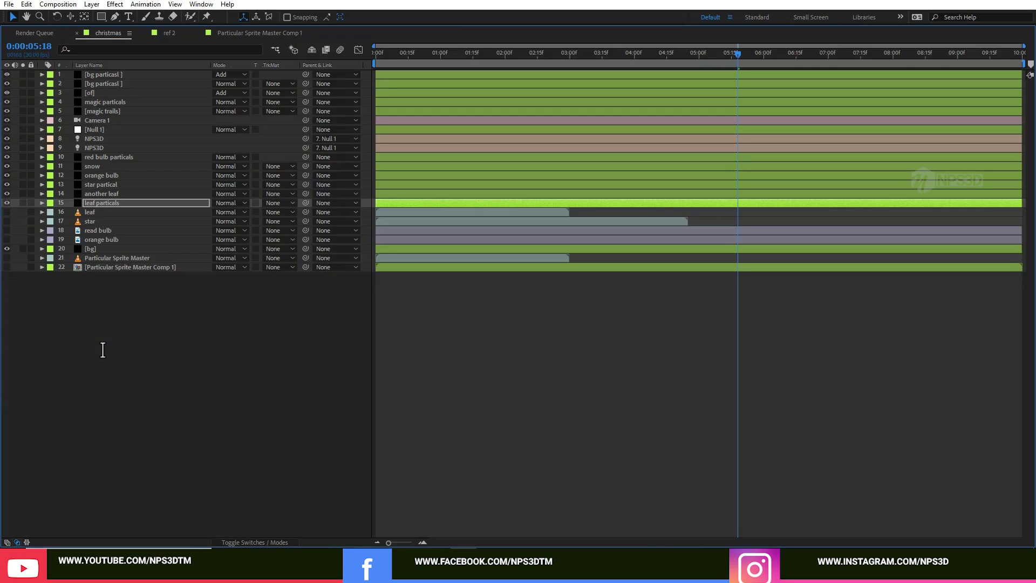
pyautogui.rightClick(120, 377)
pyautogui.moveTo(132, 383)
pyautogui.click(279, 411)
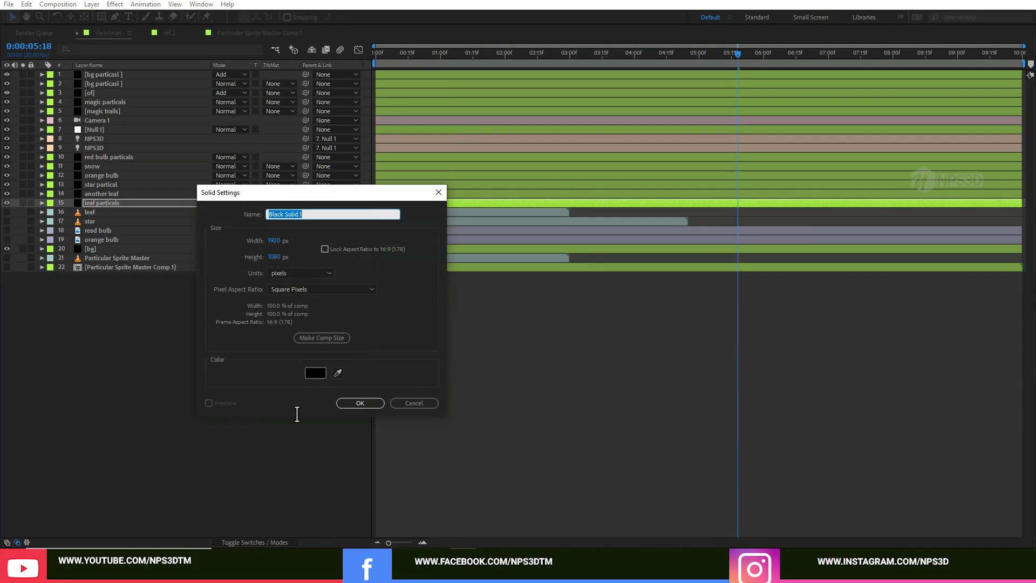
pyautogui.click(413, 402)
# - Add a new adjustment layer above all layers of the christmas composition
pyautogui.rightClick(164, 365)
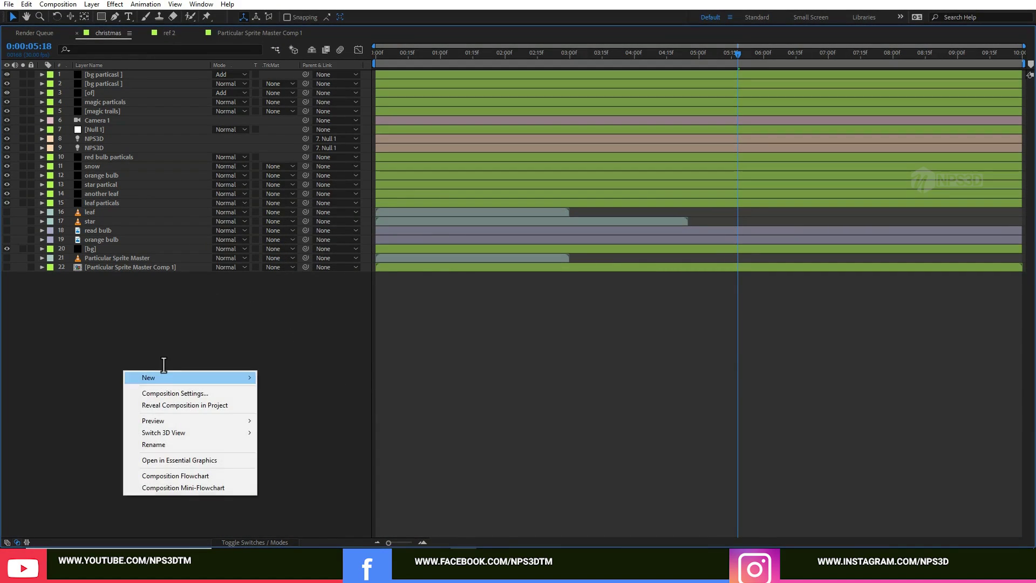
pyautogui.moveTo(169, 371)
pyautogui.click(303, 460)
pyautogui.press('`')
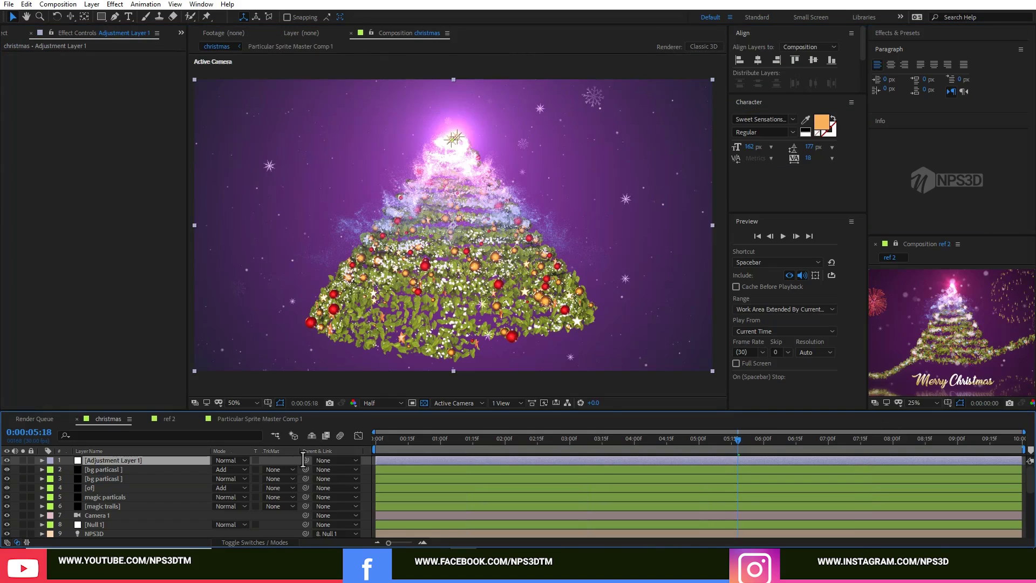
# - Apply Curves to the adjustment layer and shape a slight S-curve that darkens the shadows and lifts the highlights
pyautogui.hotkey('ctrl', 'space')
pyautogui.write('Cu')
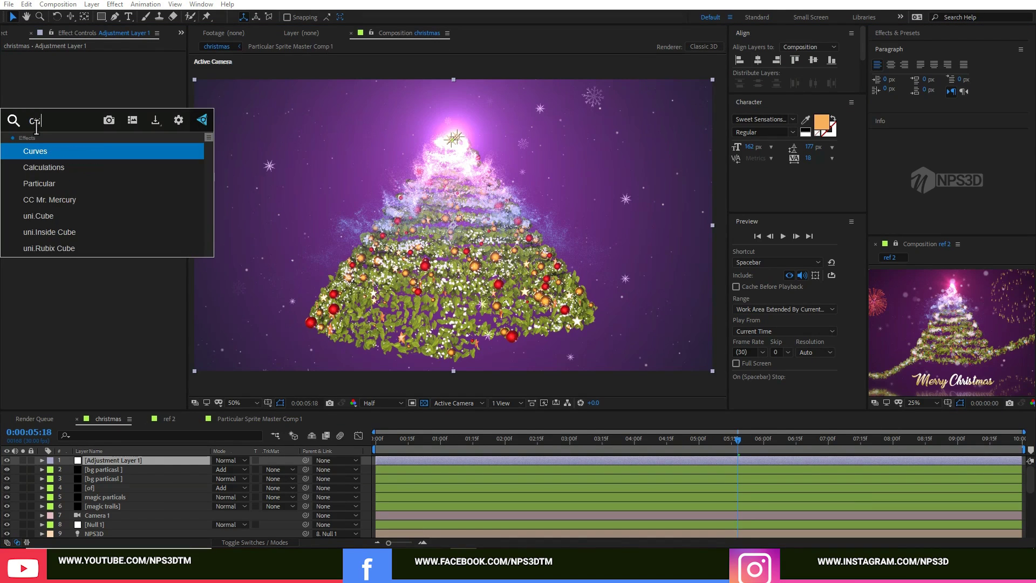
pyautogui.press('Return')
pyautogui.moveTo(43, 212); pyautogui.dragTo(40, 217)
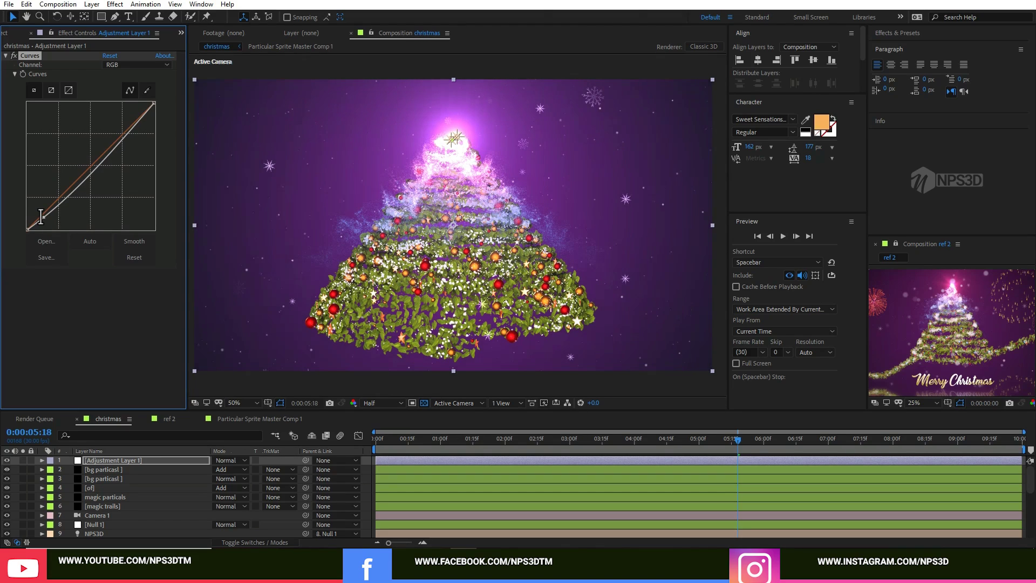
pyautogui.moveTo(124, 137); pyautogui.dragTo(125, 132)
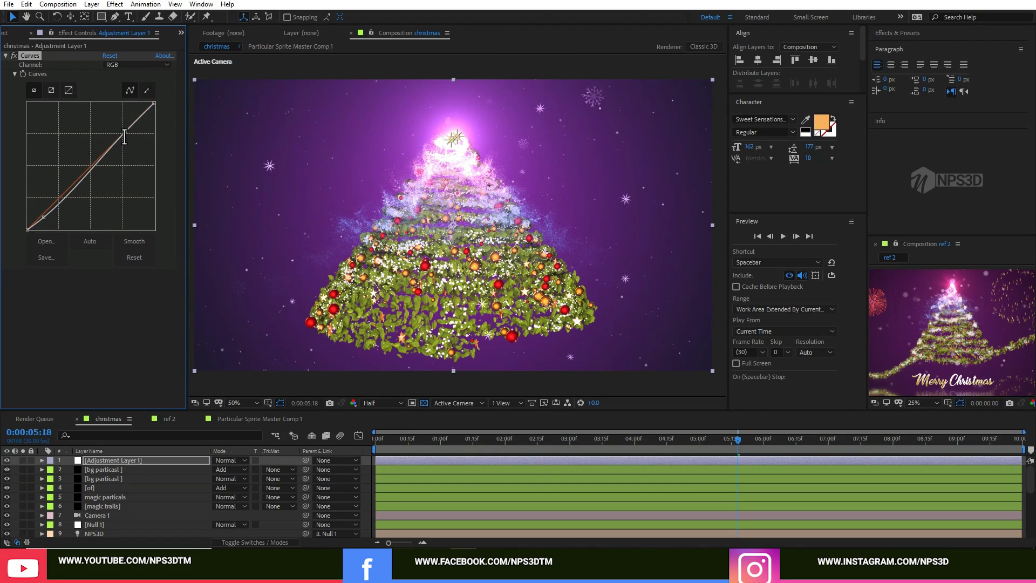
# - Apply Glow to the adjustment layer with radius 508 and intensity 0.2, and collapse the settings of both effects
pyautogui.click(106, 282)
pyautogui.hotkey('ctrl', 'space')
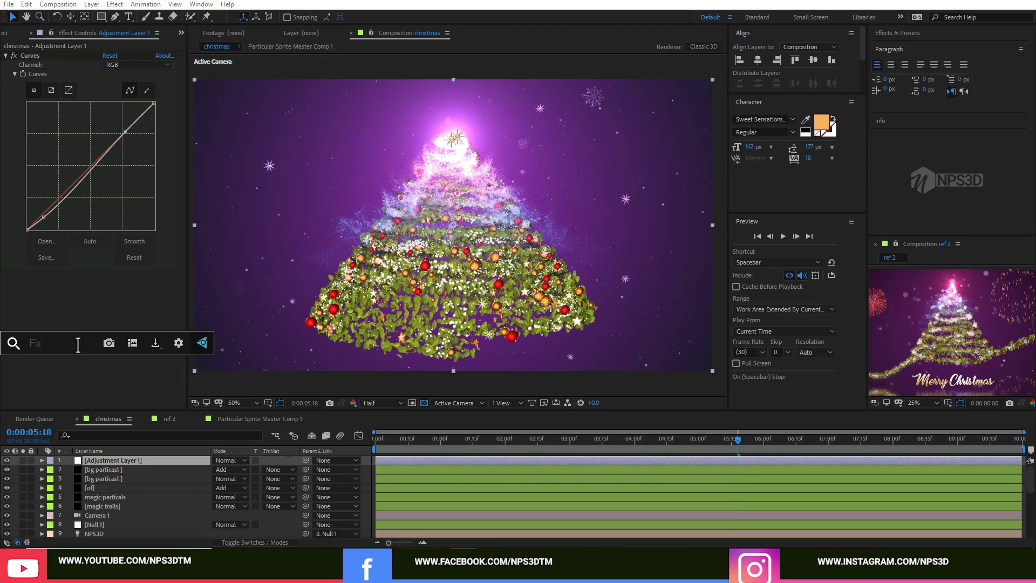
pyautogui.write('glow')
pyautogui.press('Return')
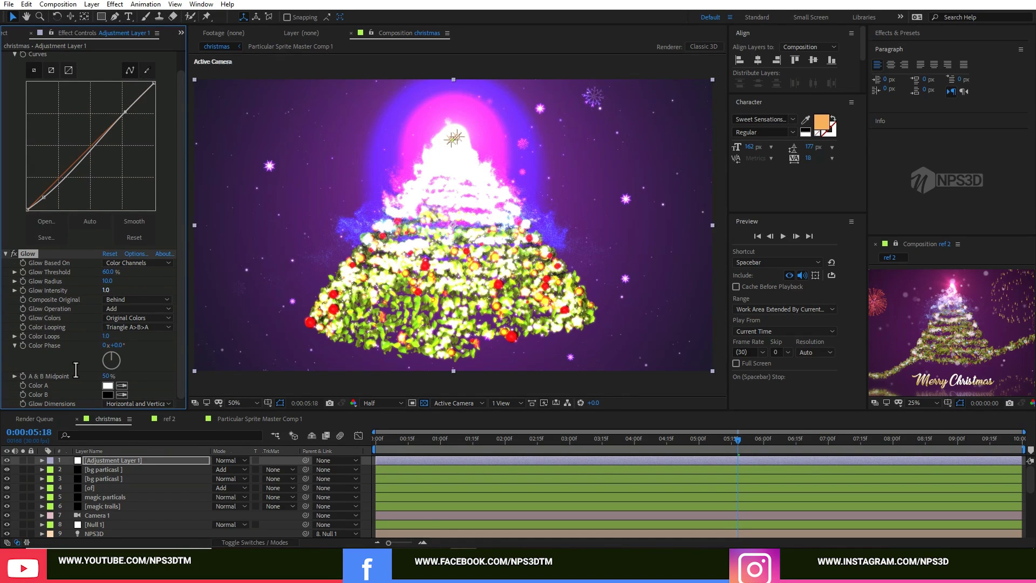
pyautogui.moveTo(105, 290); pyautogui.dragTo(107, 280)
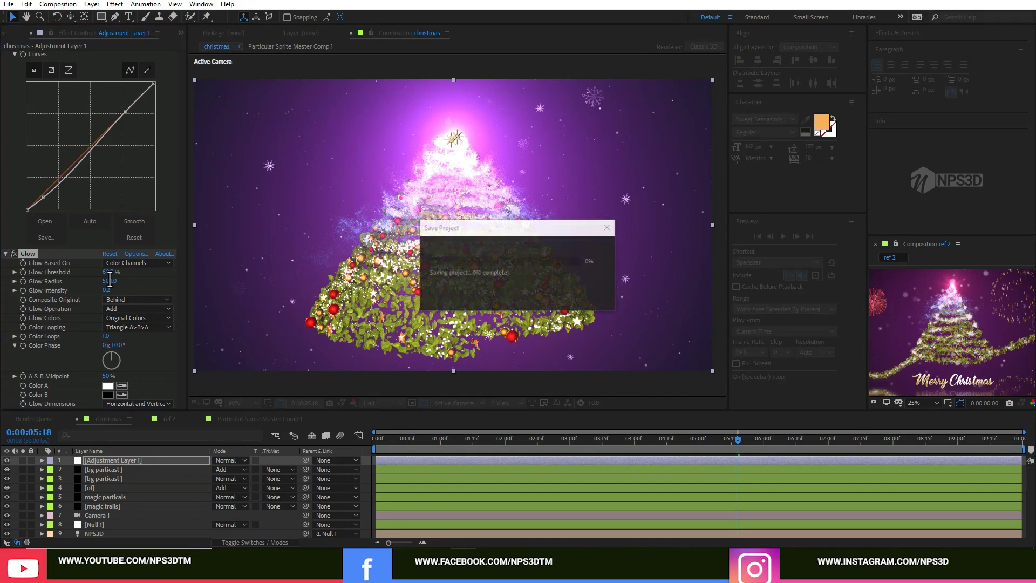
pyautogui.scroll(1, 109, 279)
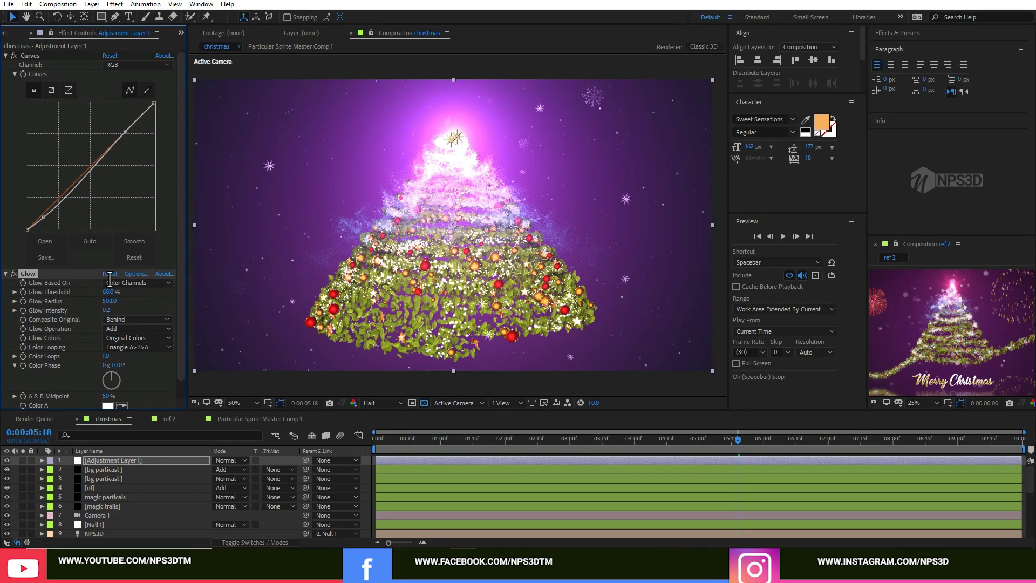
pyautogui.click(5, 56)
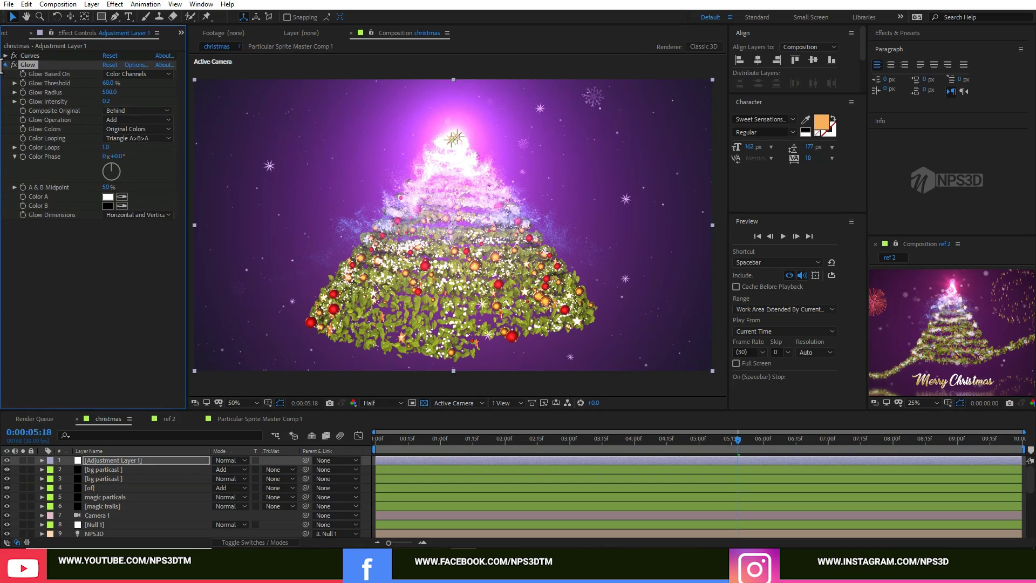
pyautogui.click(3, 64)
# - Import the fireworks PNG sequence starting at 1_00000.png as footage, after checking the fireworks in the ref 2 reference
pyautogui.moveTo(939, 335); pyautogui.dragTo(971, 316)
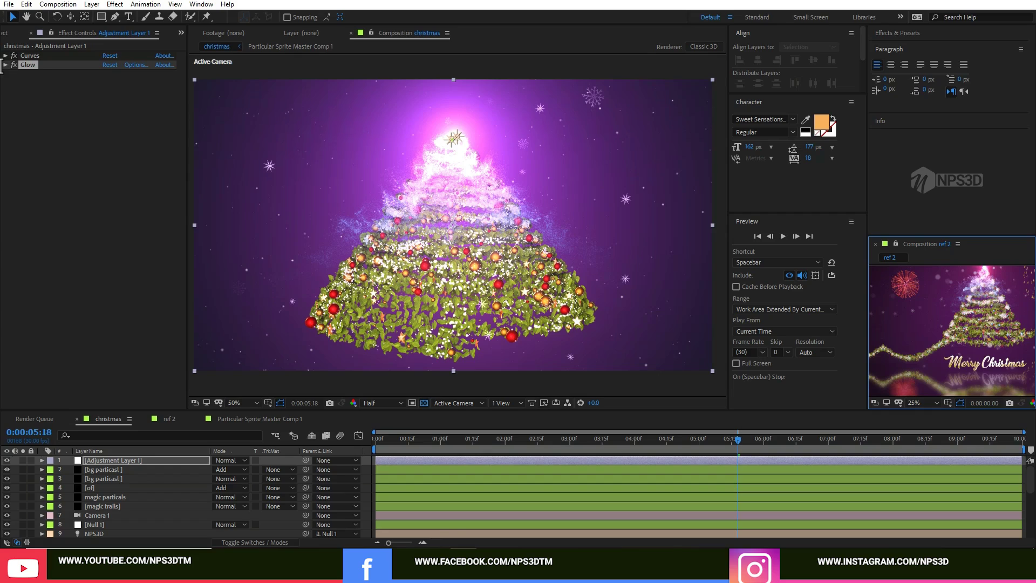
pyautogui.click(4, 33)
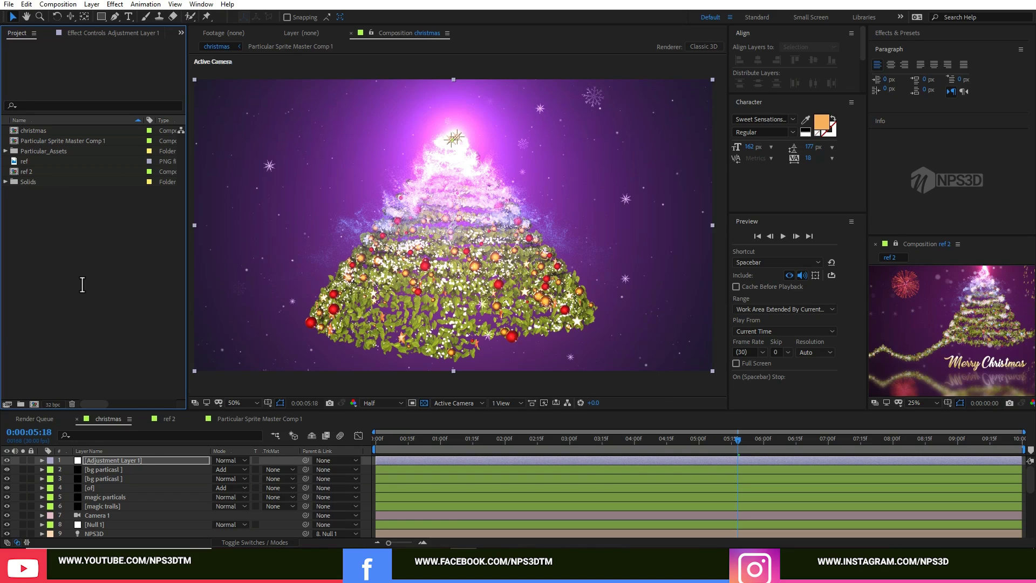
pyautogui.doubleClick(68, 280)
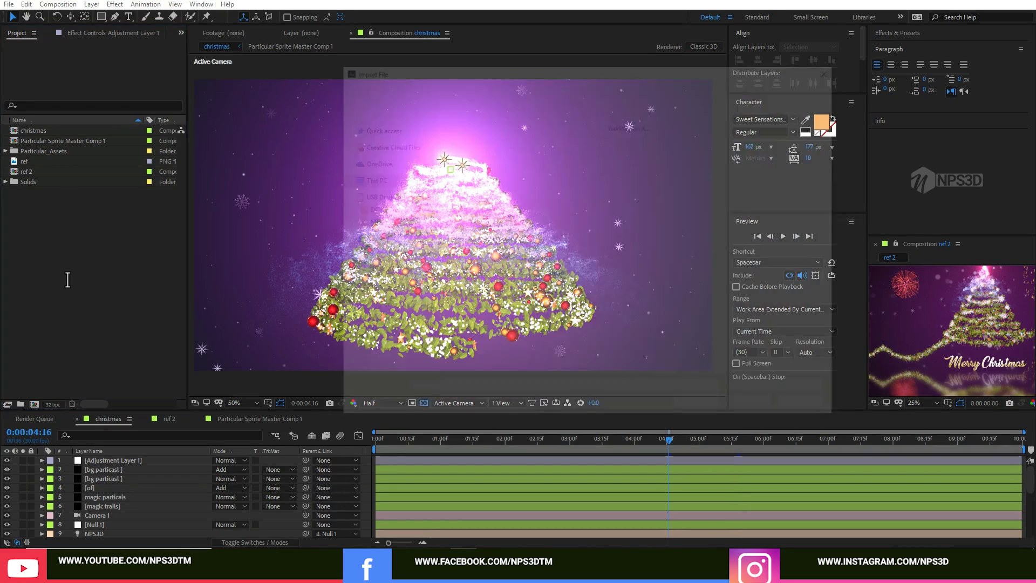
pyautogui.click(455, 132)
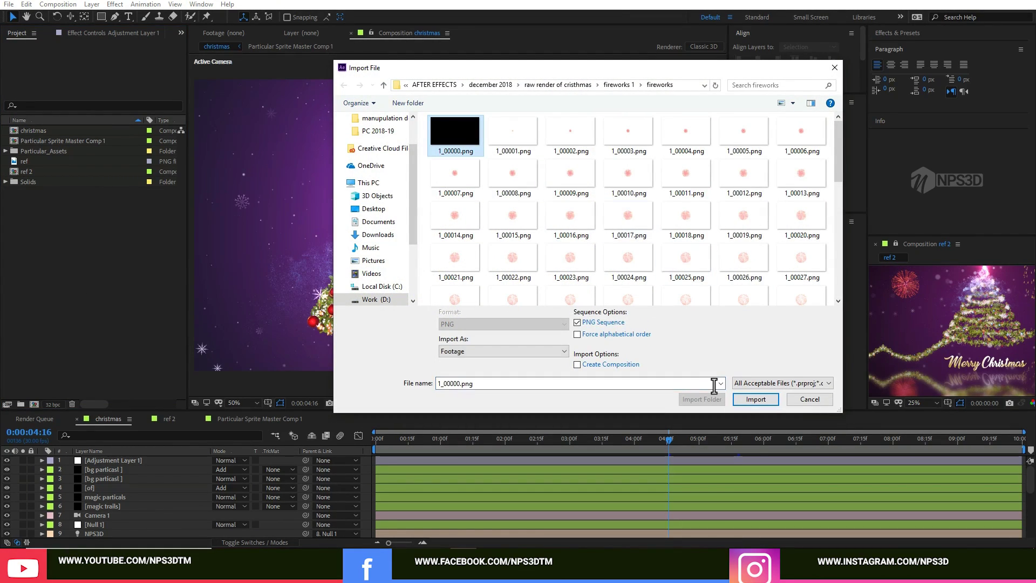
pyautogui.click(758, 398)
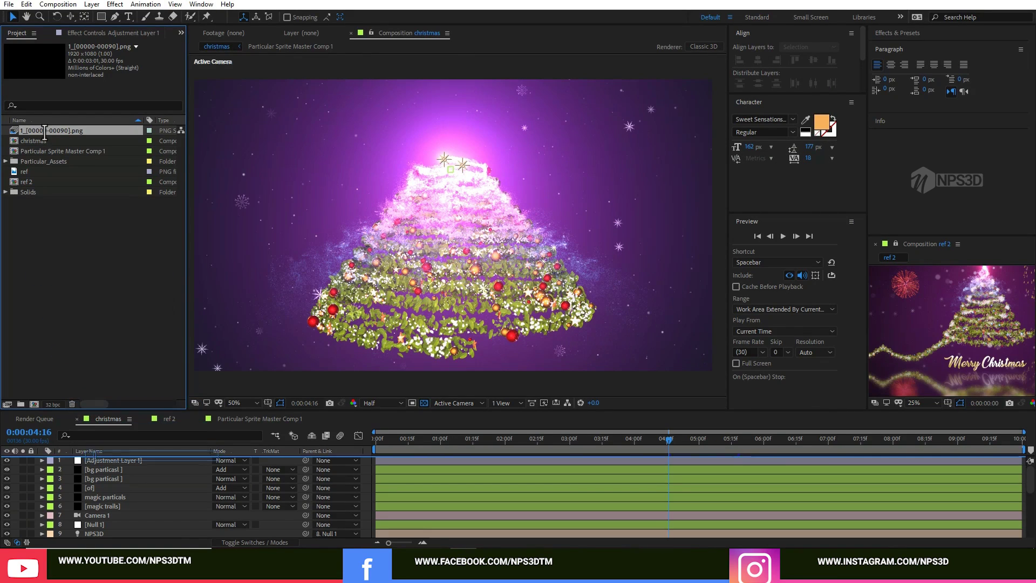
# - Place the fireworks sequence below the adjustment layer in the christmas composition, move it to the upper-left sky and scale it to 73%
pyautogui.moveTo(44, 131); pyautogui.dragTo(456, 469)
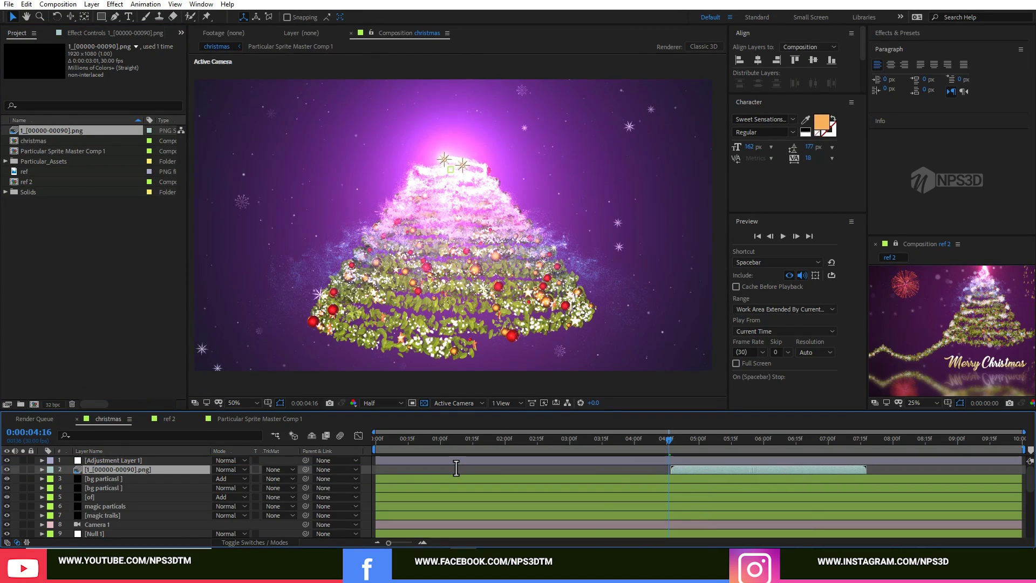
pyautogui.click(454, 230)
pyautogui.moveTo(454, 230)
pyautogui.mouseDown()
pyautogui.moveTo(289, 176)
pyautogui.moveTo(272, 155)
pyautogui.mouseUp()
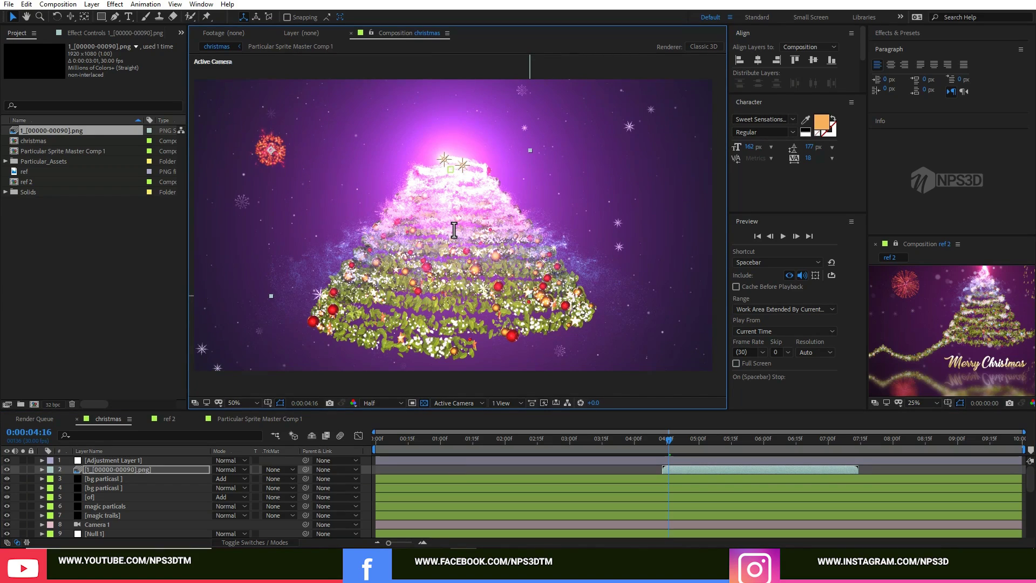
pyautogui.press('s')
pyautogui.moveTo(231, 479)
pyautogui.mouseDown()
pyautogui.moveTo(215, 478)
pyautogui.moveTo(232, 478)
pyautogui.mouseUp()
# - At 5:27, duplicate the fireworks layer and place the copy in the sky on the right side of the tree
pyautogui.click(757, 448)
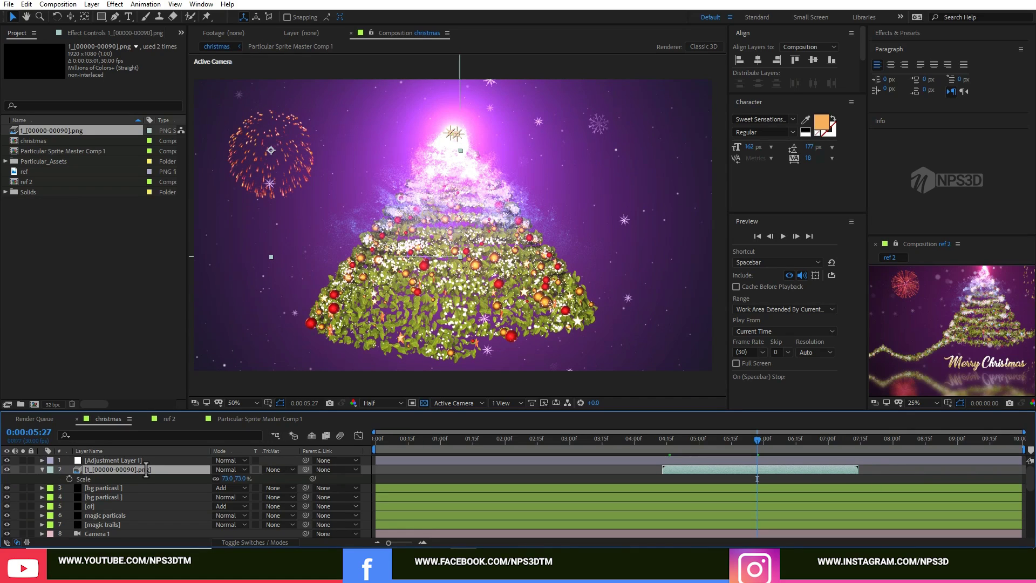
pyautogui.hotkey('ctrl', 'd')
pyautogui.click(278, 177)
pyautogui.moveTo(278, 177); pyautogui.dragTo(658, 169)
# - Apply Tint to the right-hand fireworks copy and map white to cyan
pyautogui.click(112, 469)
pyautogui.press('F3')
pyautogui.hotkey('ctrl', 'space')
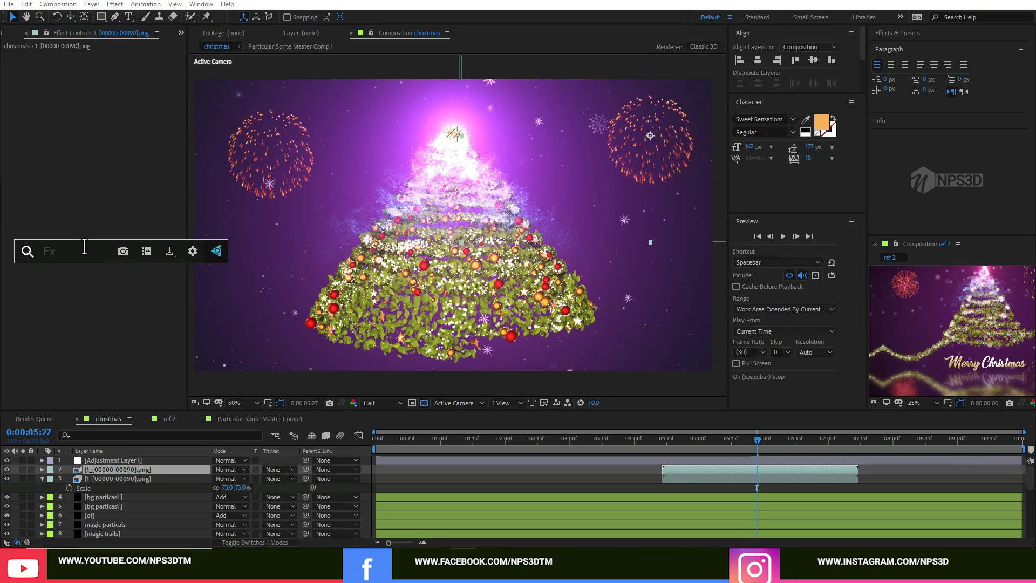
pyautogui.write('tint')
pyautogui.press('Return')
pyautogui.click(108, 74)
pyautogui.moveTo(863, 336); pyautogui.dragTo(863, 311)
pyautogui.click(804, 246)
pyautogui.click(939, 246)
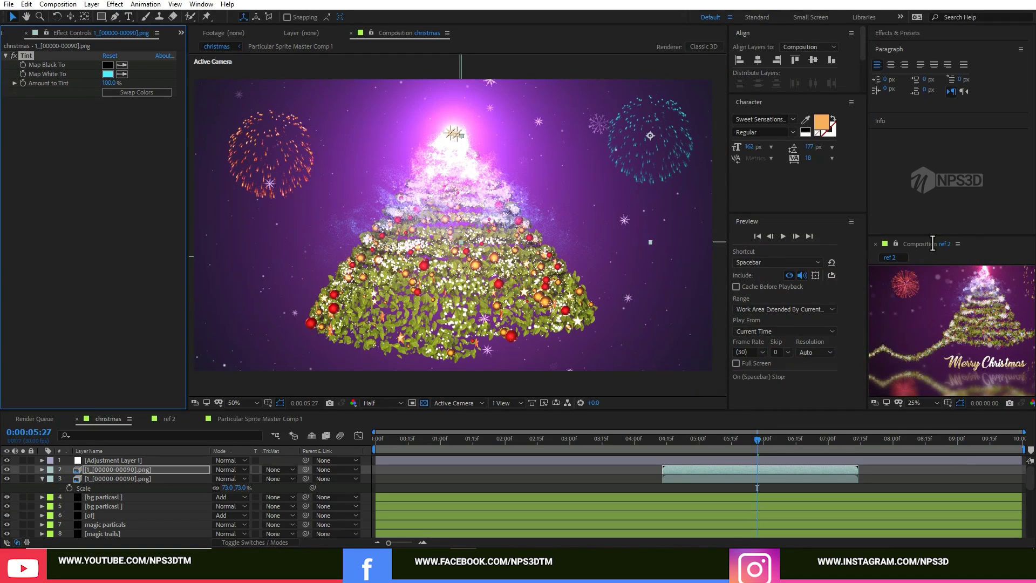
# - Duplicate the cyan firework, scale the copy down, place it between the tree and the large cyan burst, and set its opacity to 79%
pyautogui.click(90, 270)
pyautogui.click(111, 469)
pyautogui.hotkey('ctrl', 'd')
pyautogui.press('s')
pyautogui.moveTo(227, 479); pyautogui.dragTo(218, 479)
pyautogui.moveTo(694, 153); pyautogui.dragTo(687, 217)
pyautogui.moveTo(232, 478); pyautogui.dragTo(200, 479)
pyautogui.press('t')
pyautogui.moveTo(706, 249); pyautogui.dragTo(641, 212)
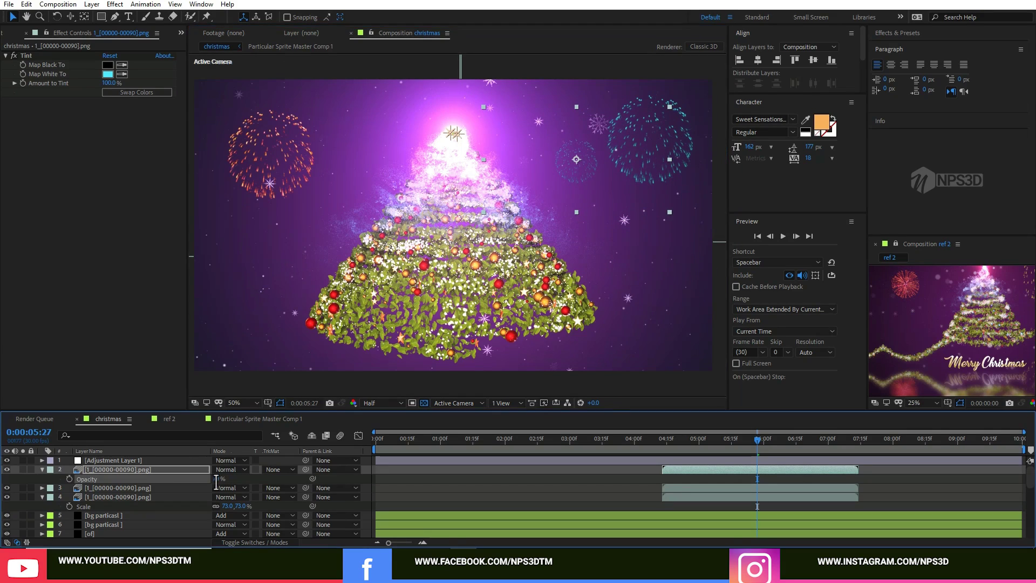
# - Apply Fast Box Blur to the small cyan firework with radius 2 and repeated edge pixels, and select the effect for copying
pyautogui.hotkey('ctrl', 'space')
pyautogui.write('fast')
pyautogui.press('Return')
pyautogui.click(104, 111)
pyautogui.click(40, 101)
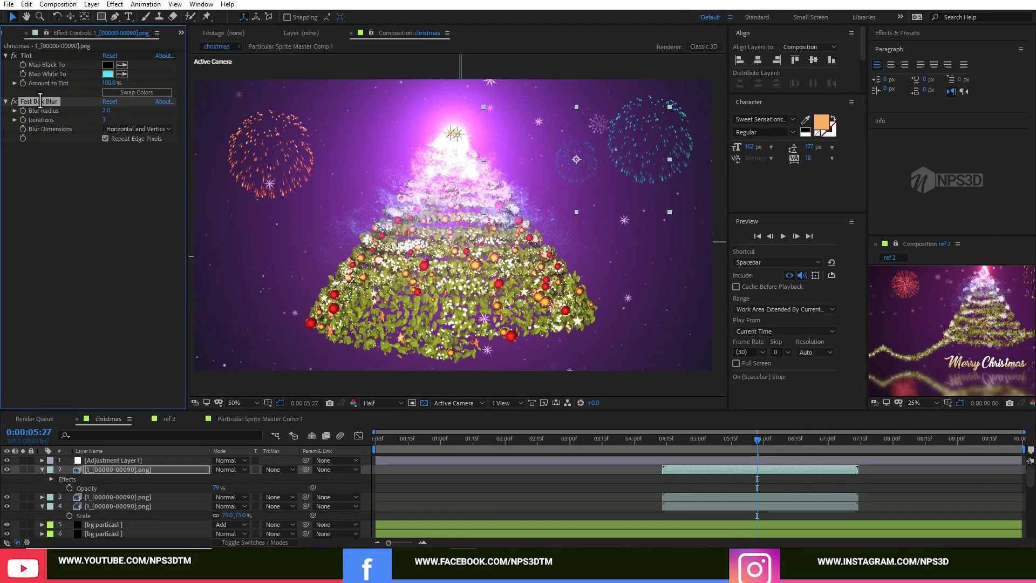
# - Duplicate the orange firework as a smaller copy nearer the treetop with 81% opacity, and paste the Fast Box Blur onto it
pyautogui.click(118, 507)
pyautogui.hotkey('ctrl', 'd')
pyautogui.press('s')
pyautogui.moveTo(227, 516); pyautogui.dragTo(215, 516)
pyautogui.moveTo(306, 111); pyautogui.dragTo(278, 189)
pyautogui.moveTo(228, 515); pyautogui.dragTo(221, 515)
pyautogui.moveTo(244, 230); pyautogui.dragTo(347, 139)
pyautogui.press('t')
pyautogui.moveTo(219, 517); pyautogui.dragTo(214, 518)
pyautogui.click(118, 506)
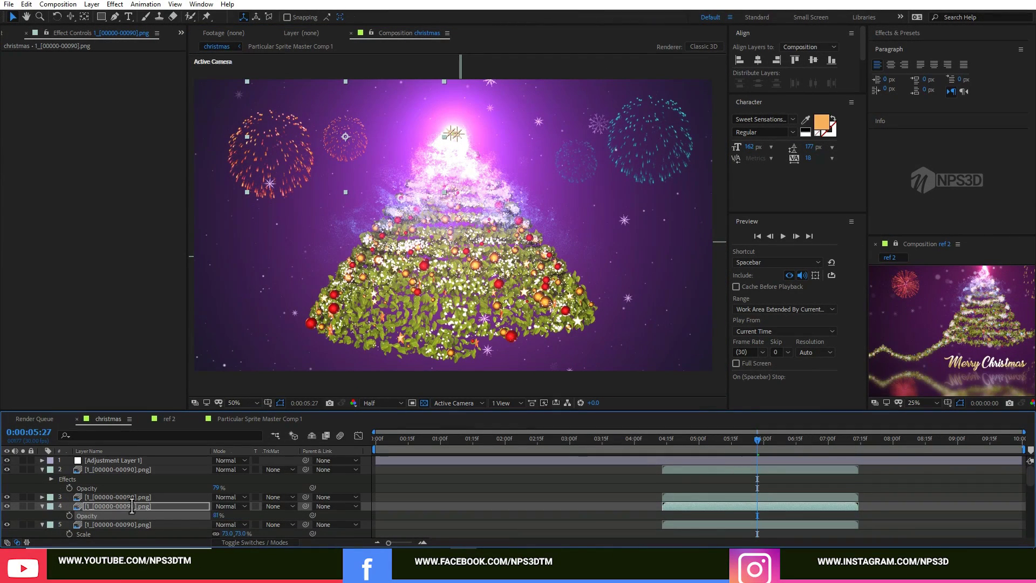
pyautogui.hotkey('ctrl', 'v')
# - Stagger the three duplicated fireworks in time, starting with small cyan, small orange and finally large cyan, and collapse their layer properties
pyautogui.moveTo(771, 469); pyautogui.dragTo(815, 470)
pyautogui.moveTo(756, 506); pyautogui.dragTo(835, 506)
pyautogui.moveTo(759, 497); pyautogui.dragTo(872, 496)
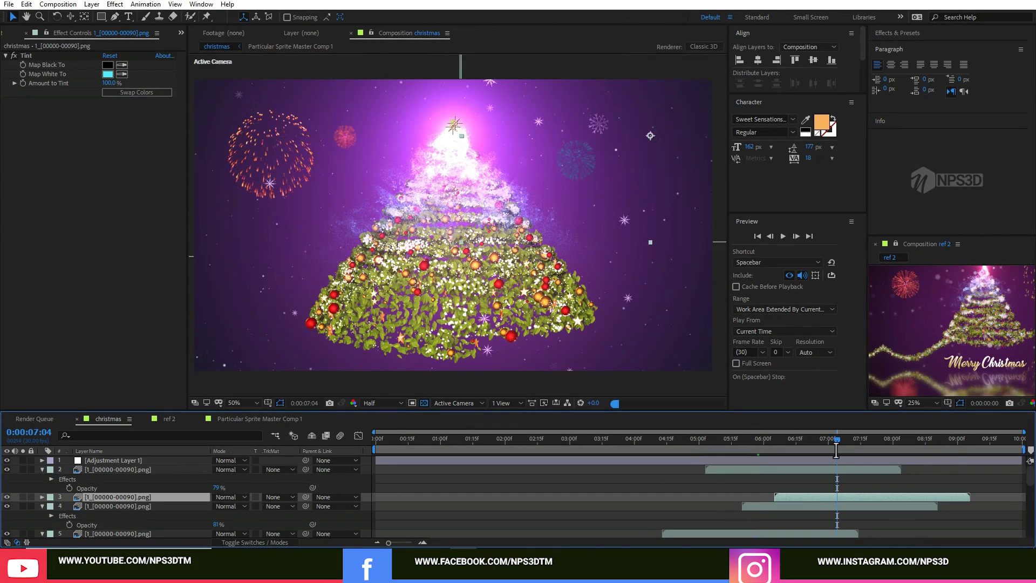
pyautogui.click(959, 438)
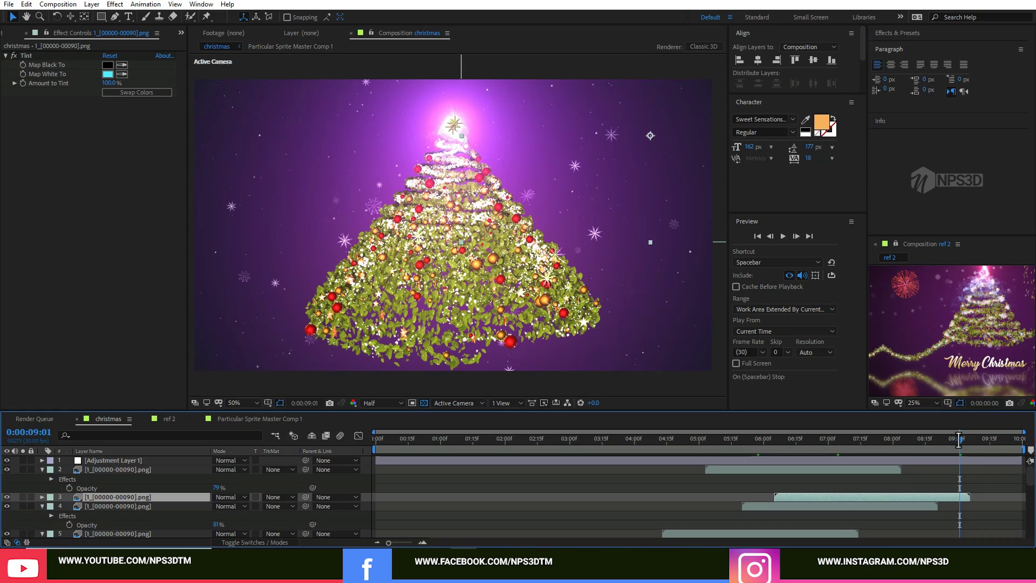
pyautogui.click(42, 469)
pyautogui.click(42, 488)
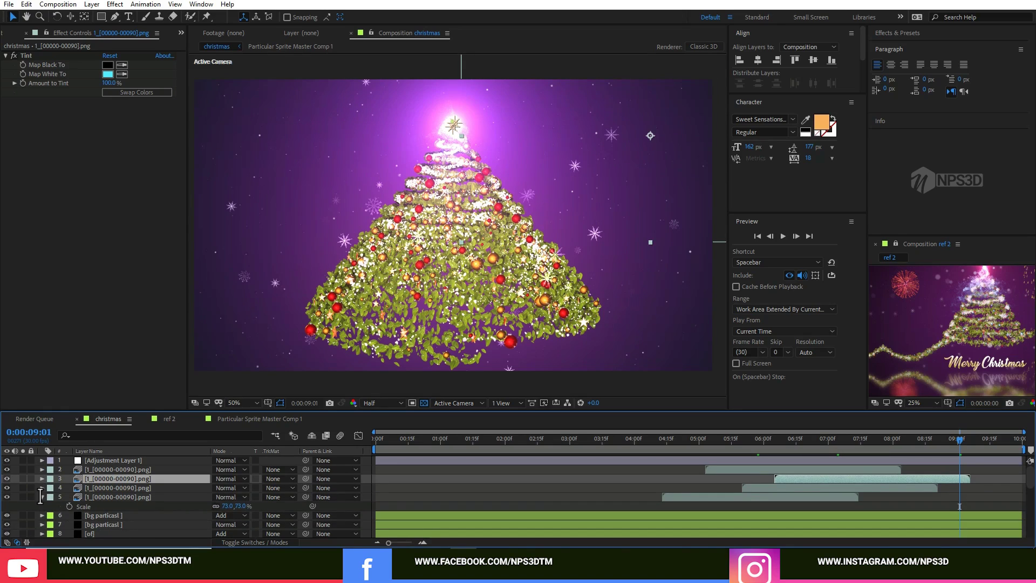
pyautogui.click(42, 497)
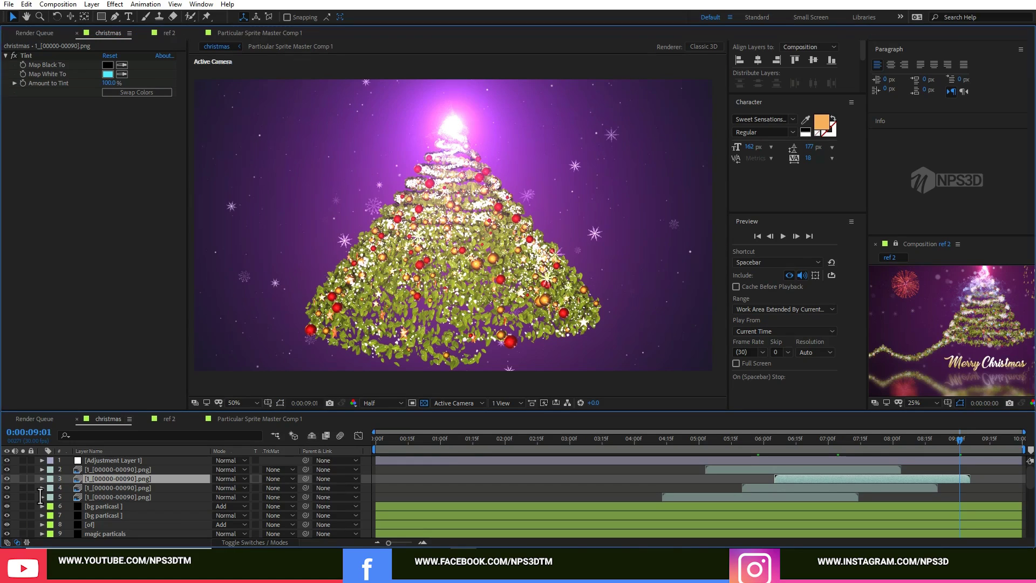
# - Add a new black solid 1920 px wide and 888 px high to the christmas composition
pyautogui.press('`')
pyautogui.rightClick(40, 493)
pyautogui.moveTo(81, 408)
pyautogui.click(294, 431)
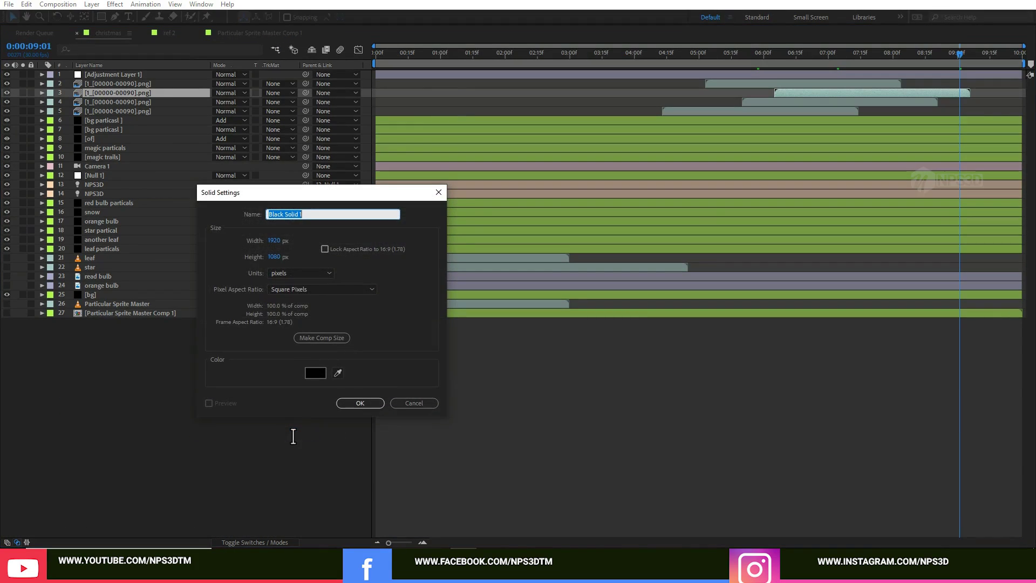
pyautogui.click(275, 257)
pyautogui.write('888')
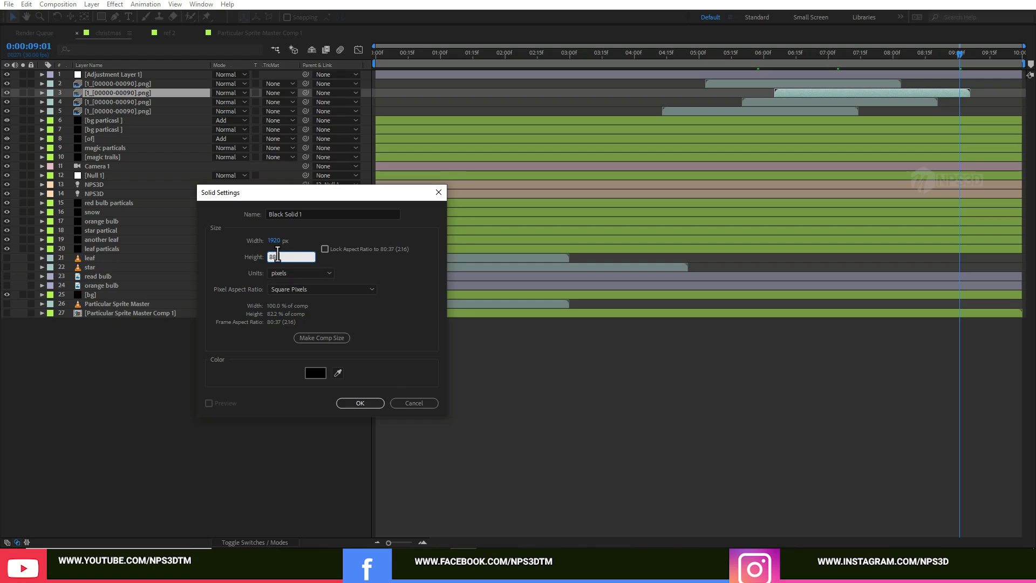
pyautogui.click(360, 403)
pyautogui.press('`')
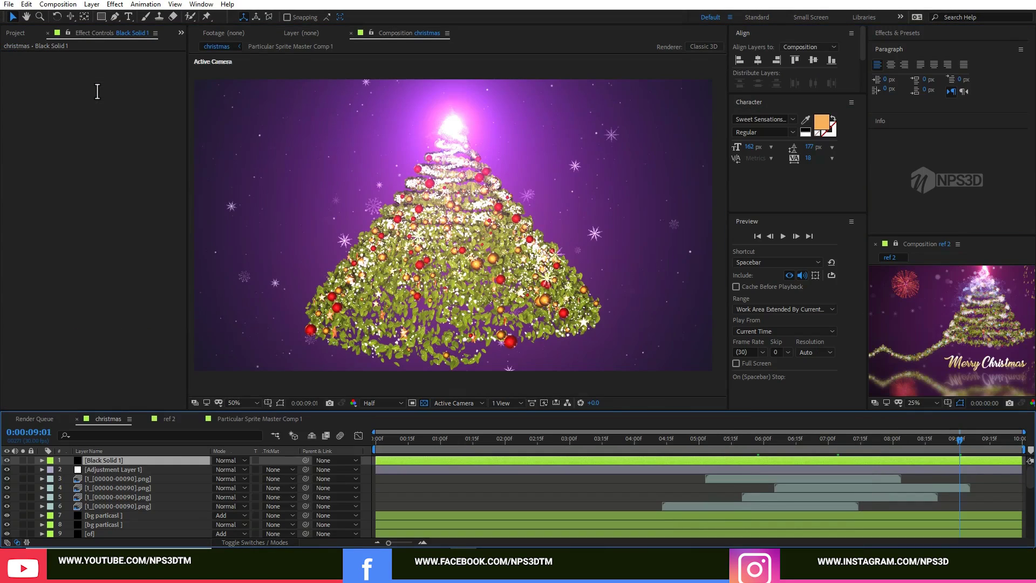
# - Set the black solid's blending mode to Stencil Alpha and turn off the transparency grid to show black letterbox bars
pyautogui.click(227, 460)
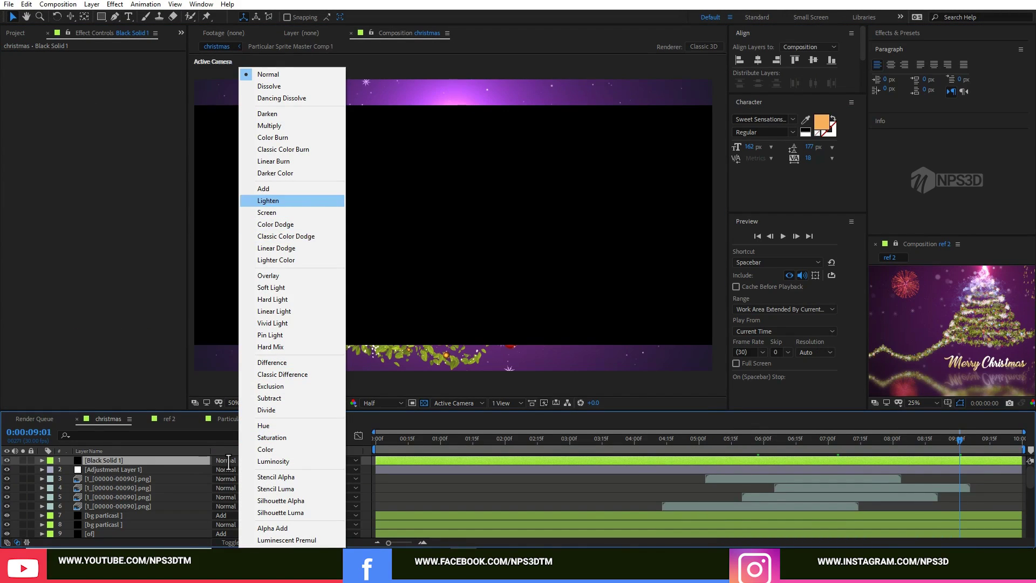
pyautogui.click(287, 476)
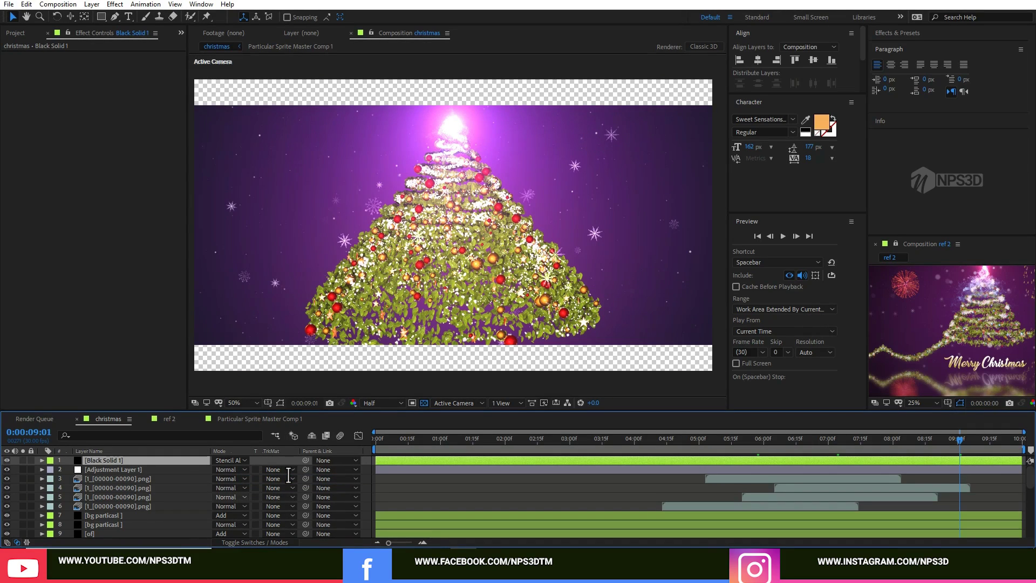
pyautogui.press('`')
pyautogui.press('`')
pyautogui.click(424, 403)
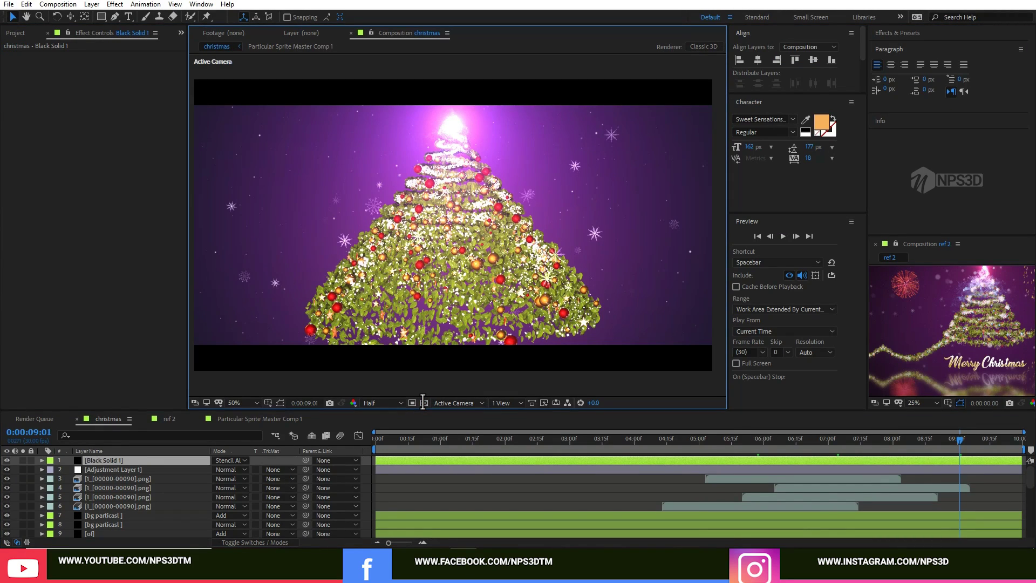
# - Pull the camera back slightly from the tree and lower the preview resolution to Quarter
pyautogui.click(156, 462)
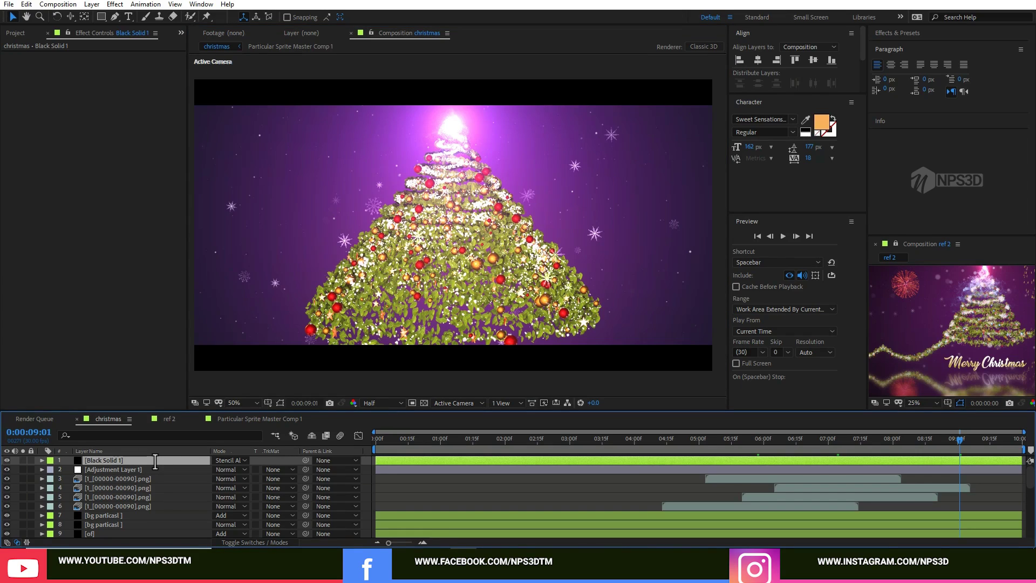
pyautogui.press('y')
pyautogui.click(453, 203)
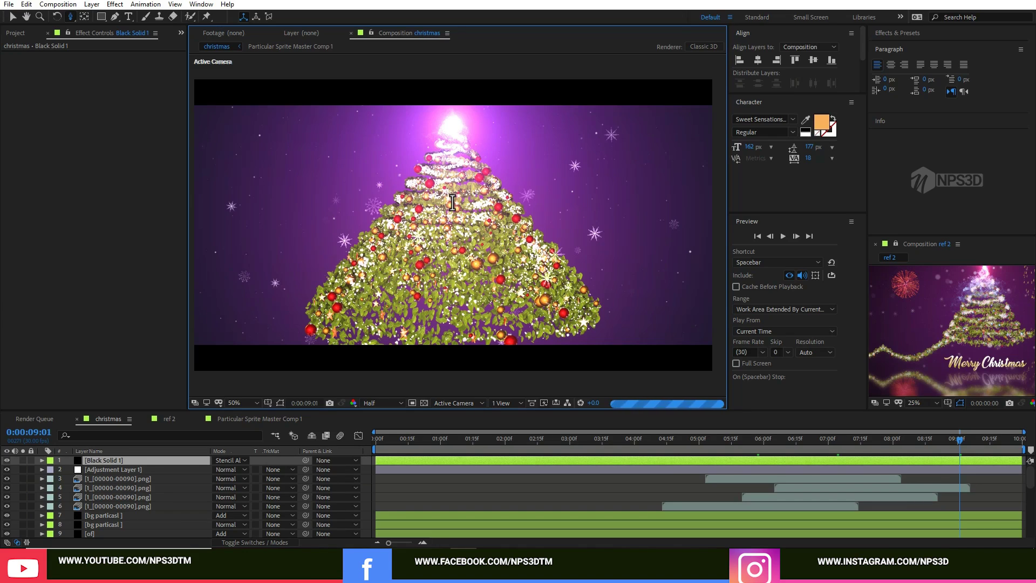
pyautogui.click(373, 403)
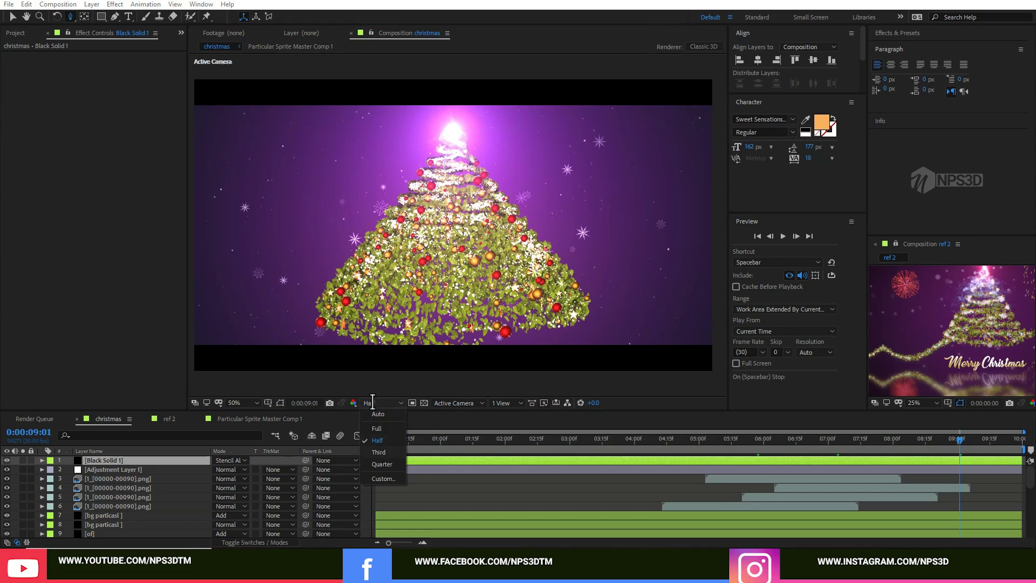
pyautogui.click(384, 464)
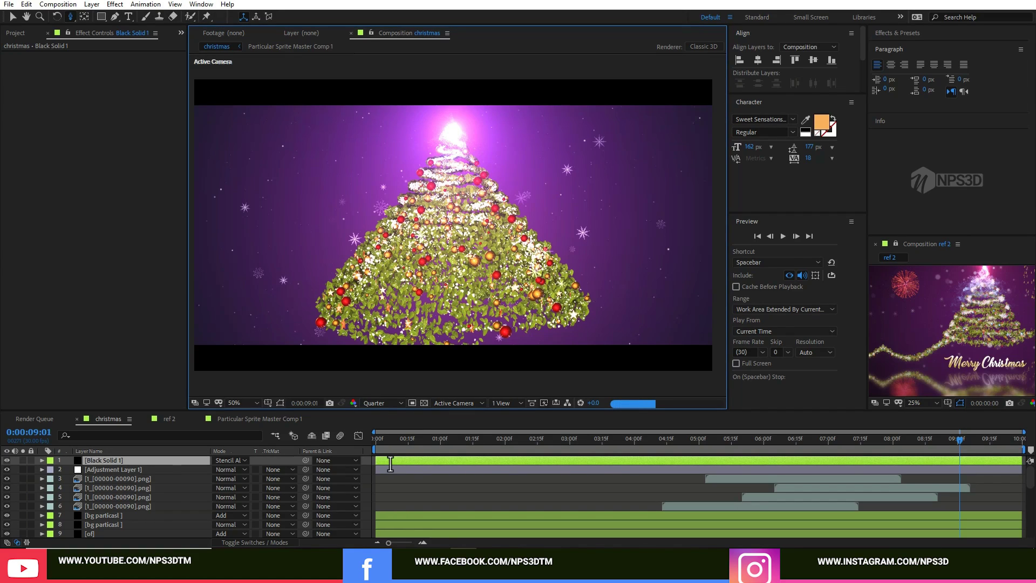
# - Move Camera 1 to the top of the christmas composition's layer stack
pyautogui.scroll(-2, 390, 463)
pyautogui.click(95, 505)
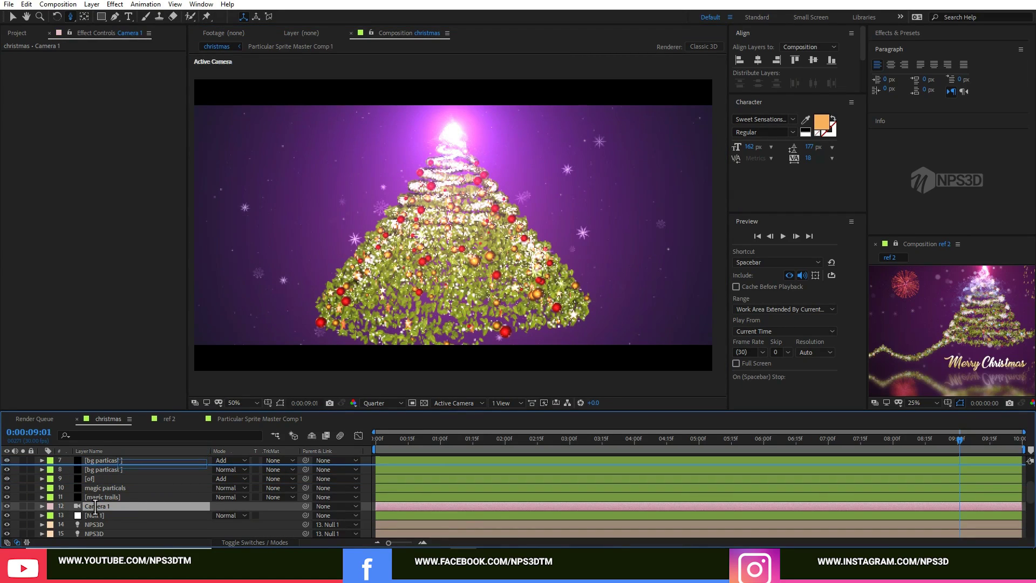
pyautogui.scroll(2, 95, 506)
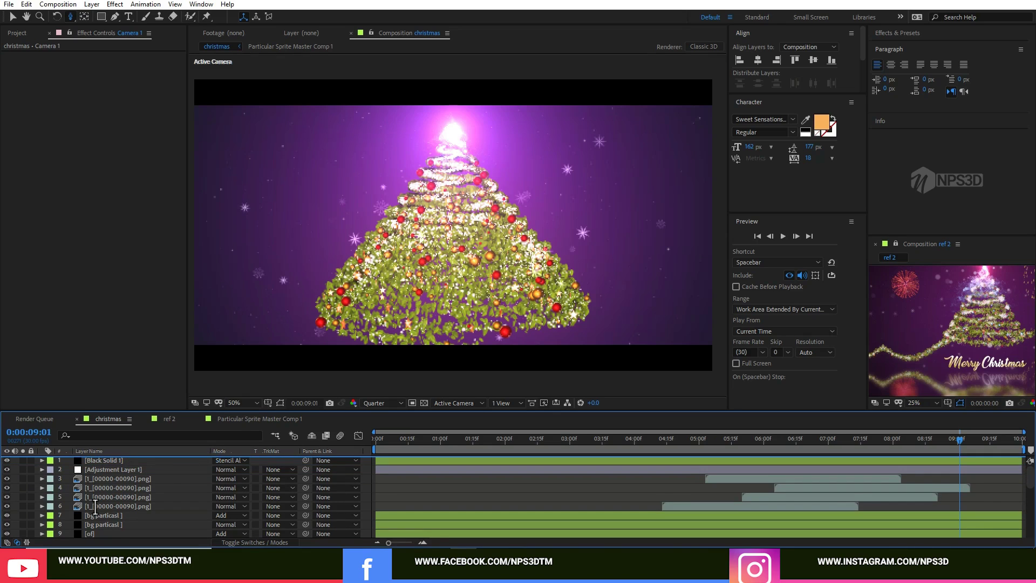
pyautogui.hotkey('ctrl', 'shift', ']')
pyautogui.press('`')
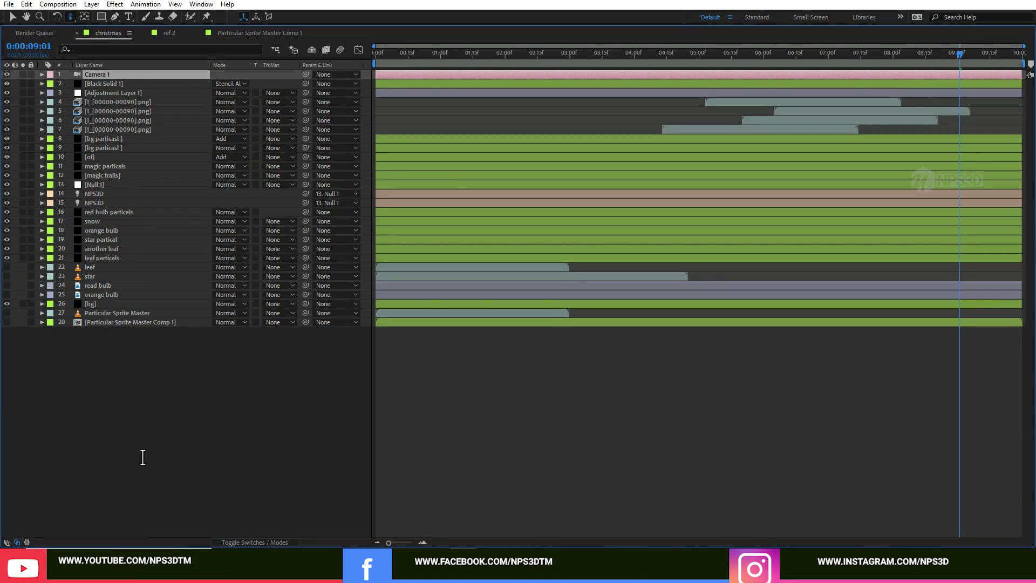
# - Add a null object at the top of the composition and rename it cam cantrol
pyautogui.rightClick(136, 423)
pyautogui.moveTo(152, 428)
pyautogui.click(301, 491)
pyautogui.press('`')
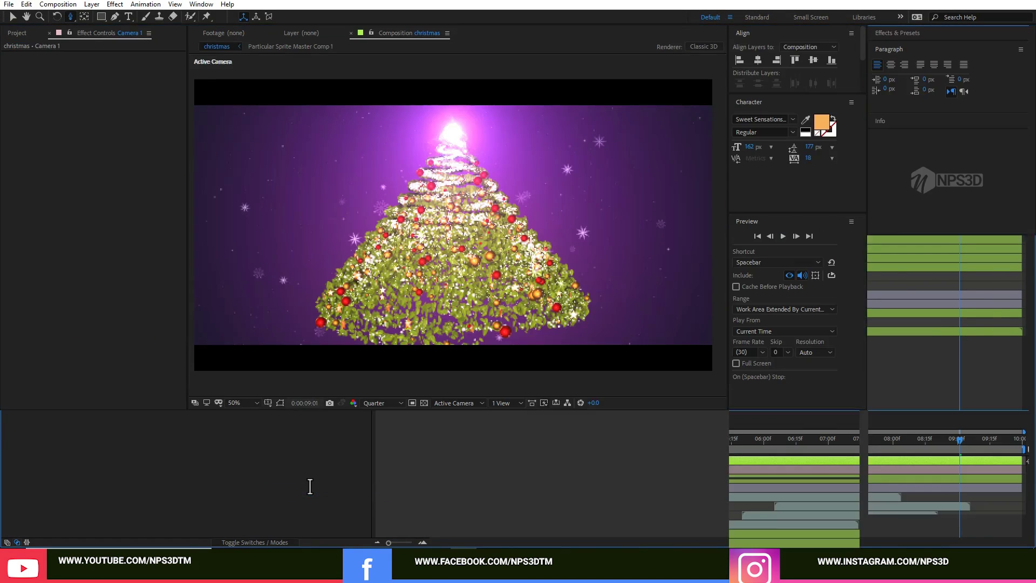
pyautogui.press('Return')
pyautogui.write('cam')
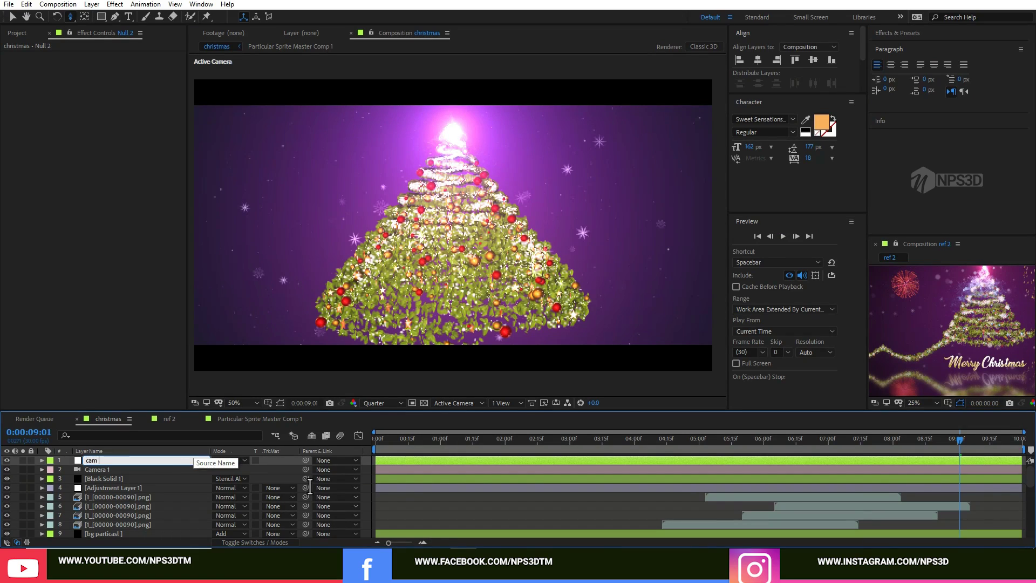
pyautogui.write(' cantrol')
pyautogui.press('Return')
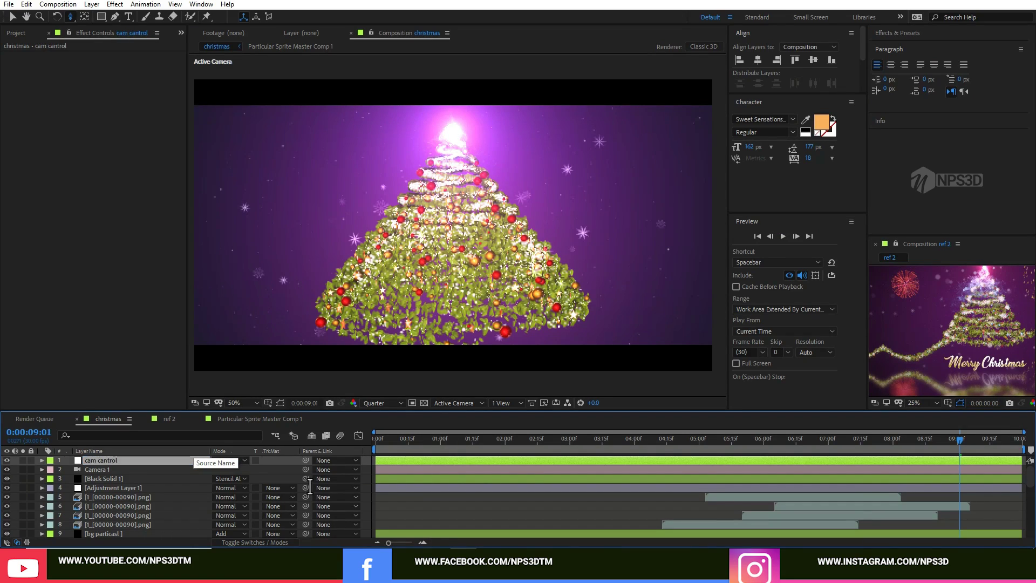
# - Make the cam cantrol null a 3D layer and parent Camera 1 to it
pyautogui.press('F4')
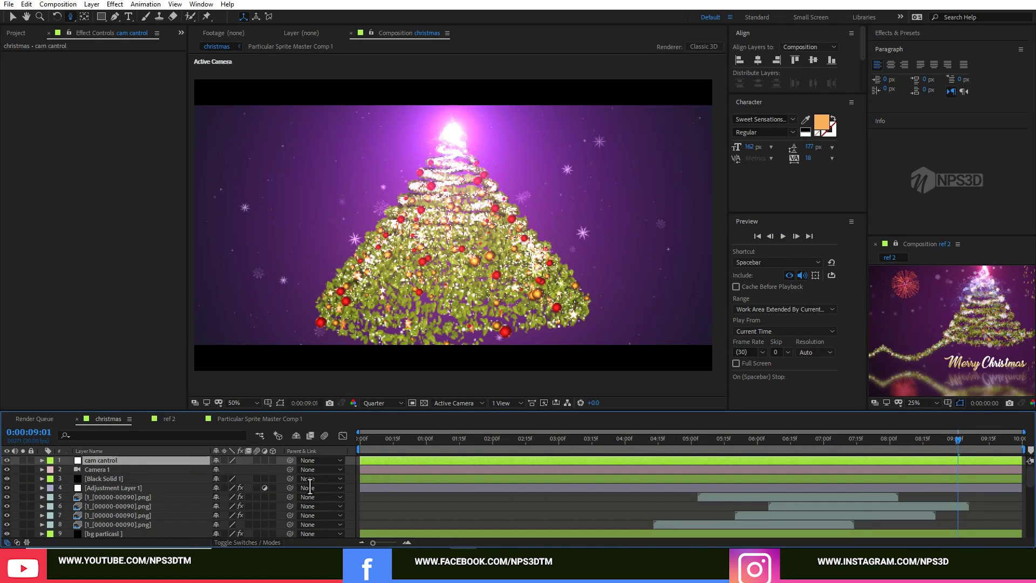
pyautogui.click(273, 460)
pyautogui.click(145, 469)
pyautogui.moveTo(290, 469); pyautogui.dragTo(145, 461)
pyautogui.click(156, 460)
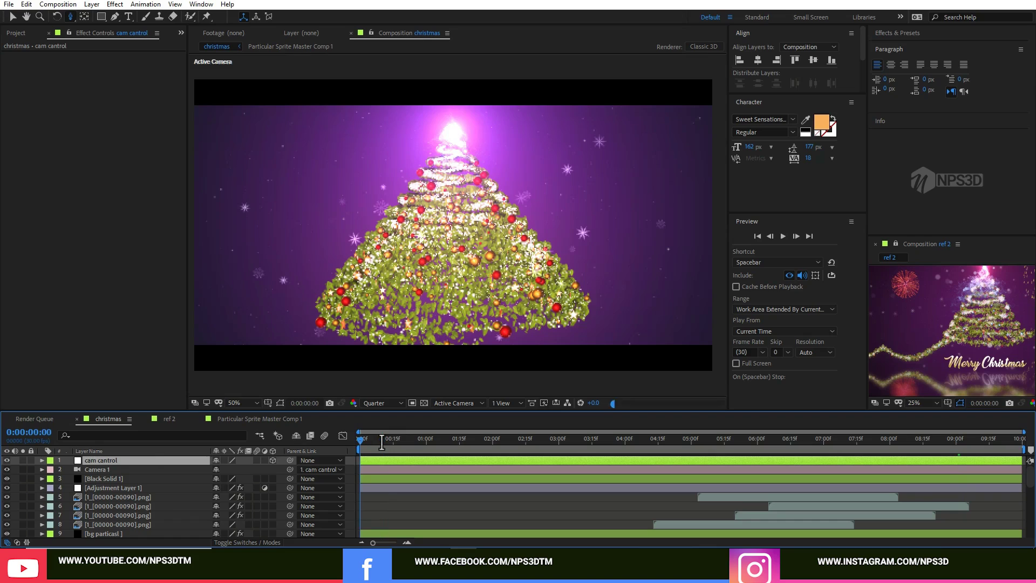
# - Keyframe the cam cantrol null's position with Y at 574, from a closer positive Z at the start to a pulled-back negative Z at 9:29
pyautogui.press('Home')
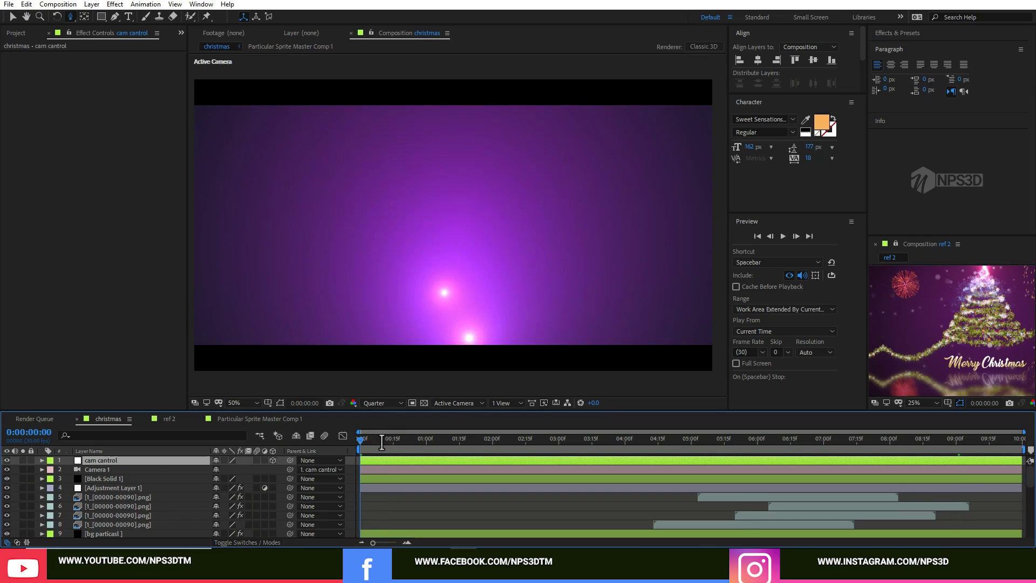
pyautogui.press('p')
pyautogui.click(69, 470)
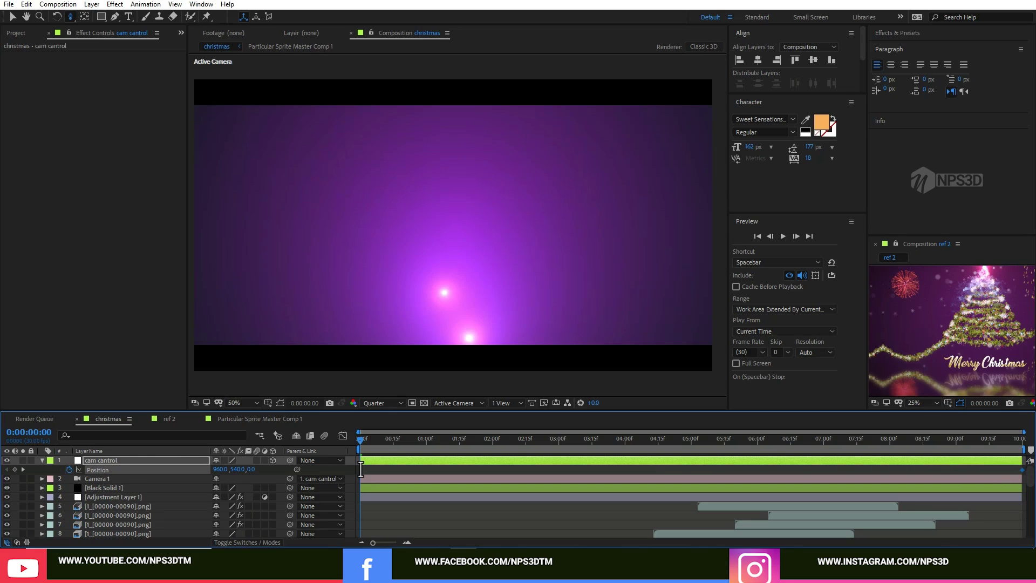
pyautogui.press('End')
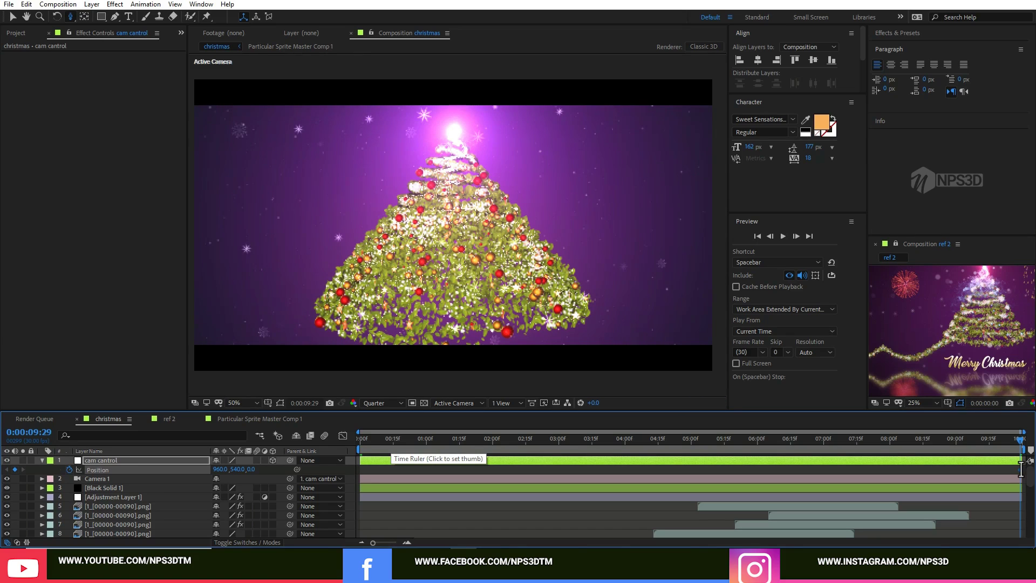
pyautogui.moveTo(253, 469); pyautogui.dragTo(236, 469)
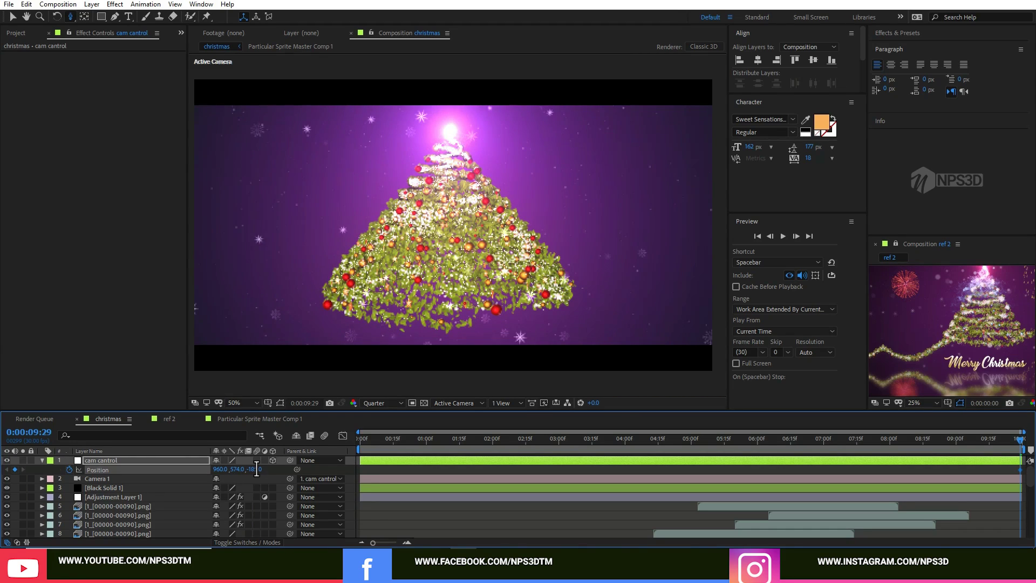
pyautogui.press('Home')
pyautogui.moveTo(256, 468)
pyautogui.mouseDown()
pyautogui.moveTo(367, 440)
pyautogui.moveTo(251, 471)
pyautogui.mouseUp()
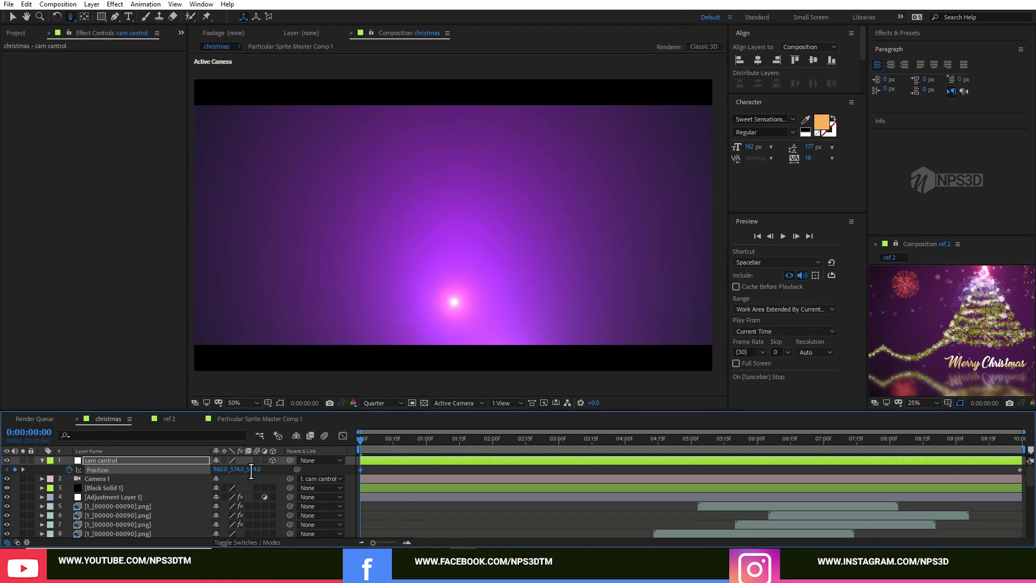
# - Increase the cam cantrol null's starting Z position at 0:00 so the camera begins closer to the tree, and check frames through 3:10
pyautogui.click(406, 440)
pyautogui.click(452, 441)
pyautogui.press('Home')
pyautogui.moveTo(251, 469); pyautogui.dragTo(413, 469)
pyautogui.click(413, 443)
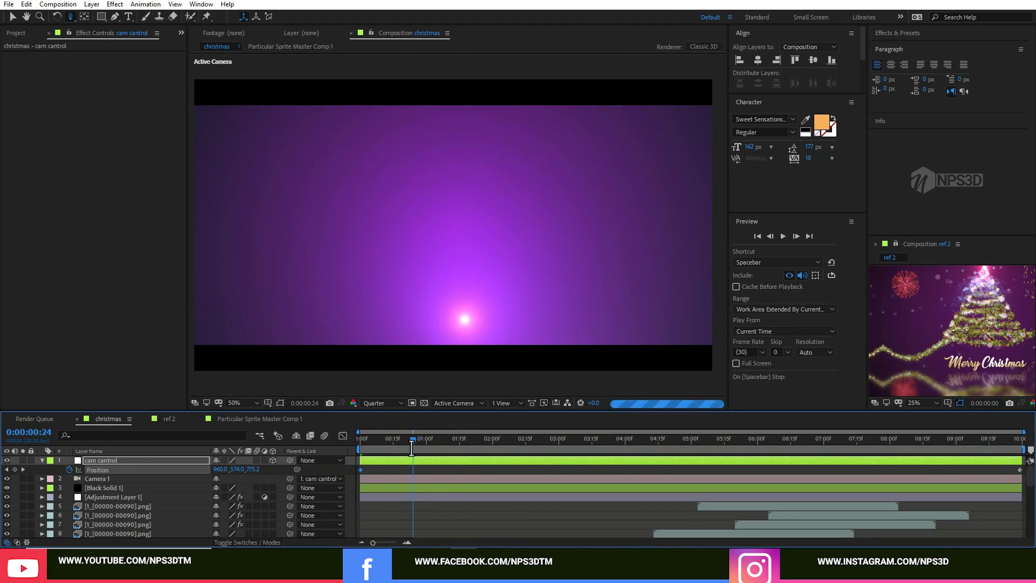
pyautogui.click(475, 439)
pyautogui.click(580, 439)
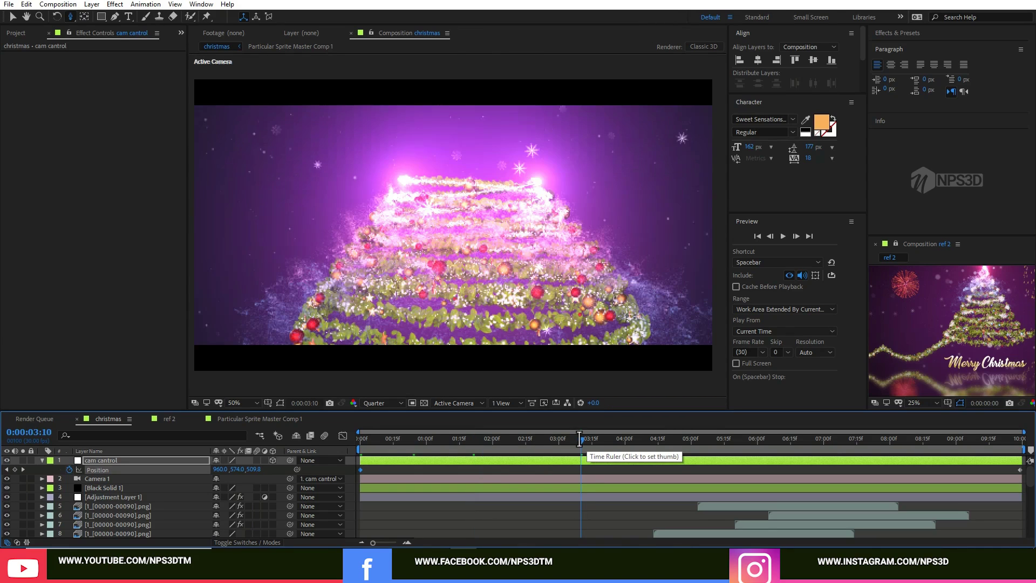
# - Move the cam cantrol null's final position keyframe earlier, to just past 5:00, and apply Easy Ease In to it
pyautogui.click(691, 439)
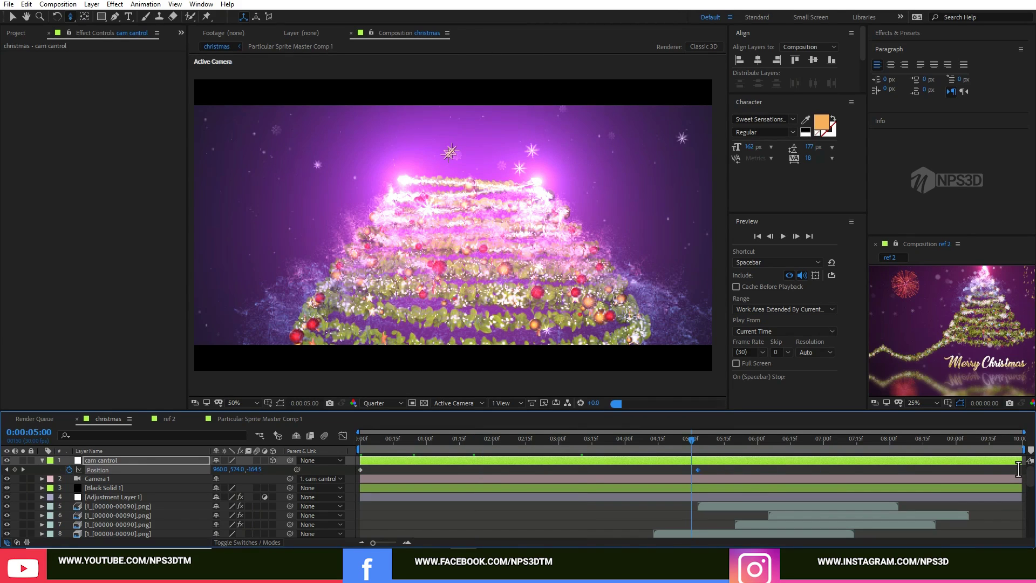
pyautogui.hotkey('shift', 'F9')
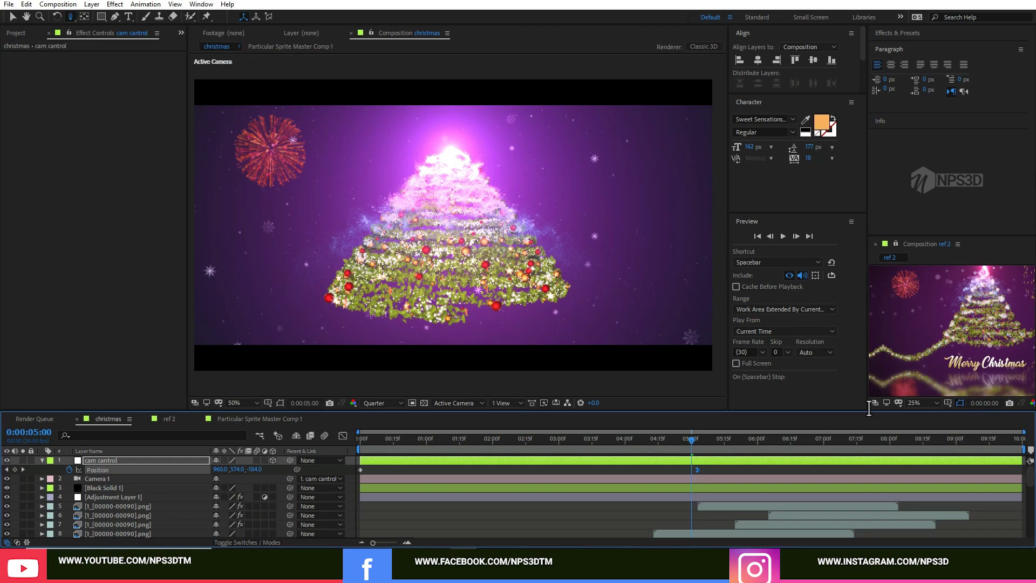
pyautogui.click(41, 461)
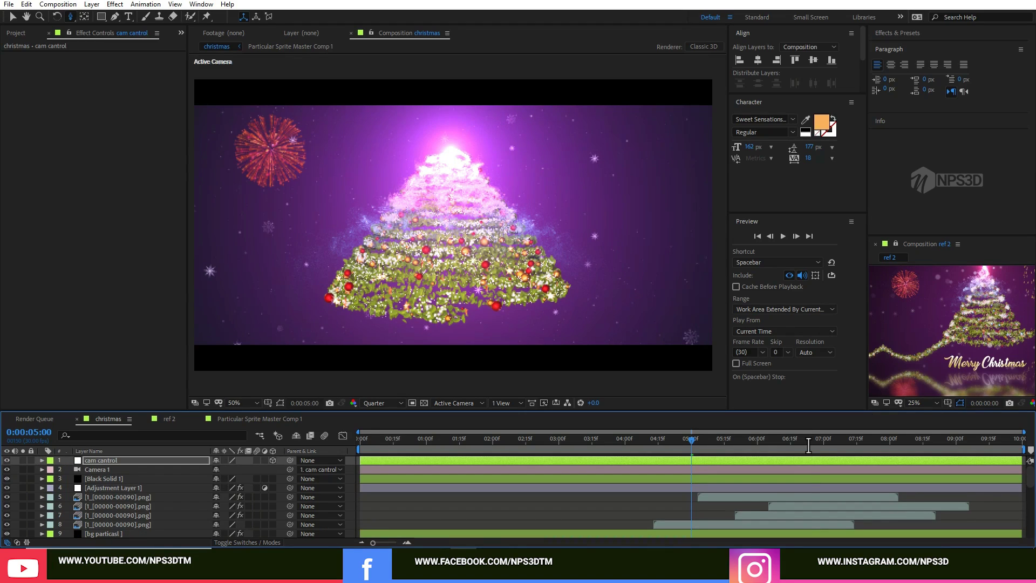
# - Check the composition at 6:24, 7:15 and 8:12, and set its preview resolution to Full
pyautogui.click(809, 446)
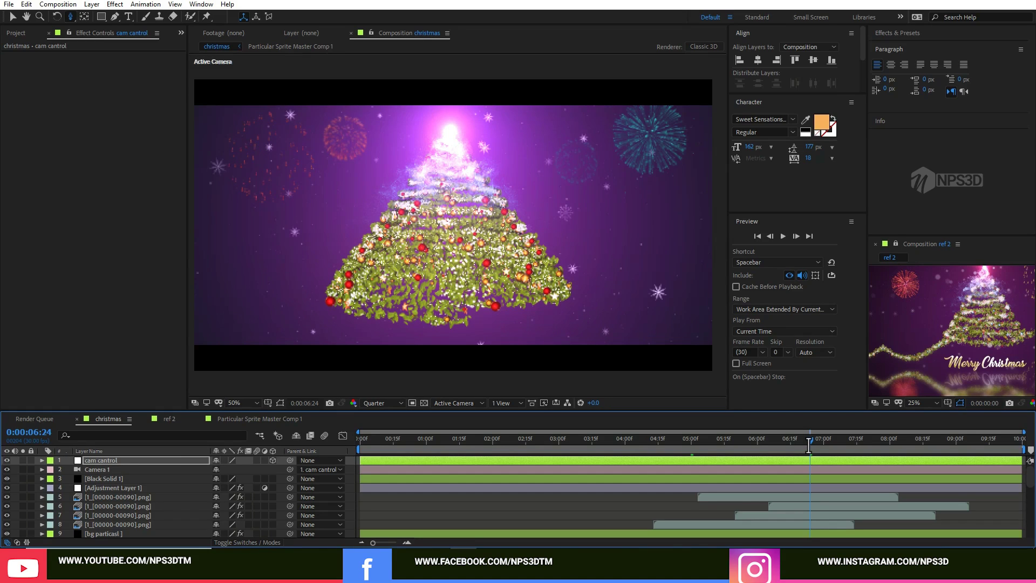
pyautogui.click(855, 440)
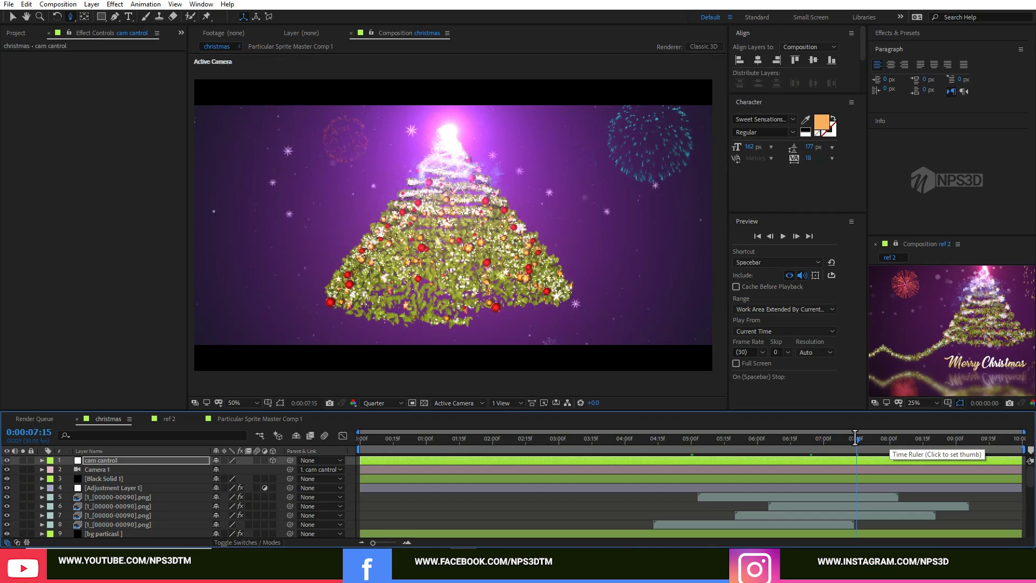
pyautogui.click(917, 440)
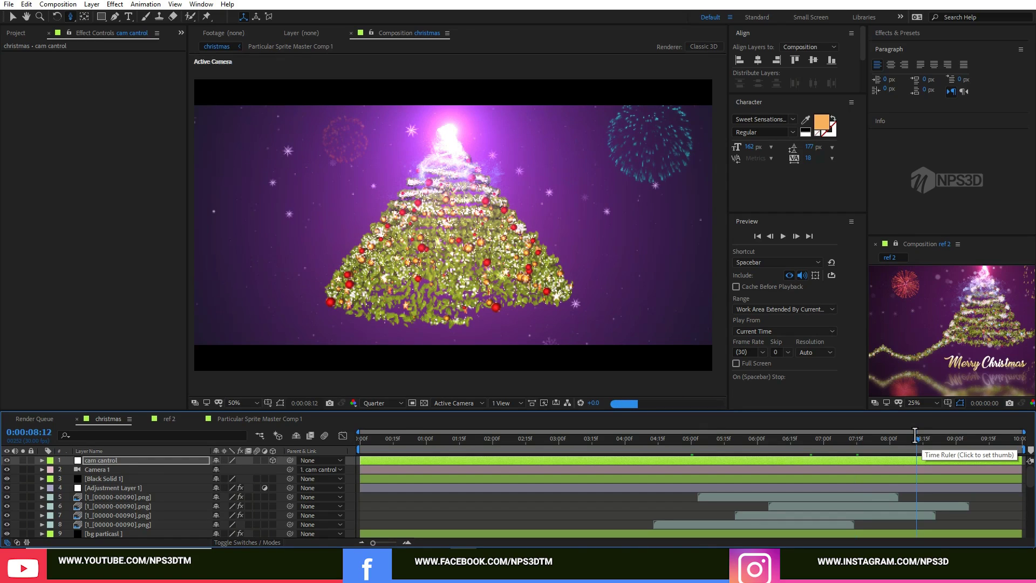
pyautogui.click(383, 402)
pyautogui.click(381, 426)
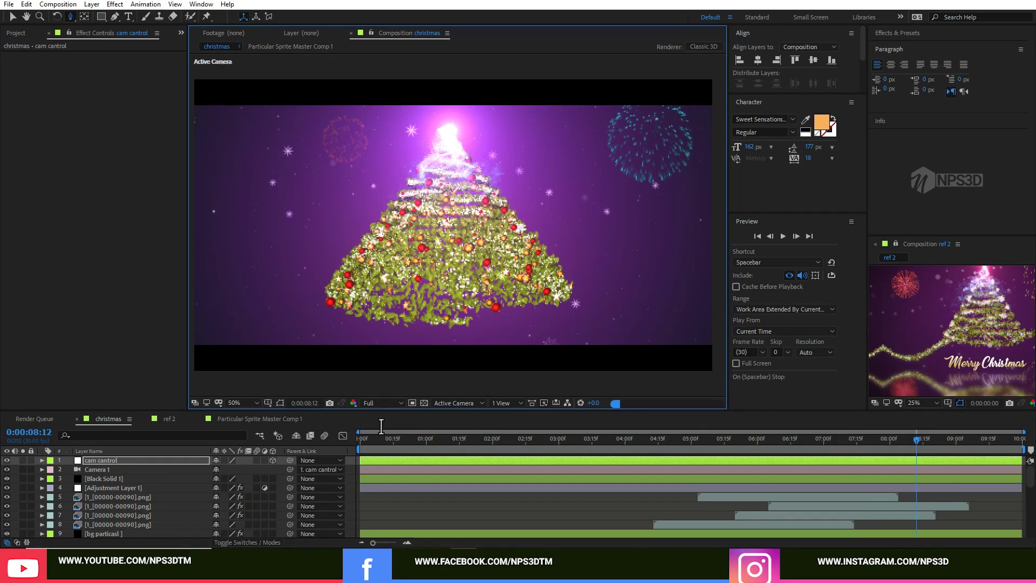